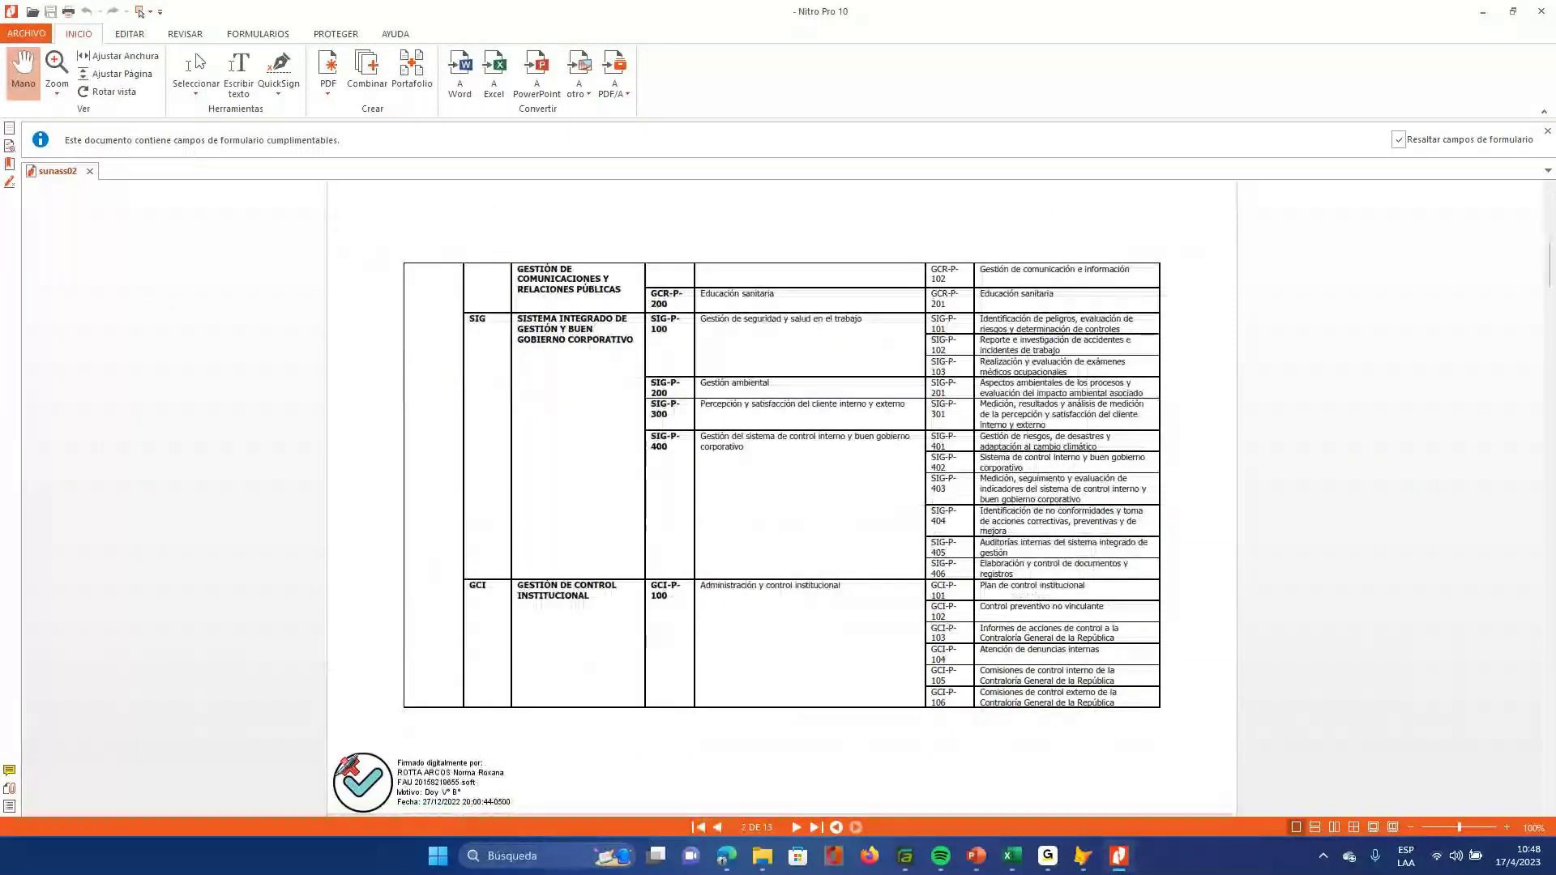
- Review the Anexo 1 list of sanitation service activities from its first page through the GDO and GDI processes
{"action": "key", "text": "Page_Up"}
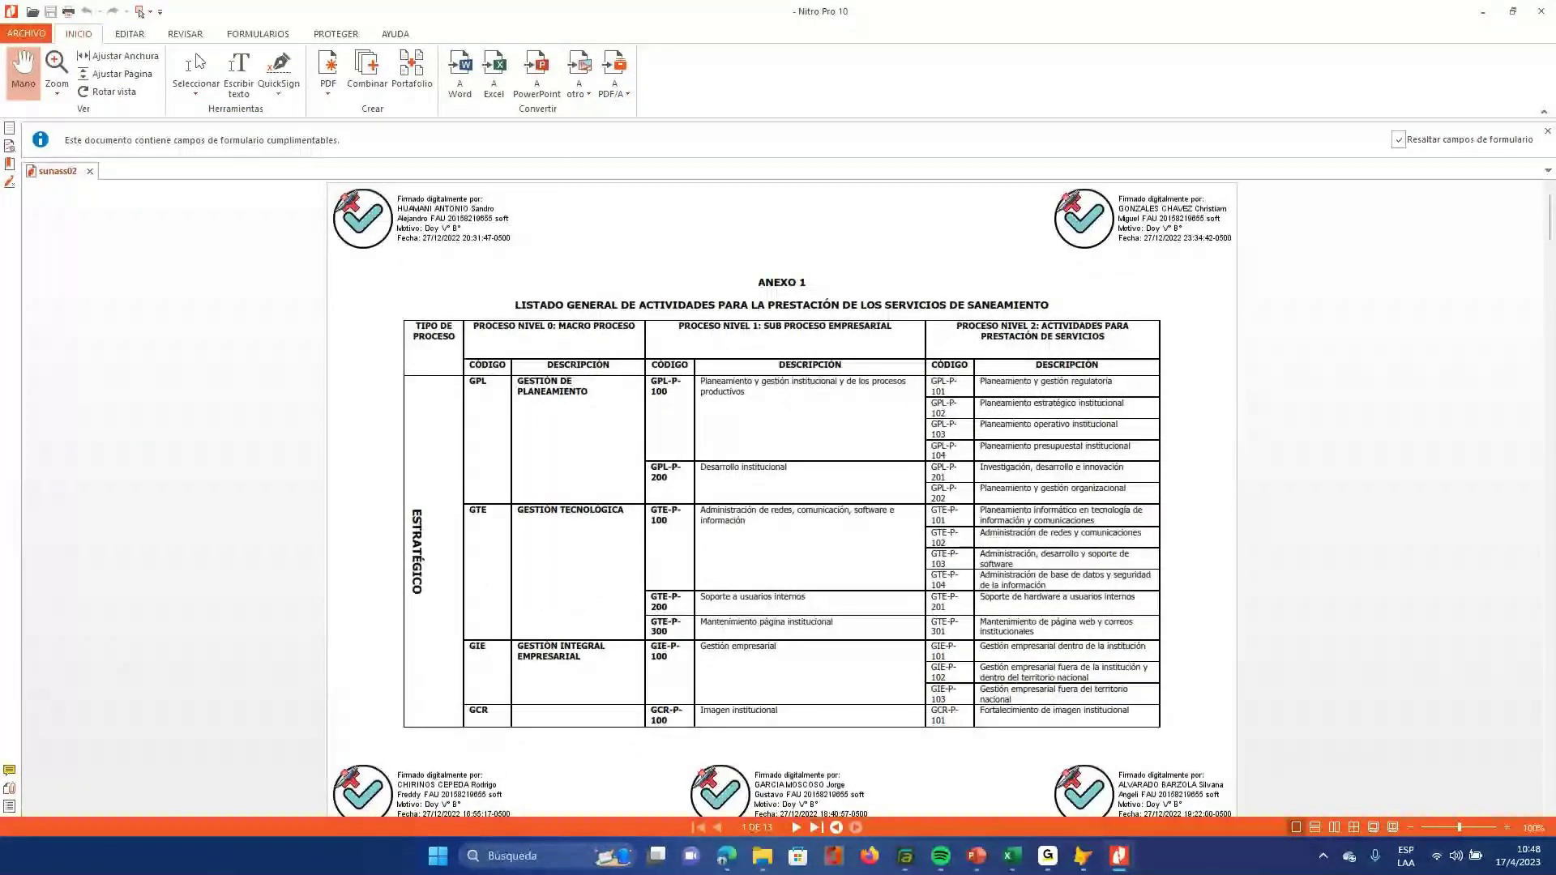
{"action": "scroll", "coordinate": [781, 499], "scroll_direction": "up", "scroll_amount": 5}
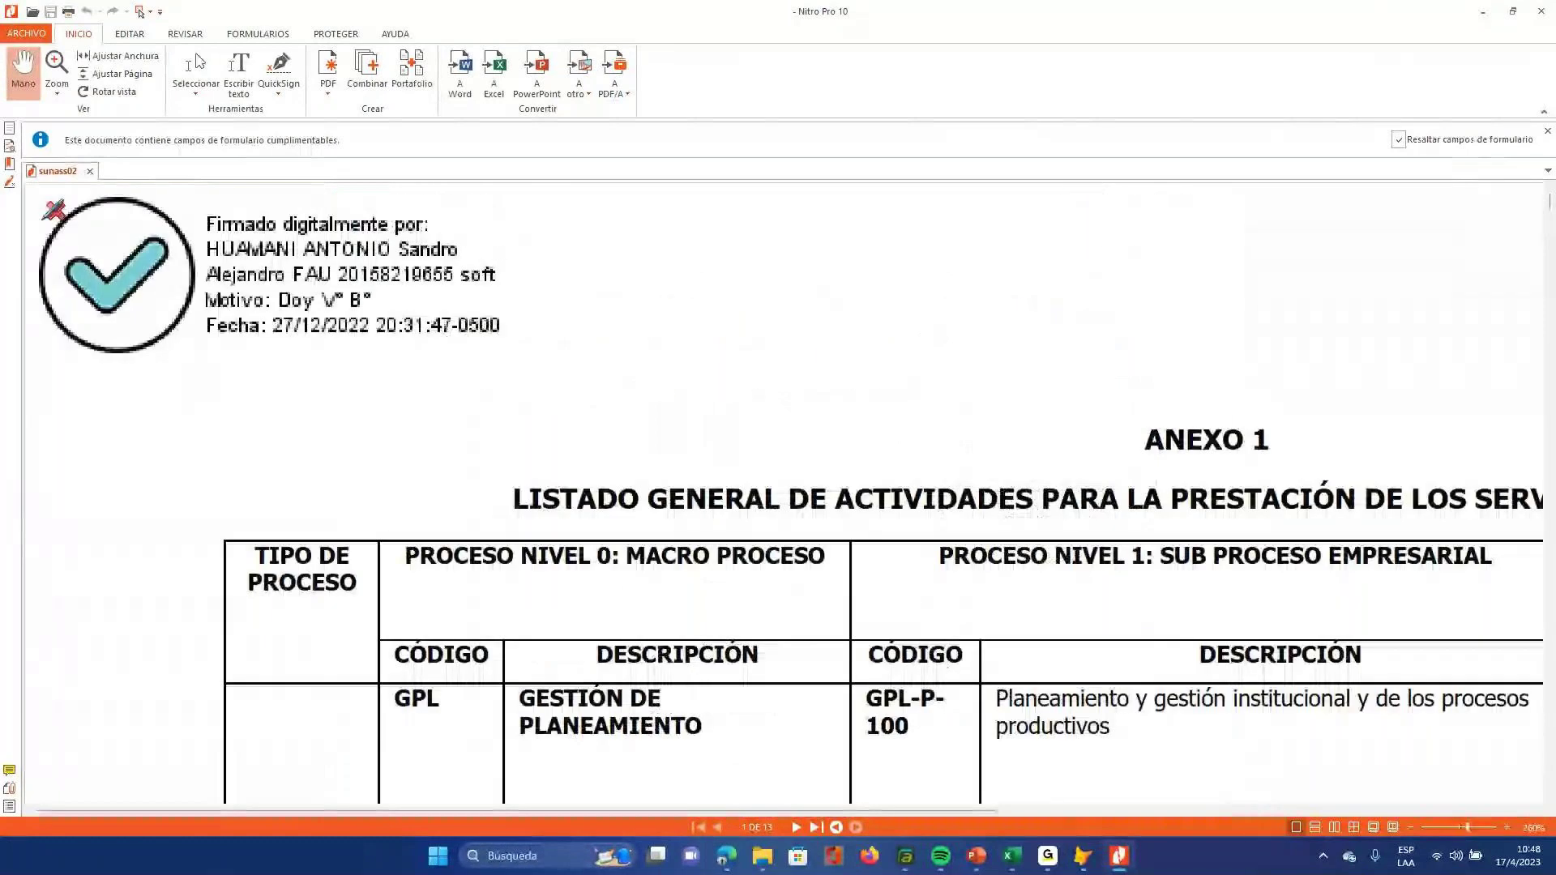
{"action": "scroll", "coordinate": [786, 486], "scroll_direction": "down", "scroll_amount": 5}
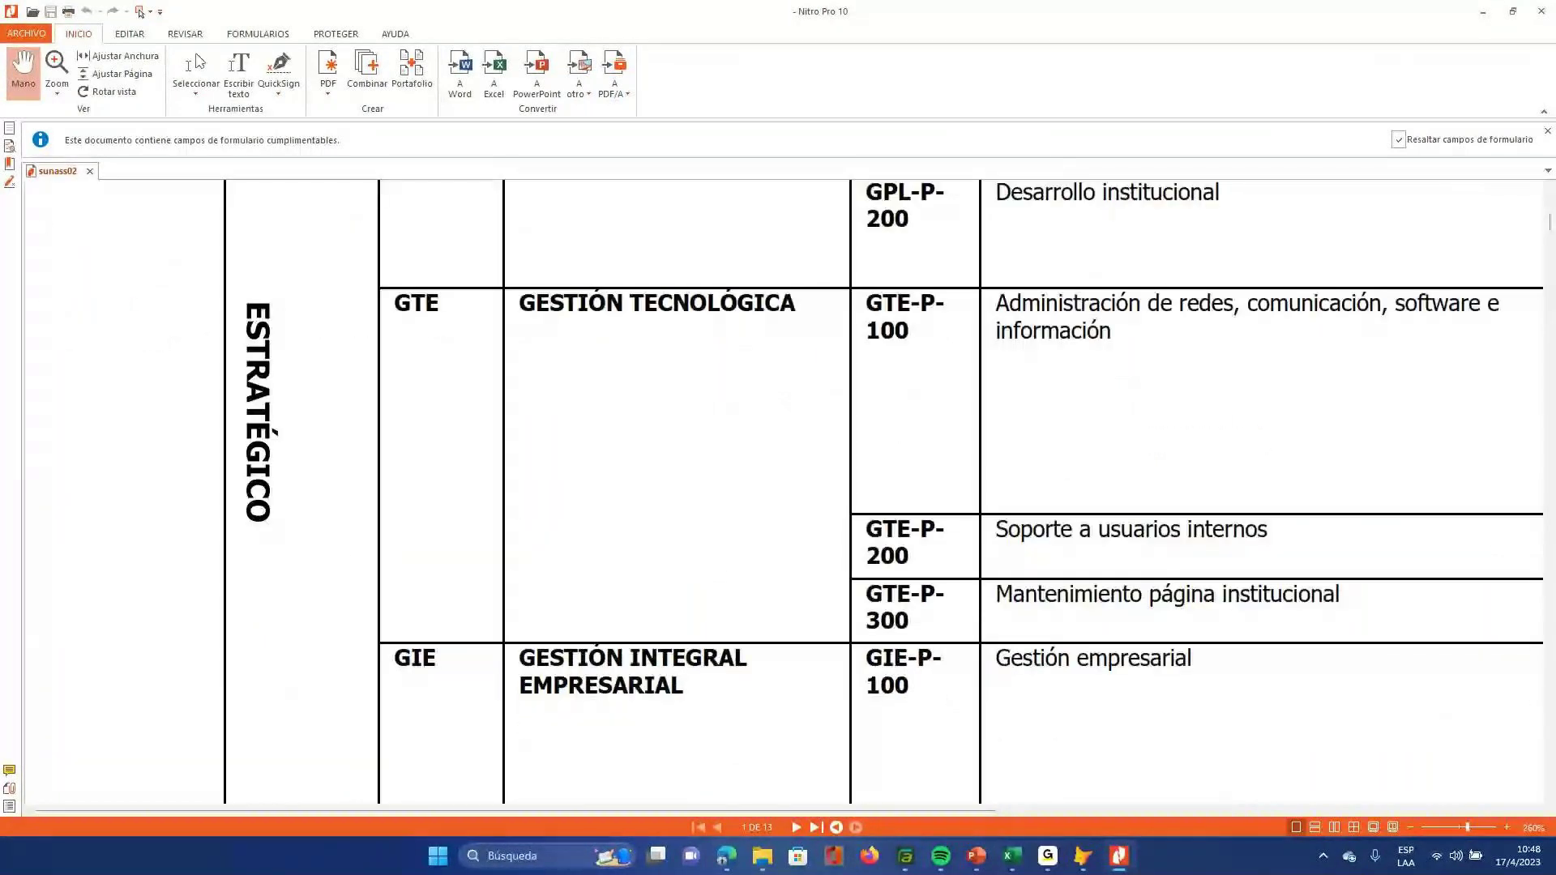
{"action": "scroll", "coordinate": [786, 486], "scroll_direction": "down", "scroll_amount": 5}
{"action": "scroll", "coordinate": [786, 486], "scroll_direction": "down", "scroll_amount": 10}
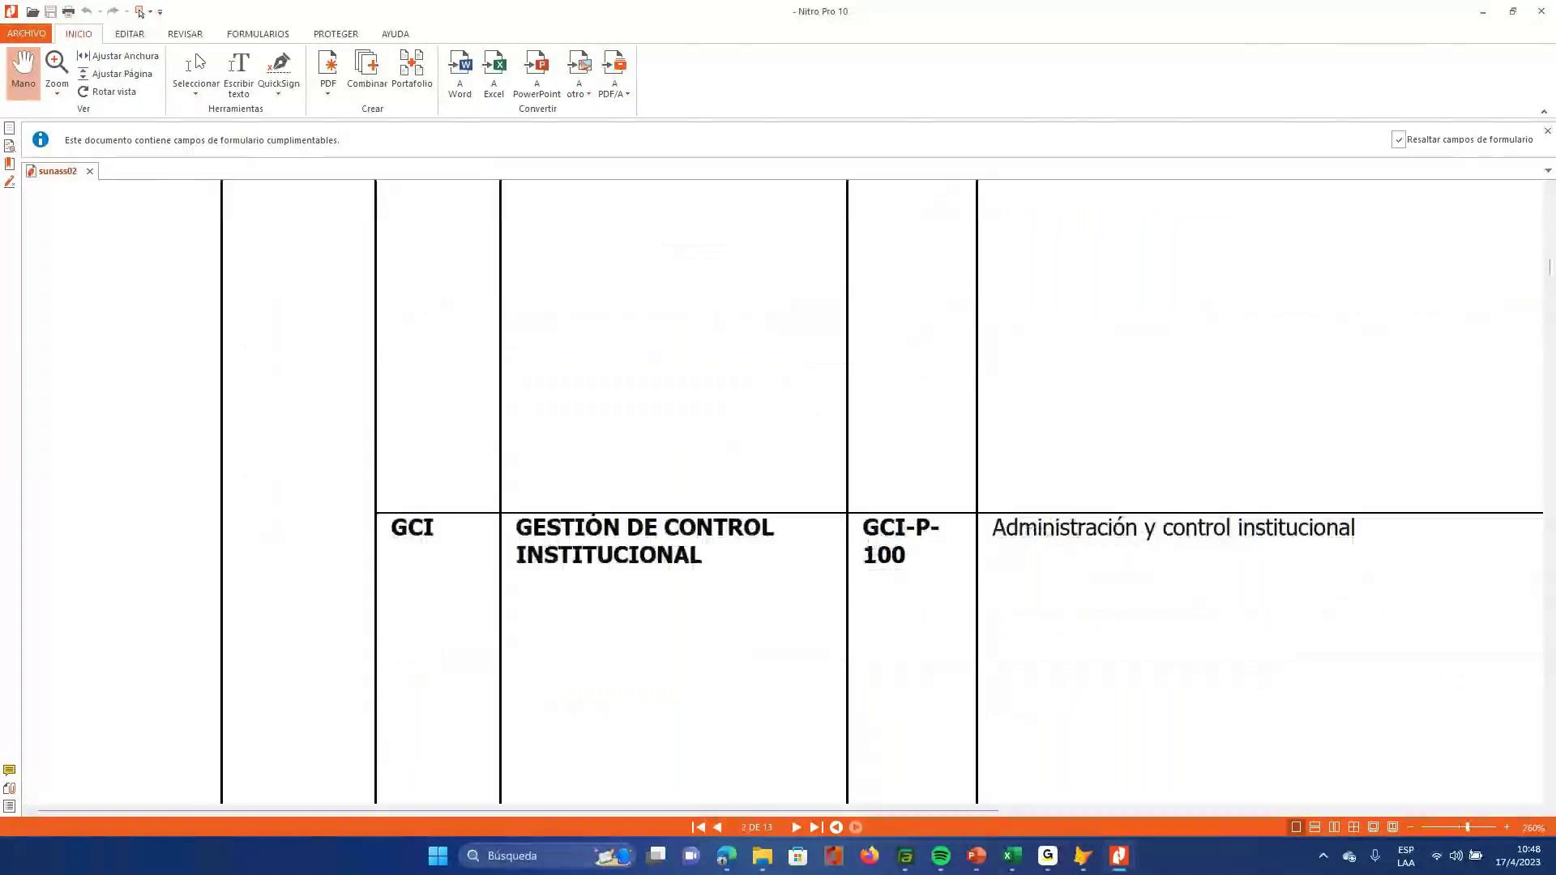
{"action": "scroll", "coordinate": [786, 486], "scroll_direction": "down", "scroll_amount": 5}
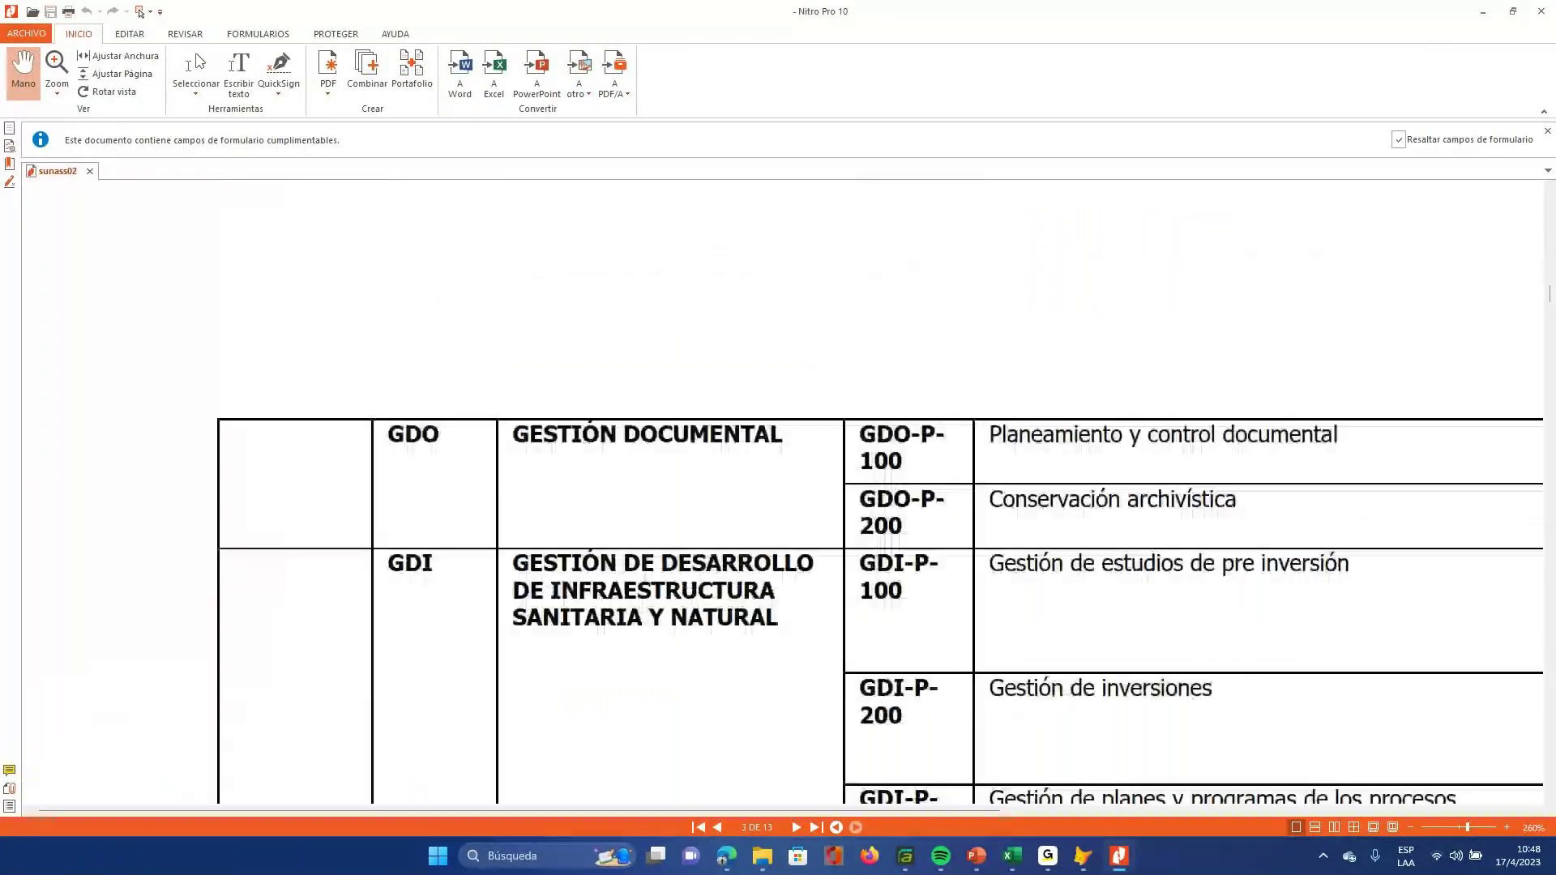
{"action": "scroll", "coordinate": [786, 486], "scroll_direction": "down", "scroll_amount": 1}
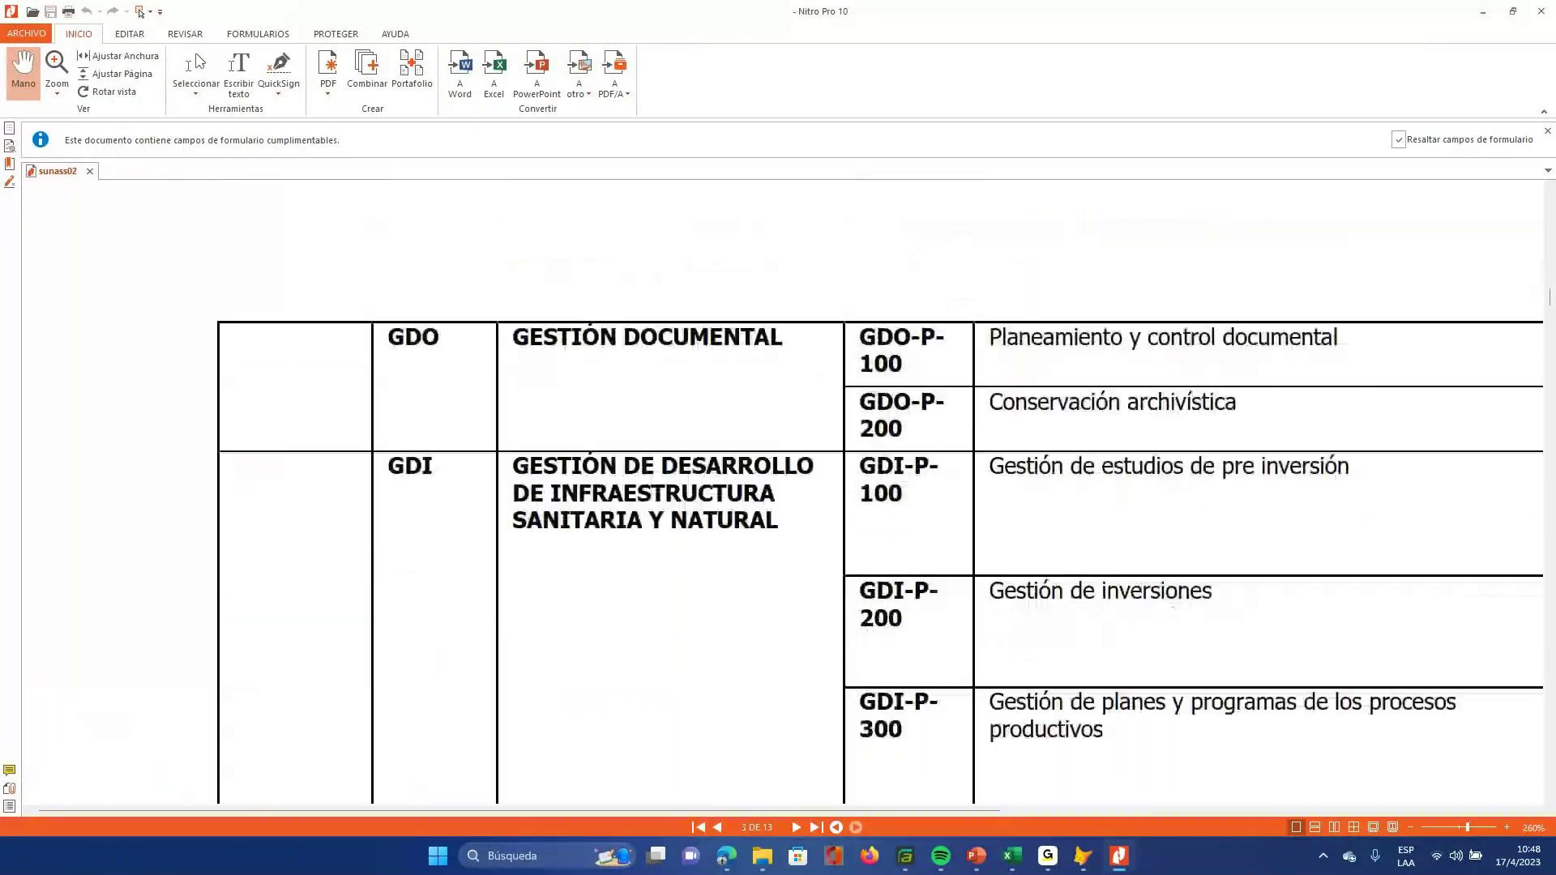
{"action": "scroll", "coordinate": [786, 567], "scroll_direction": "right", "scroll_amount": 5}
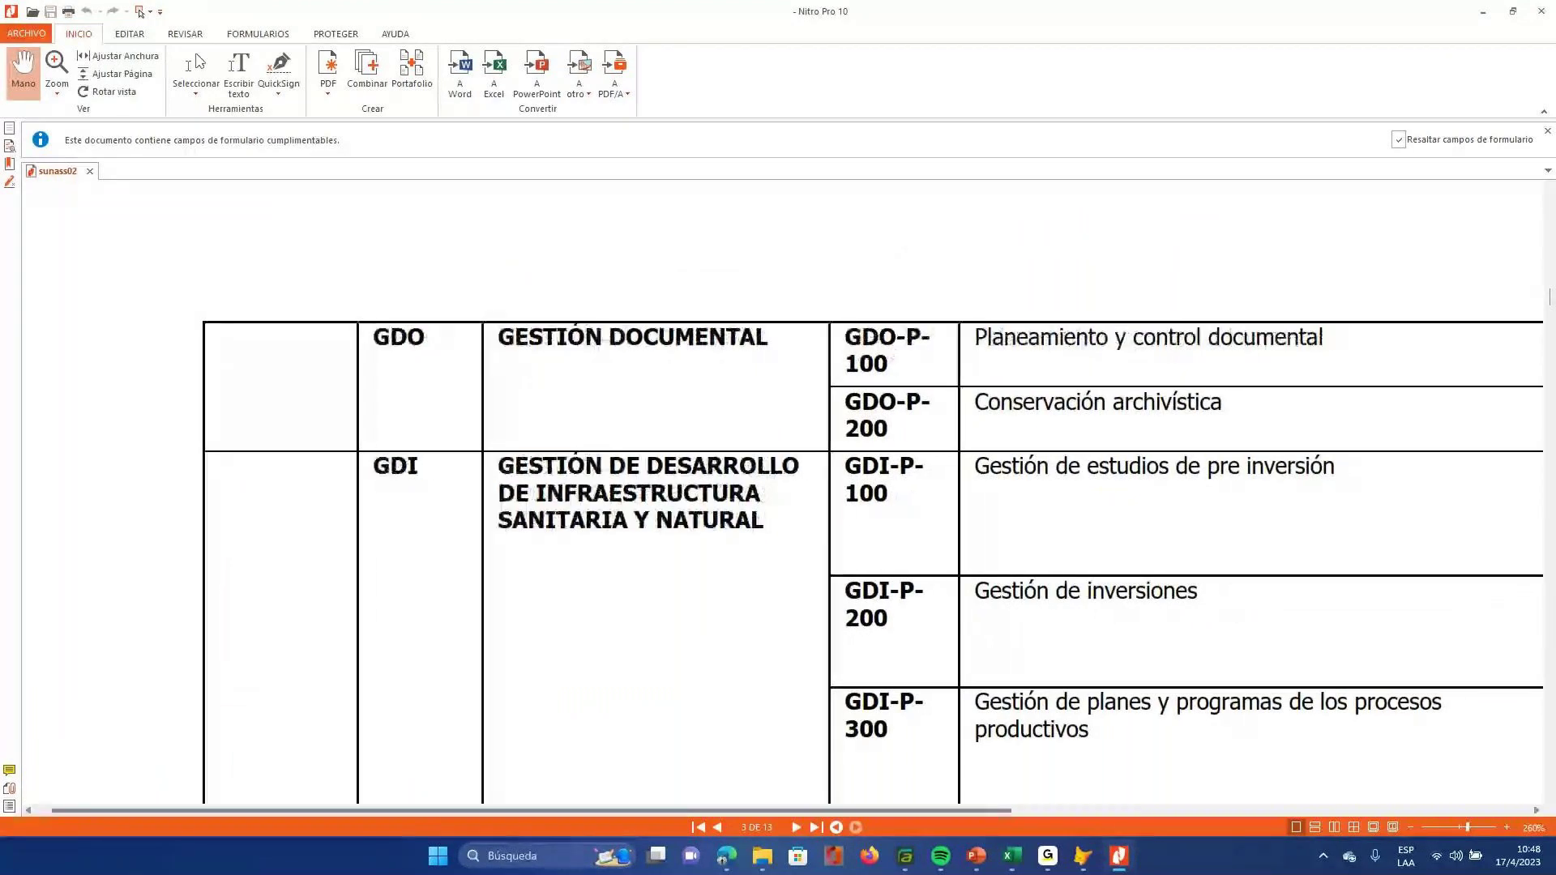
{"action": "scroll", "coordinate": [786, 567], "scroll_direction": "right", "scroll_amount": 1}
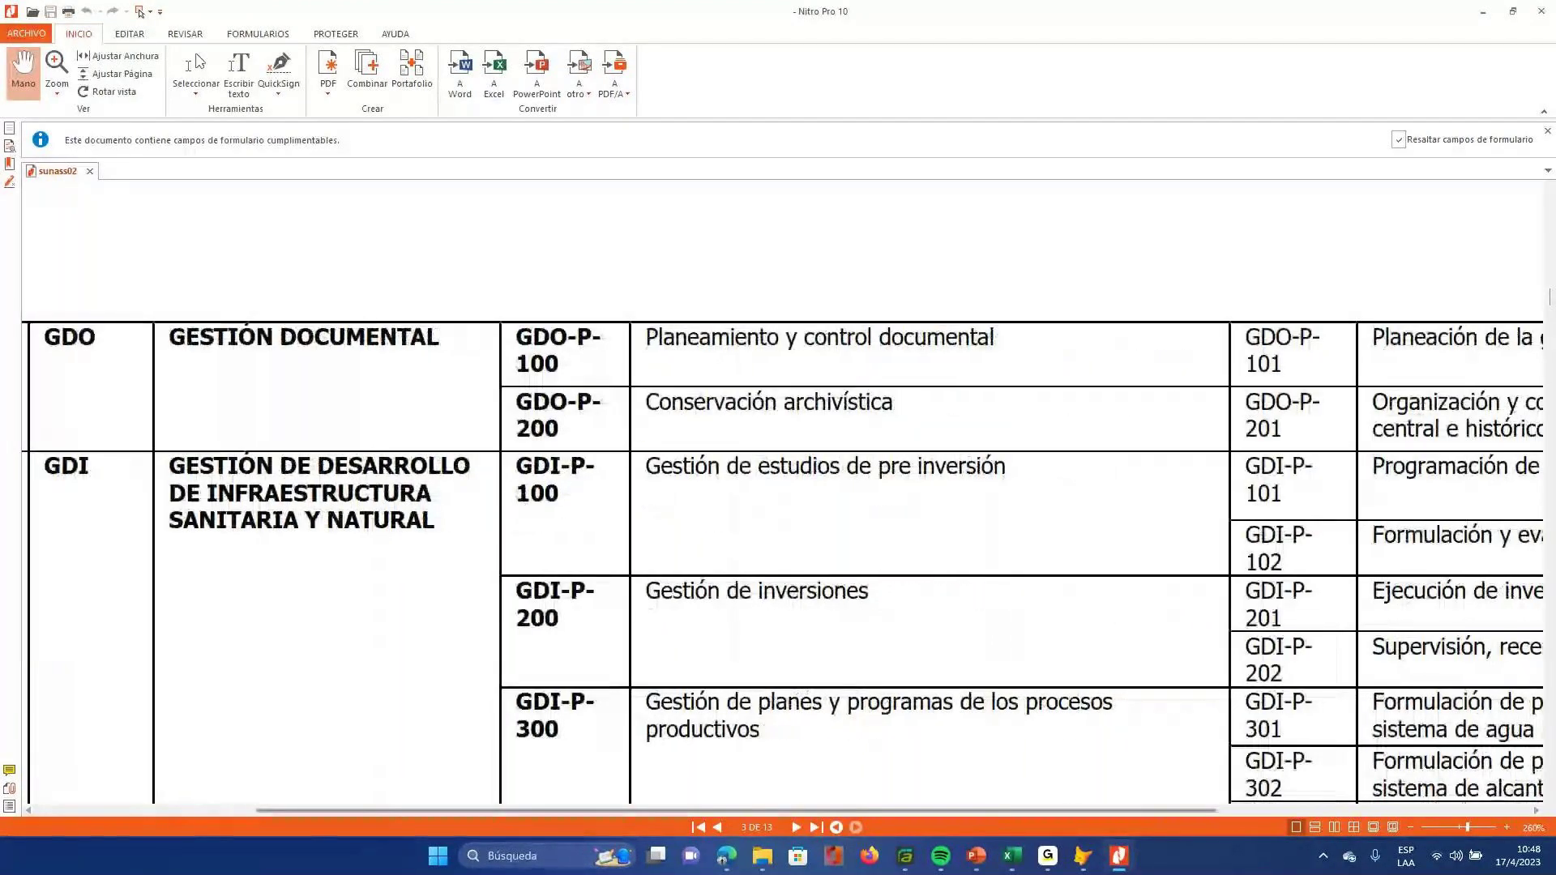
- Go back through the SIG and GCR processes to page 1 and examine the GIE-P-100 Gestión empresarial row with its level 2 activities
{"action": "scroll", "coordinate": [782, 491], "scroll_direction": "down", "scroll_amount": 10}
{"action": "scroll", "coordinate": [782, 491], "scroll_direction": "up", "scroll_amount": 3}
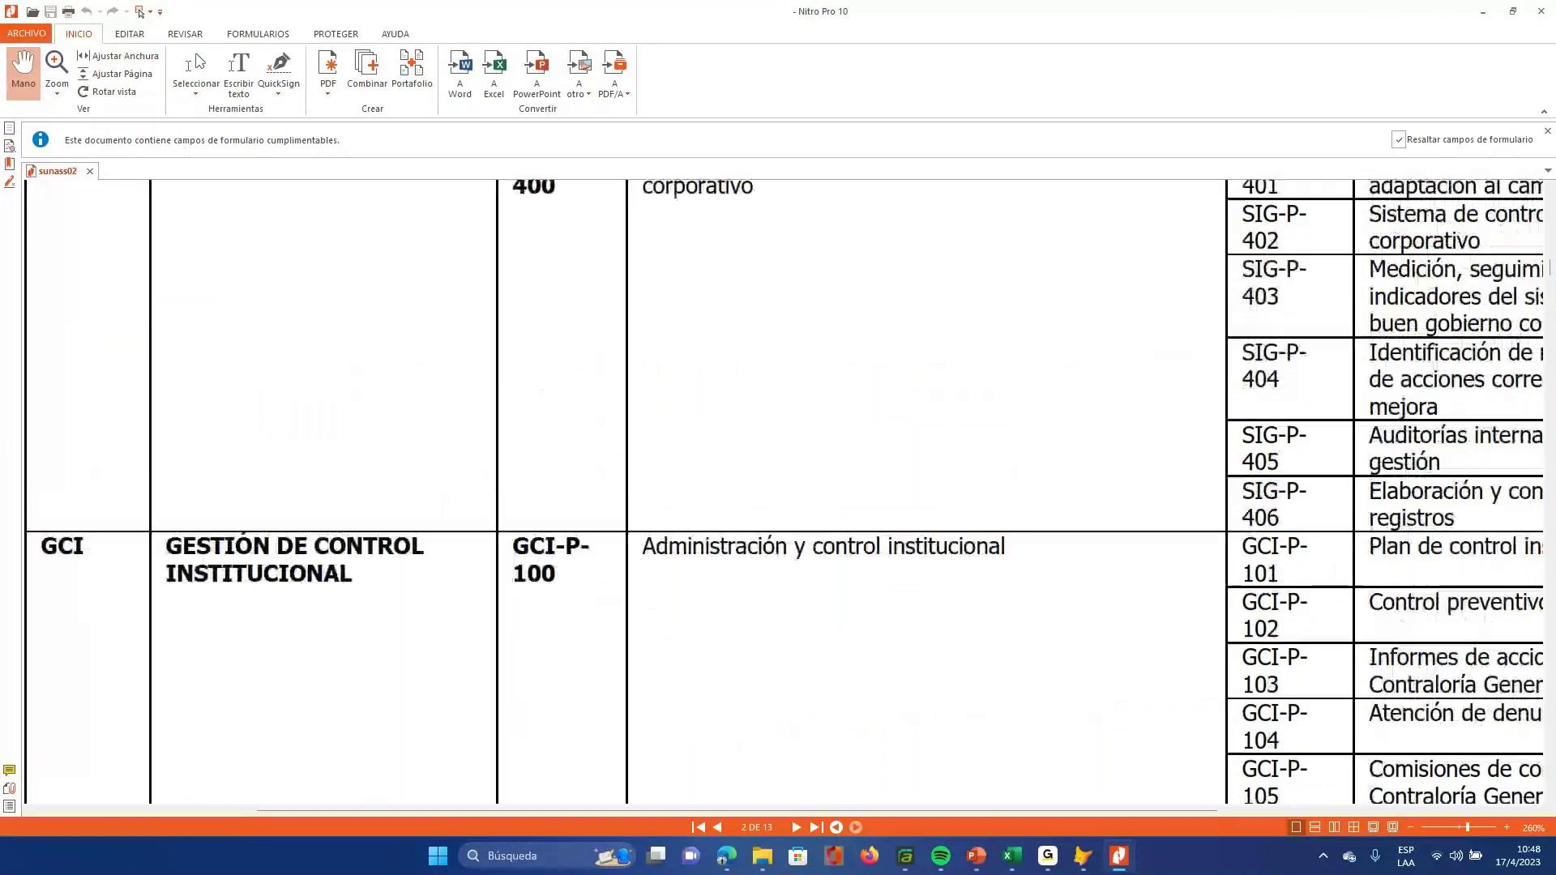
{"action": "scroll", "coordinate": [781, 491], "scroll_direction": "up", "scroll_amount": 1}
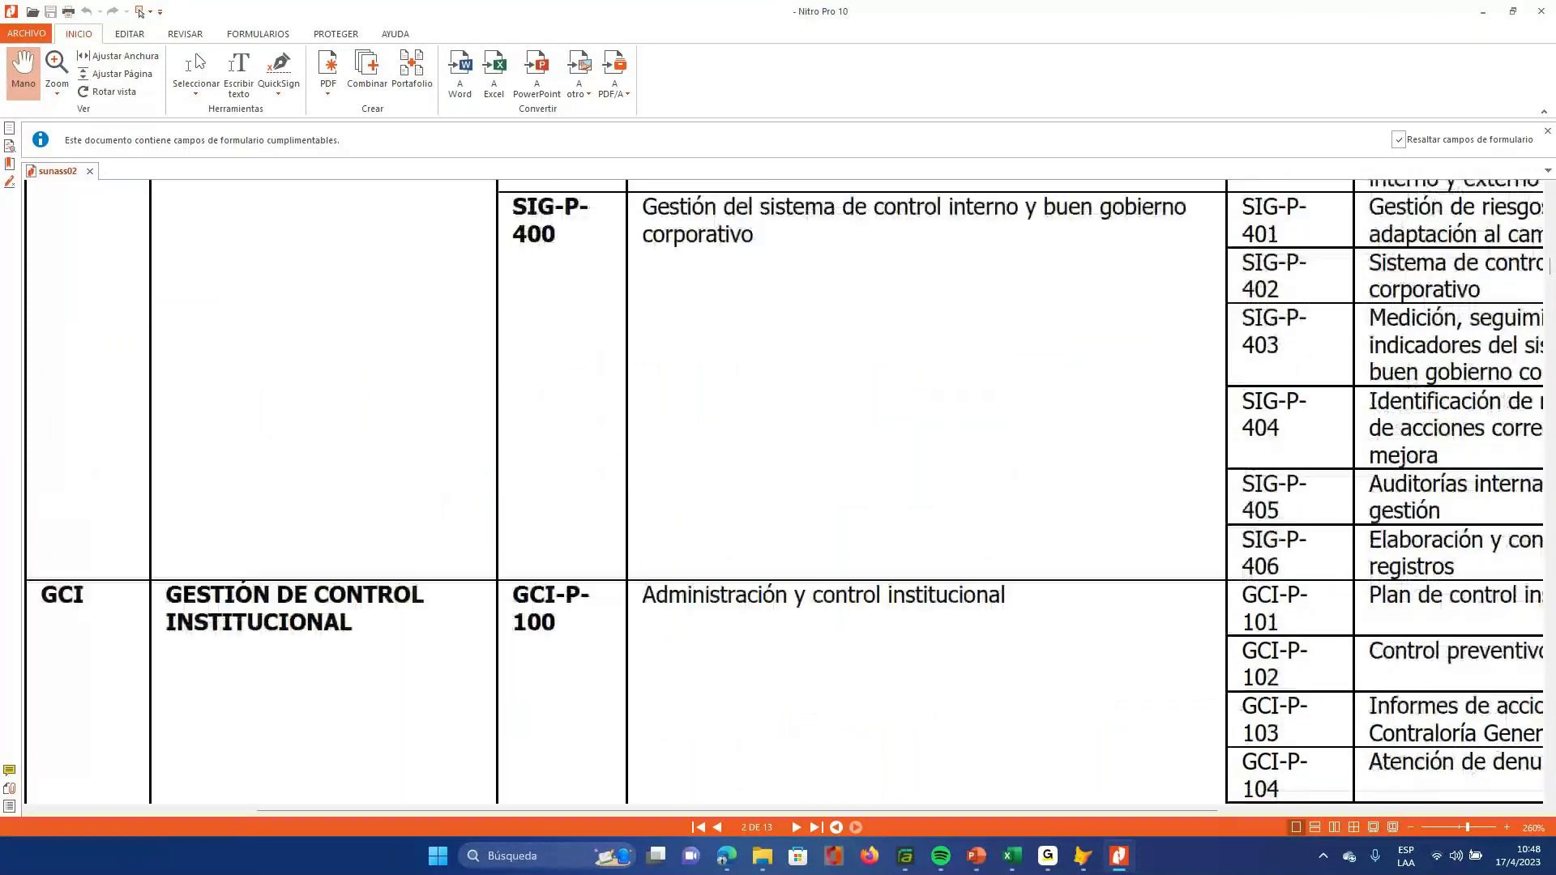
{"action": "scroll", "coordinate": [782, 491], "scroll_direction": "up", "scroll_amount": 2}
{"action": "scroll", "coordinate": [782, 491], "scroll_direction": "up", "scroll_amount": 5}
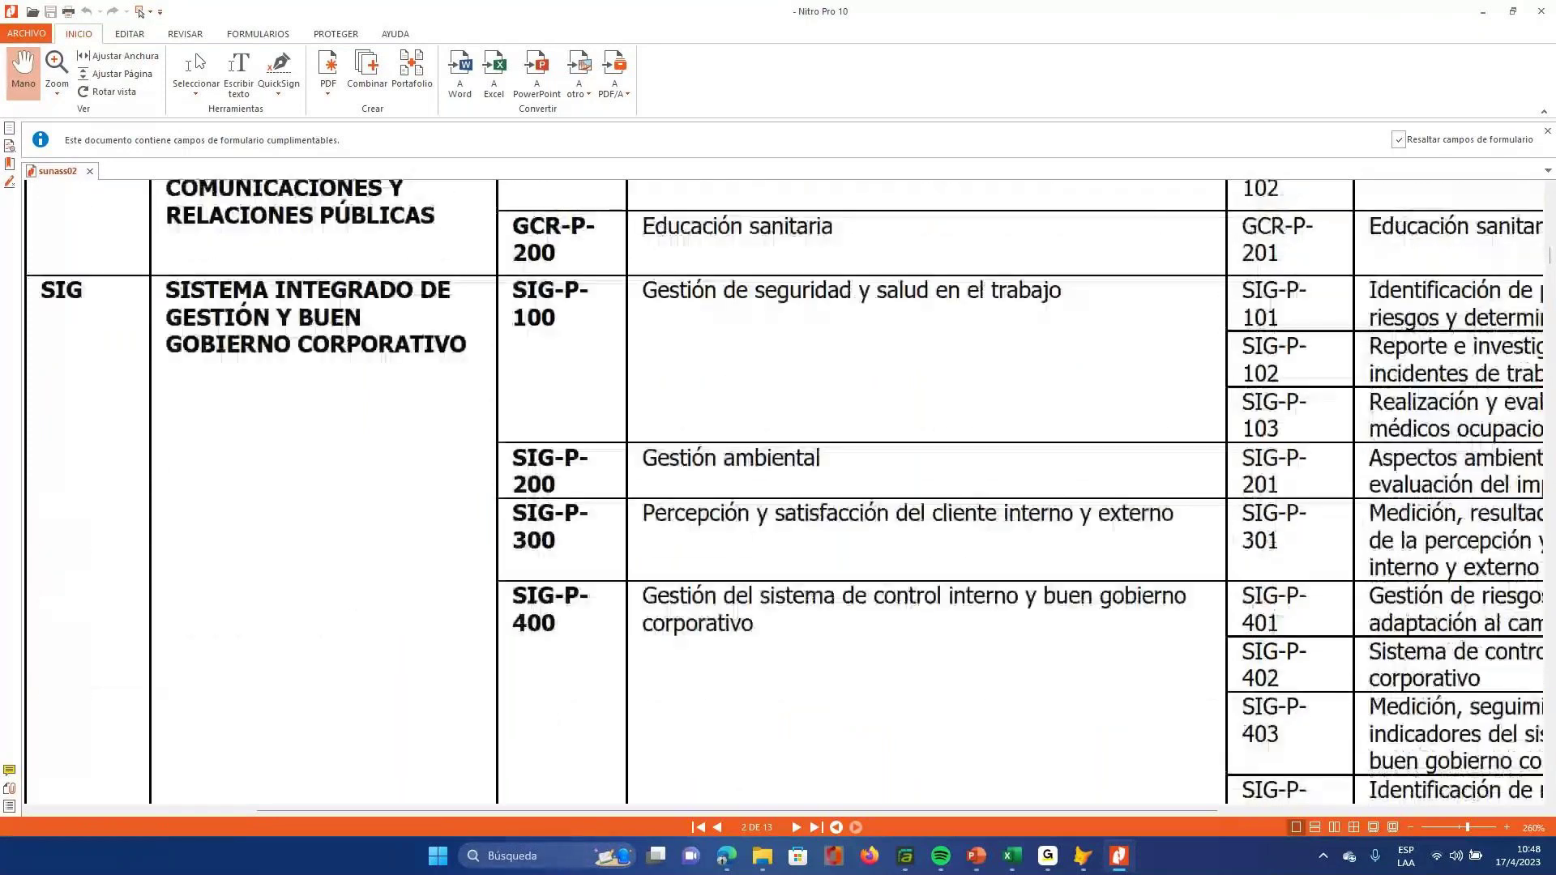
{"action": "scroll", "coordinate": [782, 491], "scroll_direction": "up", "scroll_amount": 3}
{"action": "scroll", "coordinate": [782, 491], "scroll_direction": "up", "scroll_amount": 1}
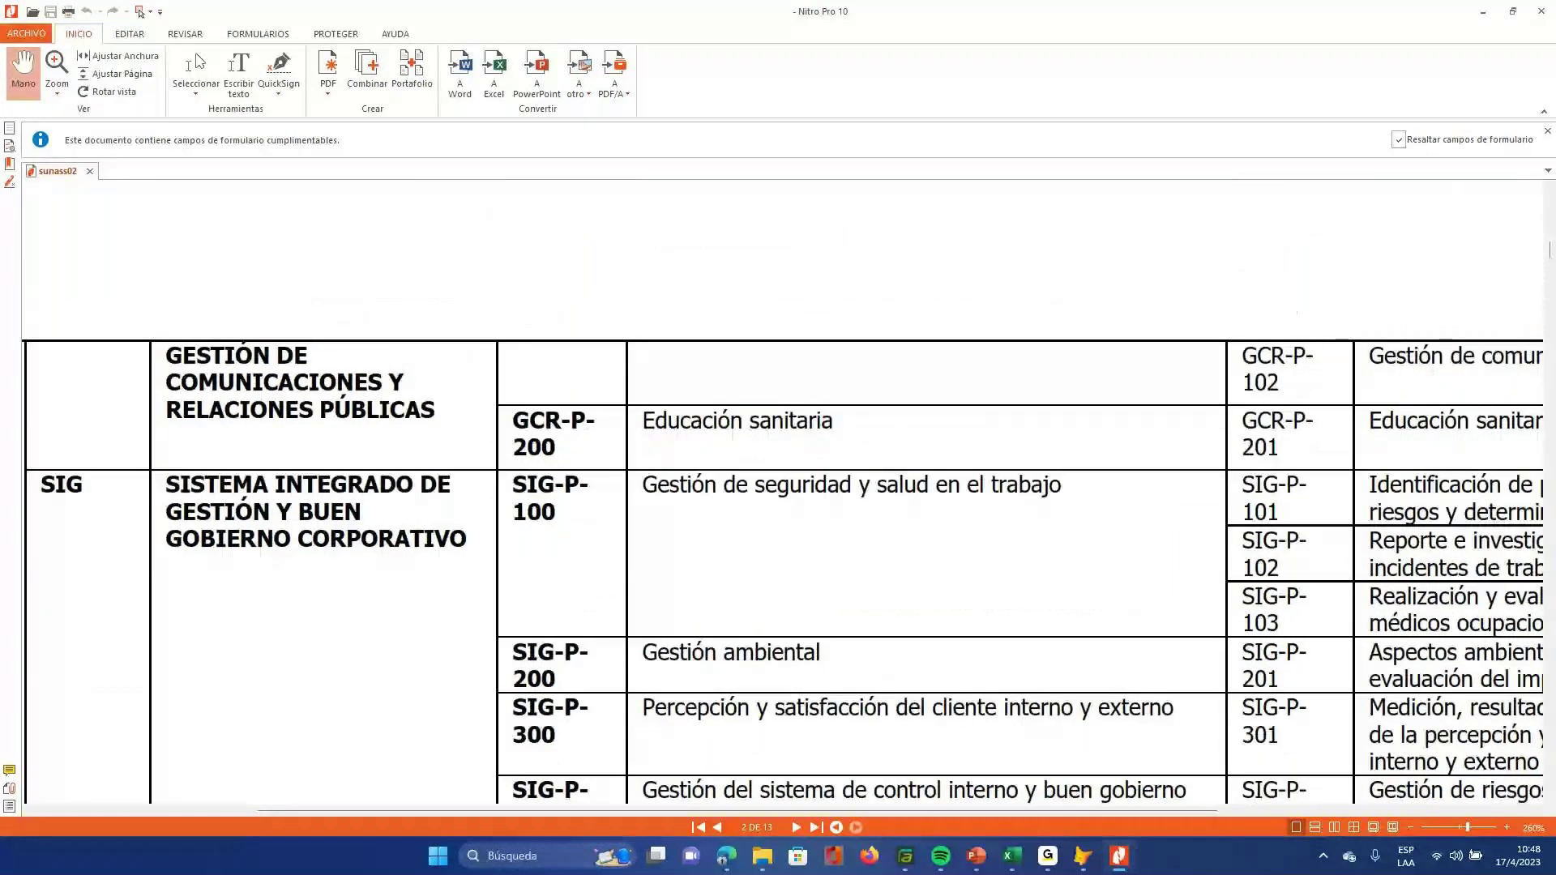
{"action": "scroll", "coordinate": [781, 491], "scroll_direction": "up", "scroll_amount": 12}
{"action": "scroll", "coordinate": [782, 491], "scroll_direction": "down", "scroll_amount": 1}
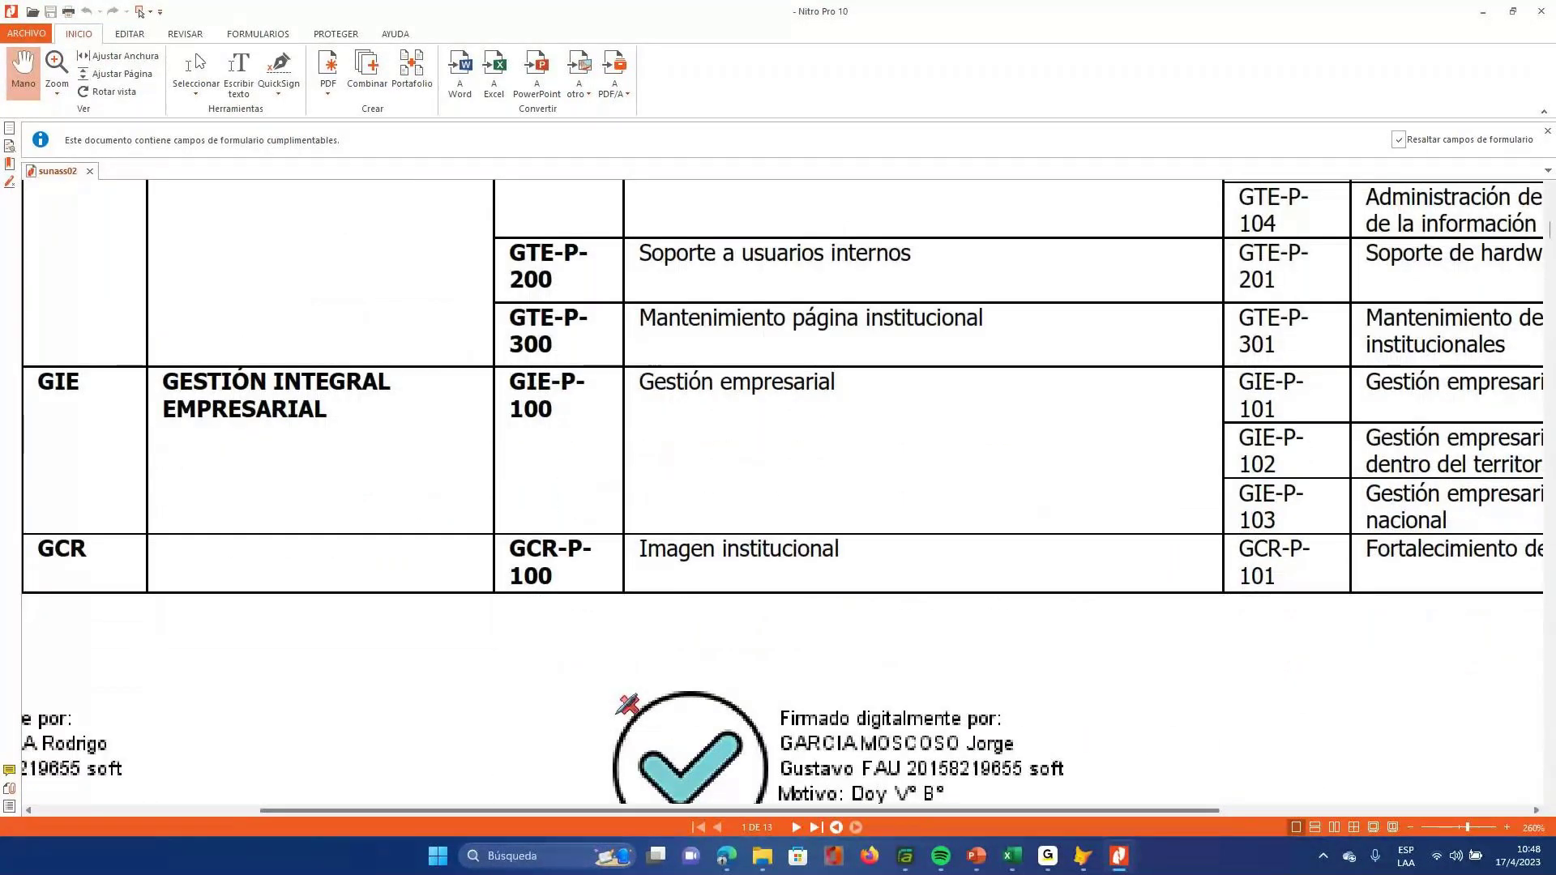
{"action": "scroll", "coordinate": [782, 491], "scroll_direction": "right", "scroll_amount": 3}
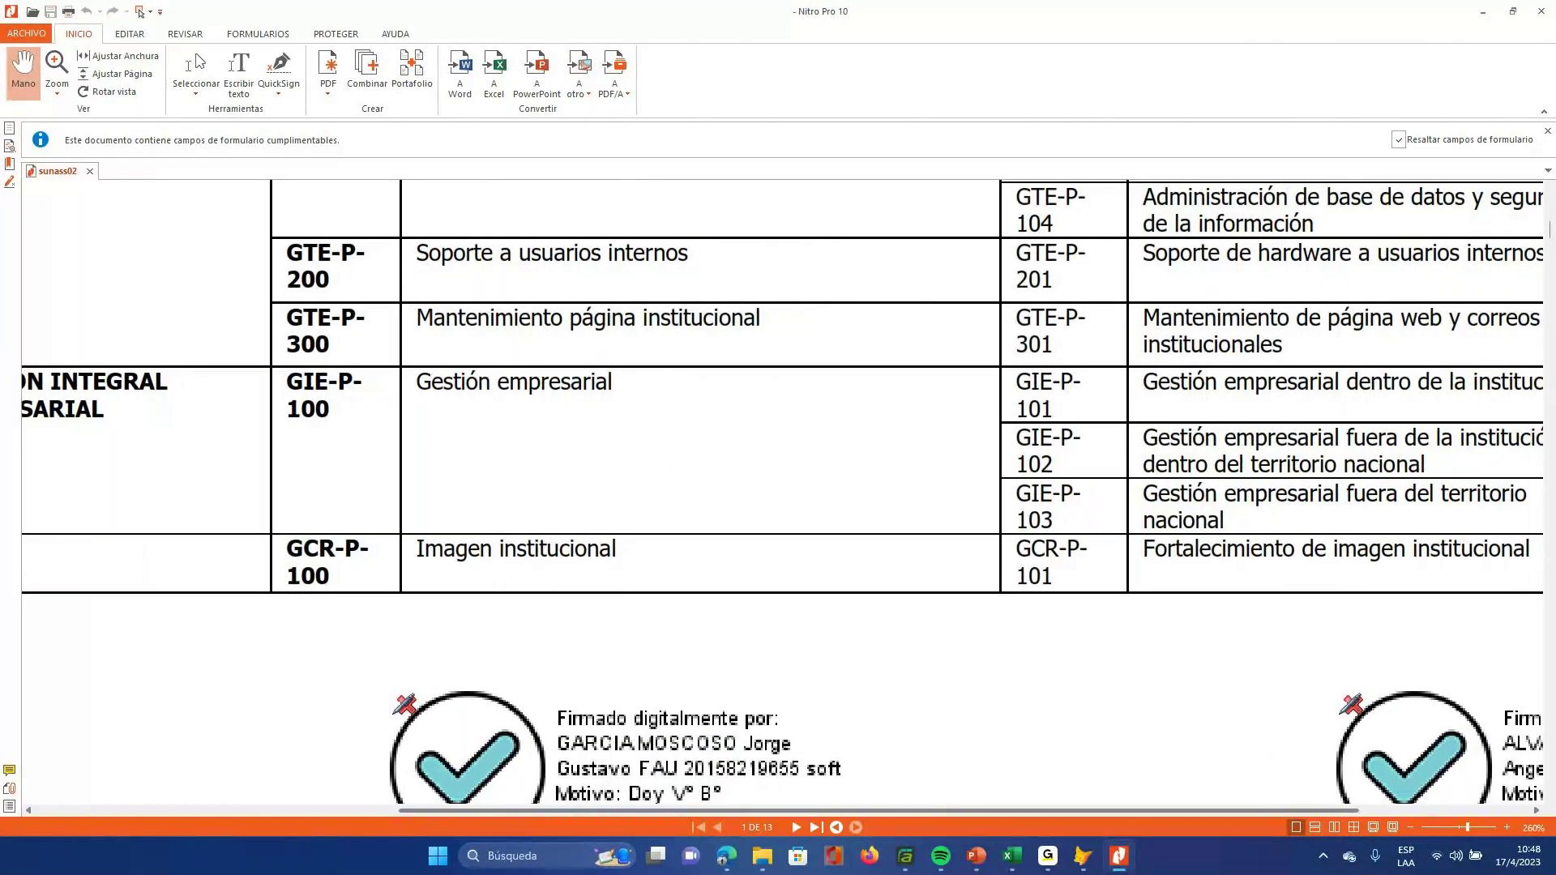
{"action": "scroll", "coordinate": [782, 491], "scroll_direction": "right", "scroll_amount": 1}
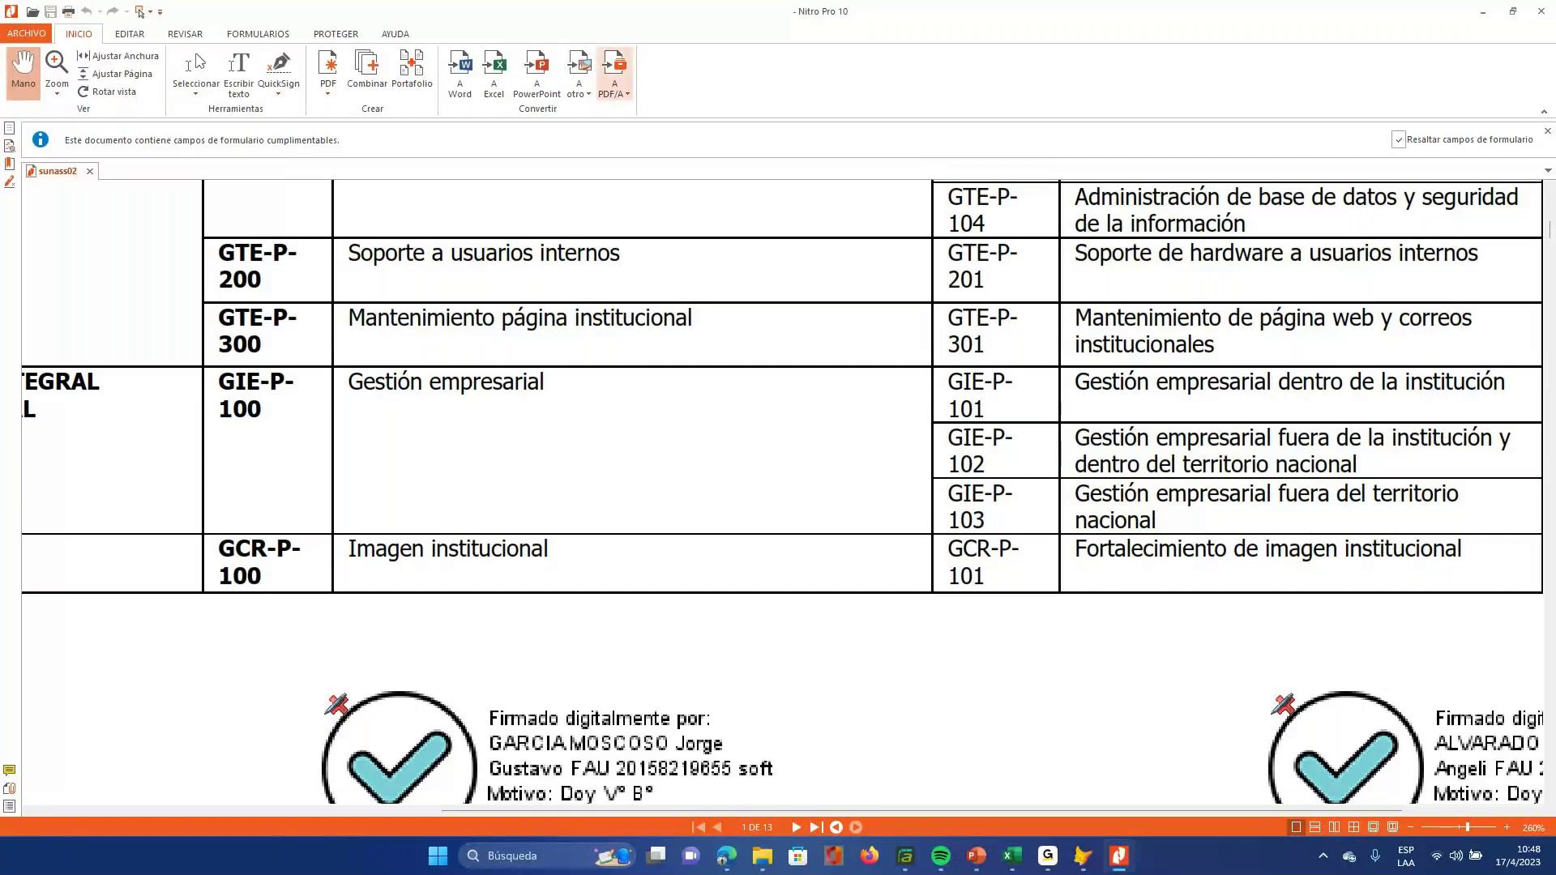
{"action": "left_click_drag", "start_coordinate": [209, 434], "coordinate": [486, 433]}
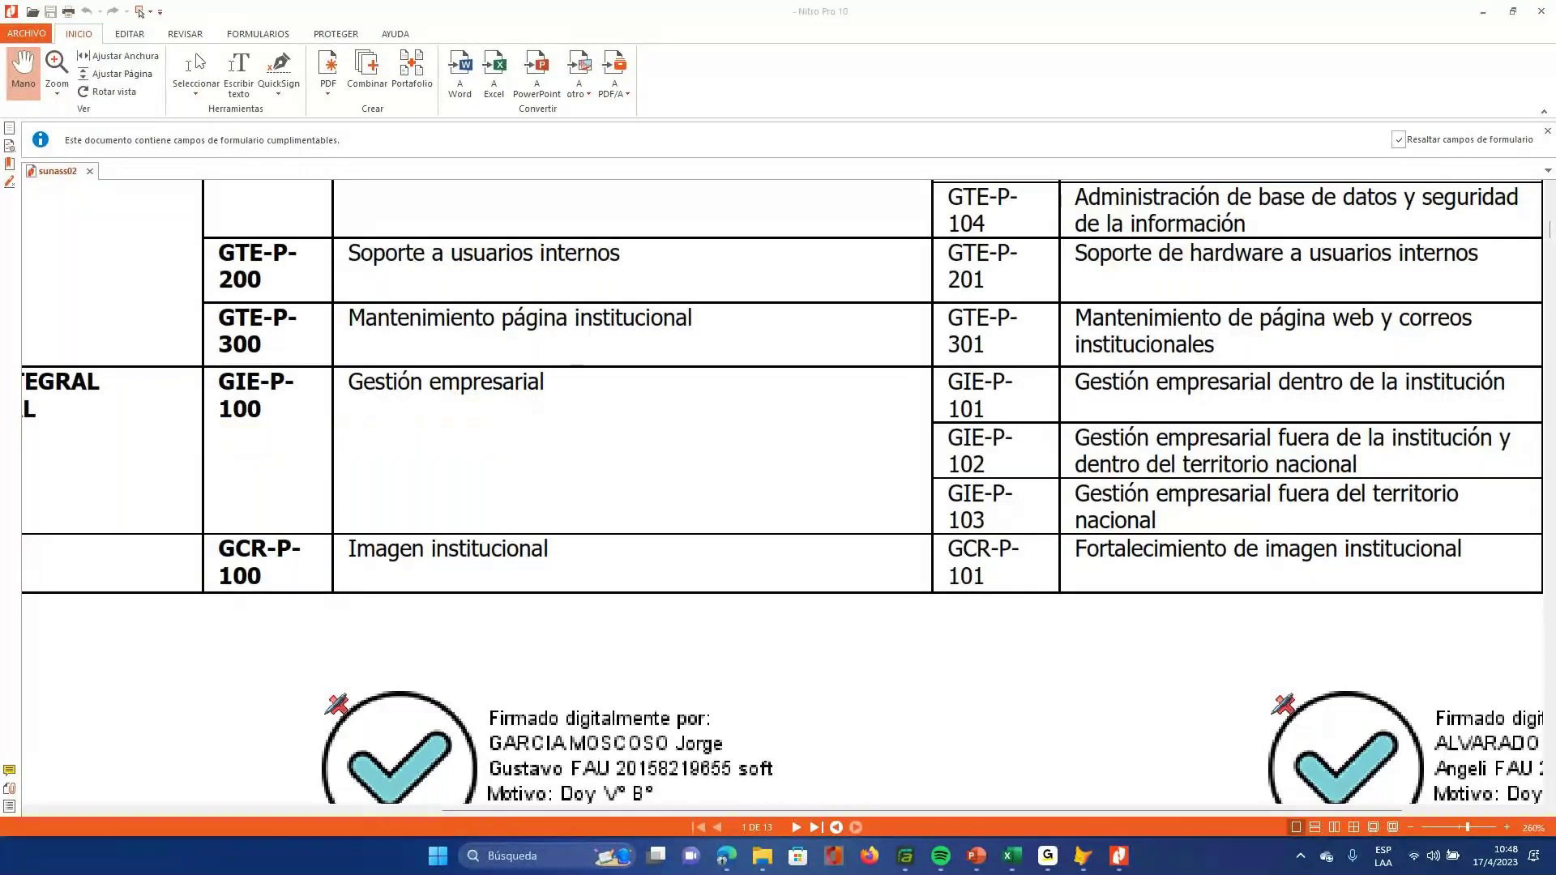
{"action": "left_click_drag", "start_coordinate": [1080, 409], "coordinate": [1540, 458]}
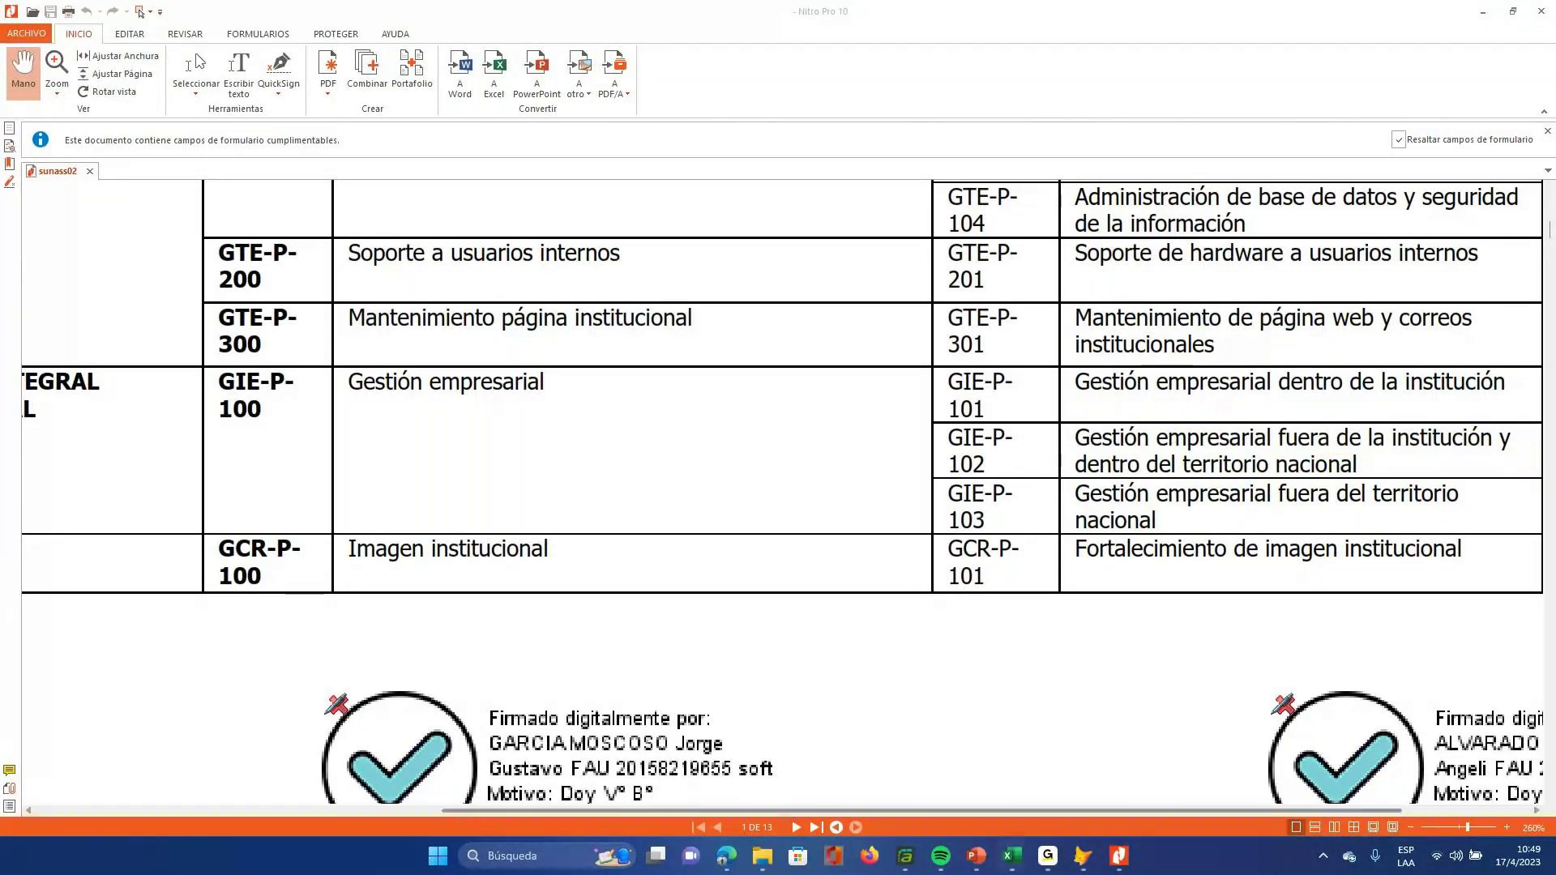
- Switch to the CGREGUL1EJE.XLS workbook in Excel, add a new sheet, enlarge its view and select cell A3
{"action": "mouse_move", "coordinate": [1010, 855]}
{"action": "left_click", "coordinate": [1010, 774]}
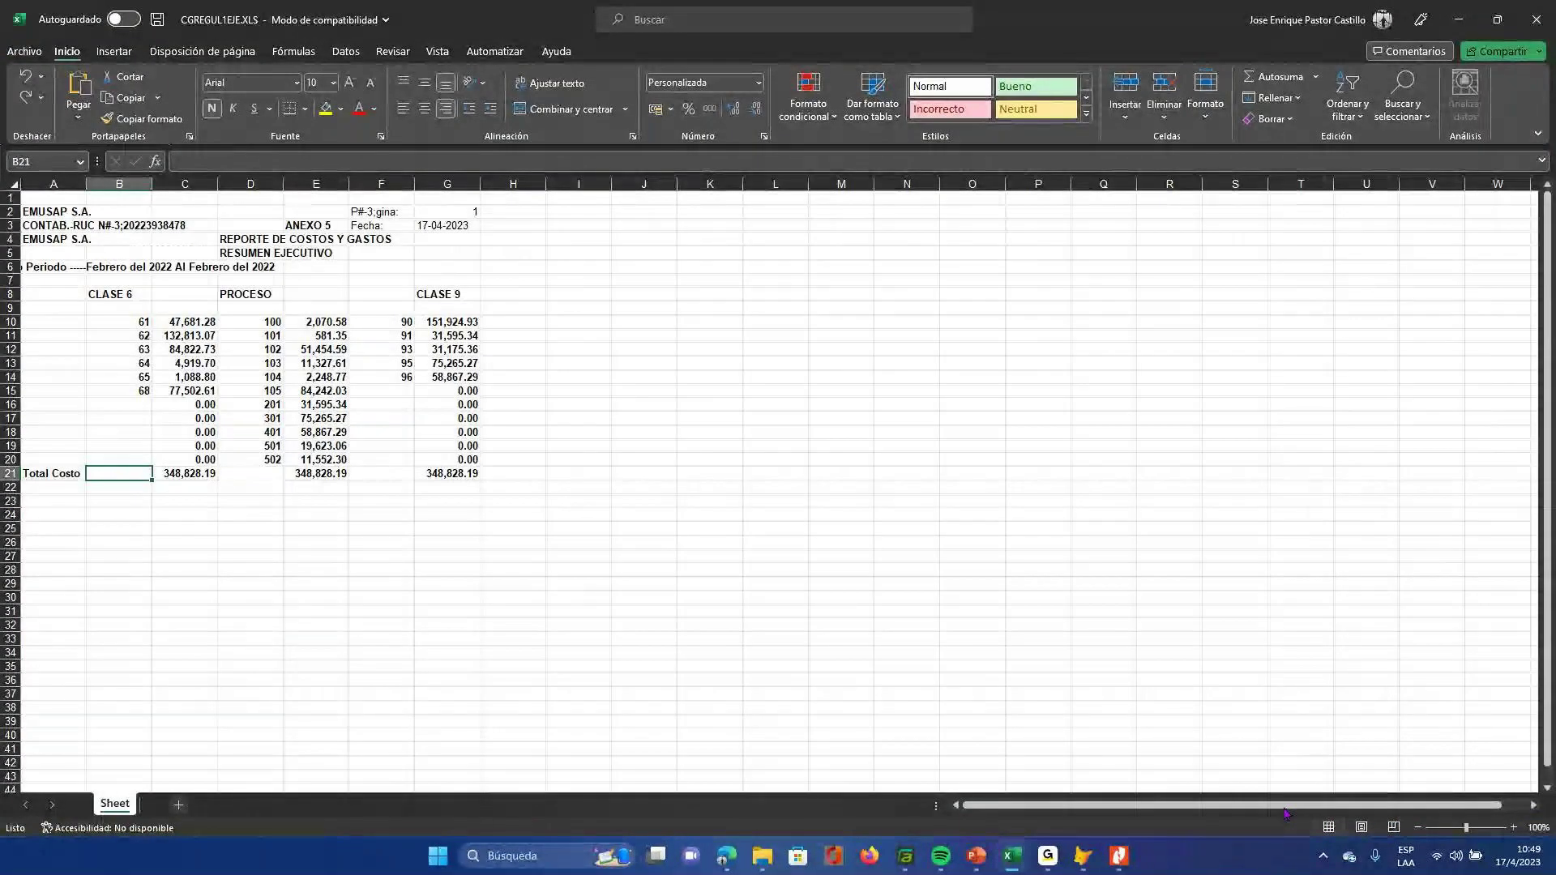
{"action": "left_click", "coordinate": [178, 805]}
{"action": "scroll", "coordinate": [1315, 288], "scroll_direction": "up", "scroll_amount": 18}
{"action": "key", "text": "Down"}
{"action": "key", "text": "Down"}
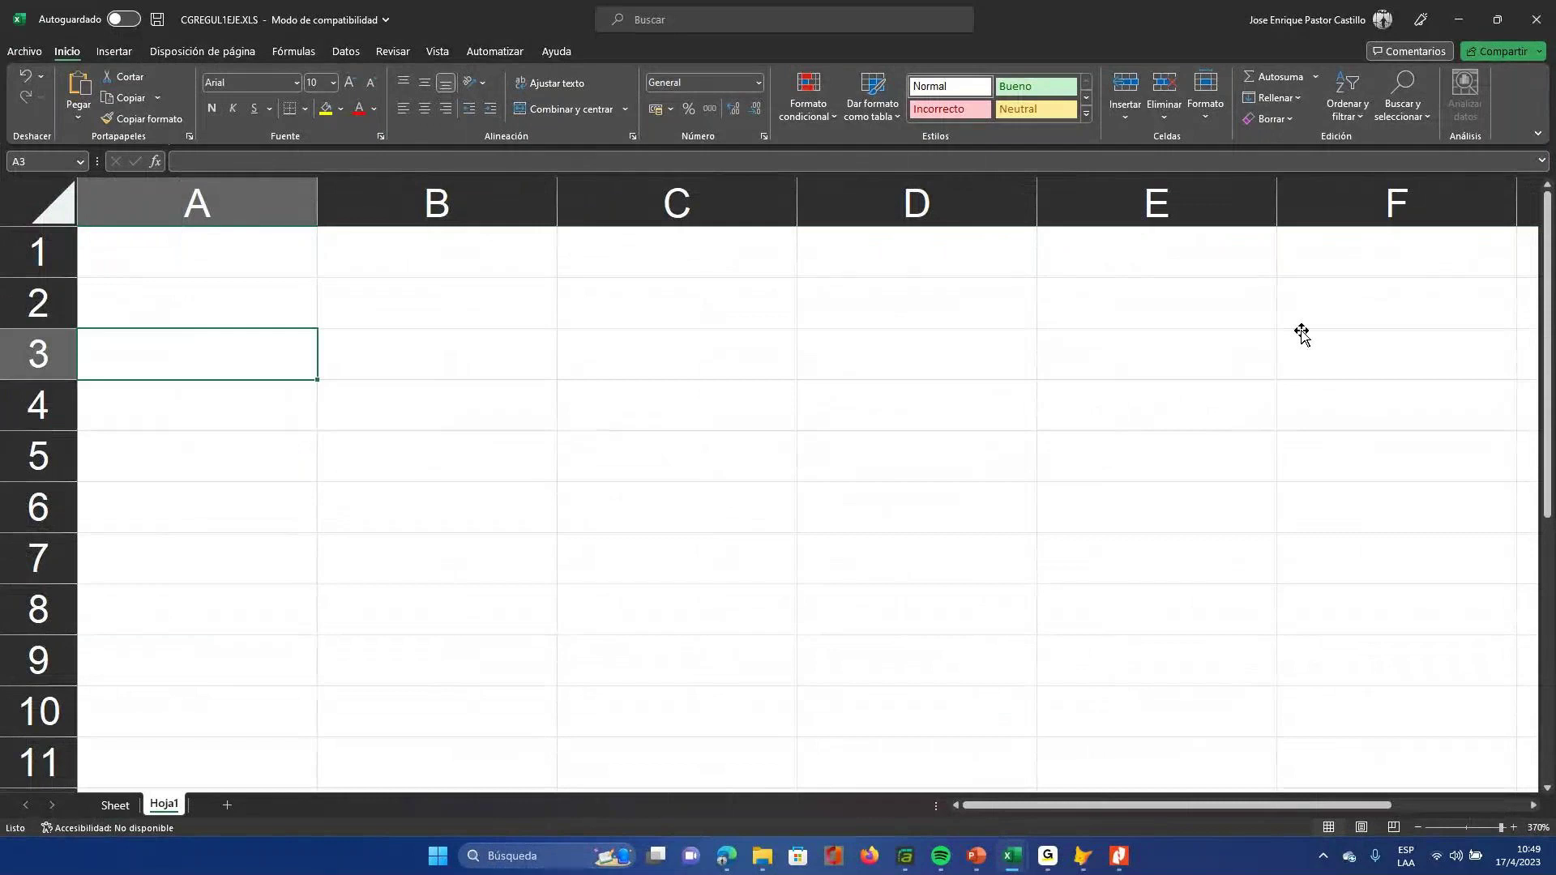
- Check the sub-process code in the Nitro Pro PDF and enter GIE-P-100 in cell A3 of the new Excel sheet
{"action": "mouse_move", "coordinate": [1119, 855]}
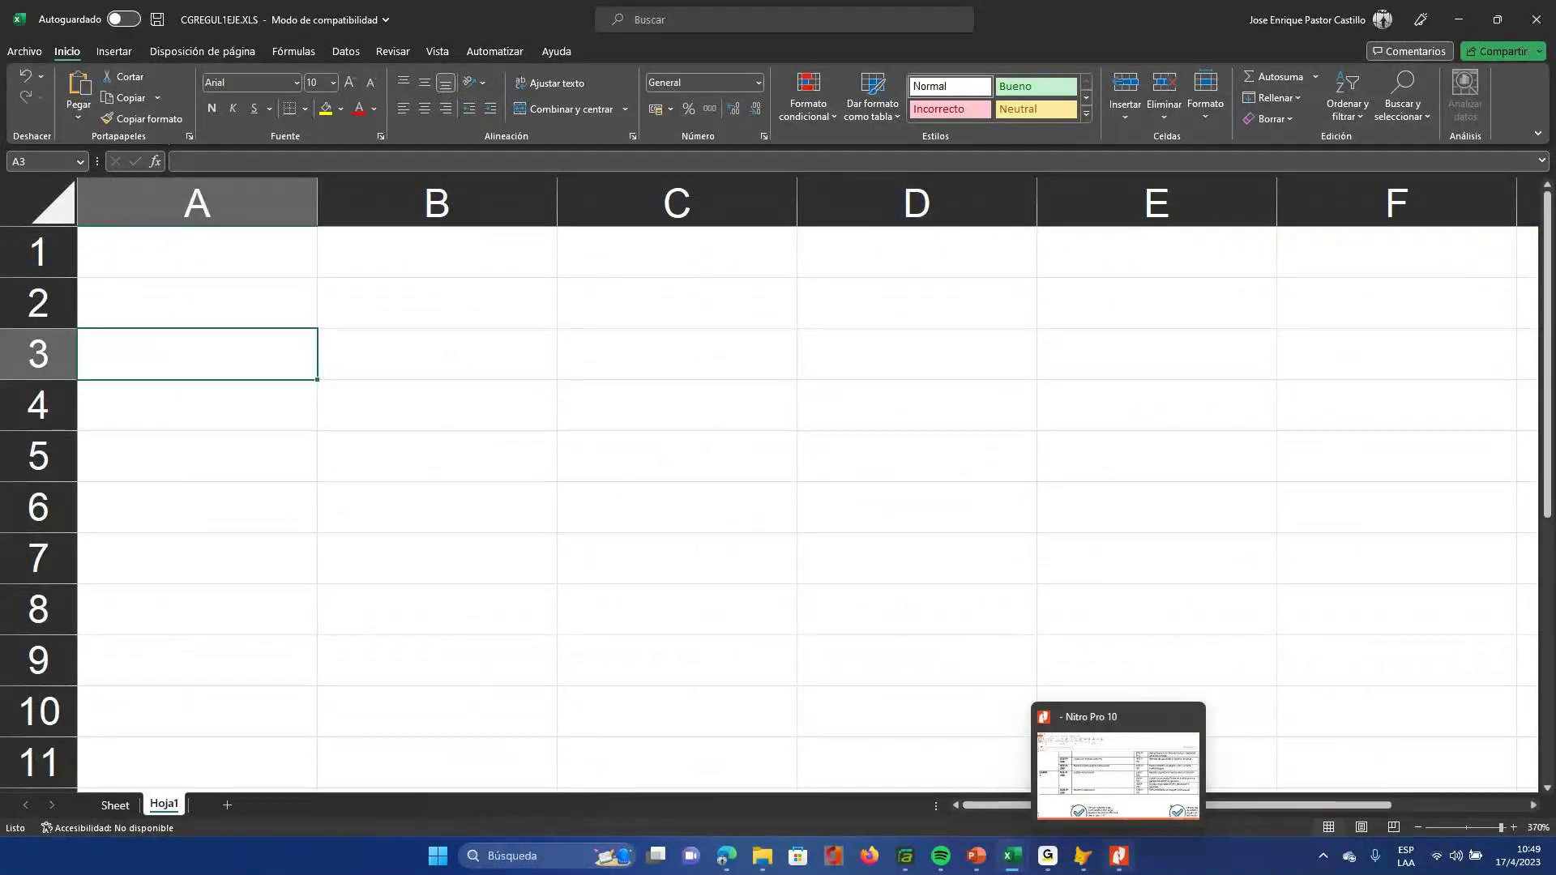
{"action": "left_click", "coordinate": [1118, 774]}
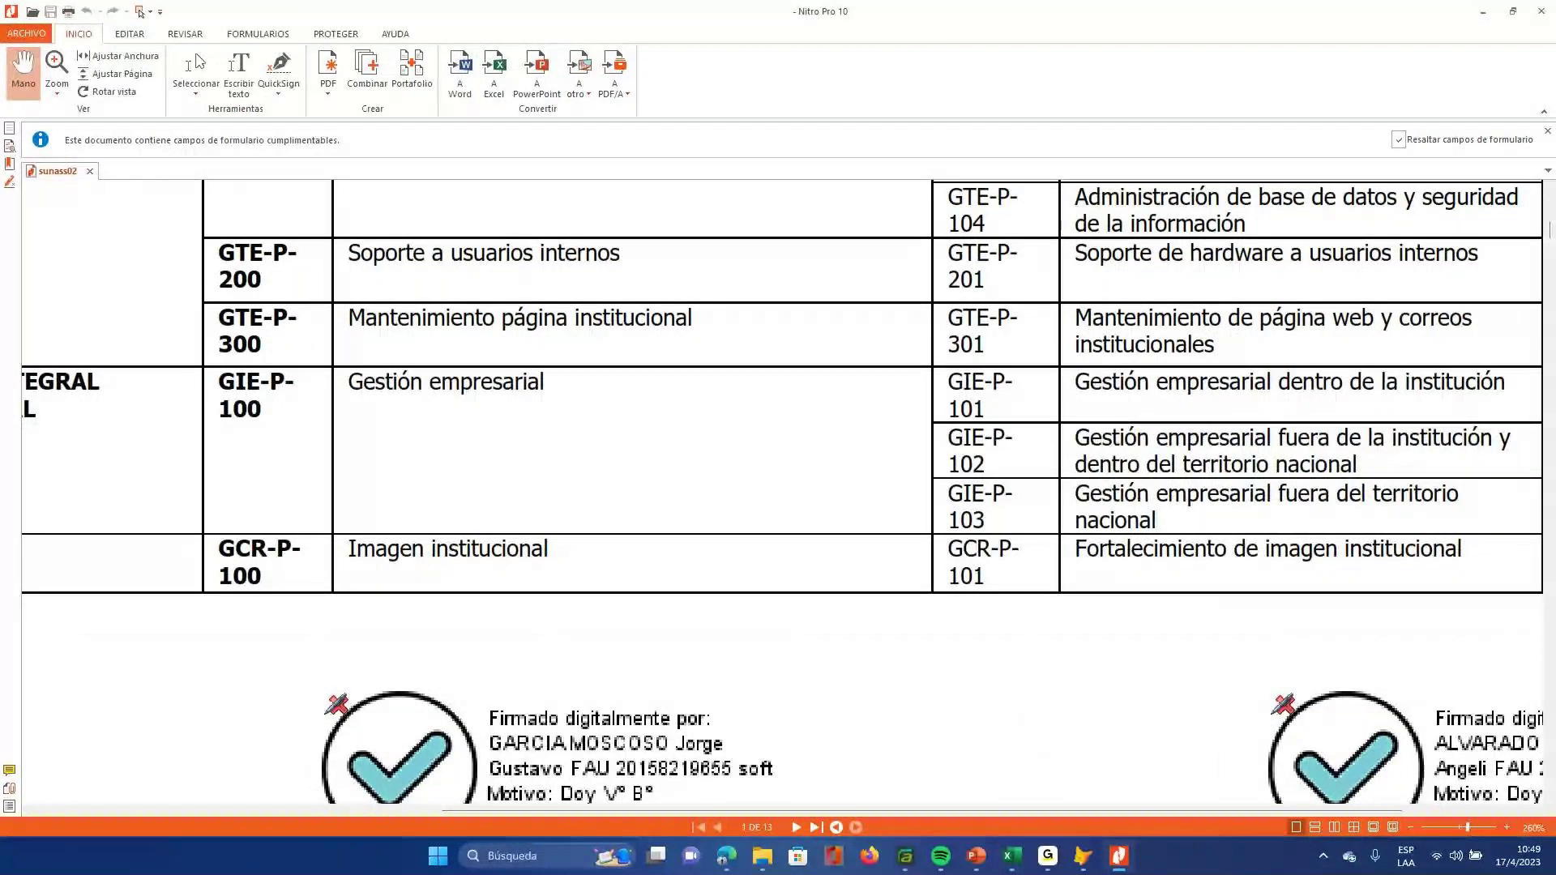
{"action": "key", "text": "alt+Tab"}
{"action": "type", "text": "GI"}
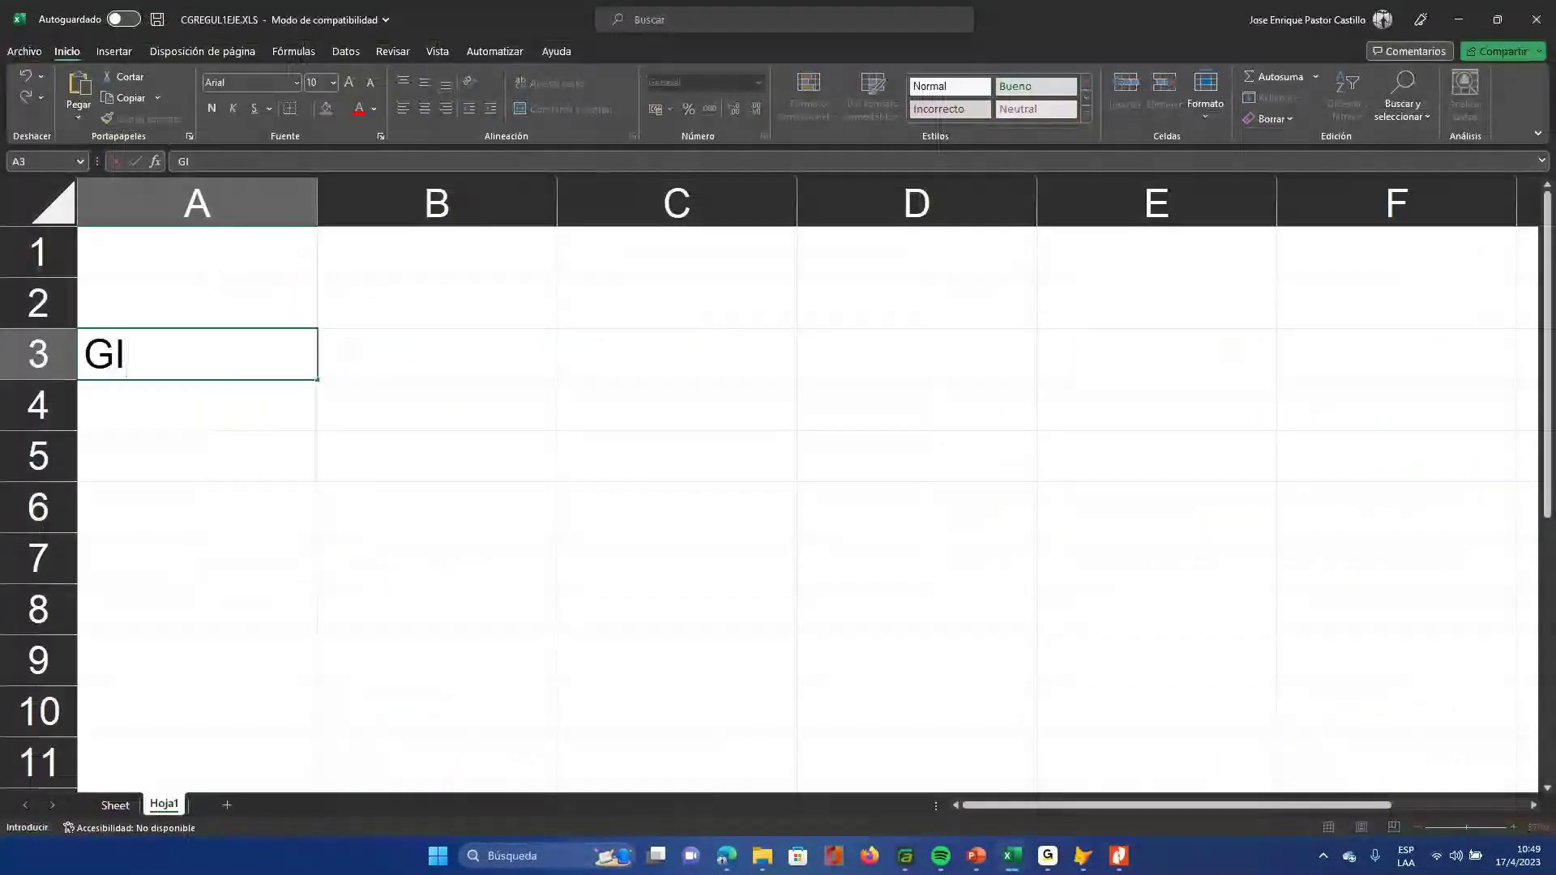
{"action": "type", "text": "R"}
{"action": "key", "text": "BackSpace"}
{"action": "type", "text": "E "}
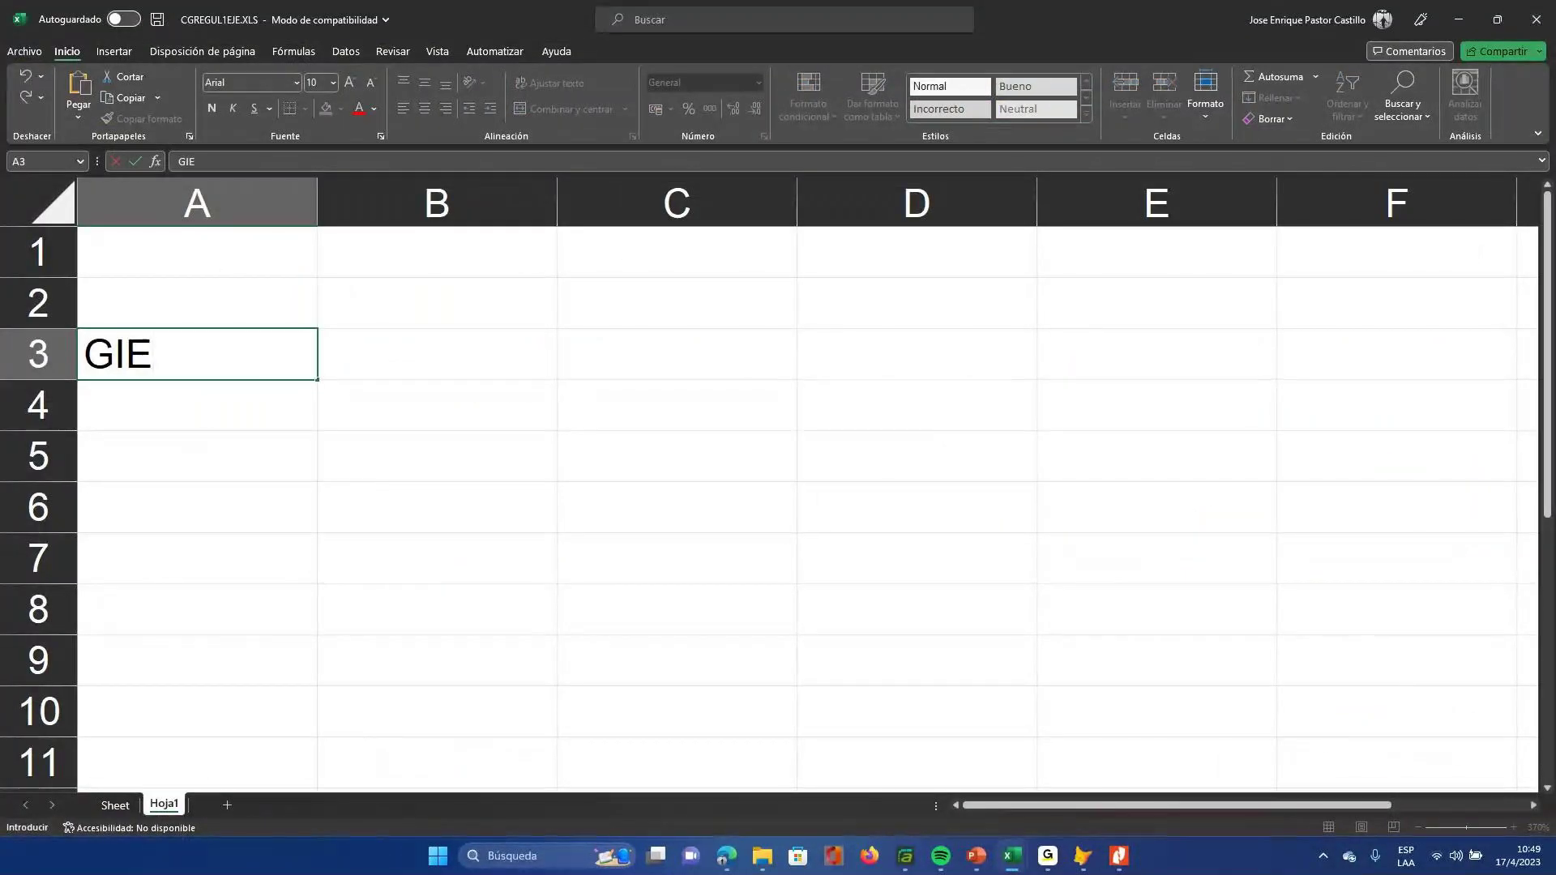
{"action": "type", "text": "P-100"}
{"action": "key", "text": "Return"}
{"action": "key", "text": "Up"}
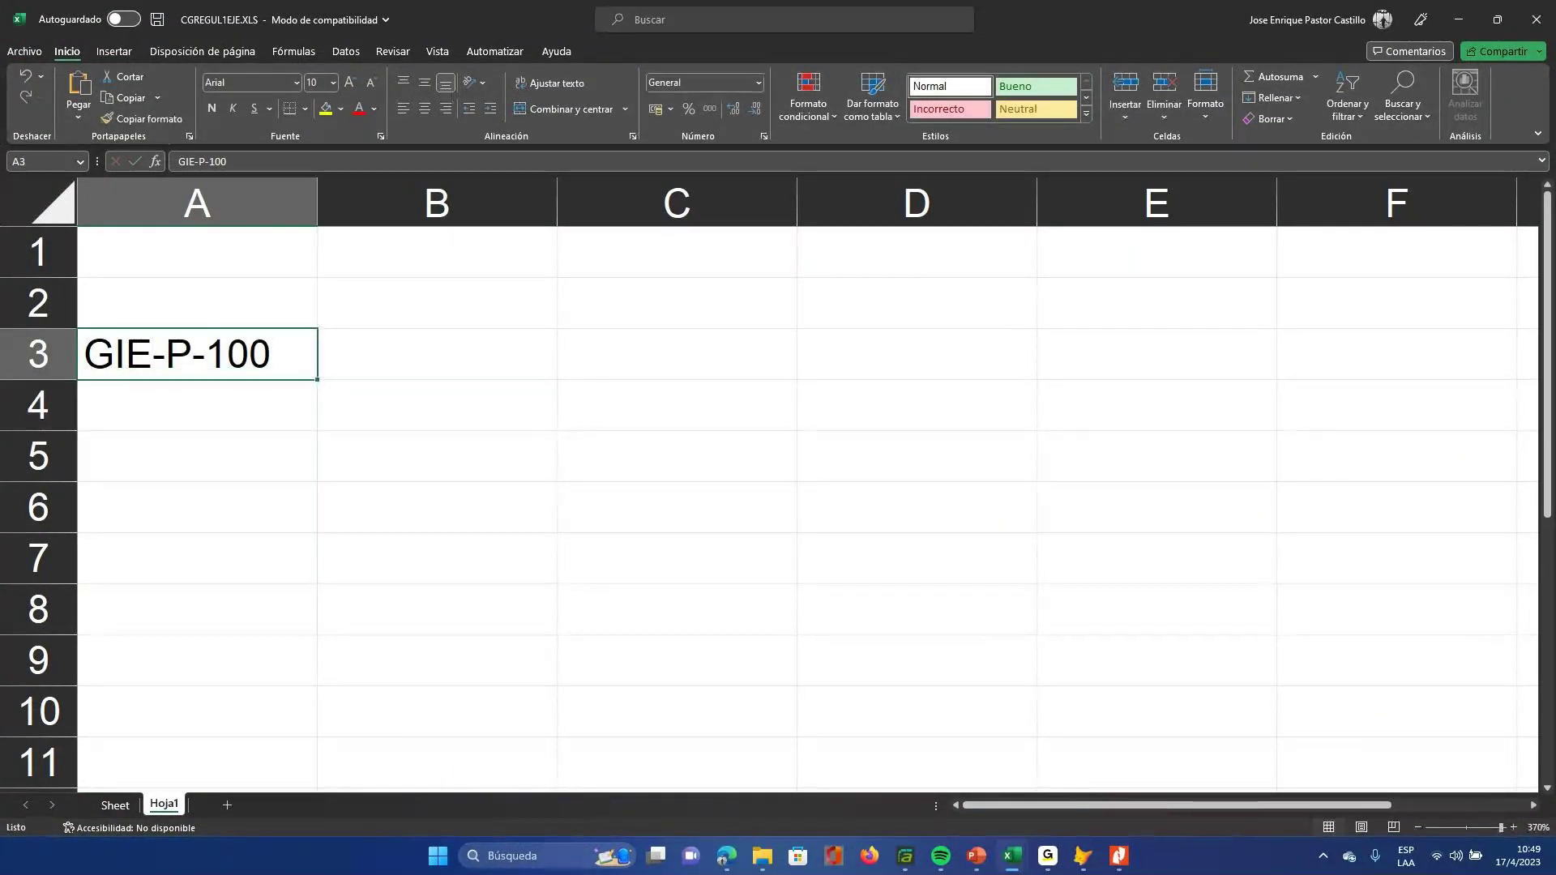
- Enter the description "Gestion Empresarial" in cell B3 beside the process code
{"action": "key", "text": "Right"}
{"action": "type", "text": "Gestion"}
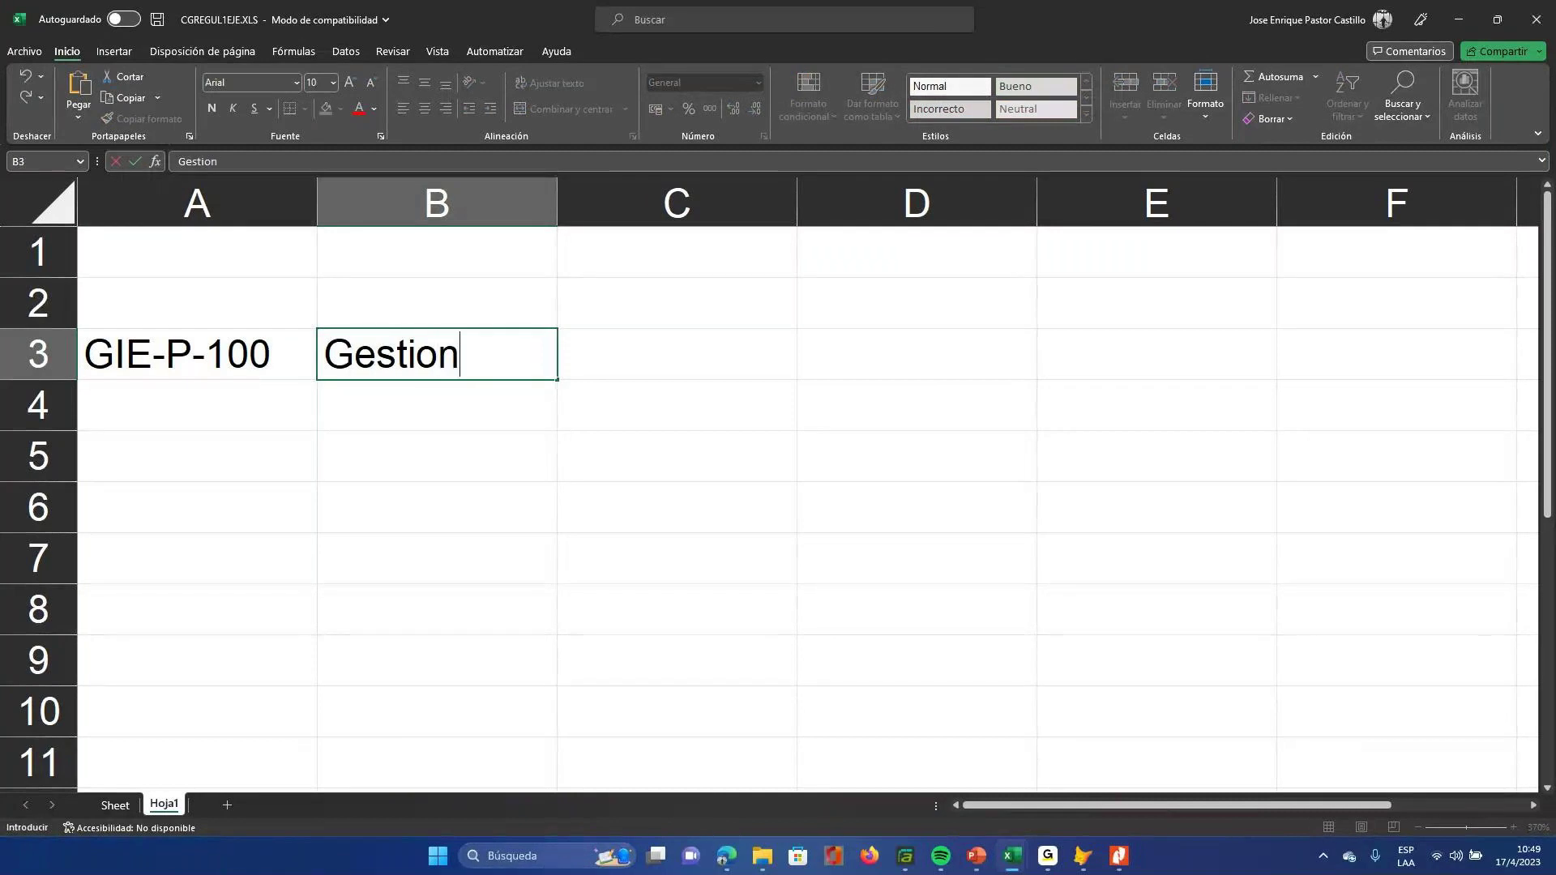
{"action": "type", "text": " Empresalria"}
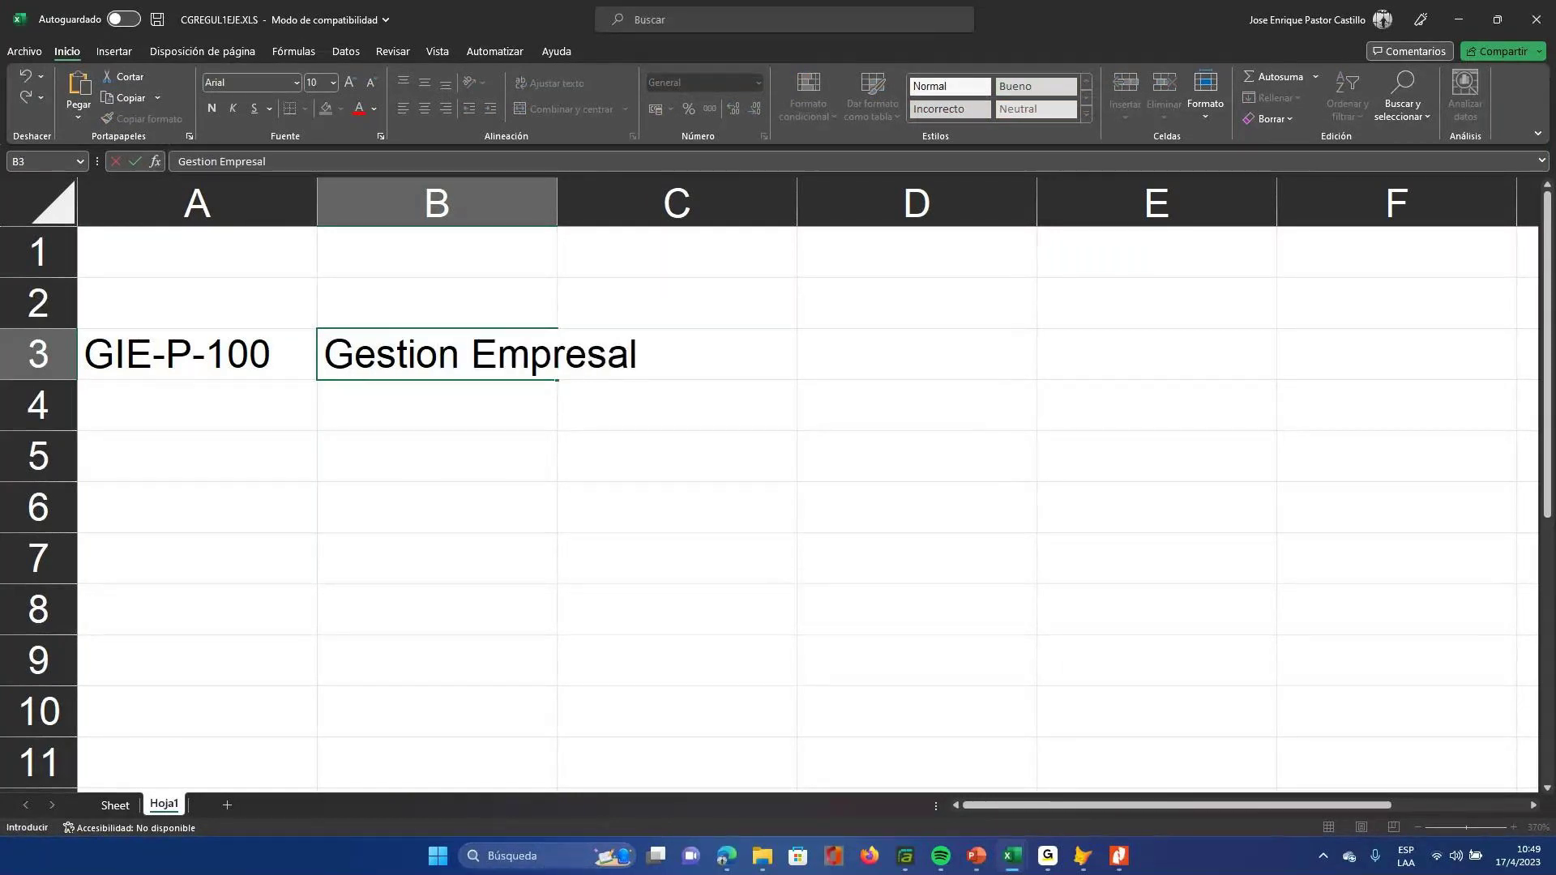
{"action": "key", "text": "BackSpace"}
{"action": "key", "text": "BackSpace"}
{"action": "key", "text": "BackSpace"}
{"action": "key", "text": "BackSpace"}
{"action": "type", "text": "rial"}
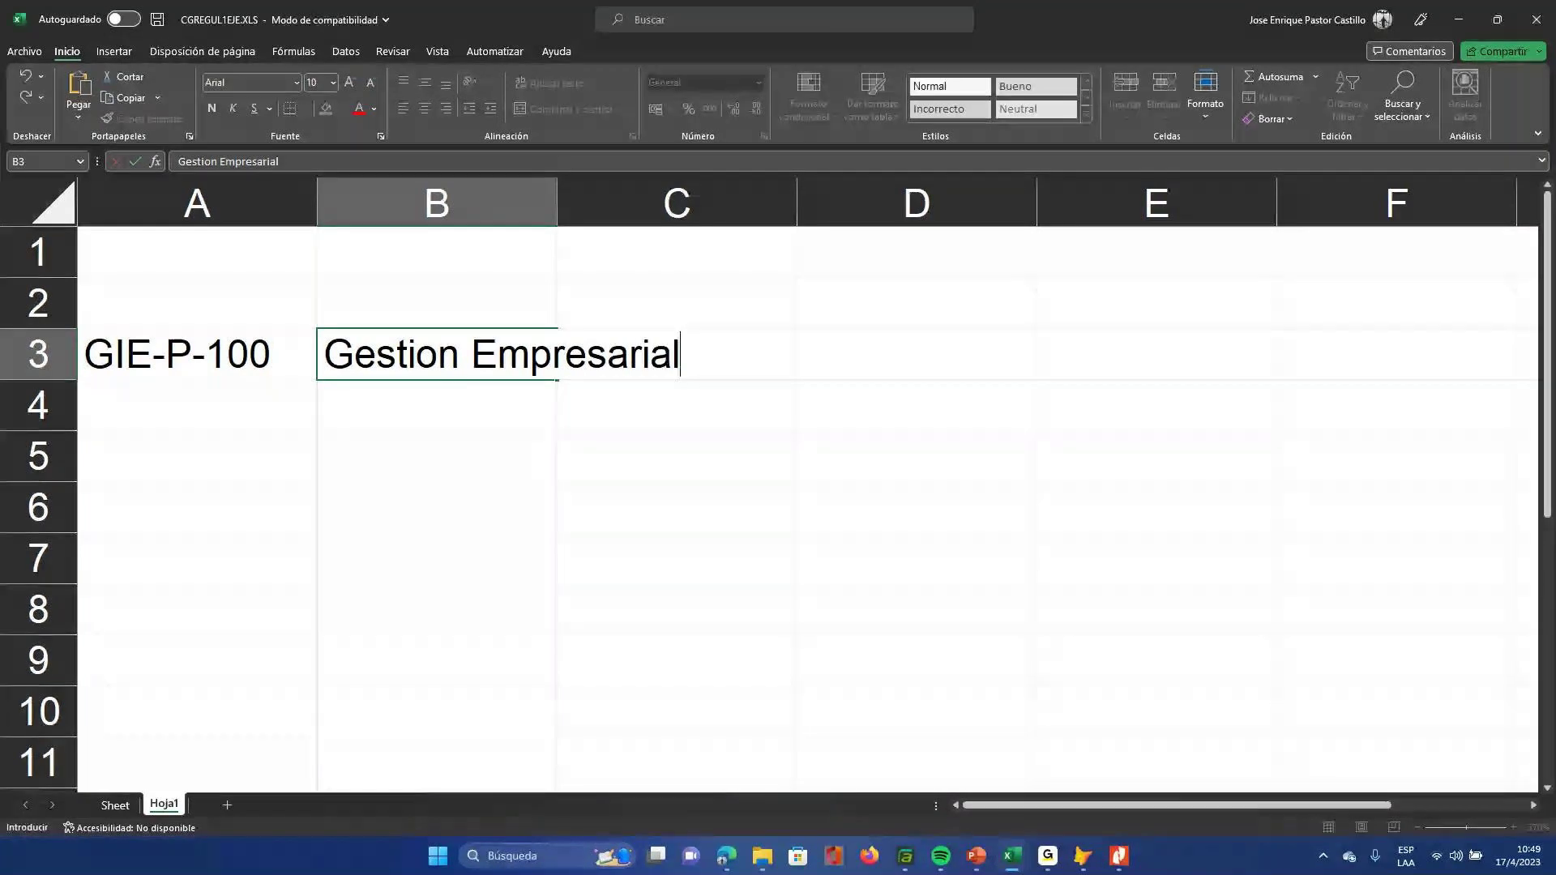
{"action": "key", "text": "Return"}
- Widen column B to fit the whole description in B3
{"action": "left_click", "coordinate": [677, 354]}
{"action": "left_click_drag", "start_coordinate": [556, 203], "coordinate": [662, 202]}
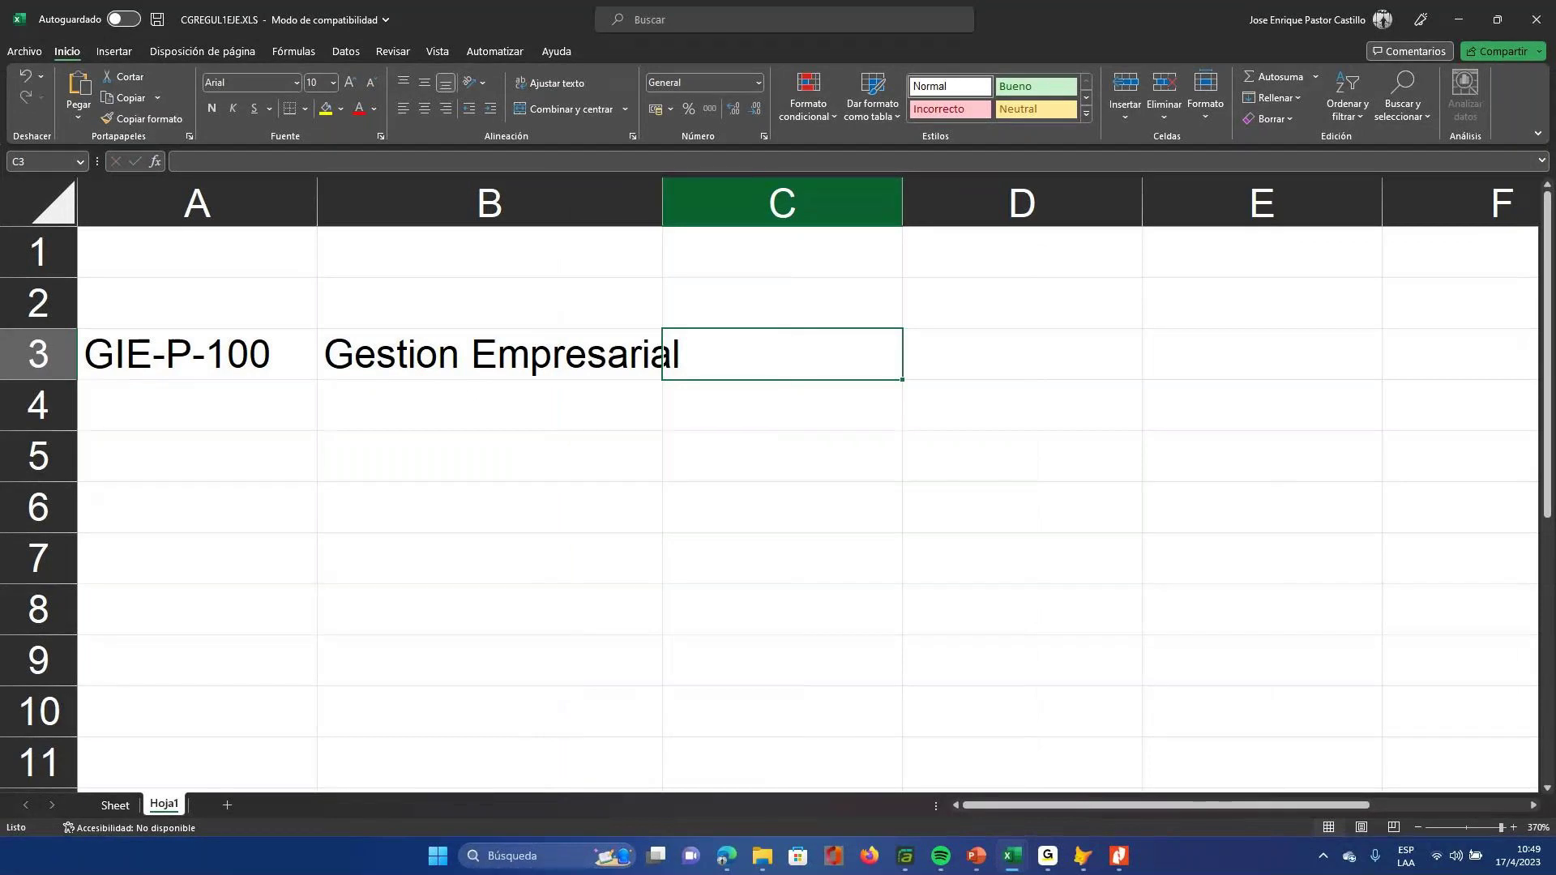
{"action": "left_click_drag", "start_coordinate": [662, 203], "coordinate": [770, 203]}
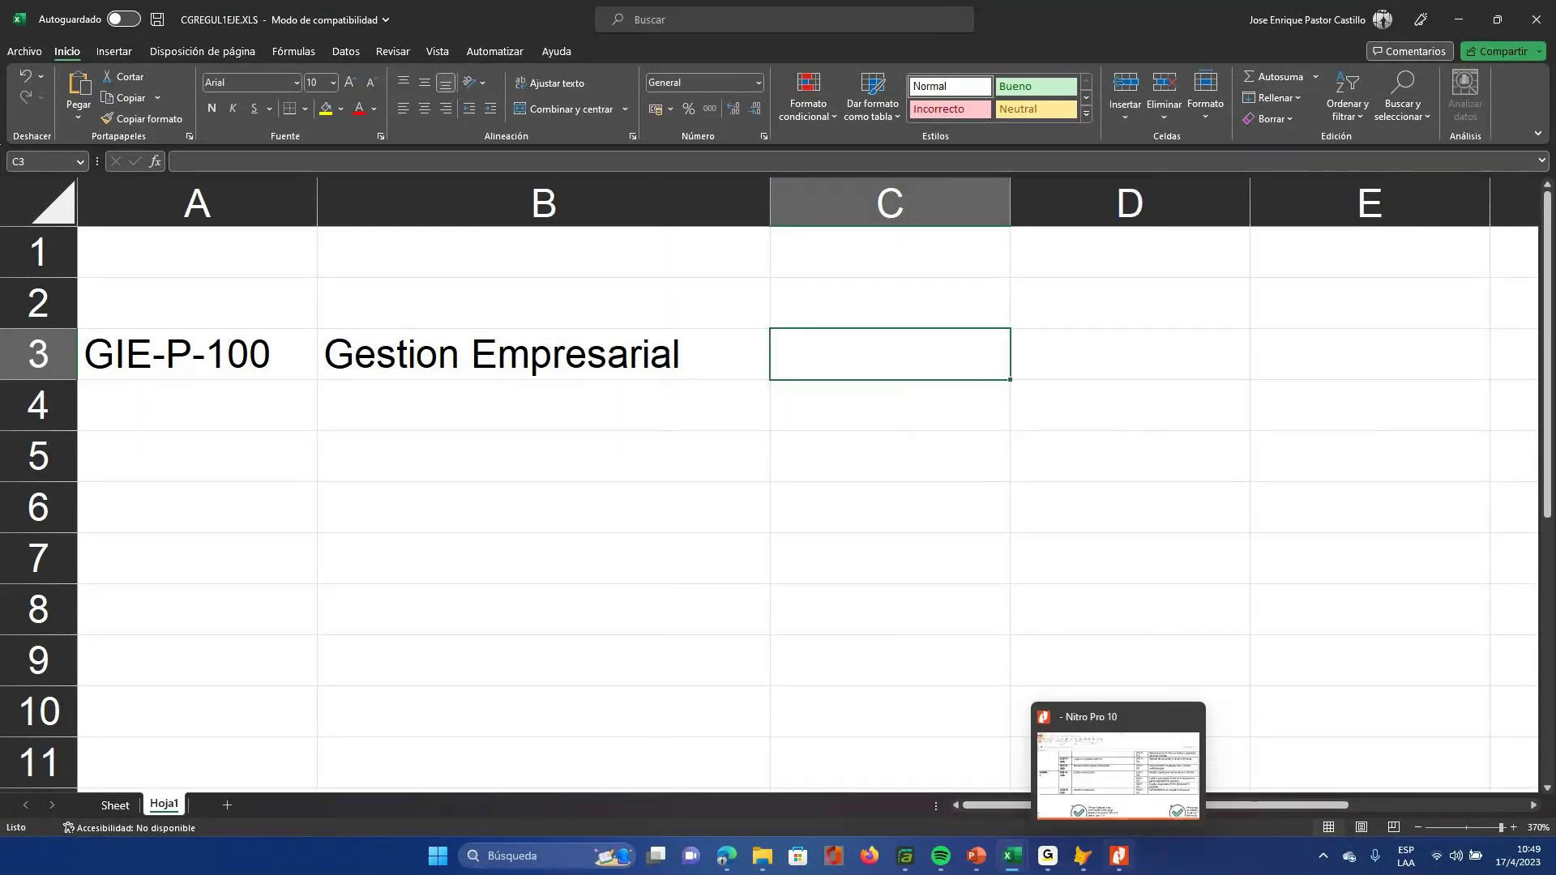
- Consult the level 2 activities listed under GIE-P-100 in the Nitro Pro PDF and return to the Excel workbook
{"action": "left_click", "coordinate": [1119, 856]}
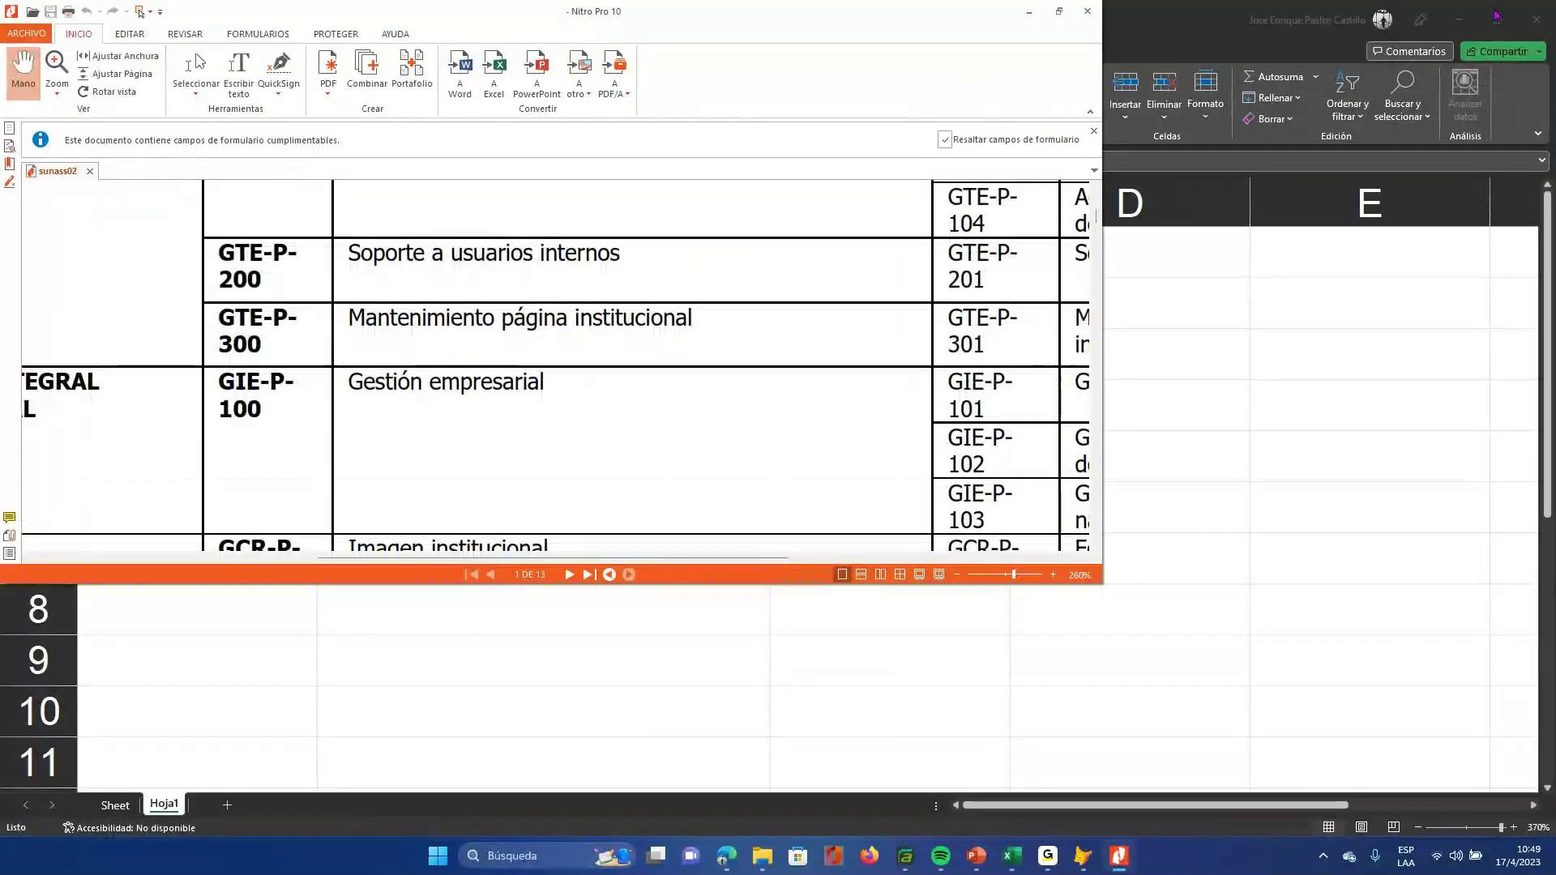
{"action": "double_click", "coordinate": [559, 12]}
{"action": "left_click", "coordinate": [1072, 119]}
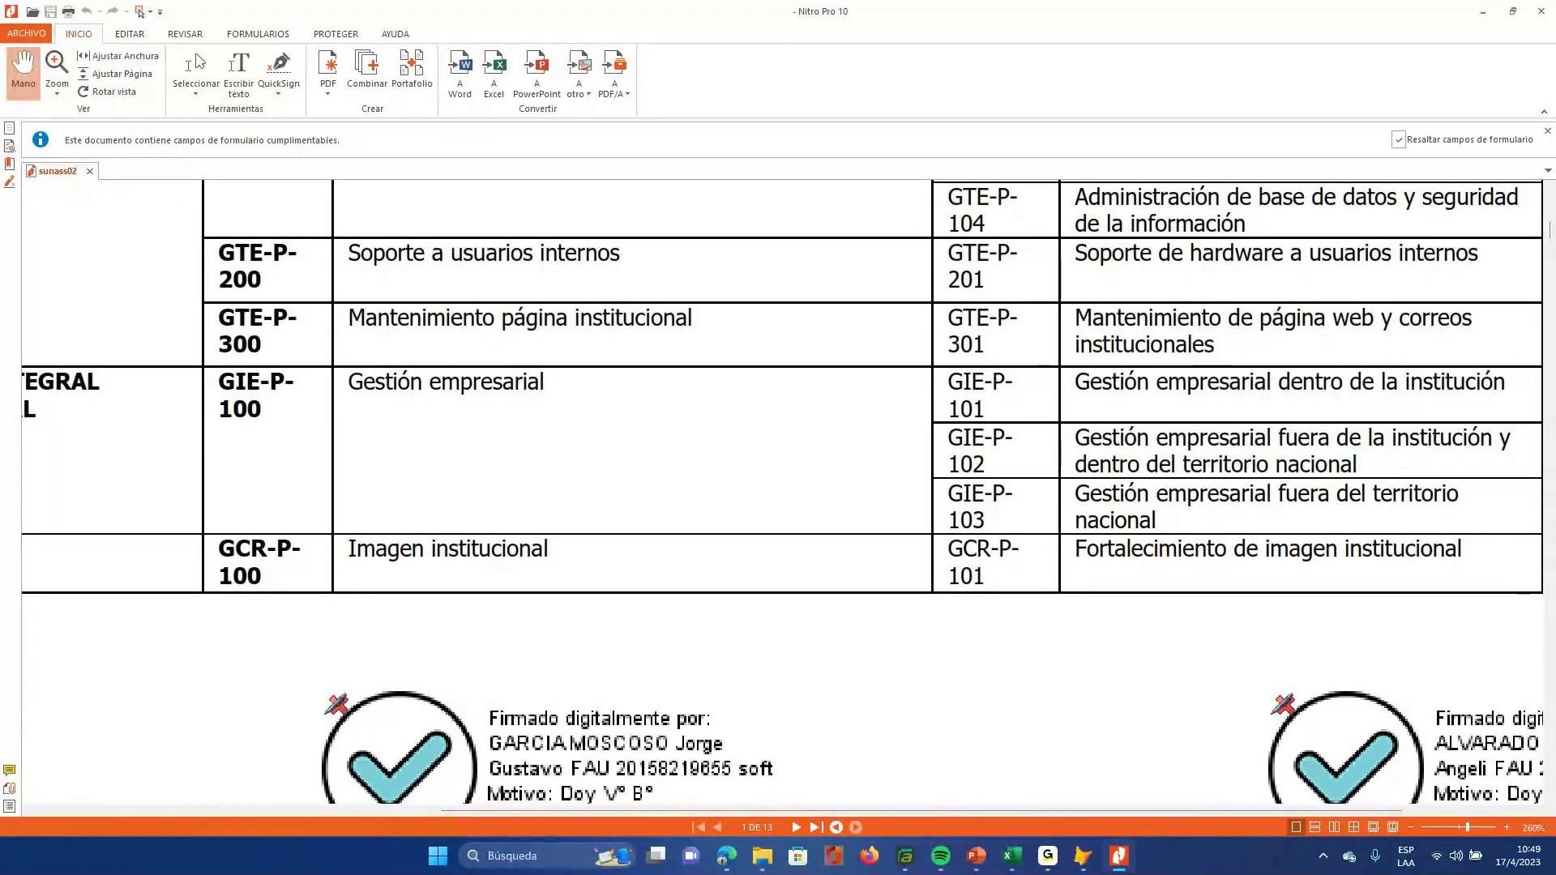
{"action": "mouse_move", "coordinate": [1009, 856]}
{"action": "left_click", "coordinate": [1008, 770]}
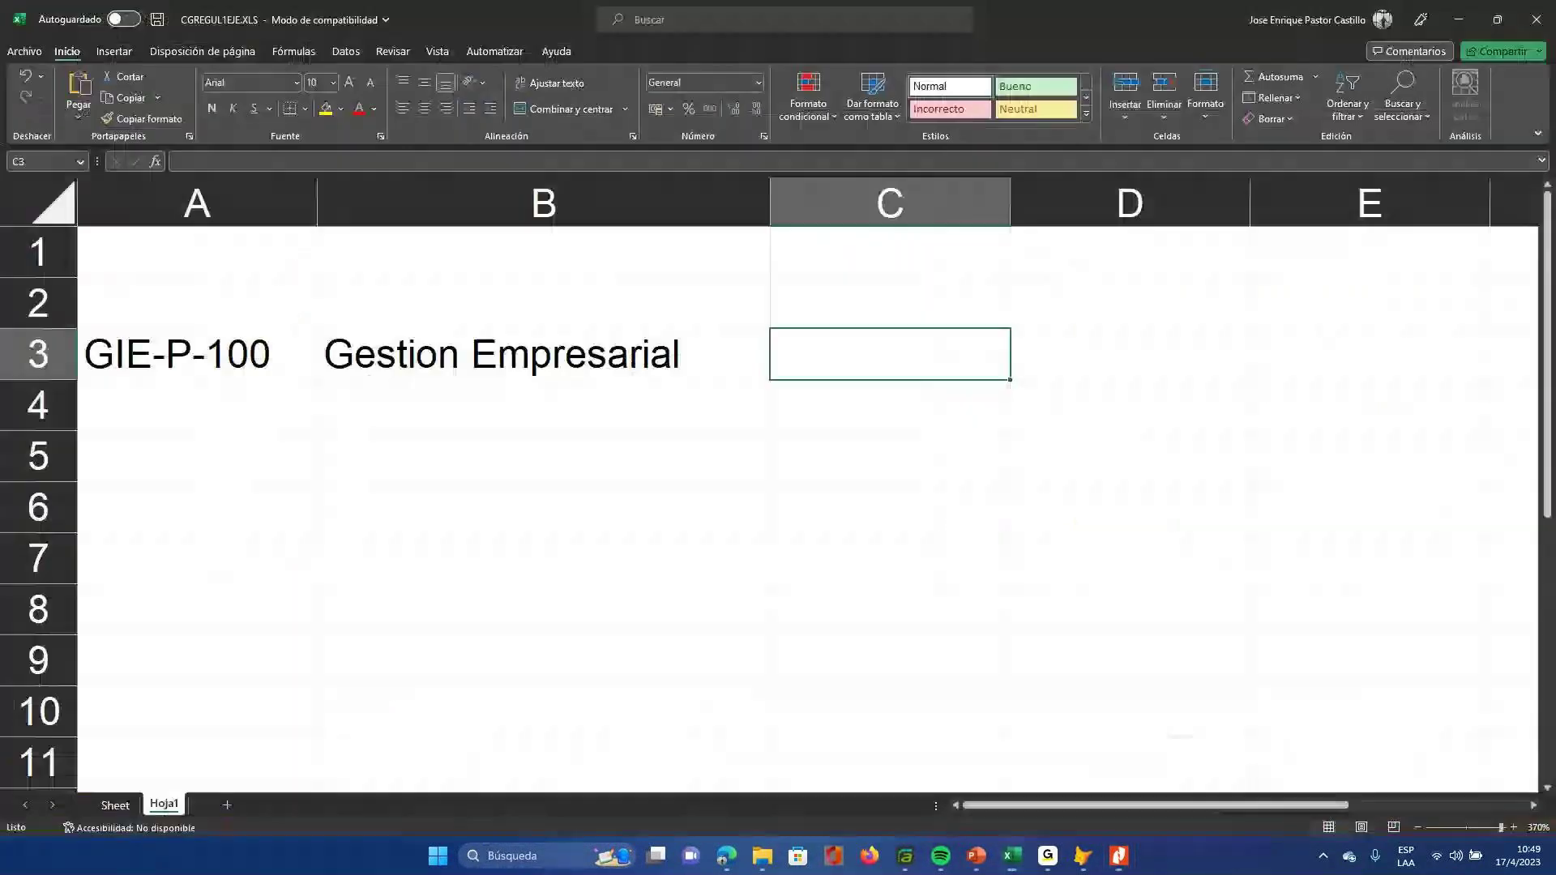
- Copy the code GIE-P-100 from cell A3 into cells C4, C5 and C6
{"action": "key", "text": "Left"}
{"action": "key", "text": "Left"}
{"action": "key", "text": "ctrl+c"}
{"action": "key", "text": "Right"}
{"action": "key", "text": "Right"}
{"action": "key", "text": "Down"}
{"action": "key", "text": "ctrl+v"}
{"action": "key", "text": "Down"}
{"action": "key", "text": "ctrl+v"}
{"action": "key", "text": "Down"}
{"action": "key", "text": "ctrl+v"}
{"action": "key", "text": "Escape"}
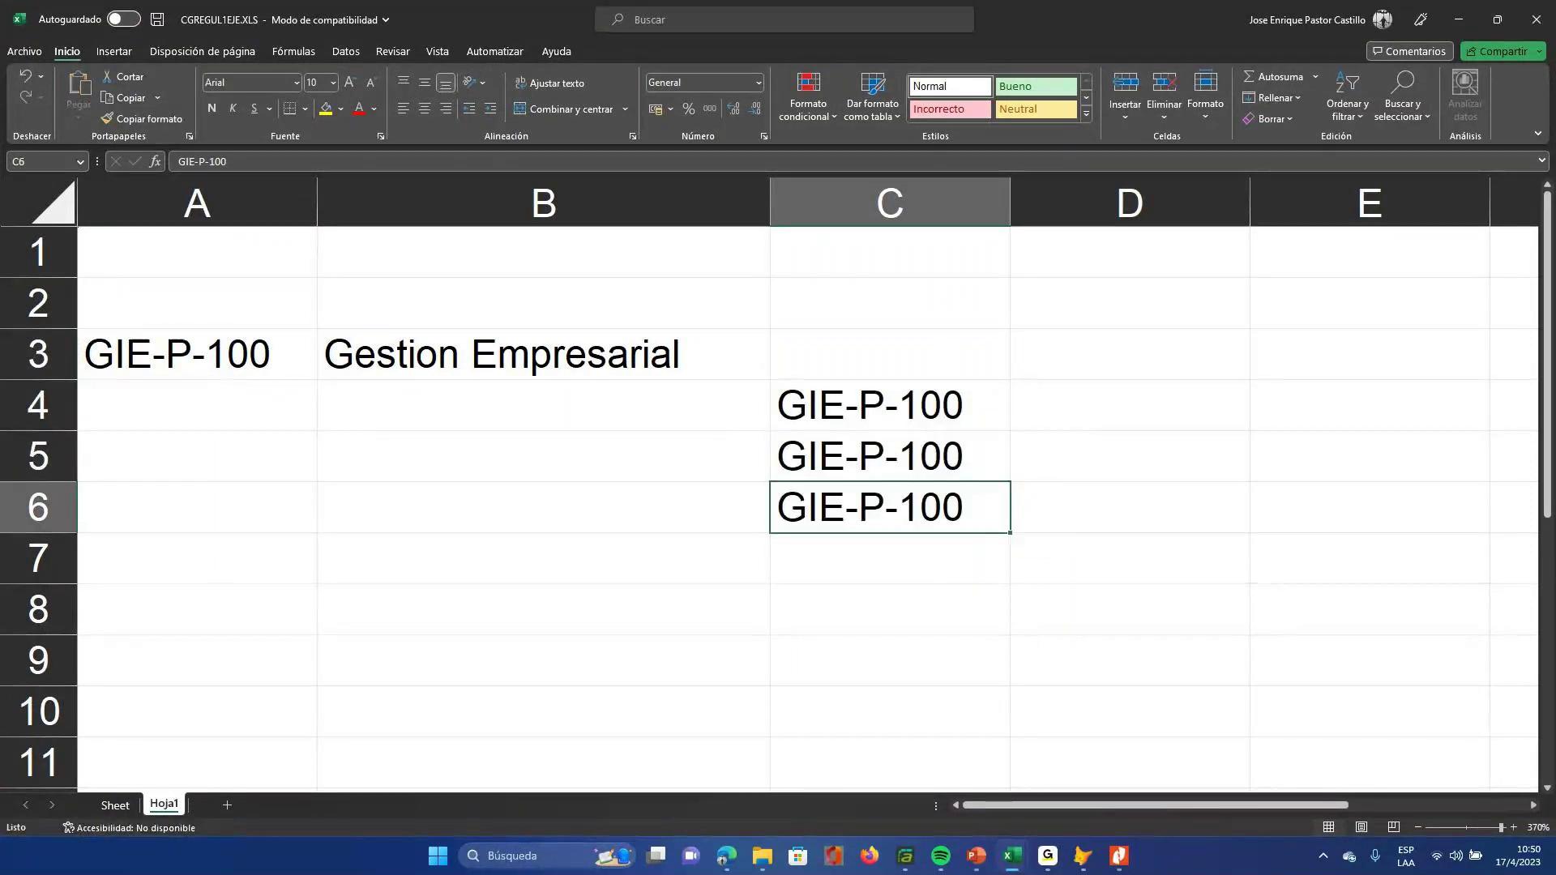
- Change the activity code in cell C4 to GIE-P-101
{"action": "key", "text": "Up"}
{"action": "key", "text": "Up"}
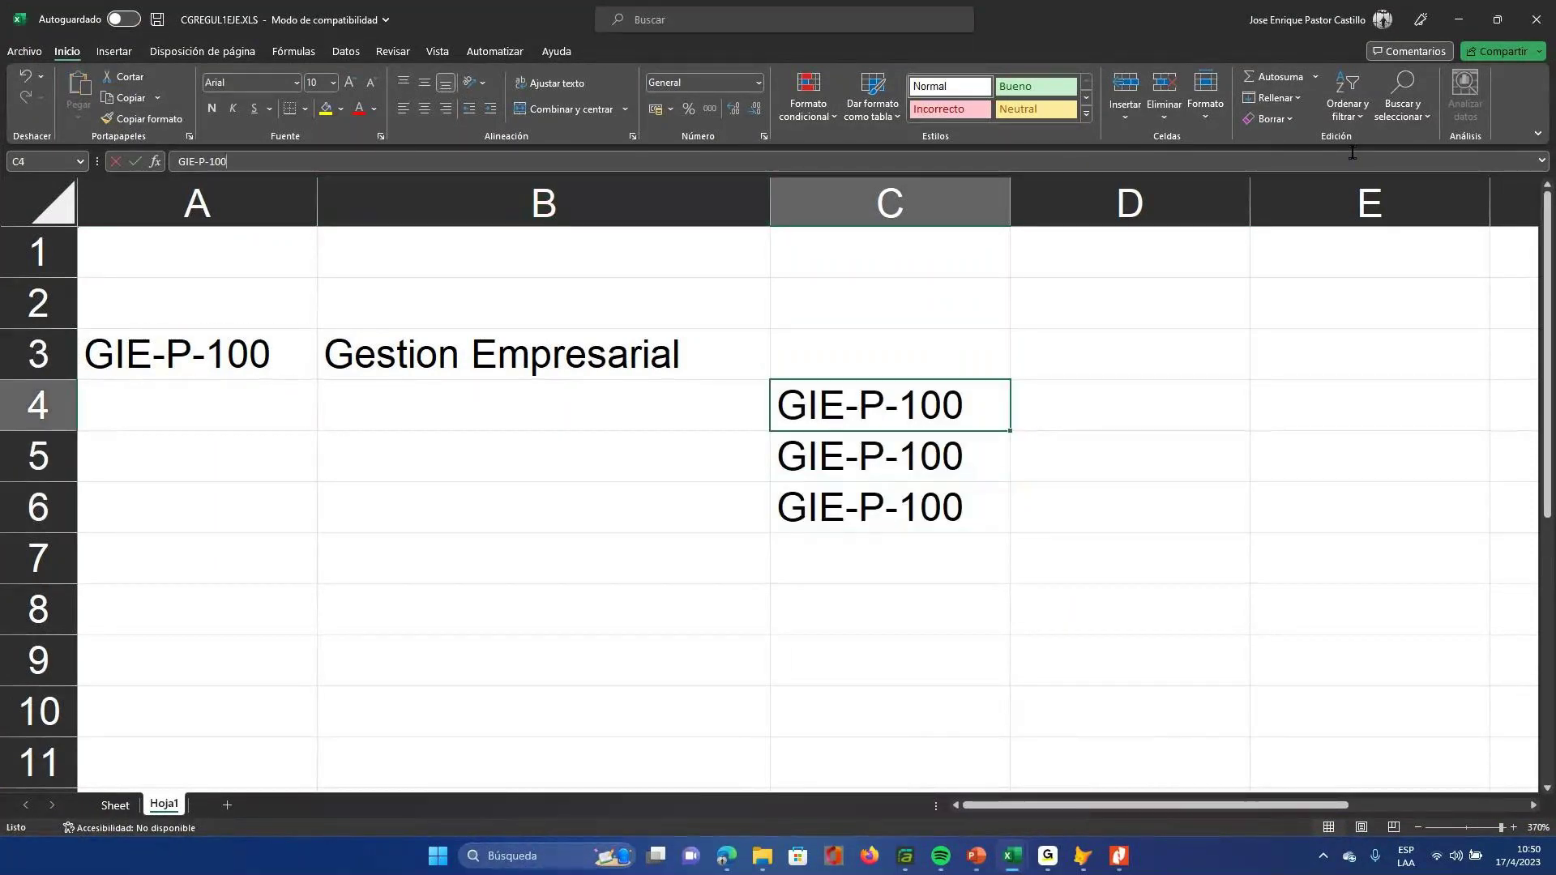
{"action": "left_click", "coordinate": [1348, 154]}
{"action": "key", "text": "BackSpace"}
{"action": "type", "text": "1"}
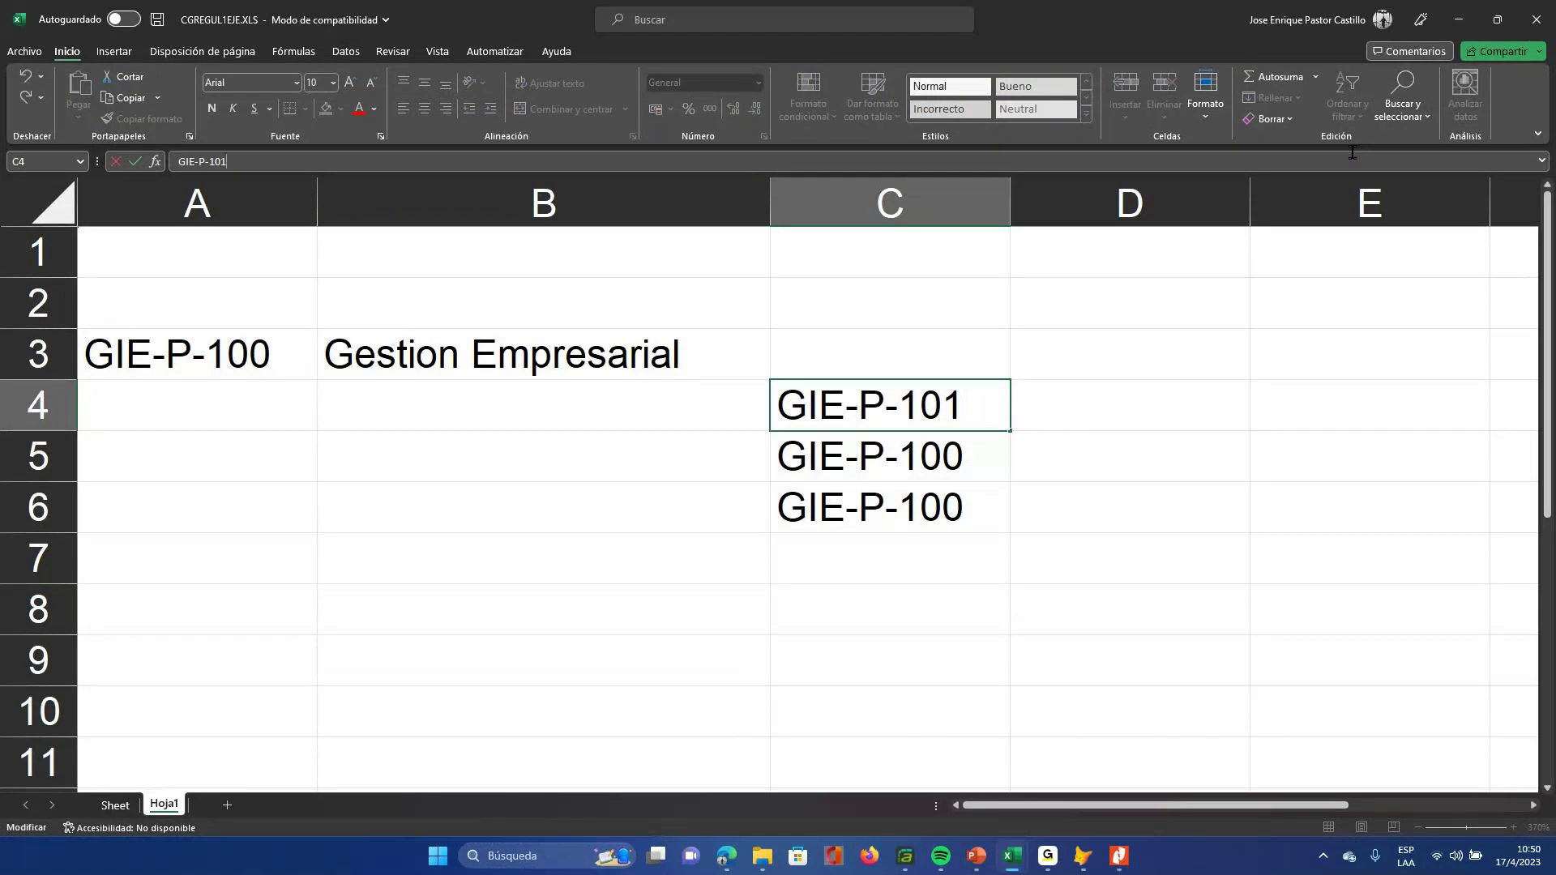
{"action": "key", "text": "Return"}
- Change the activity codes in cells C5 and C6 to GIE-P-102
{"action": "left_click", "coordinate": [1351, 154]}
{"action": "key", "text": "BackSpace"}
{"action": "type", "text": "2"}
{"action": "key", "text": "Return"}
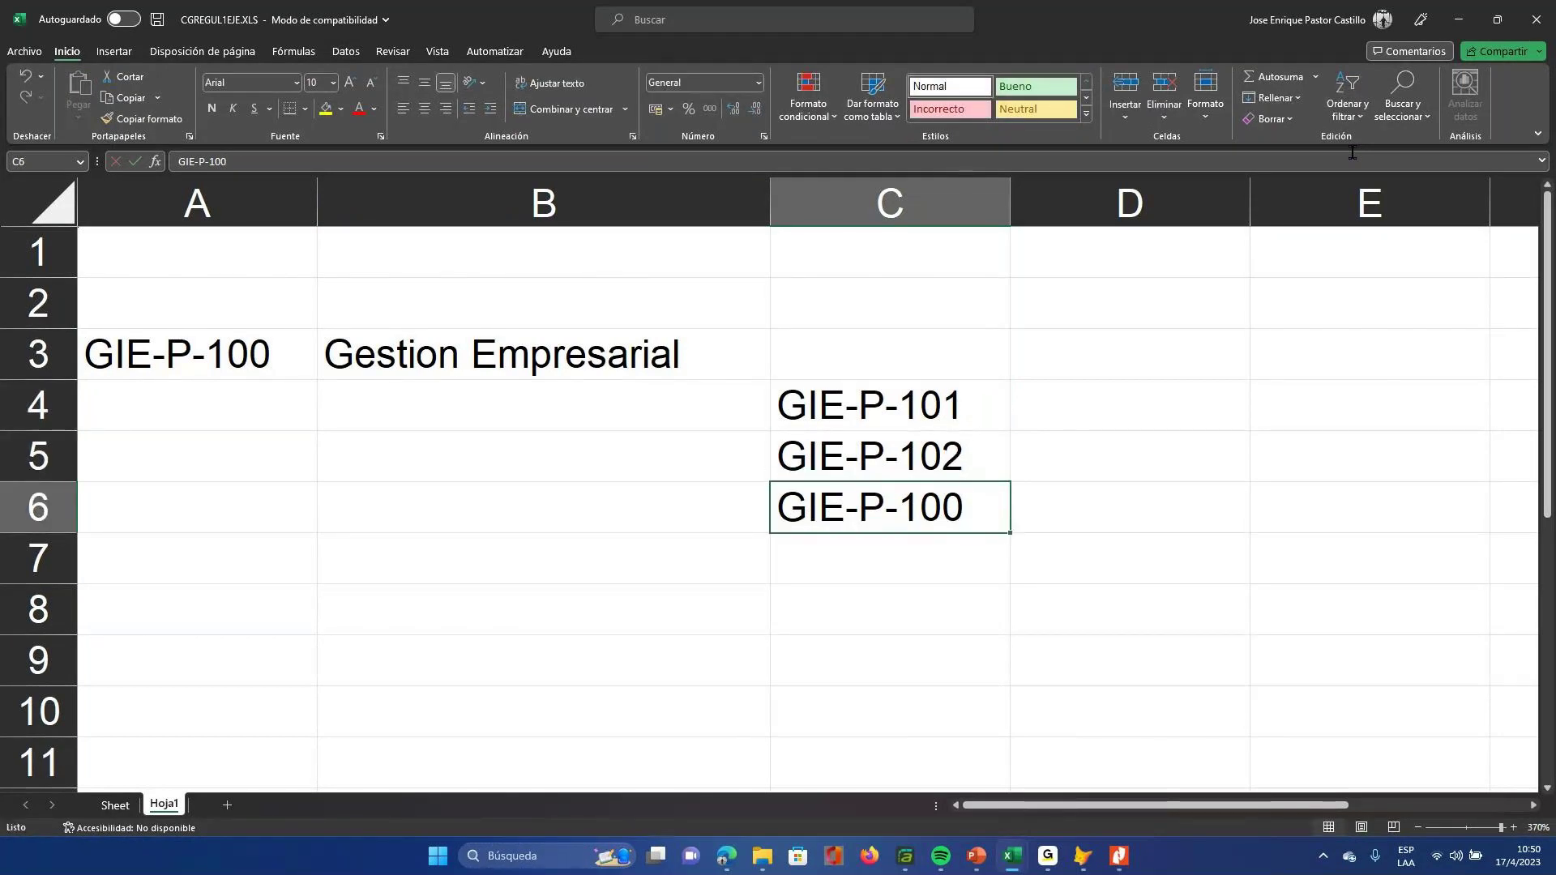
{"action": "left_click", "coordinate": [1351, 154]}
{"action": "key", "text": "BackSpace"}
{"action": "type", "text": "2"}
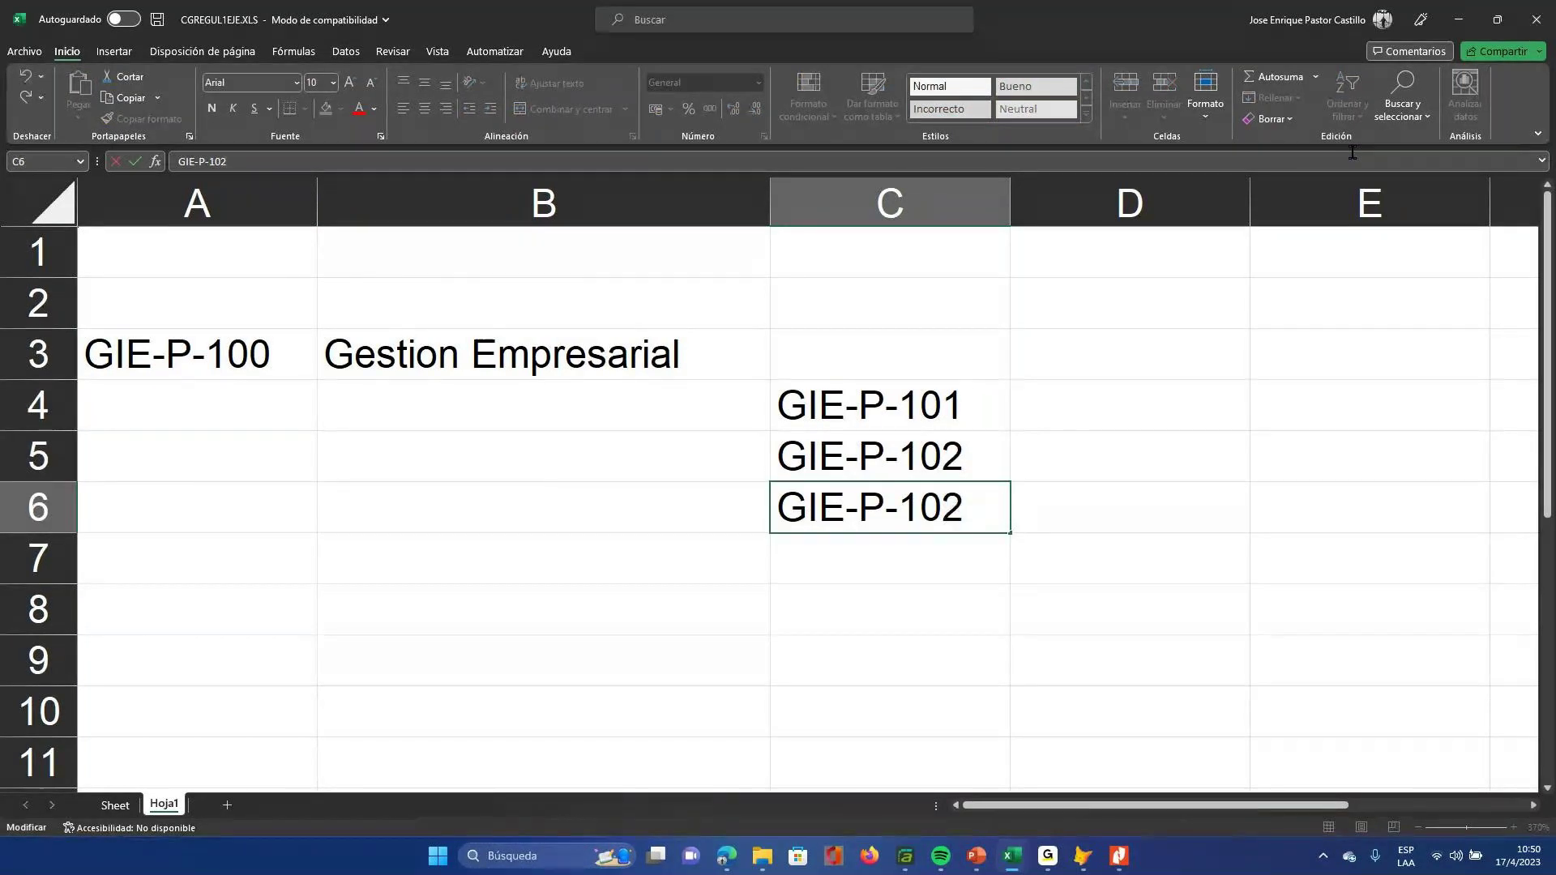
{"action": "key", "text": "Return"}
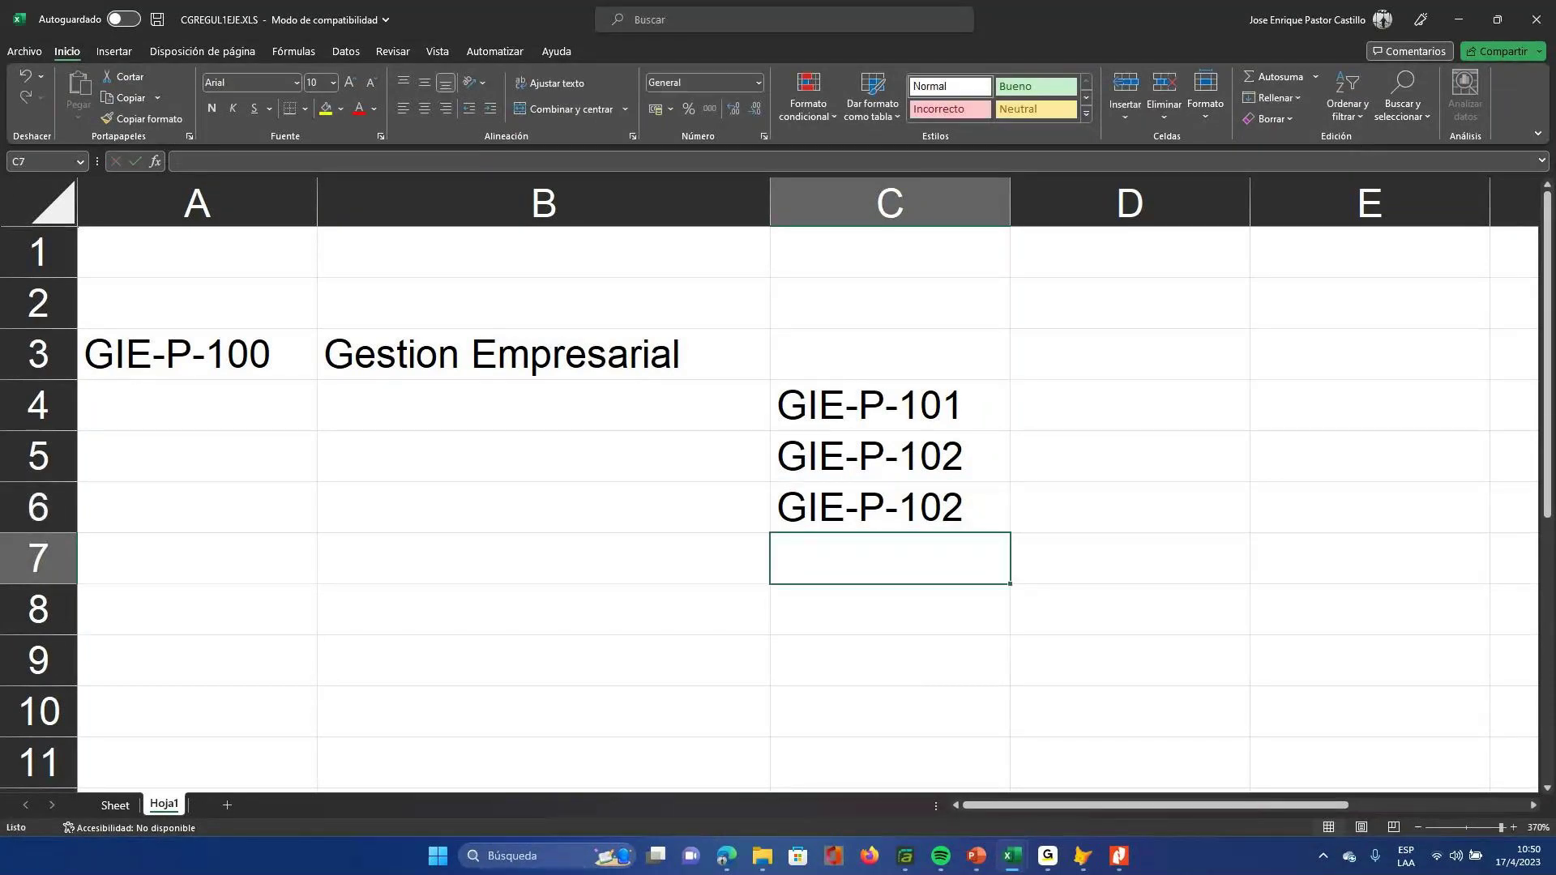
- Consult the level 2 activity descriptions for GIE-P-100 in the Nitro Pro PDF and return to the CGREGUL1EJE.XLS workbook in Excel
{"action": "mouse_move", "coordinate": [1119, 856]}
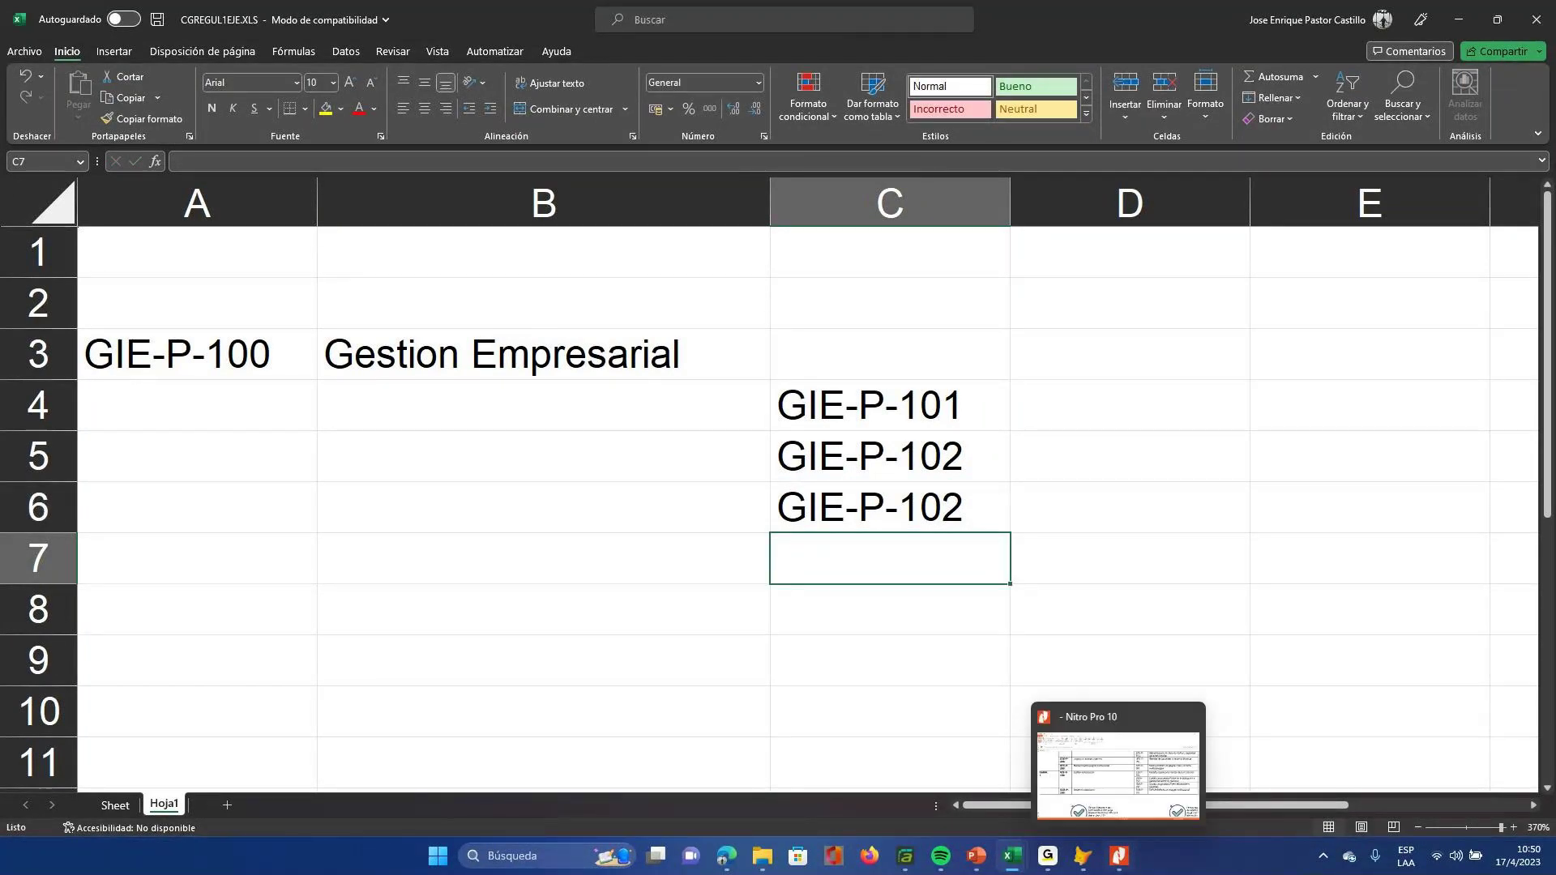
{"action": "left_click", "coordinate": [1119, 855]}
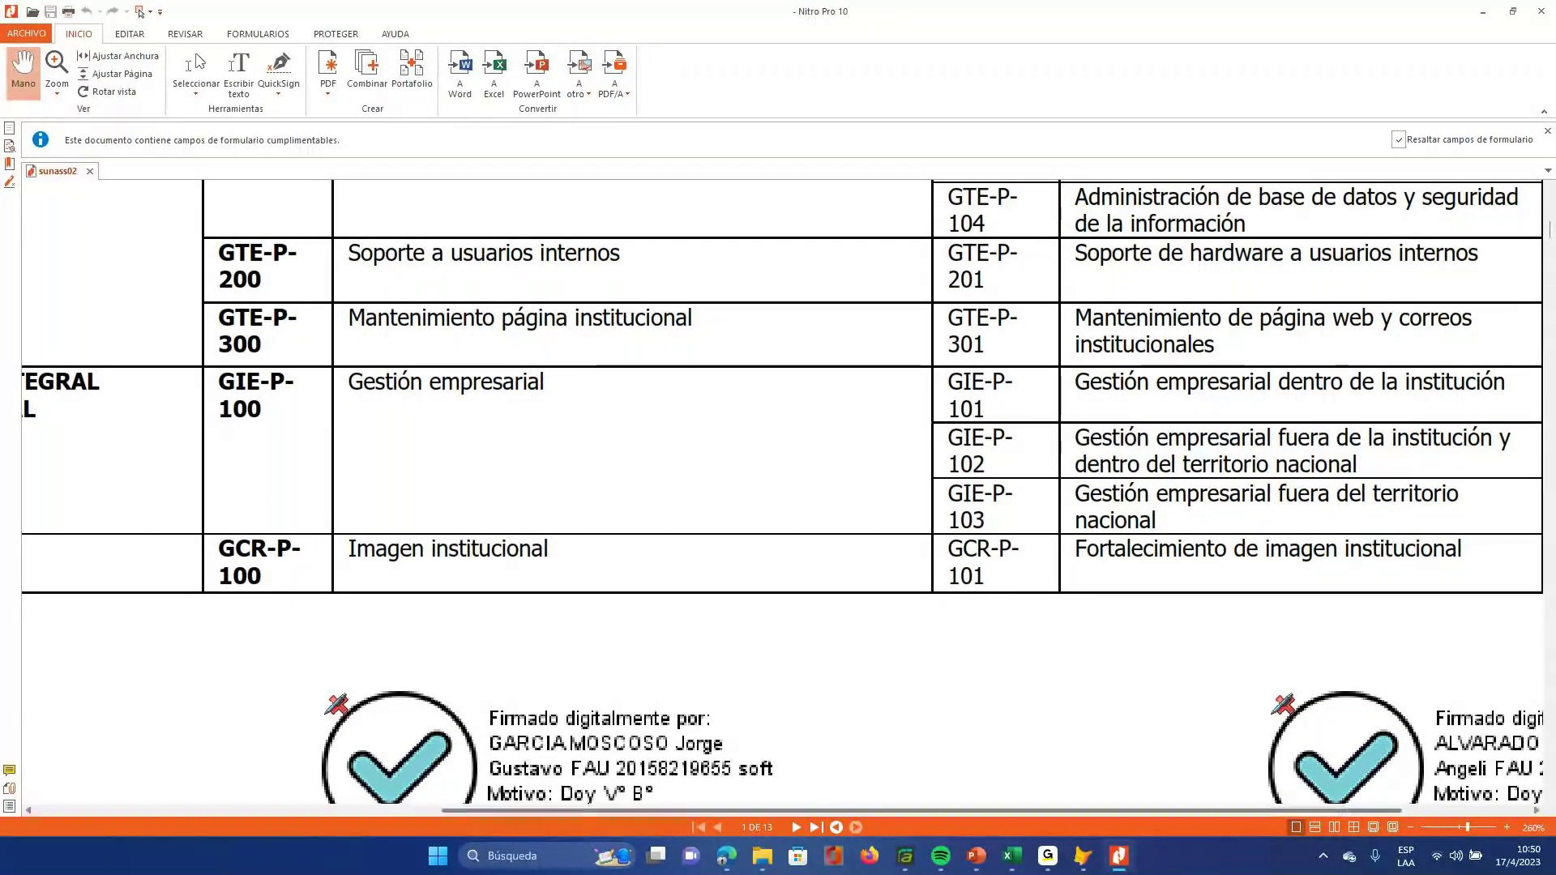
{"action": "scroll", "coordinate": [778, 486], "scroll_direction": "right", "scroll_amount": 3}
{"action": "scroll", "coordinate": [778, 487], "scroll_direction": "right", "scroll_amount": 1}
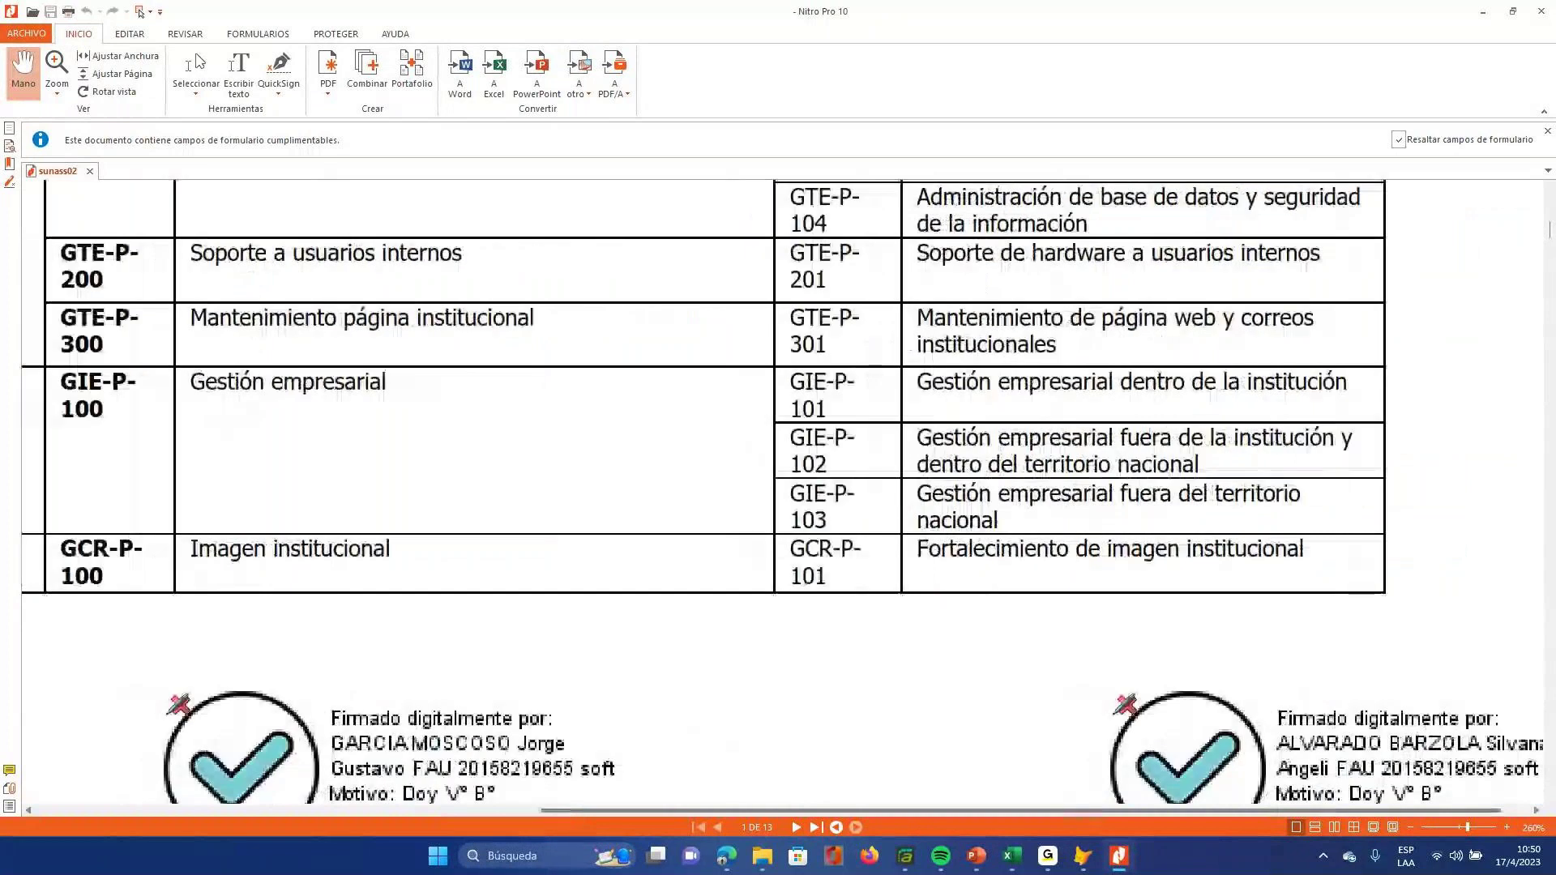
{"action": "mouse_move", "coordinate": [1008, 856]}
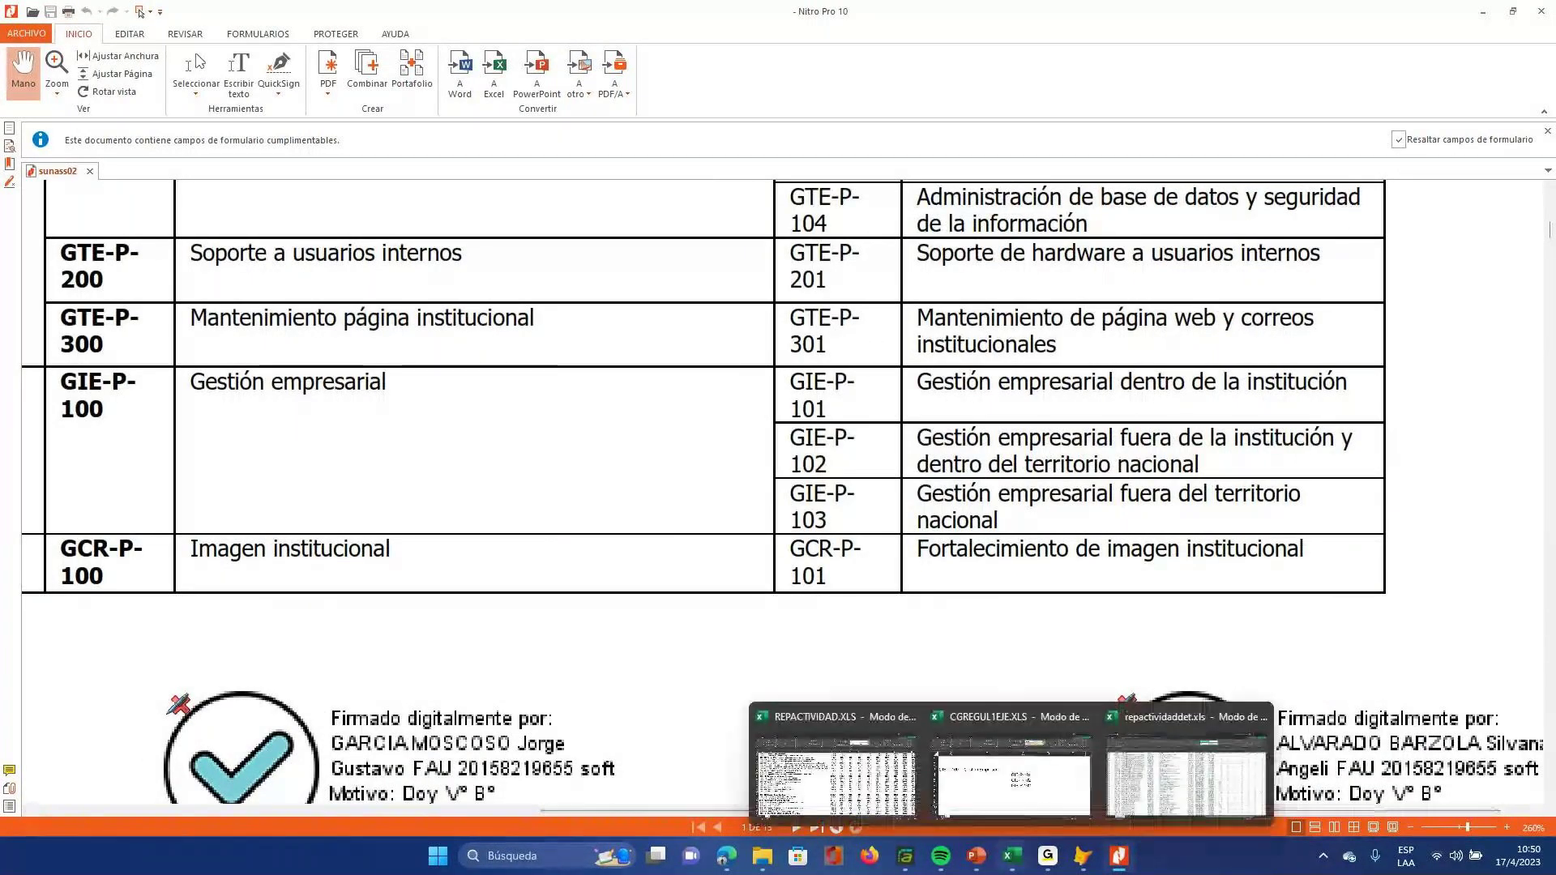
{"action": "left_click", "coordinate": [1009, 770]}
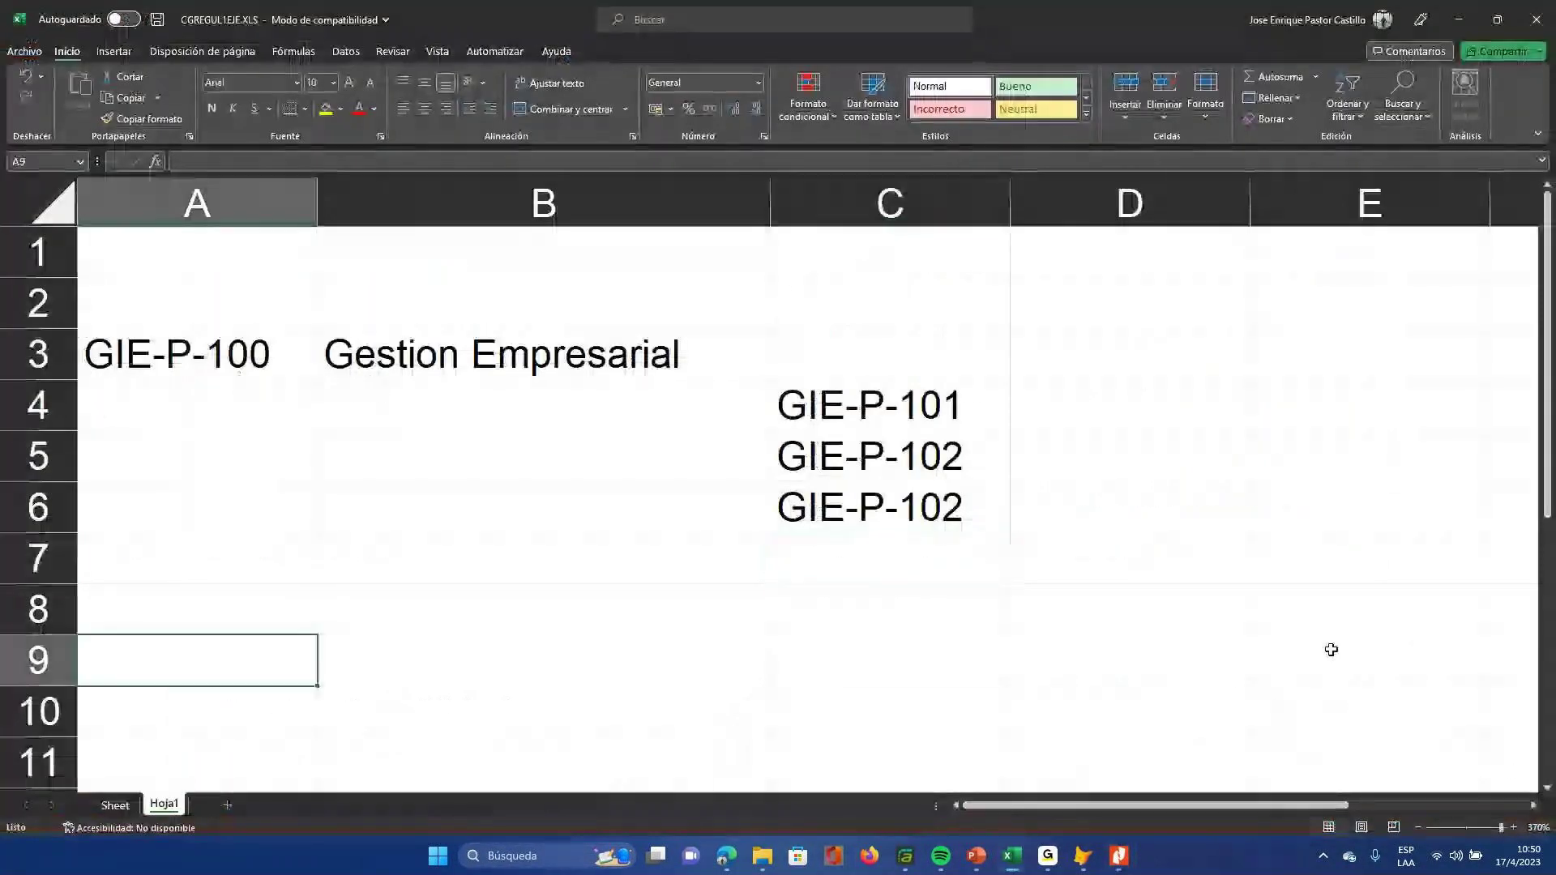
- Enter the label "Actor - Gerente General" in cell A9
{"action": "type", "text": "Actor "}
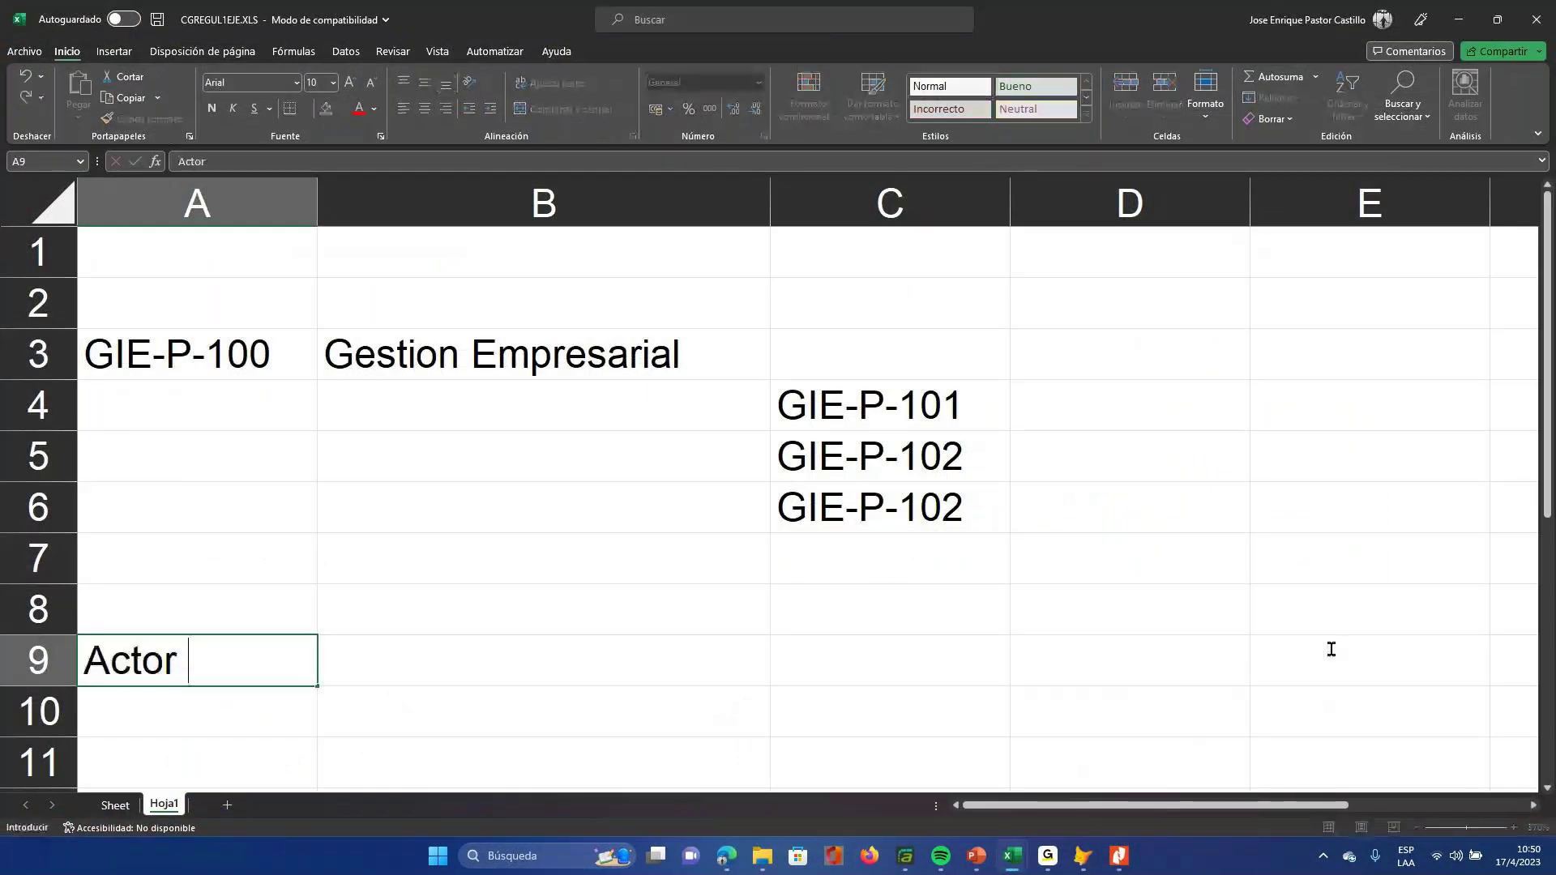
{"action": "type", "text": "- Grente Gener"}
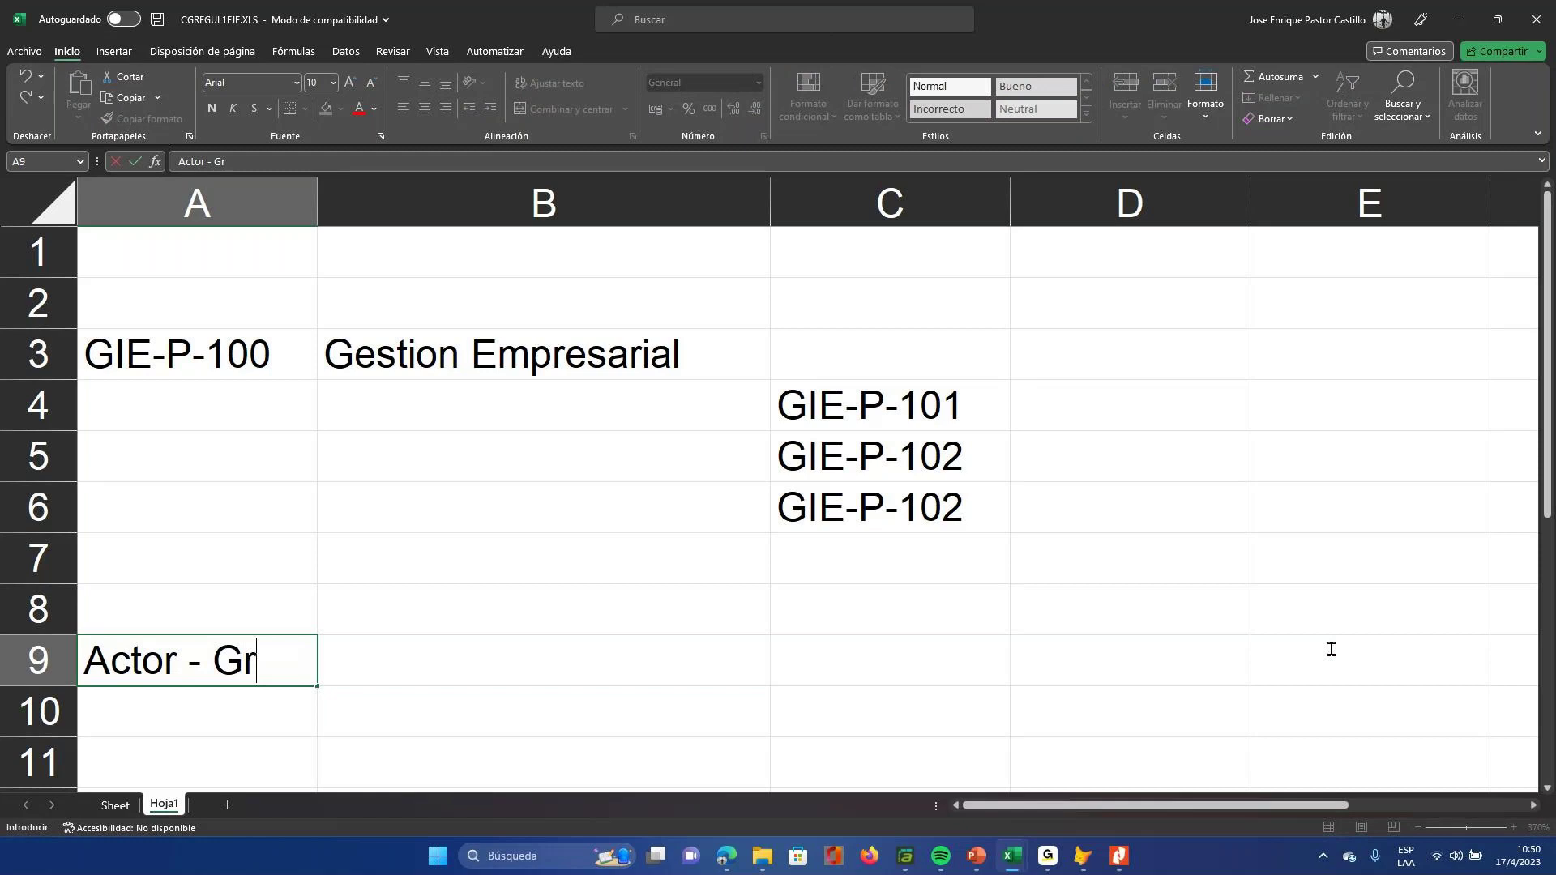
{"action": "key", "text": "BackSpace"}
{"action": "type", "text": "erente General"}
{"action": "key", "text": "Return"}
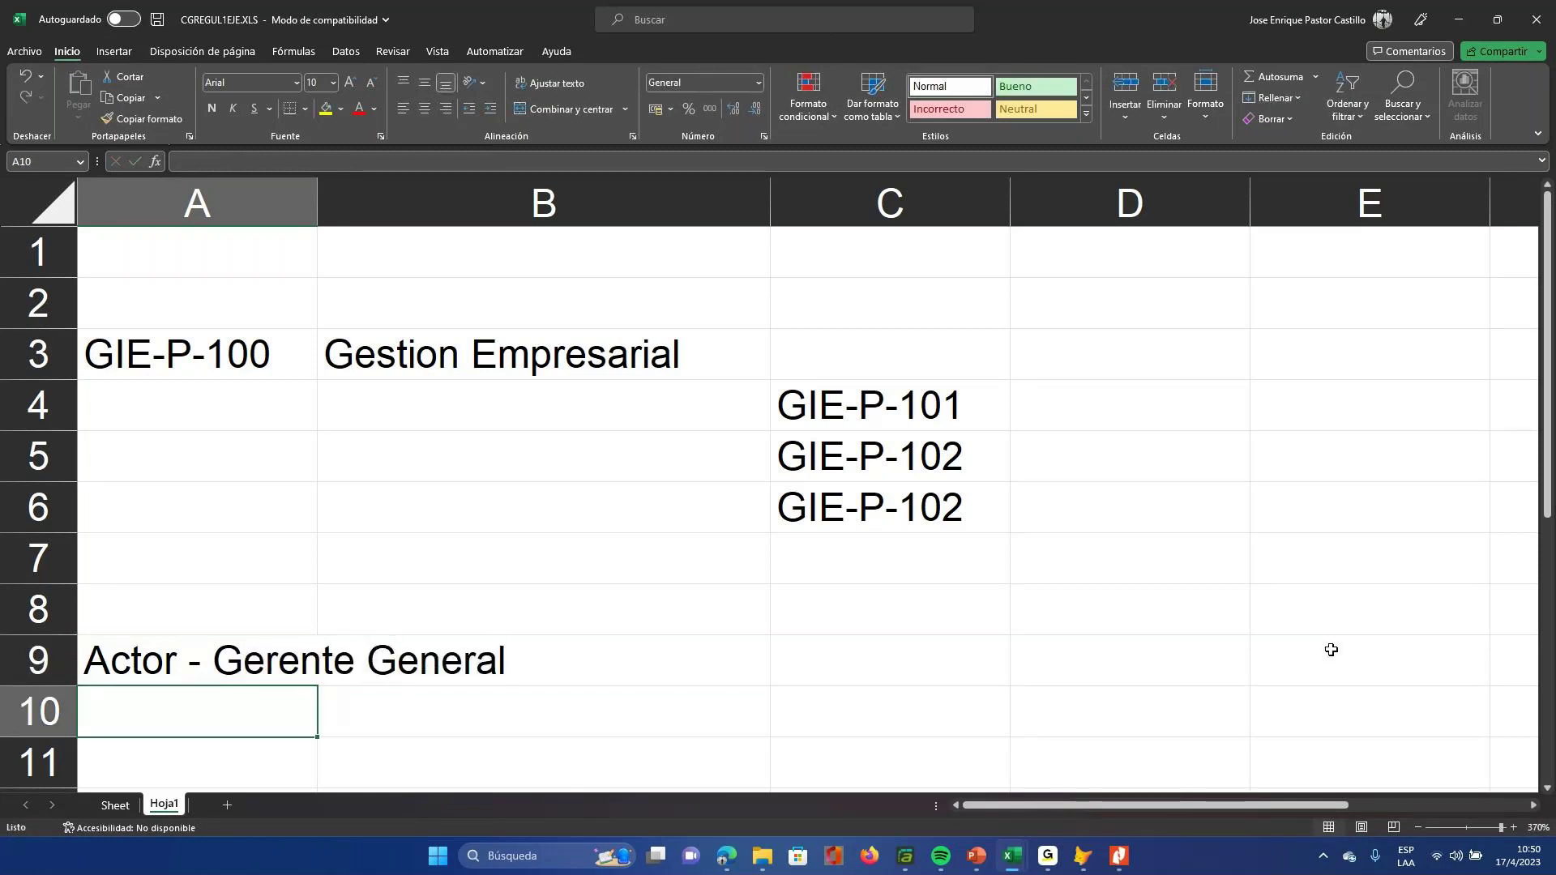
- Copy the process code GIE-P-100 from cell A3 into cell C9 on the actor's row
{"action": "key", "text": "Up"}
{"action": "key", "text": "Up"}
{"action": "key", "text": "Up"}
{"action": "key", "text": "Up"}
{"action": "key", "text": "Up"}
{"action": "key", "text": "Up"}
{"action": "key", "text": "Up"}
{"action": "key", "text": "ctrl+c"}
{"action": "key", "text": "Right"}
{"action": "key", "text": "Down"}
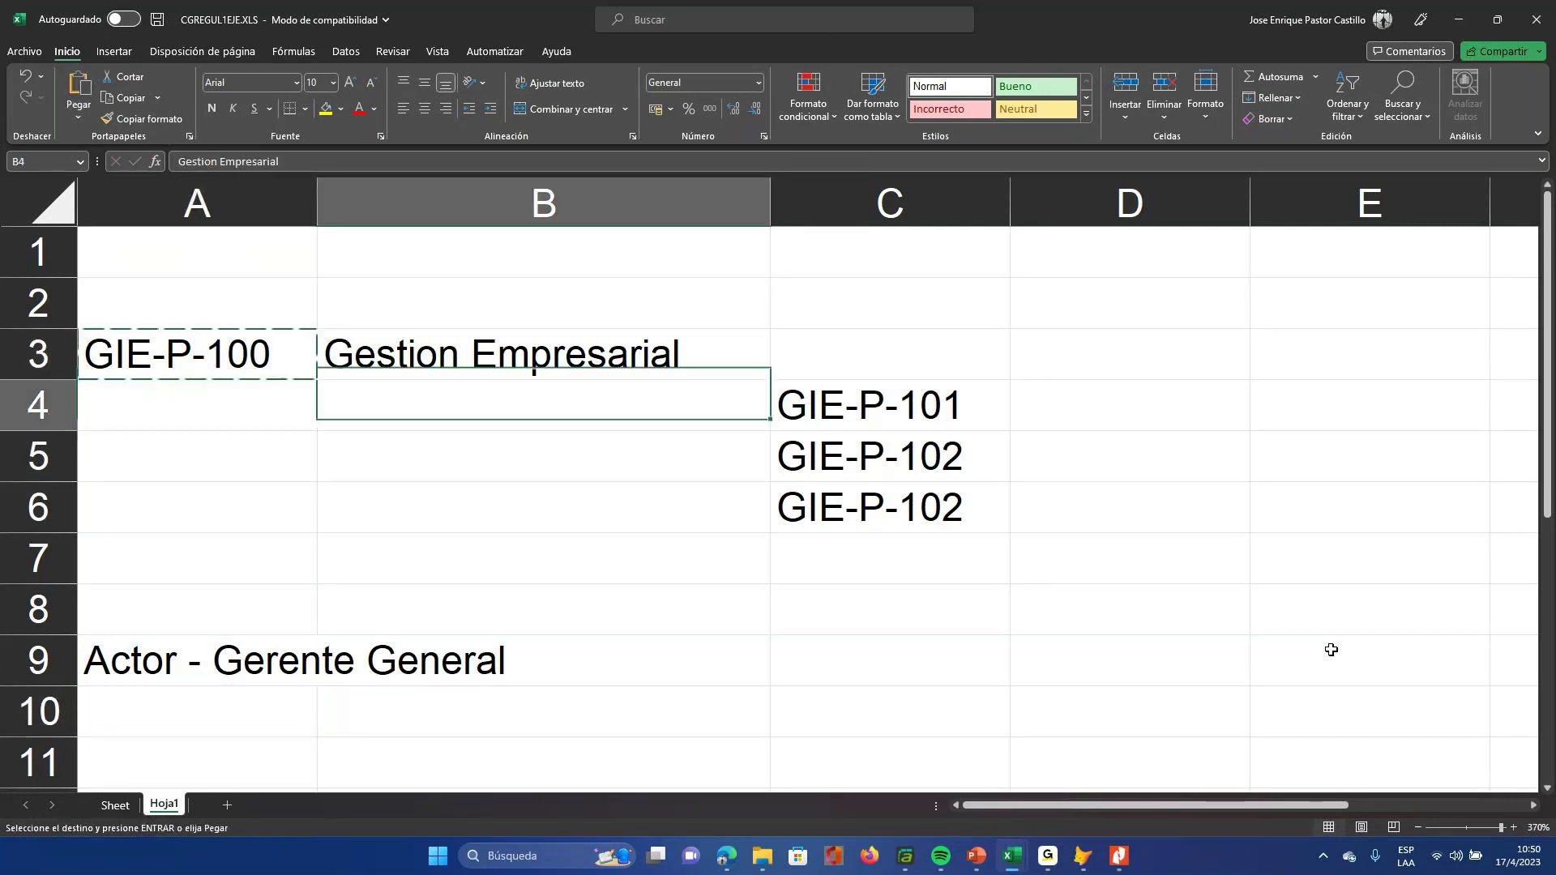
{"action": "key", "text": "Down"}
{"action": "key", "text": "Down"}
{"action": "key", "text": "Down"}
{"action": "key", "text": "Down"}
{"action": "key", "text": "Down"}
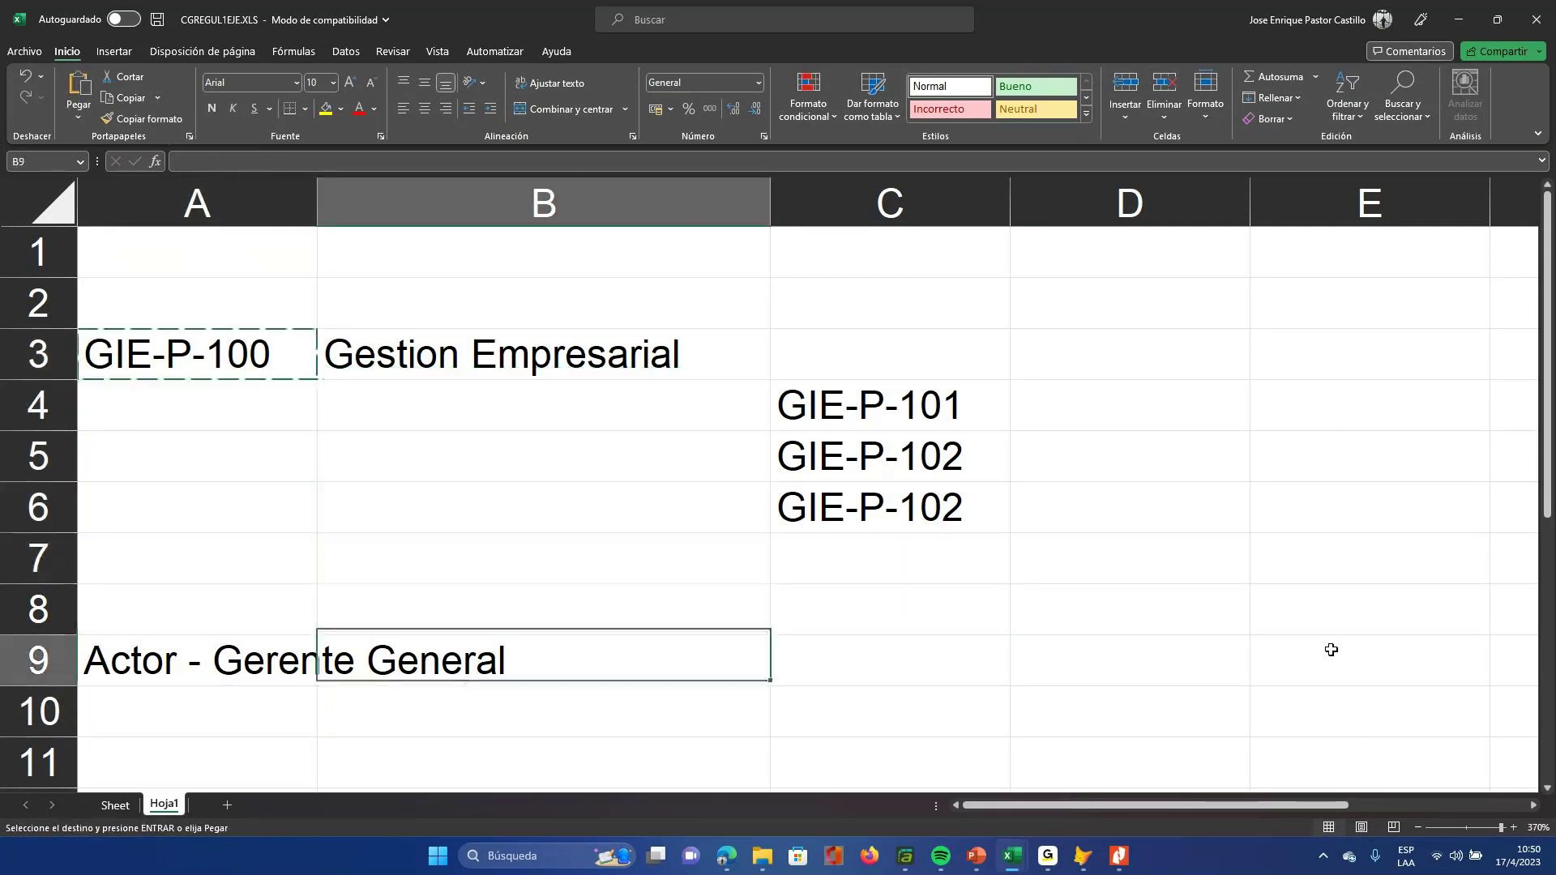
{"action": "key", "text": "Right"}
{"action": "key", "text": "ctrl+v"}
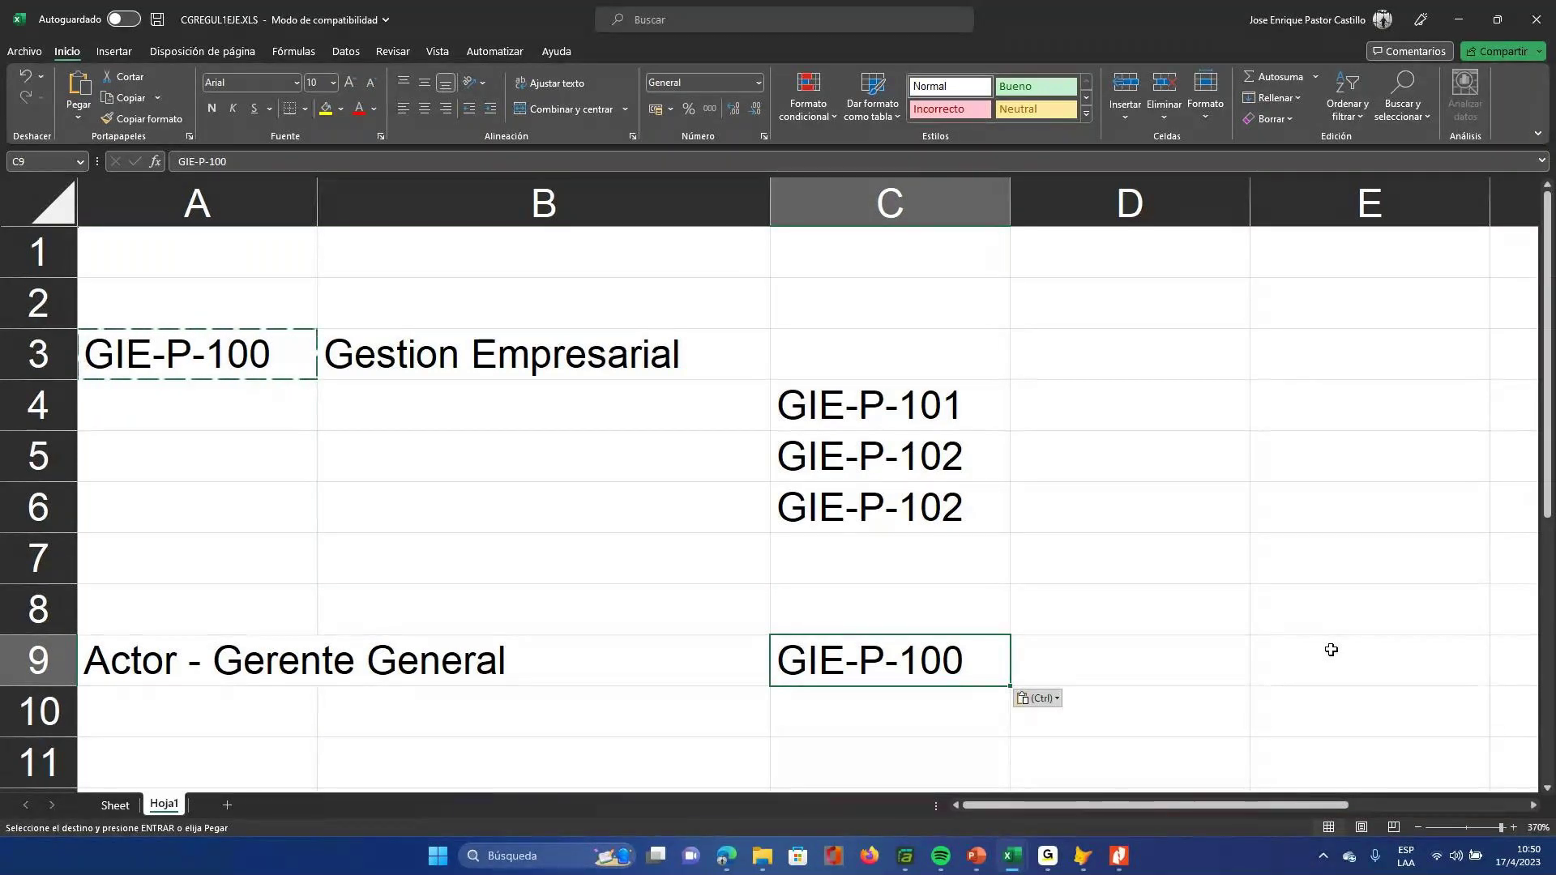
- Enter the description "gestion dentro de la Institucion" in cell D4 beside activity code GIE-P-101
{"action": "key", "text": "Up"}
{"action": "key", "text": "Up"}
{"action": "key", "text": "Up"}
{"action": "key", "text": "Up"}
{"action": "key", "text": "Up"}
{"action": "key", "text": "Right"}
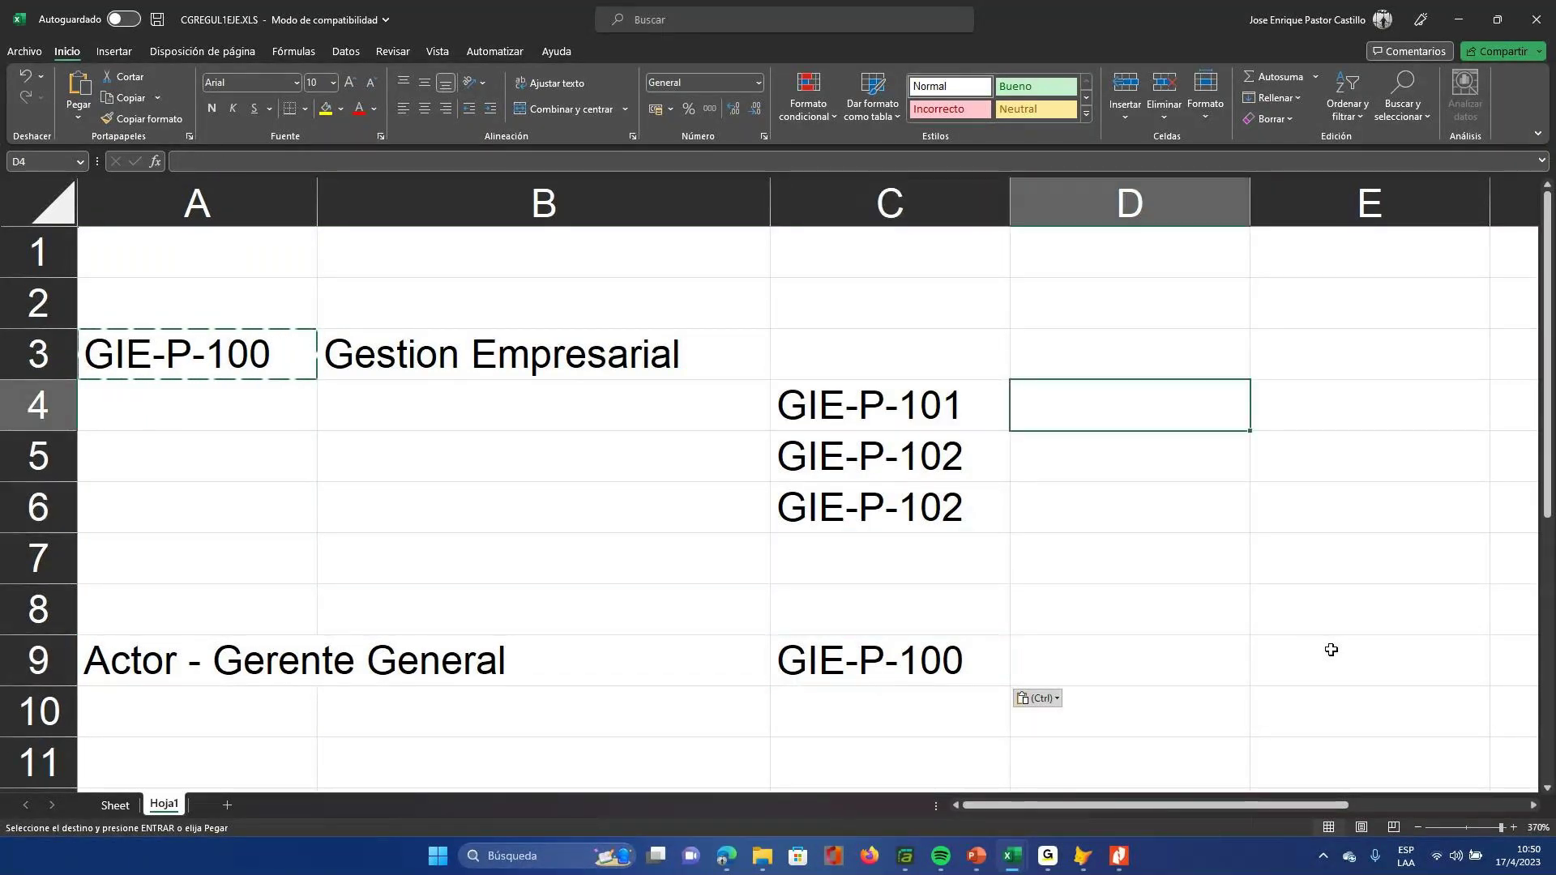
{"action": "key", "text": "Escape"}
{"action": "type", "text": "gesti"}
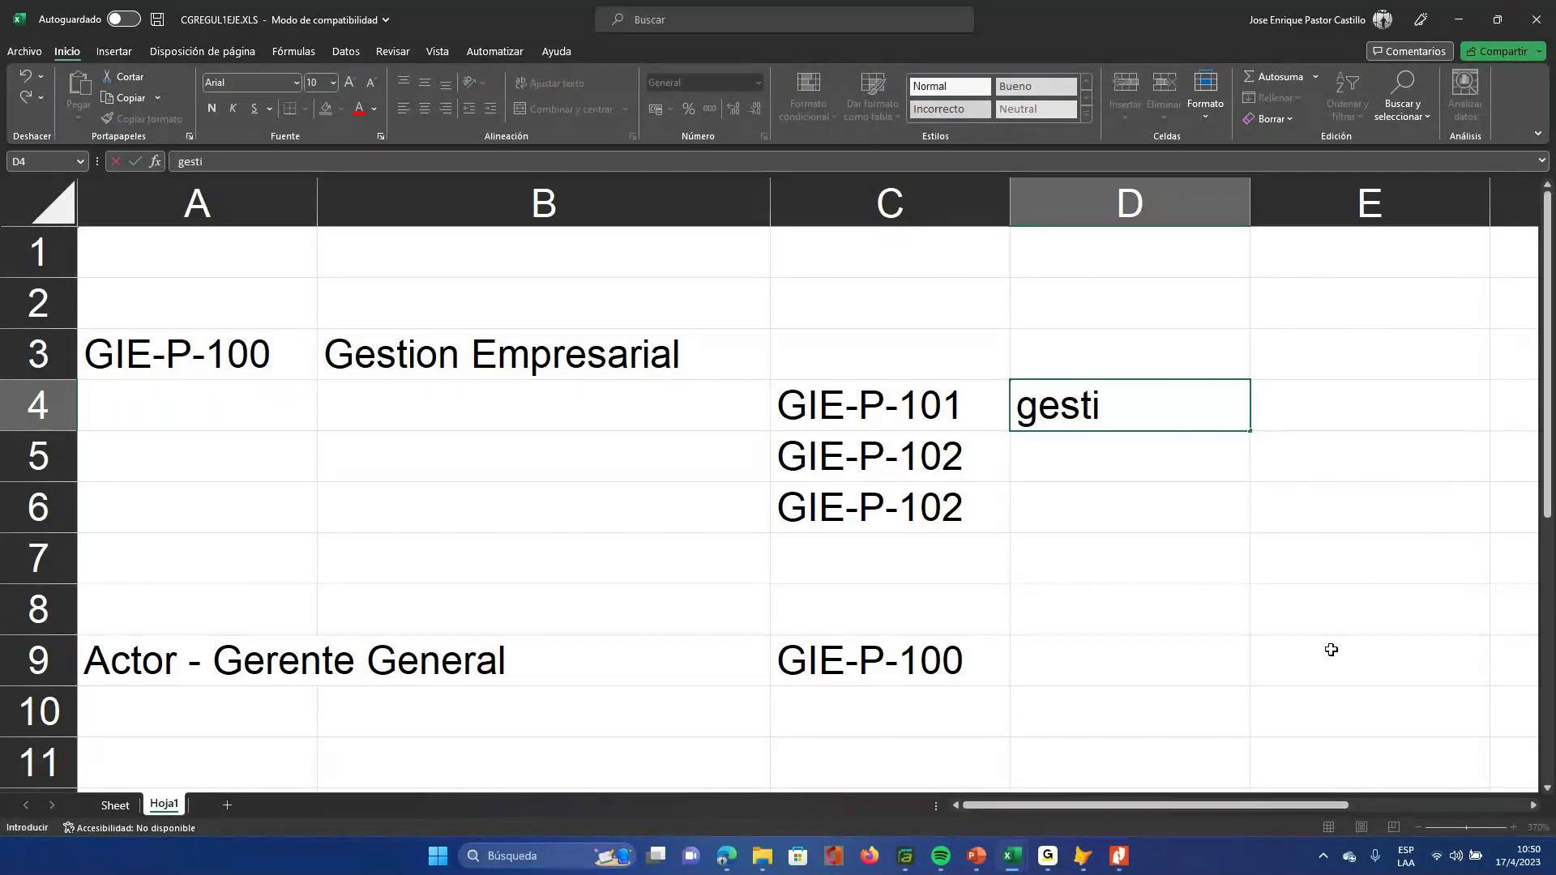
{"action": "type", "text": "on dentro "}
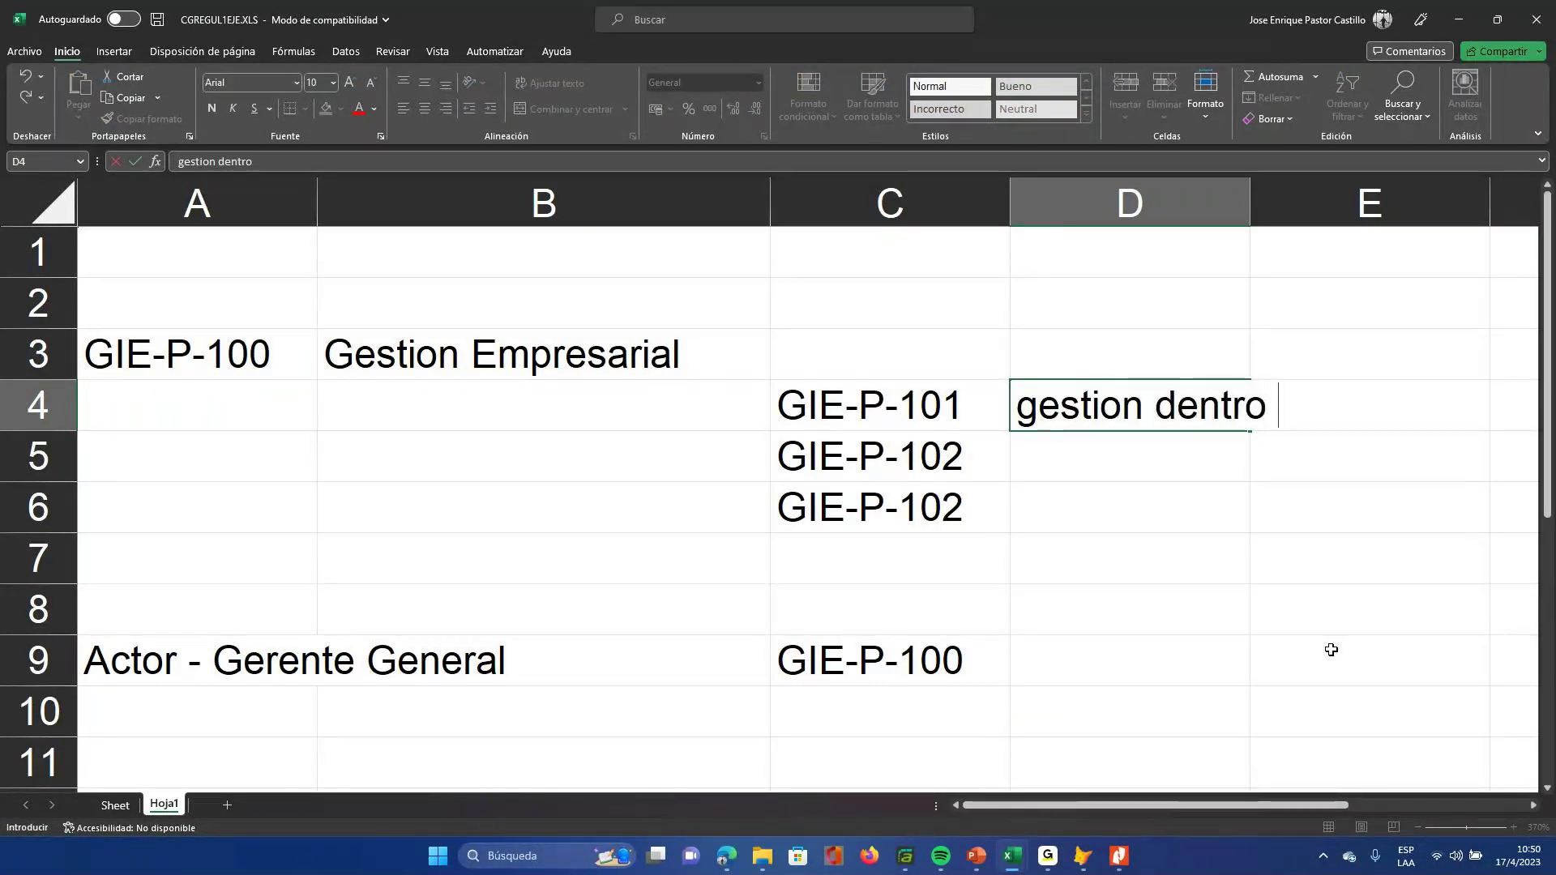
{"action": "type", "text": "de la Institu"}
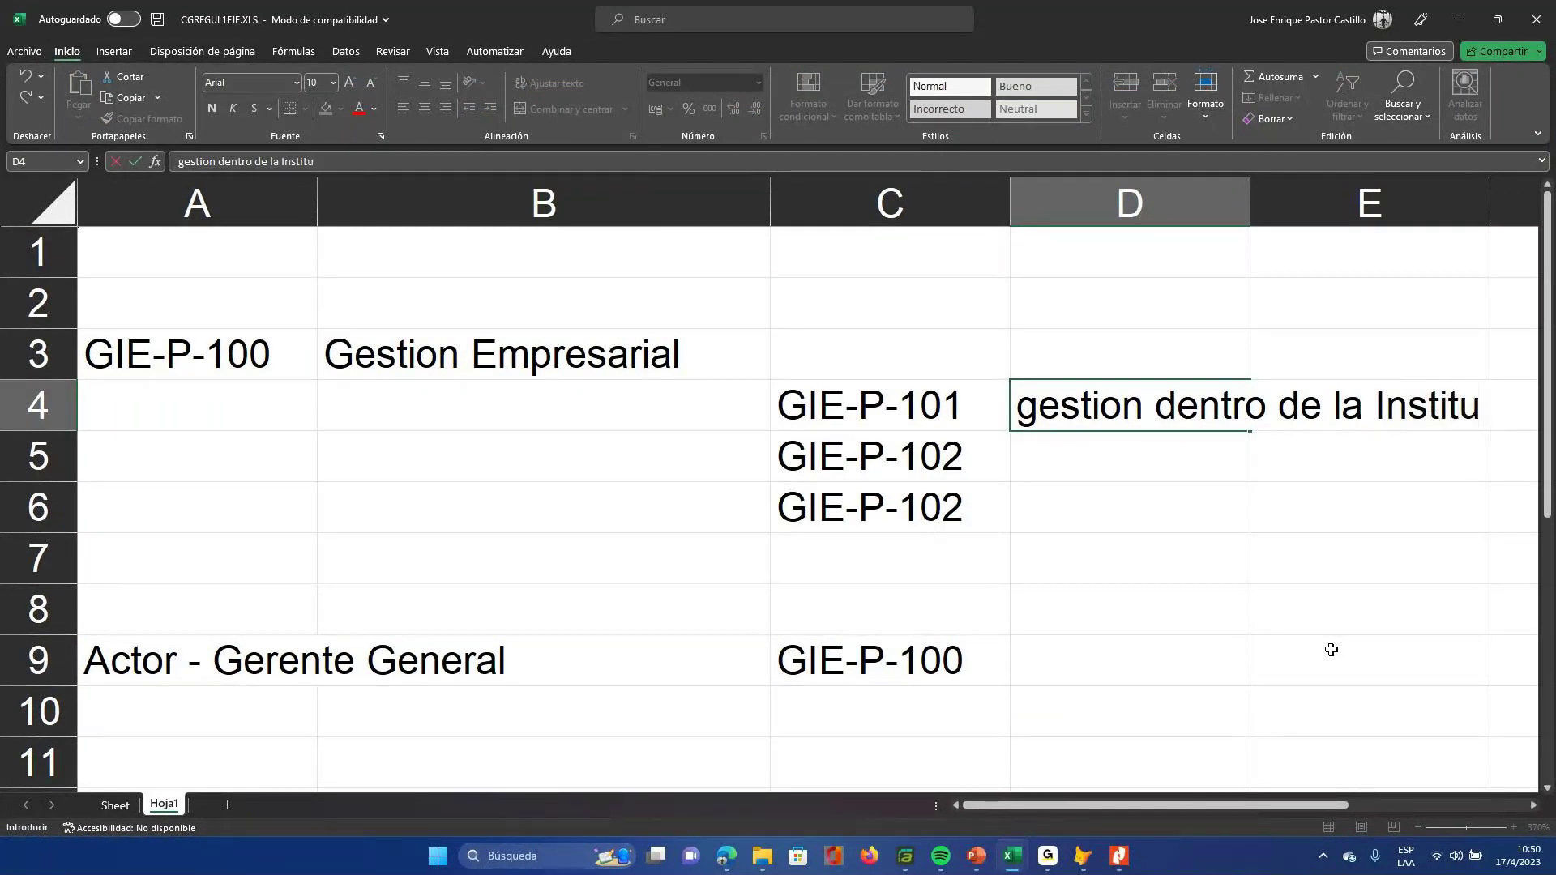
{"action": "type", "text": "cion"}
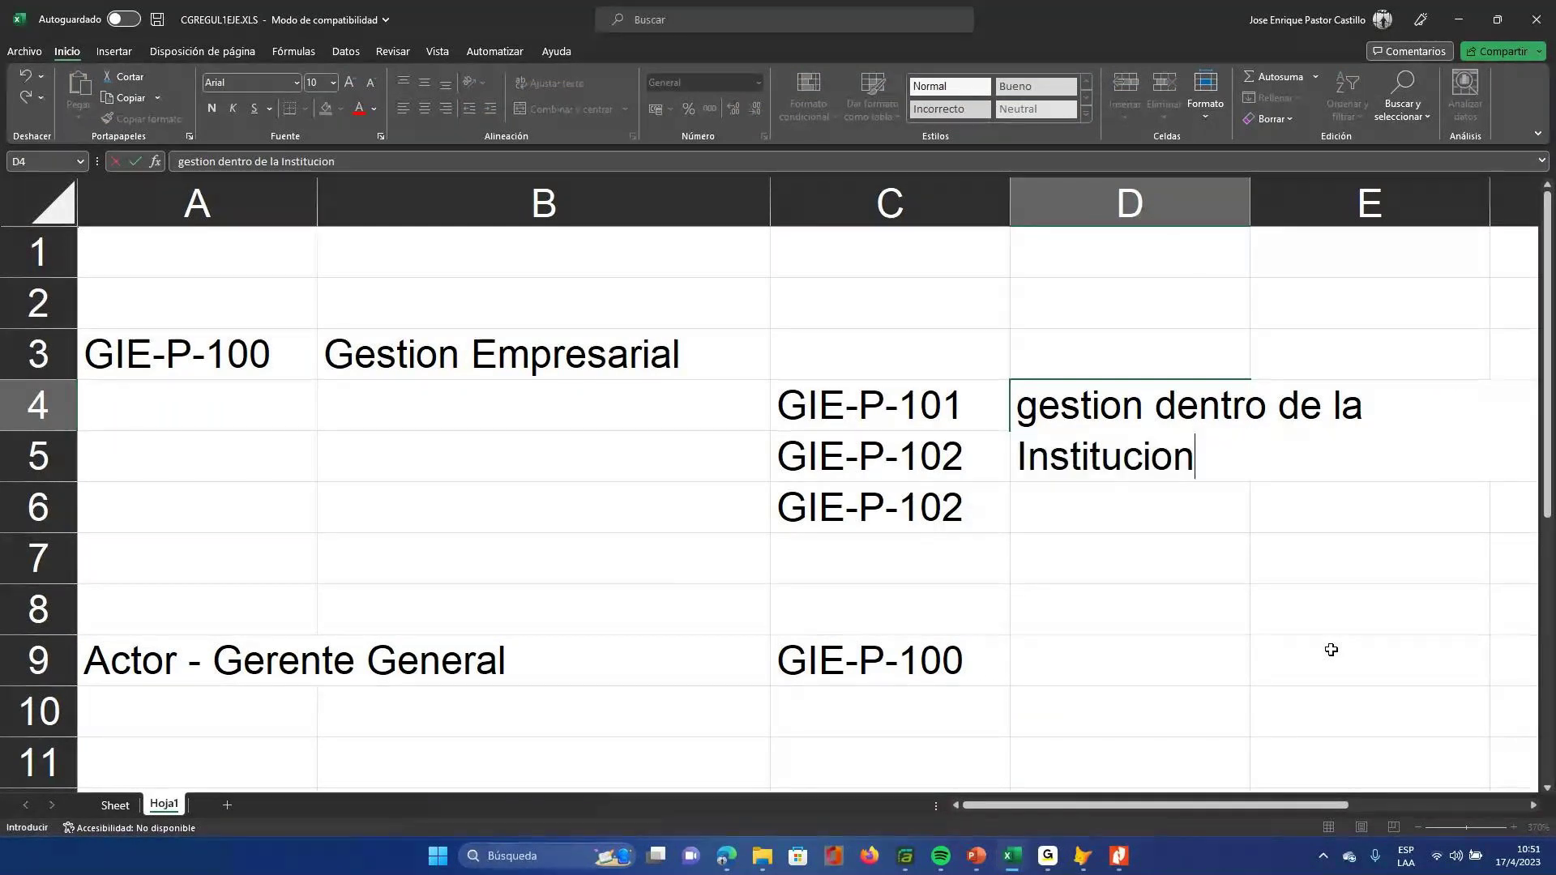
{"action": "key", "text": "Return"}
- Enter the description "Gestion dentro del Pais" in cell D5
{"action": "type", "text": "Gestion de"}
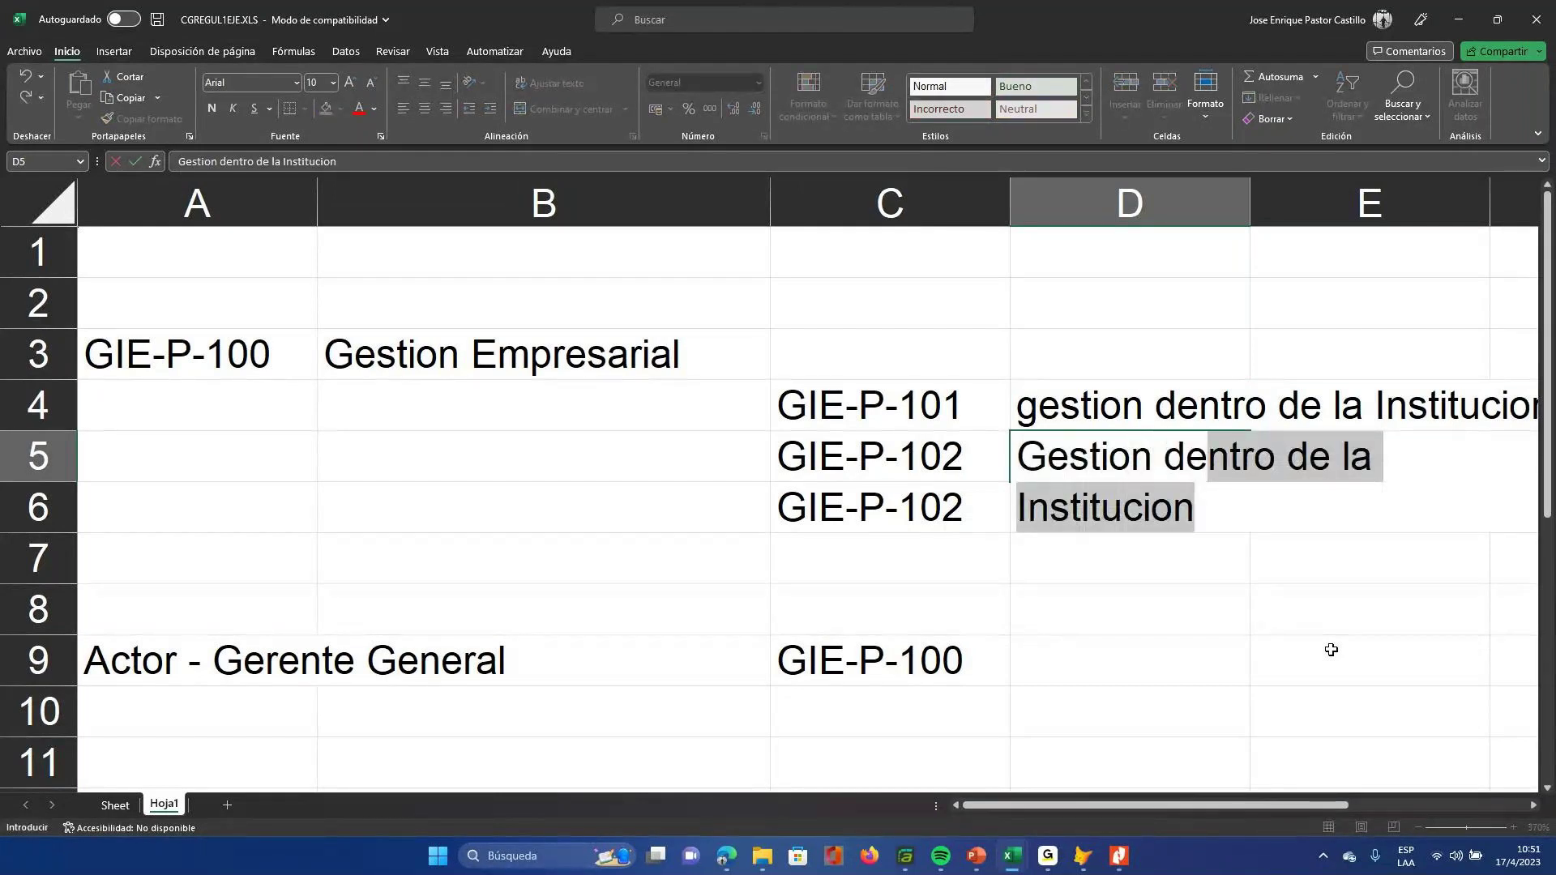
{"action": "type", "text": "ntro de "}
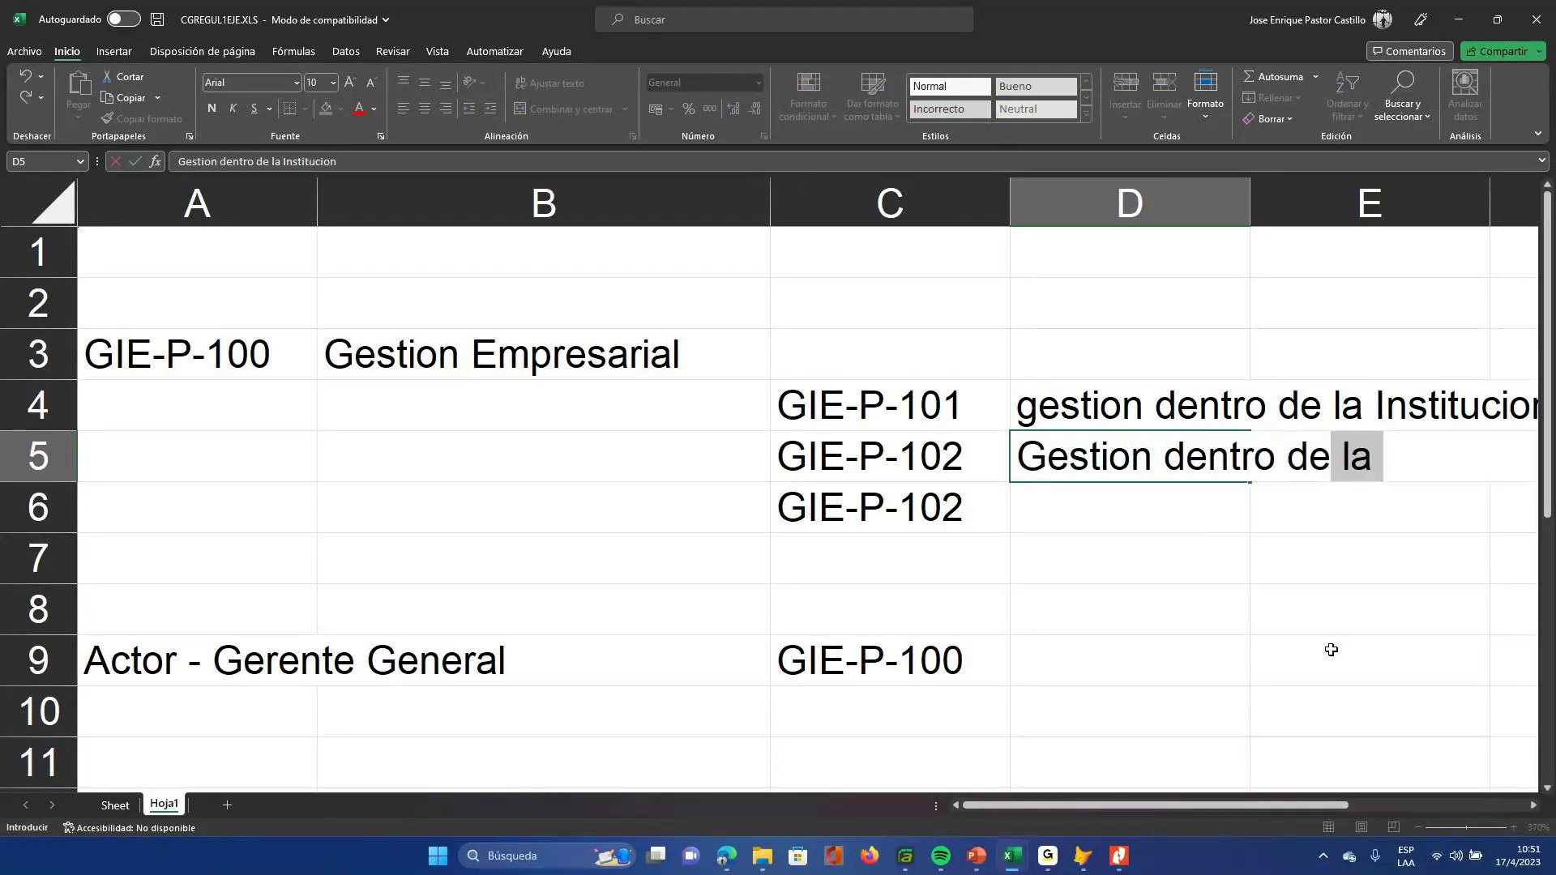
{"action": "type", "text": "l Pa "}
{"action": "type", "text": "i"}
{"action": "type", "text": "s"}
{"action": "key", "text": "Return"}
- Enter the description "Gestion Fuera del Pais" in cell D6
{"action": "type", "text": "Gesti"}
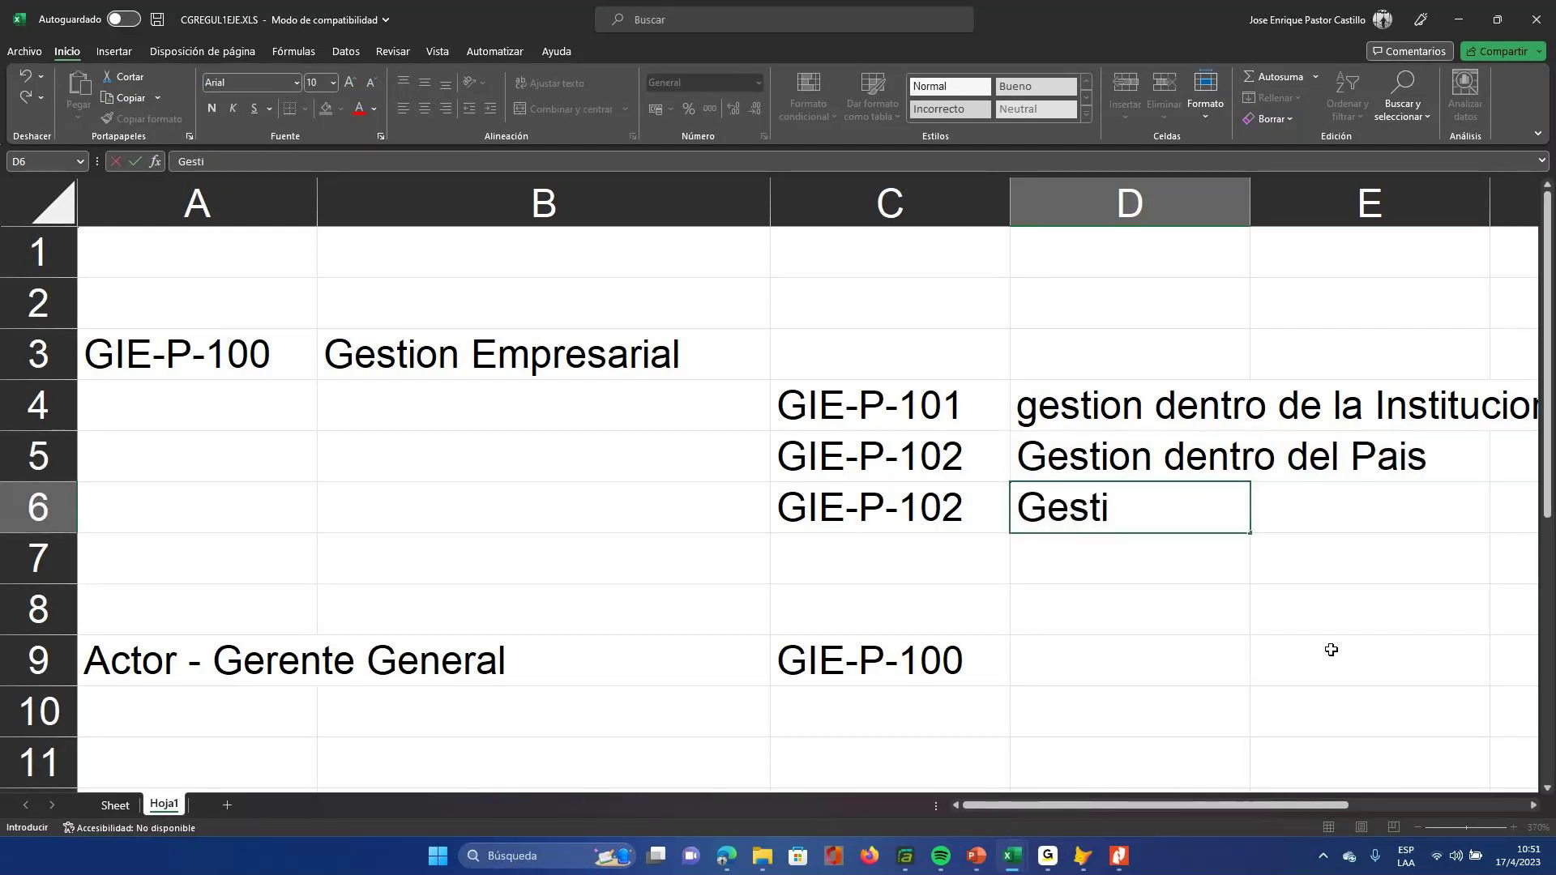
{"action": "type", "text": "on Fu"}
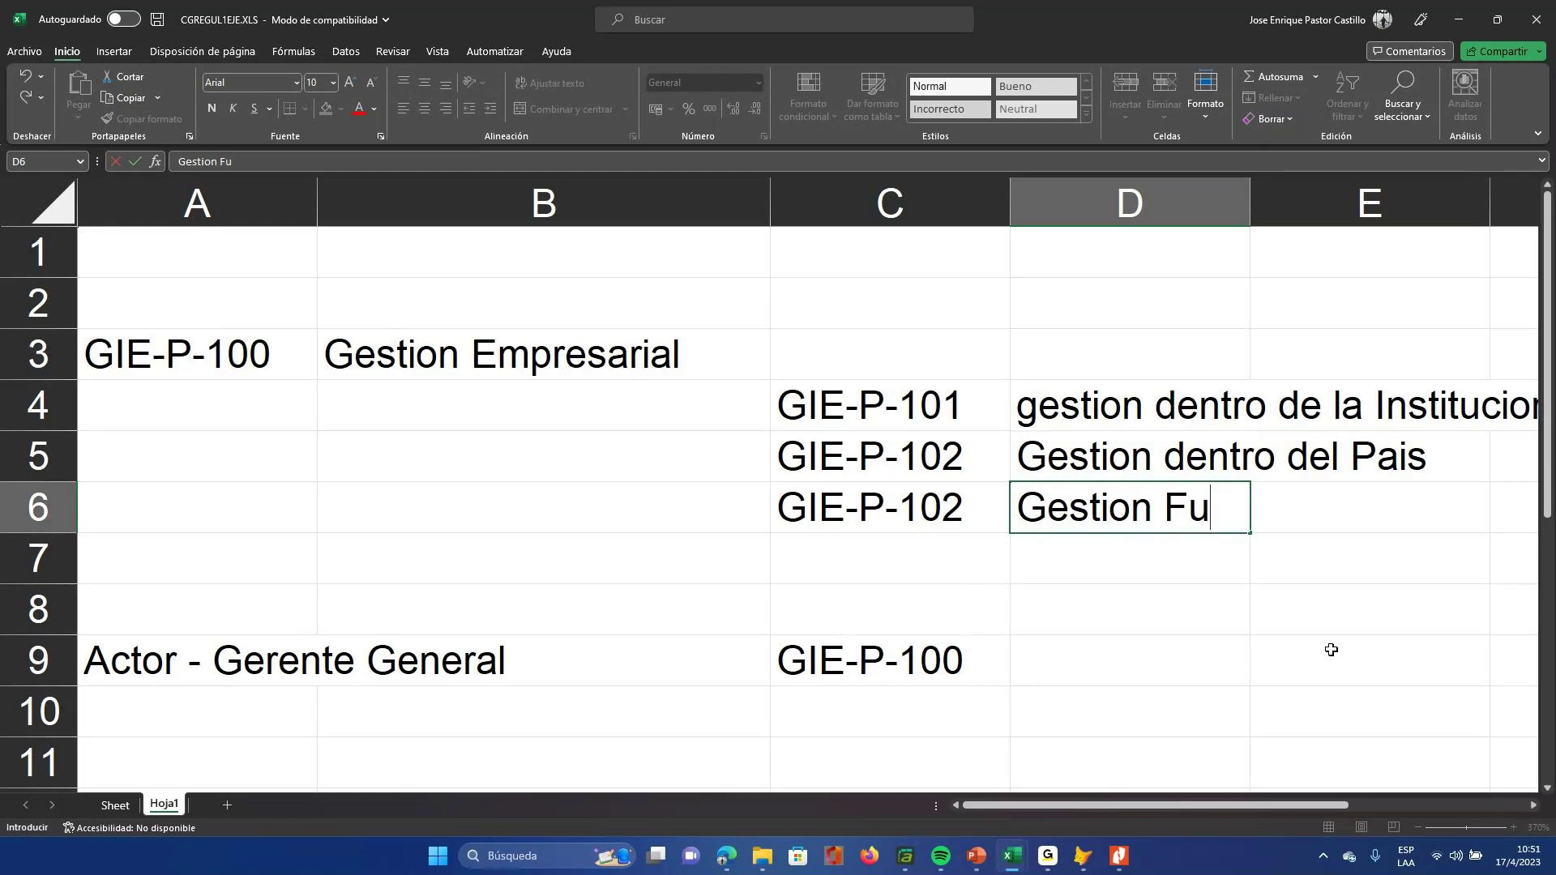
{"action": "type", "text": "era del Pais"}
{"action": "key", "text": "Return"}
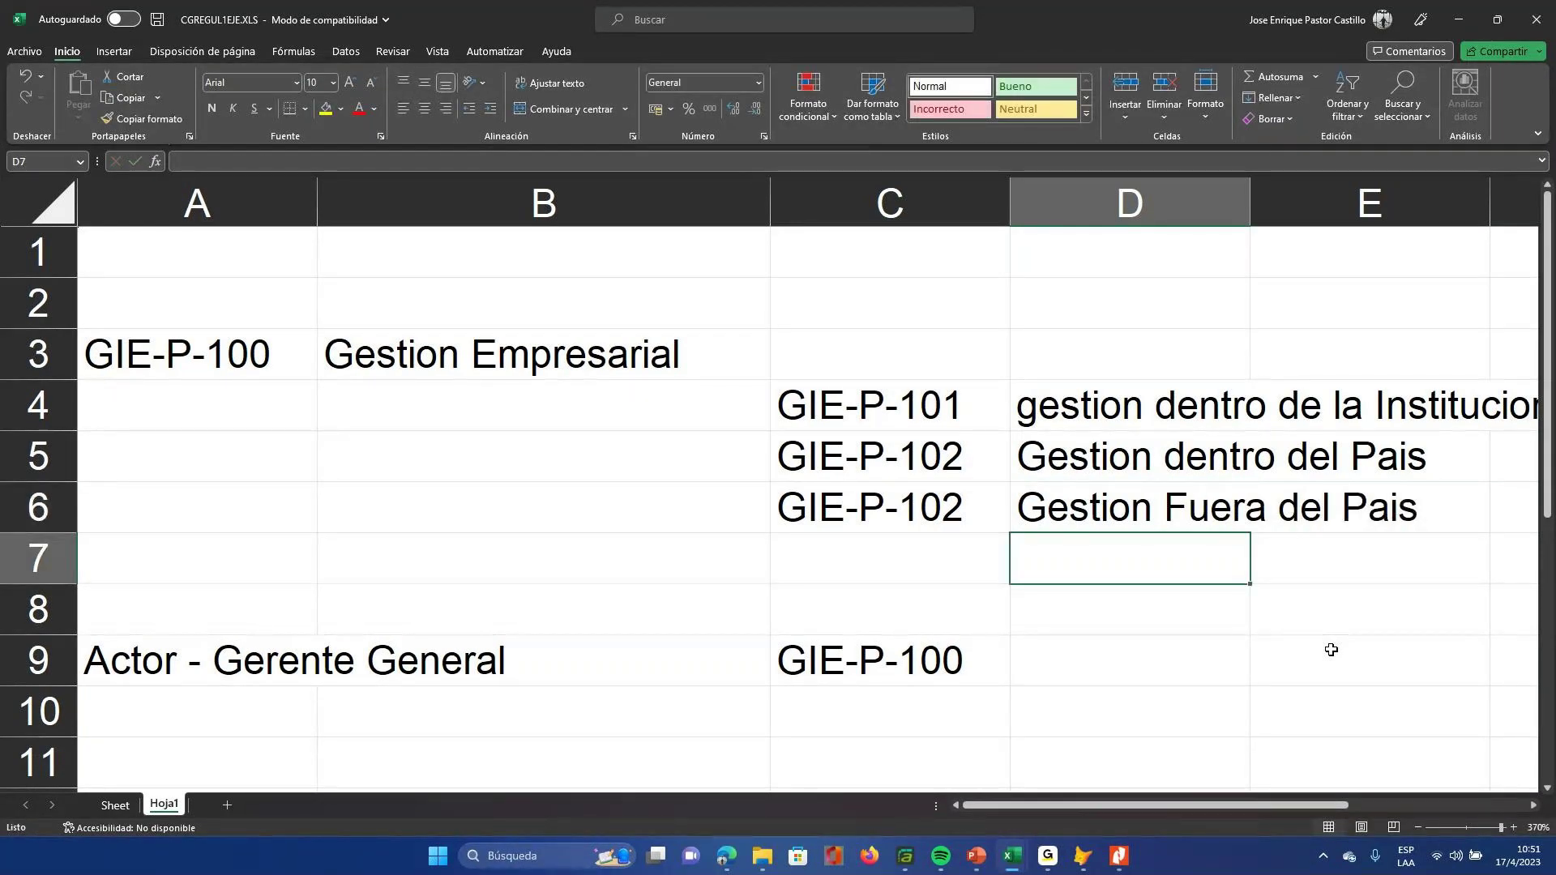
{"action": "key", "text": "Down"}
{"action": "key", "text": "Down"}
{"action": "key", "text": "Down"}
{"action": "key", "text": "Down"}
{"action": "key", "text": "Down"}
{"action": "key", "text": "Down"}
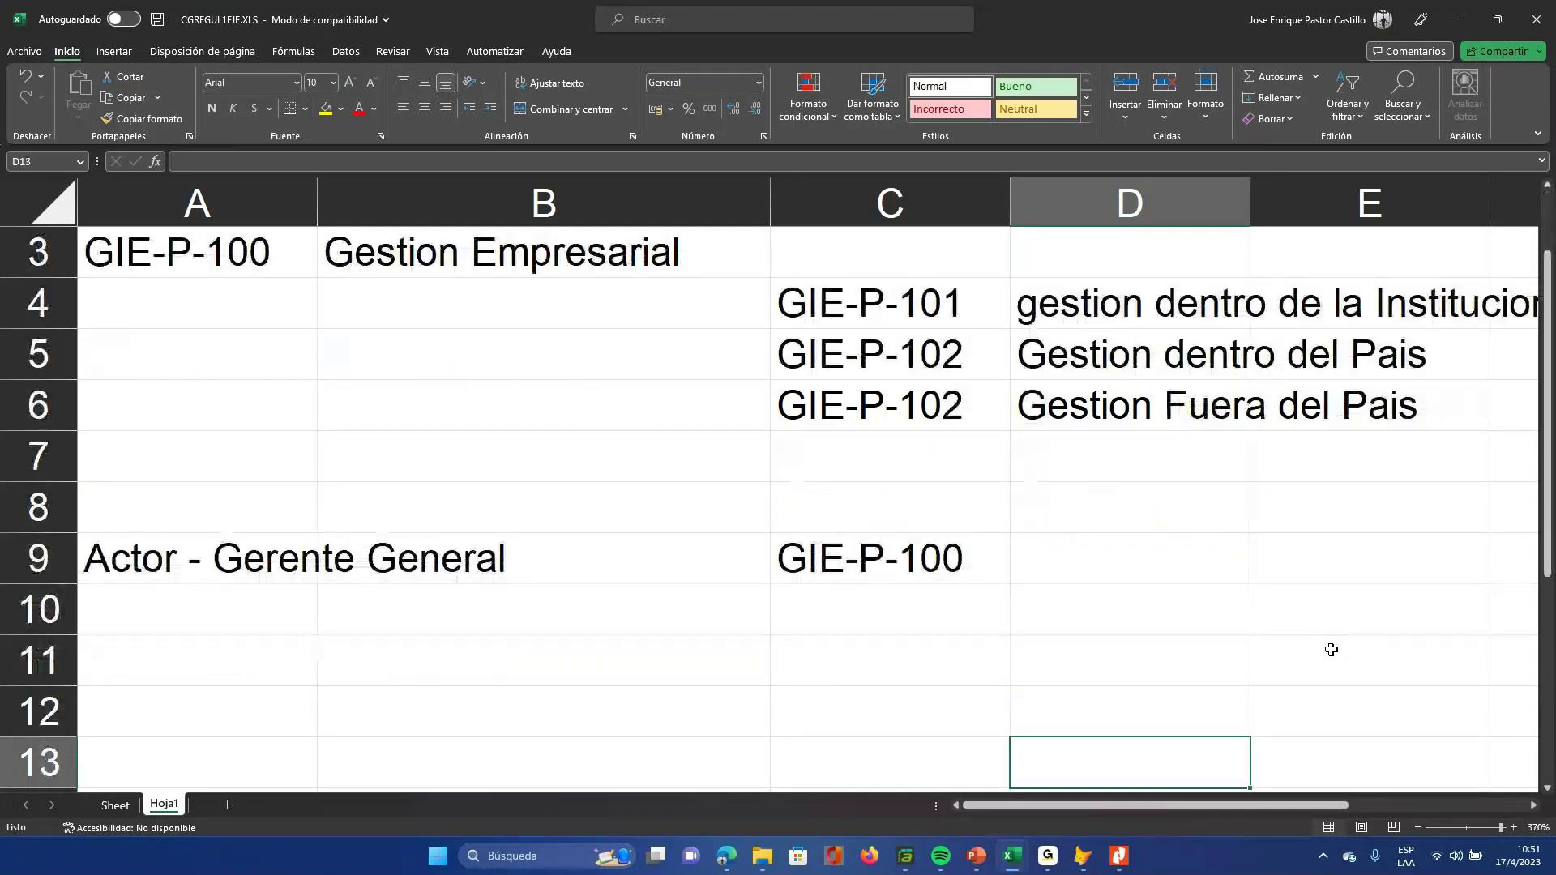
{"action": "key", "text": "Up"}
{"action": "key", "text": "Up"}
{"action": "key", "text": "Up"}
{"action": "key", "text": "Up"}
{"action": "key", "text": "Left"}
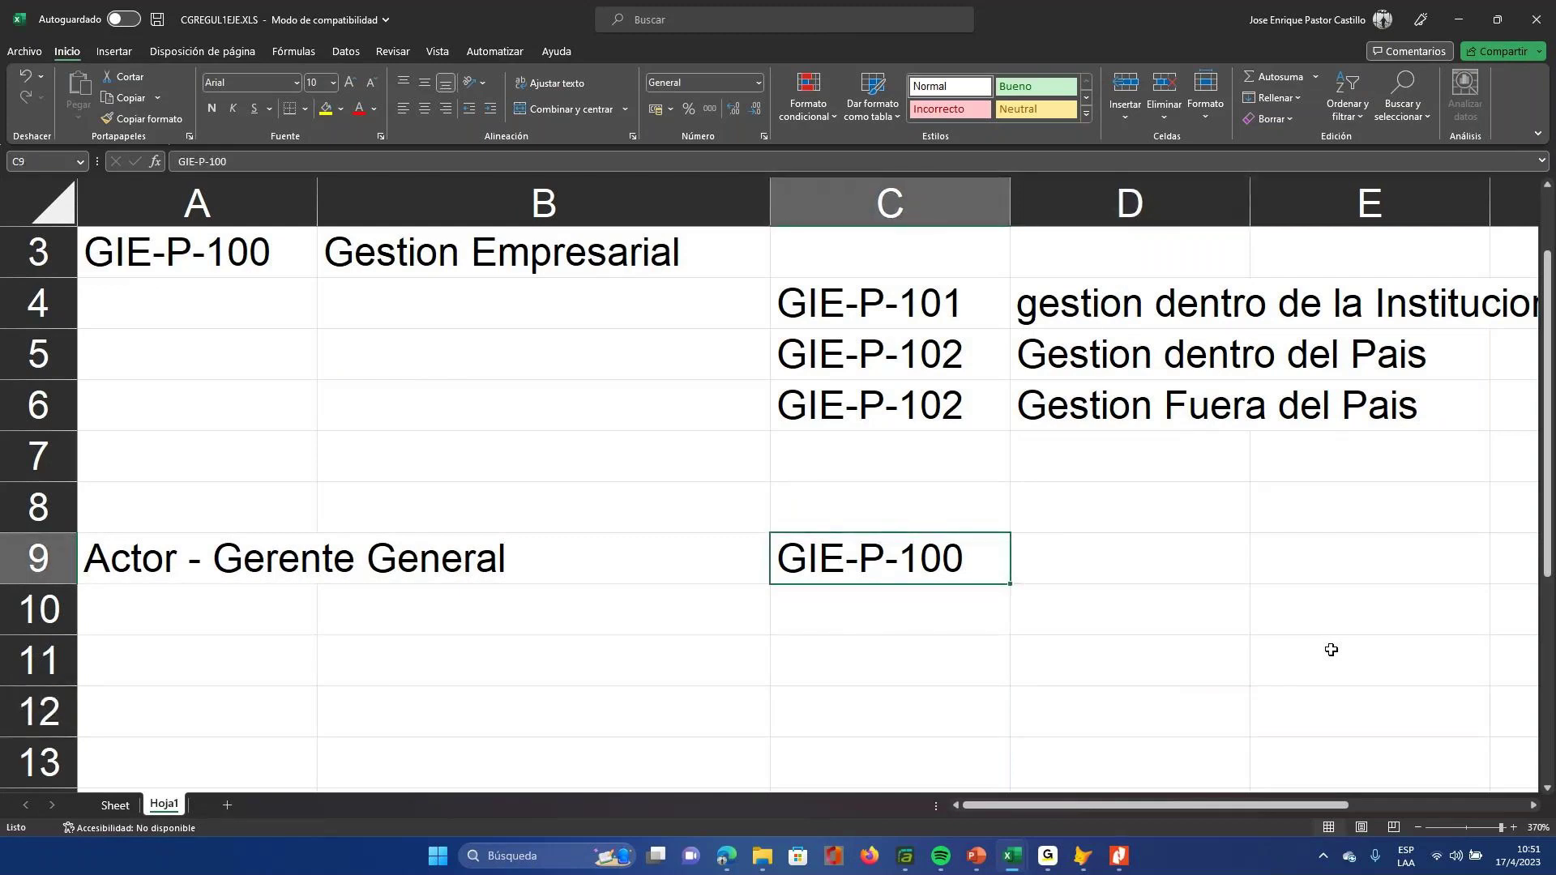
- Copy the three activity codes from C4:C6 into D10:D12, below the actor's row
{"action": "key", "text": "Down"}
{"action": "key", "text": "Up"}
{"action": "key", "text": "Up"}
{"action": "key", "text": "Up"}
{"action": "key", "text": "Up"}
{"action": "key", "text": "Up"}
{"action": "key", "text": "Up"}
{"action": "key", "text": "shift+Down"}
{"action": "key", "text": "shift+Down"}
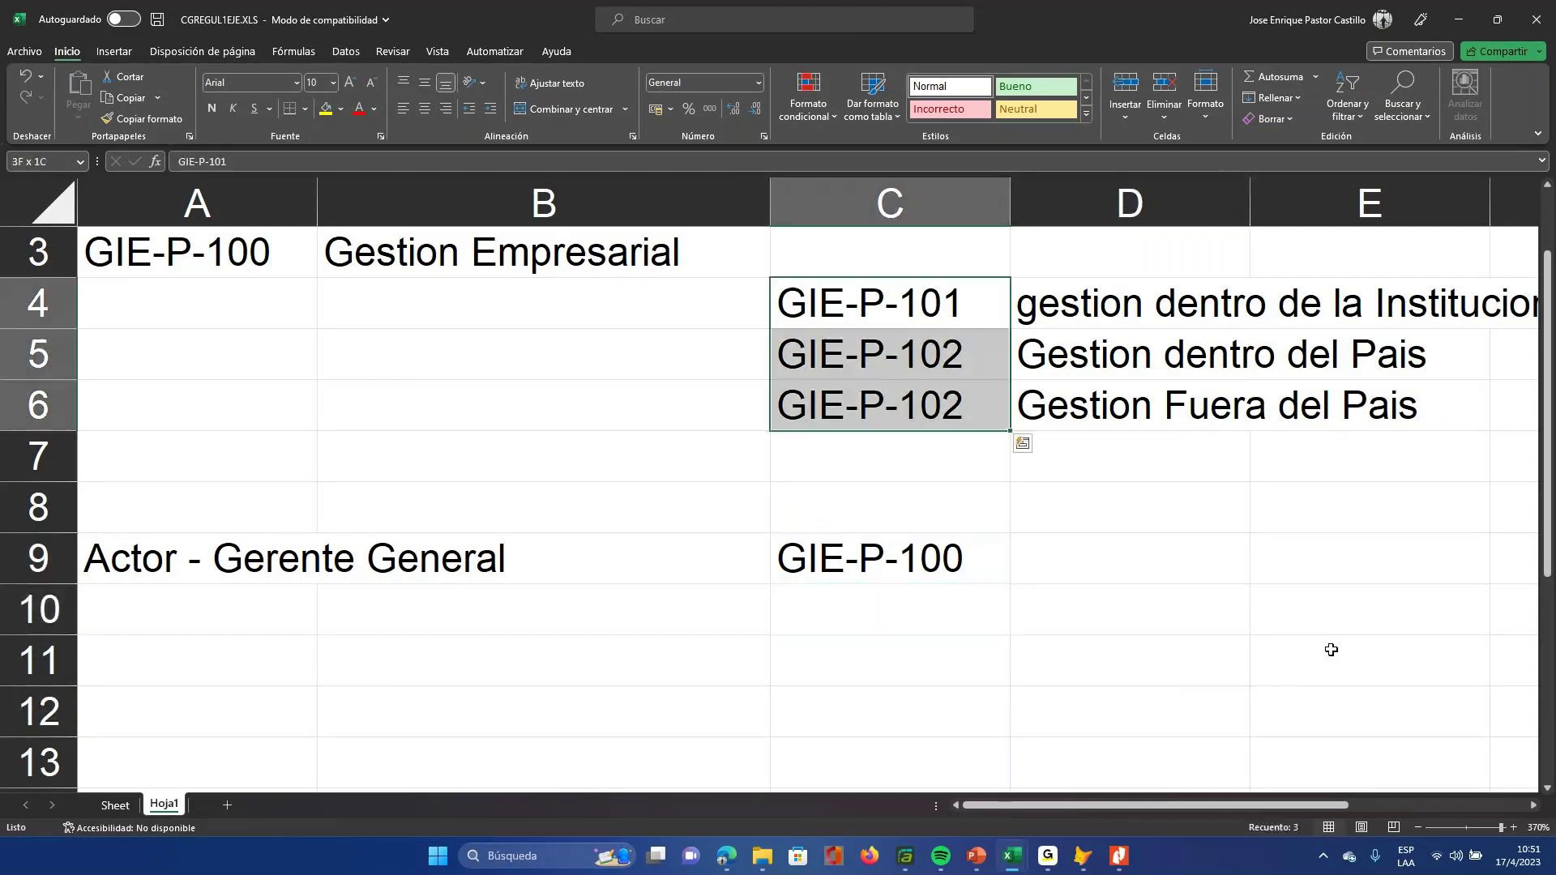
{"action": "key", "text": "Down"}
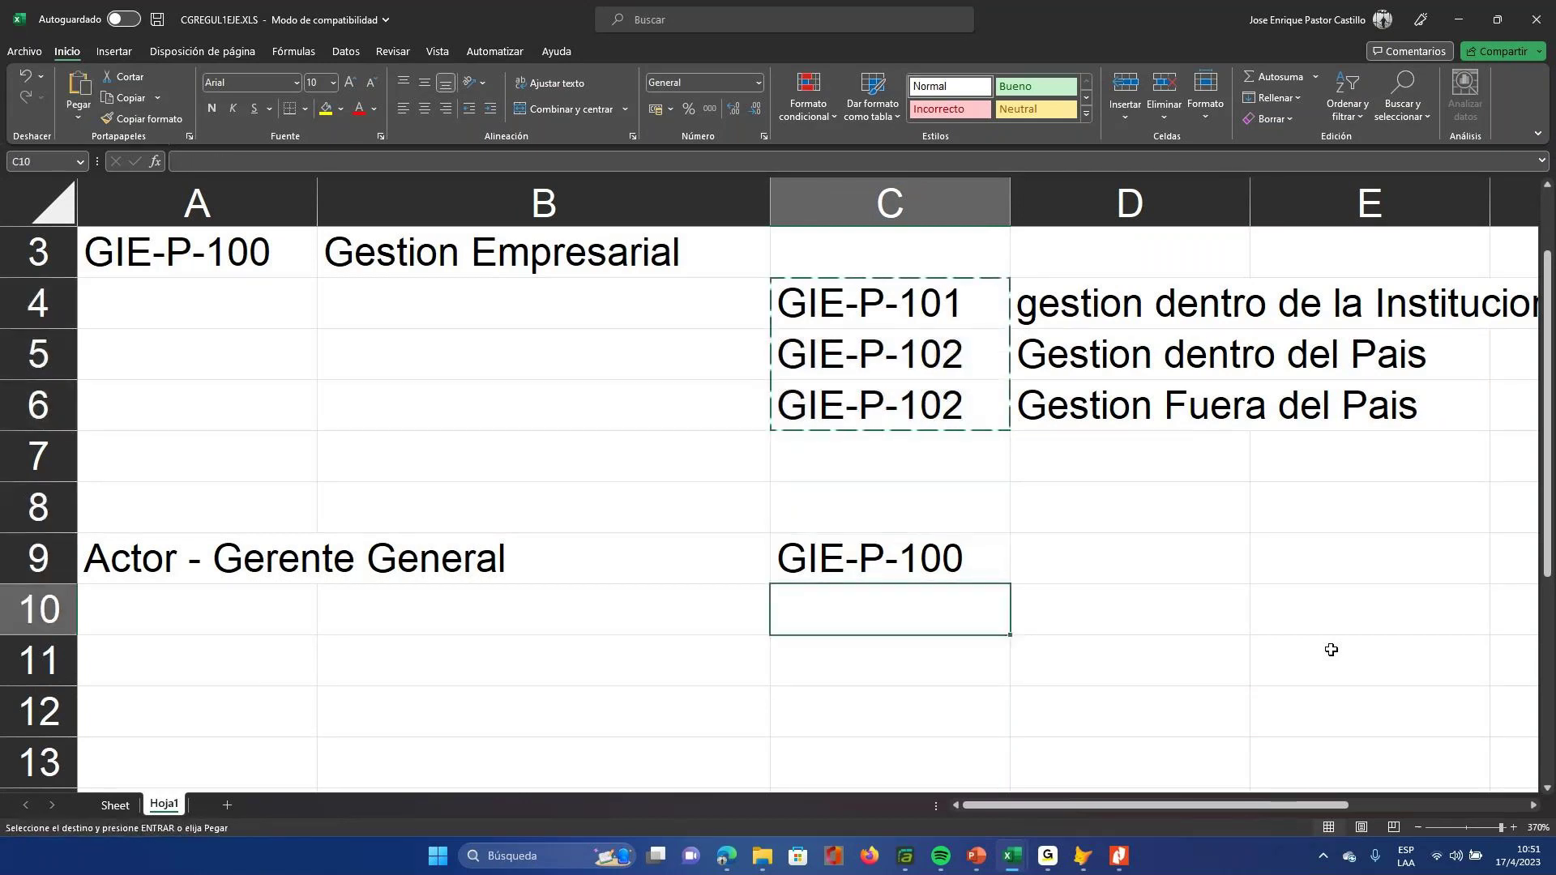
{"action": "key", "text": "Right"}
{"action": "key", "text": "ctrl+v"}
{"action": "key", "text": "Down"}
{"action": "key", "text": "Down"}
{"action": "key", "text": "Down"}
{"action": "key", "text": "Down"}
{"action": "key", "text": "Down"}
{"action": "key", "text": "Down"}
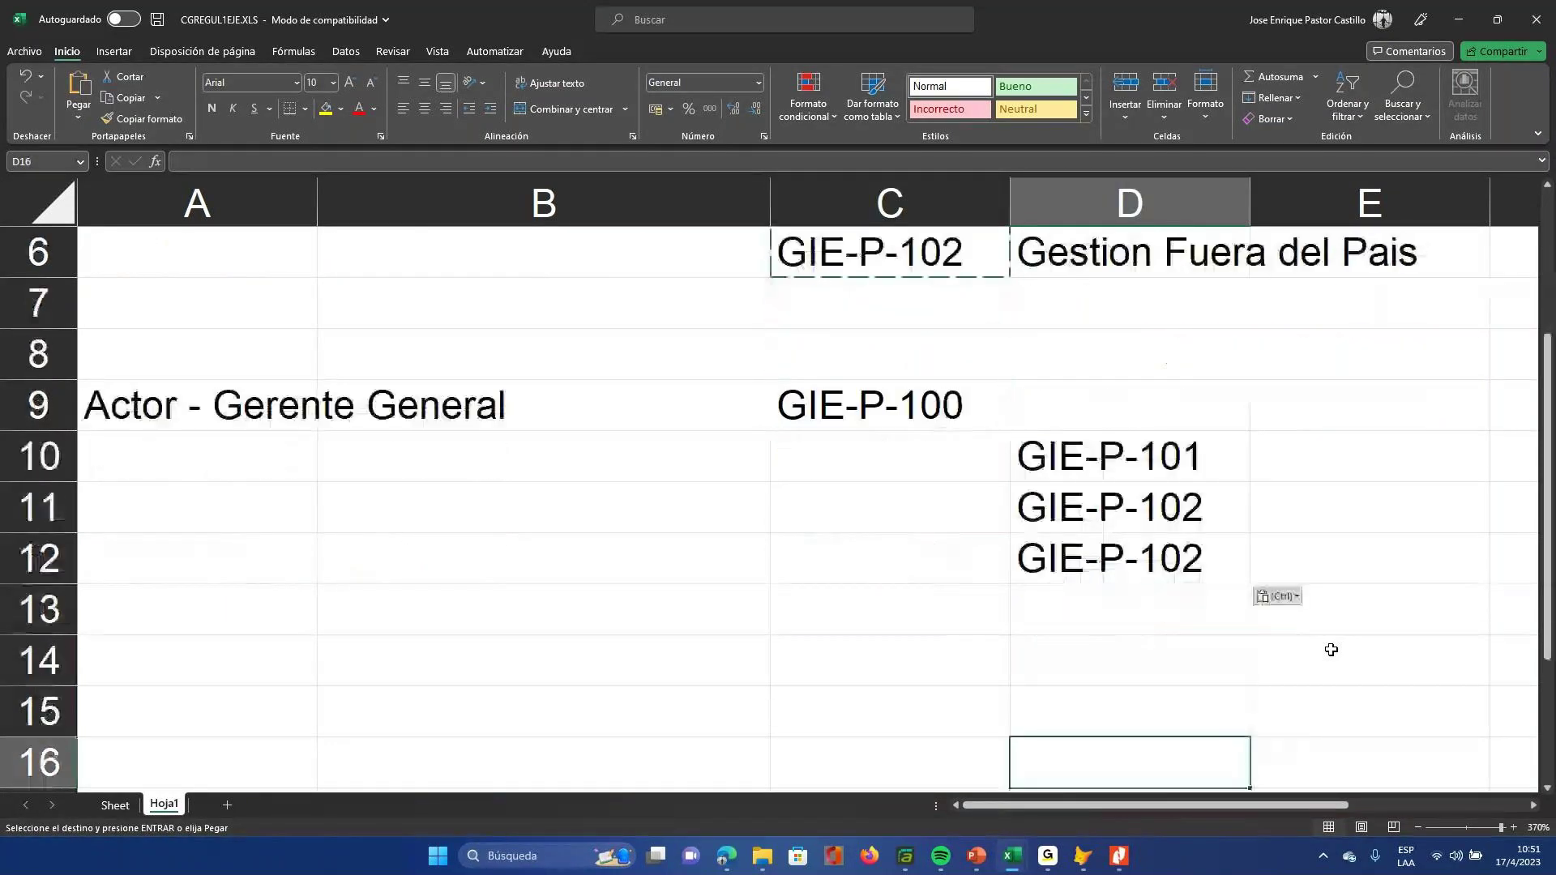
- Enter the amount 6000 in cell E9 on the Gerente General row
{"action": "key", "text": "Up"}
{"action": "key", "text": "Up"}
{"action": "key", "text": "Up"}
{"action": "key", "text": "Up"}
{"action": "key", "text": "Up"}
{"action": "key", "text": "Up"}
{"action": "key", "text": "Up"}
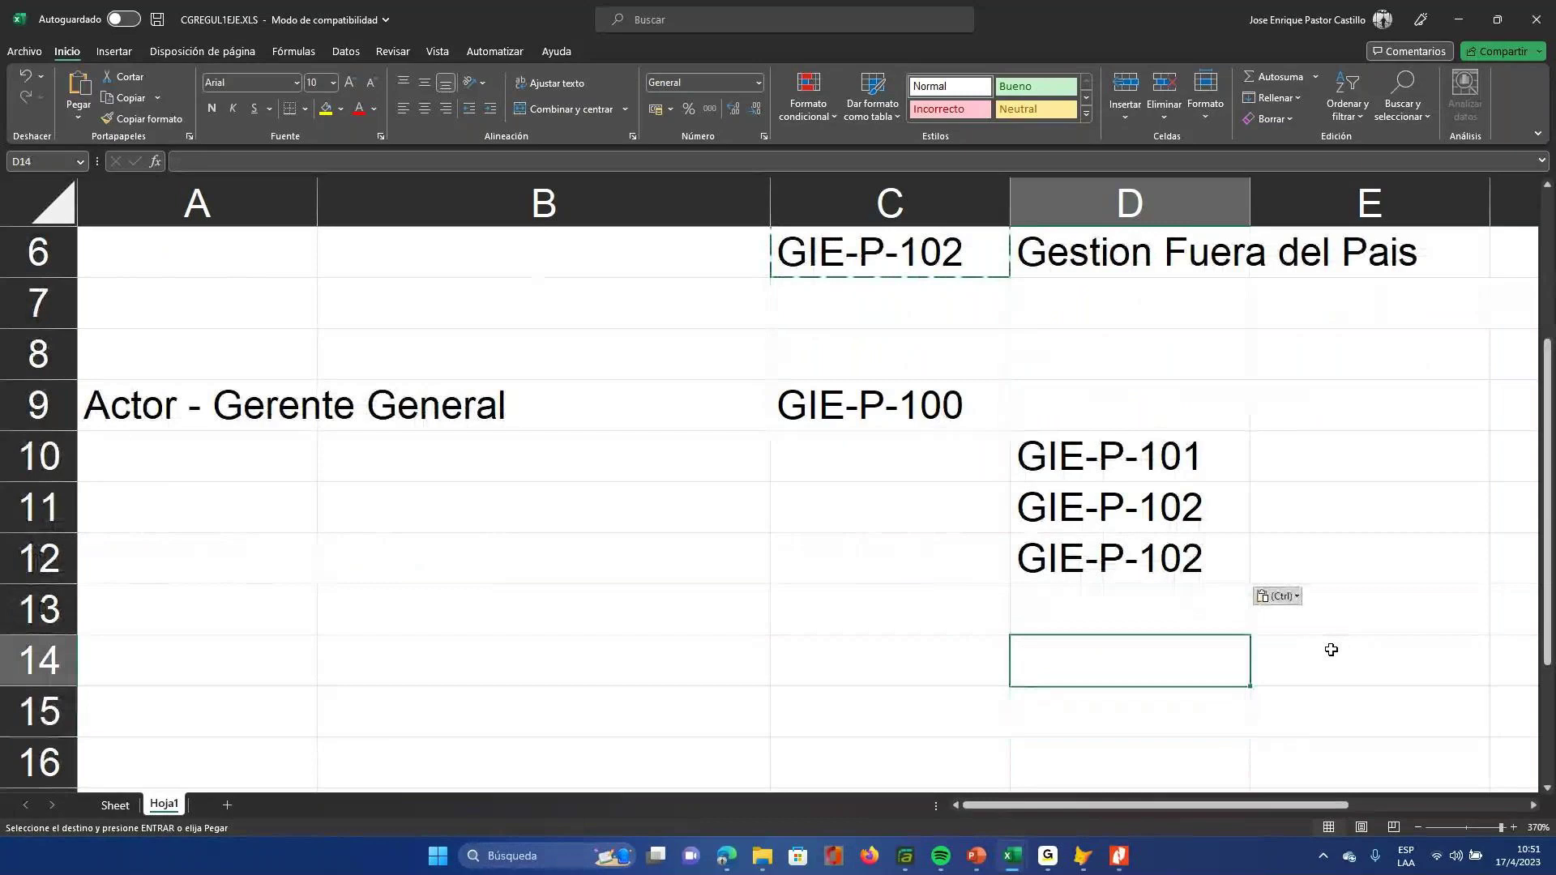
{"action": "key", "text": "Right"}
{"action": "key", "text": "Right"}
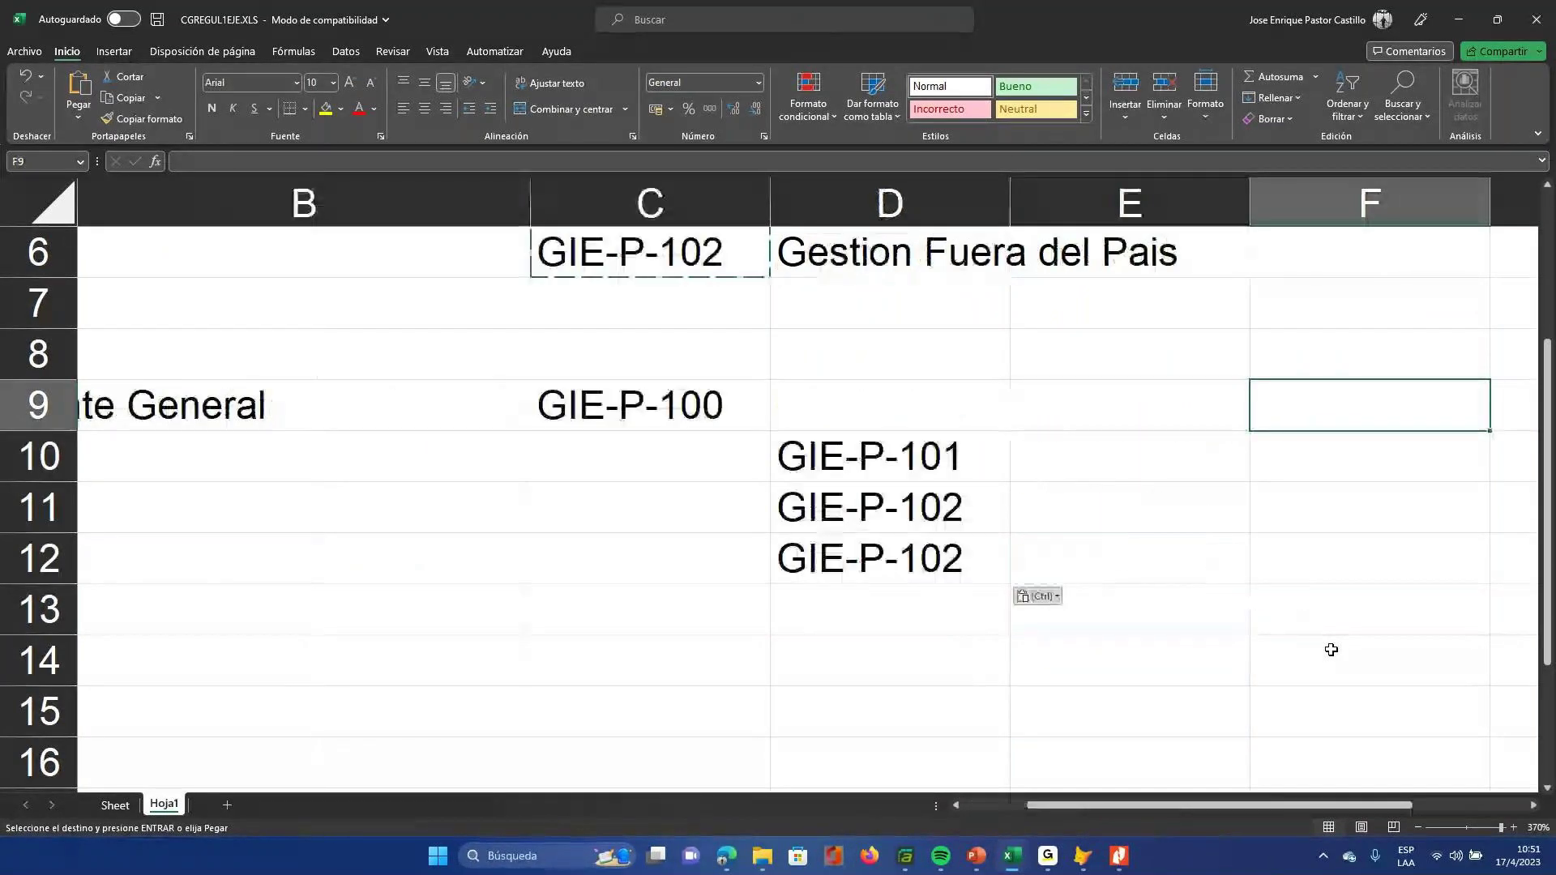
{"action": "key", "text": "Left"}
{"action": "key", "text": "Escape"}
{"action": "type", "text": "6000"}
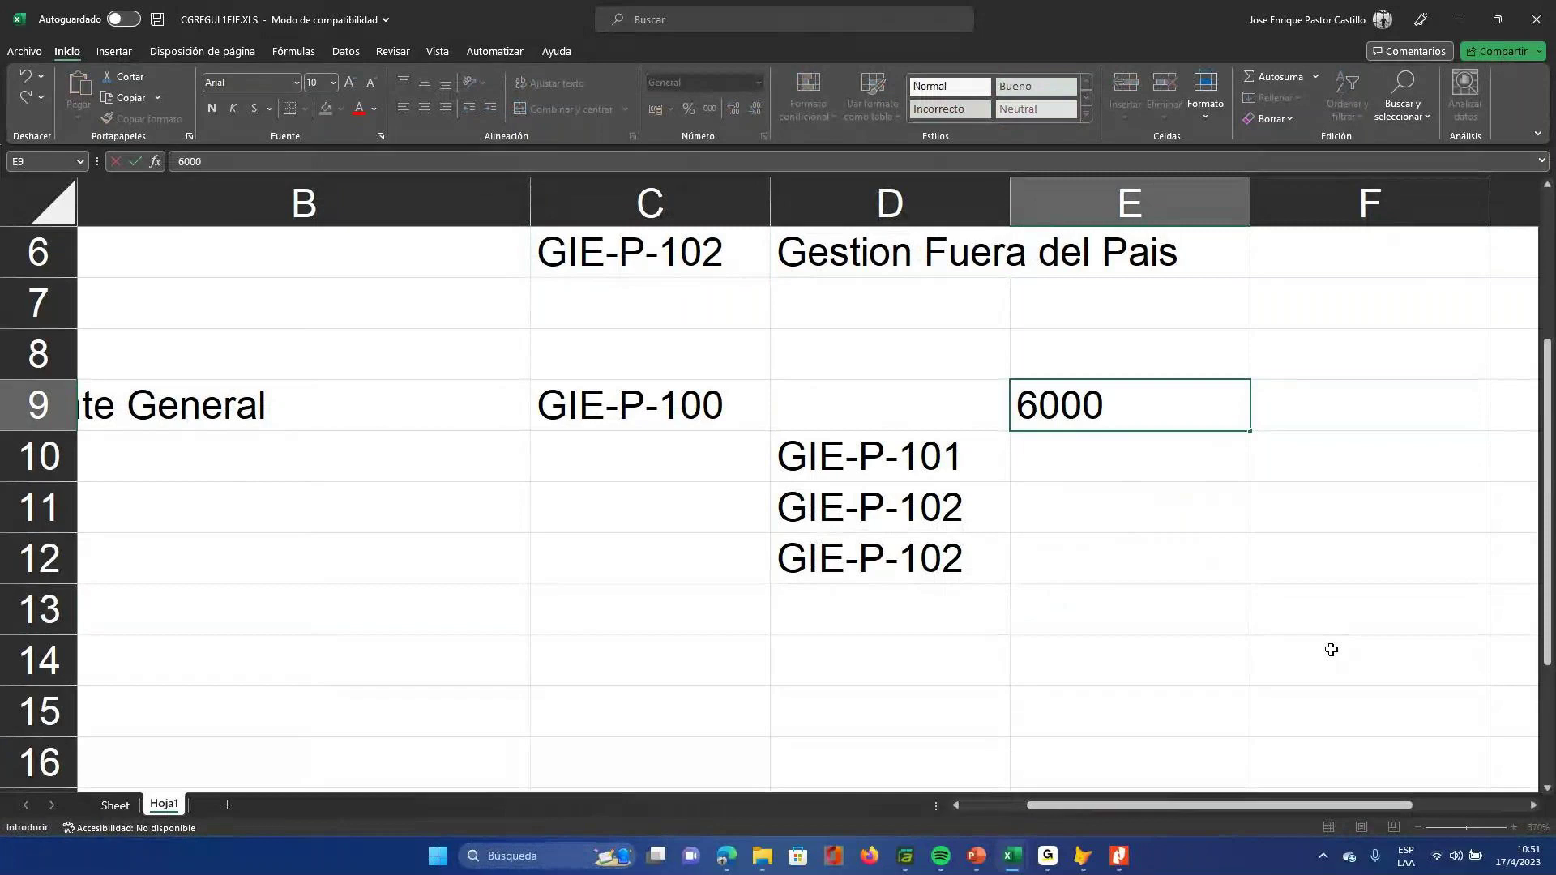
{"action": "key", "text": "Up"}
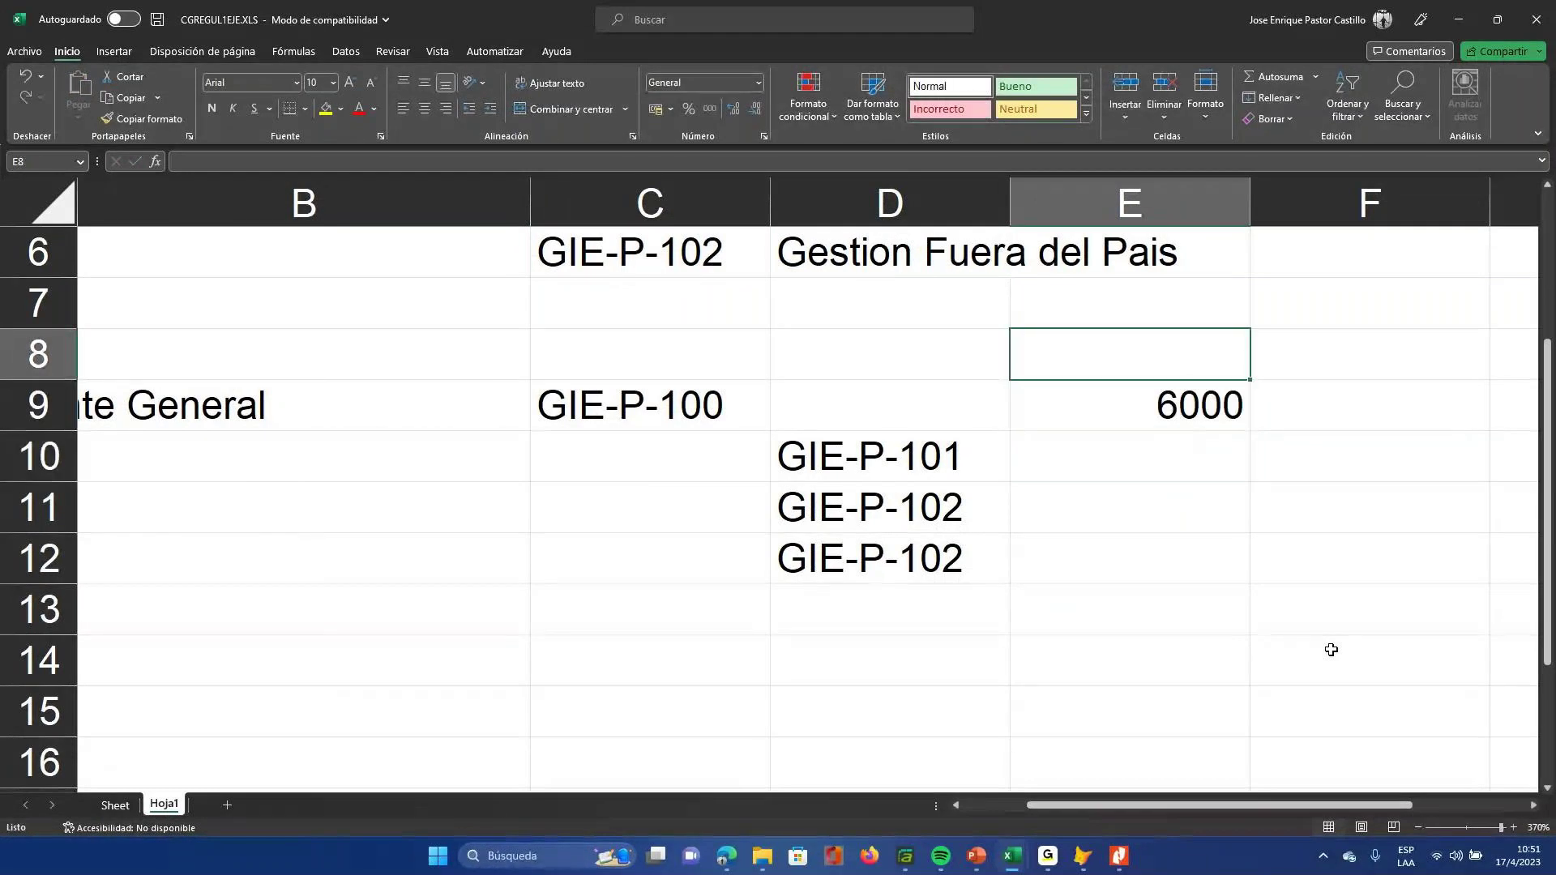
- Enter the heading "Costo" in cell E8, above the Gerente General's amount
{"action": "type", "text": "Cio"}
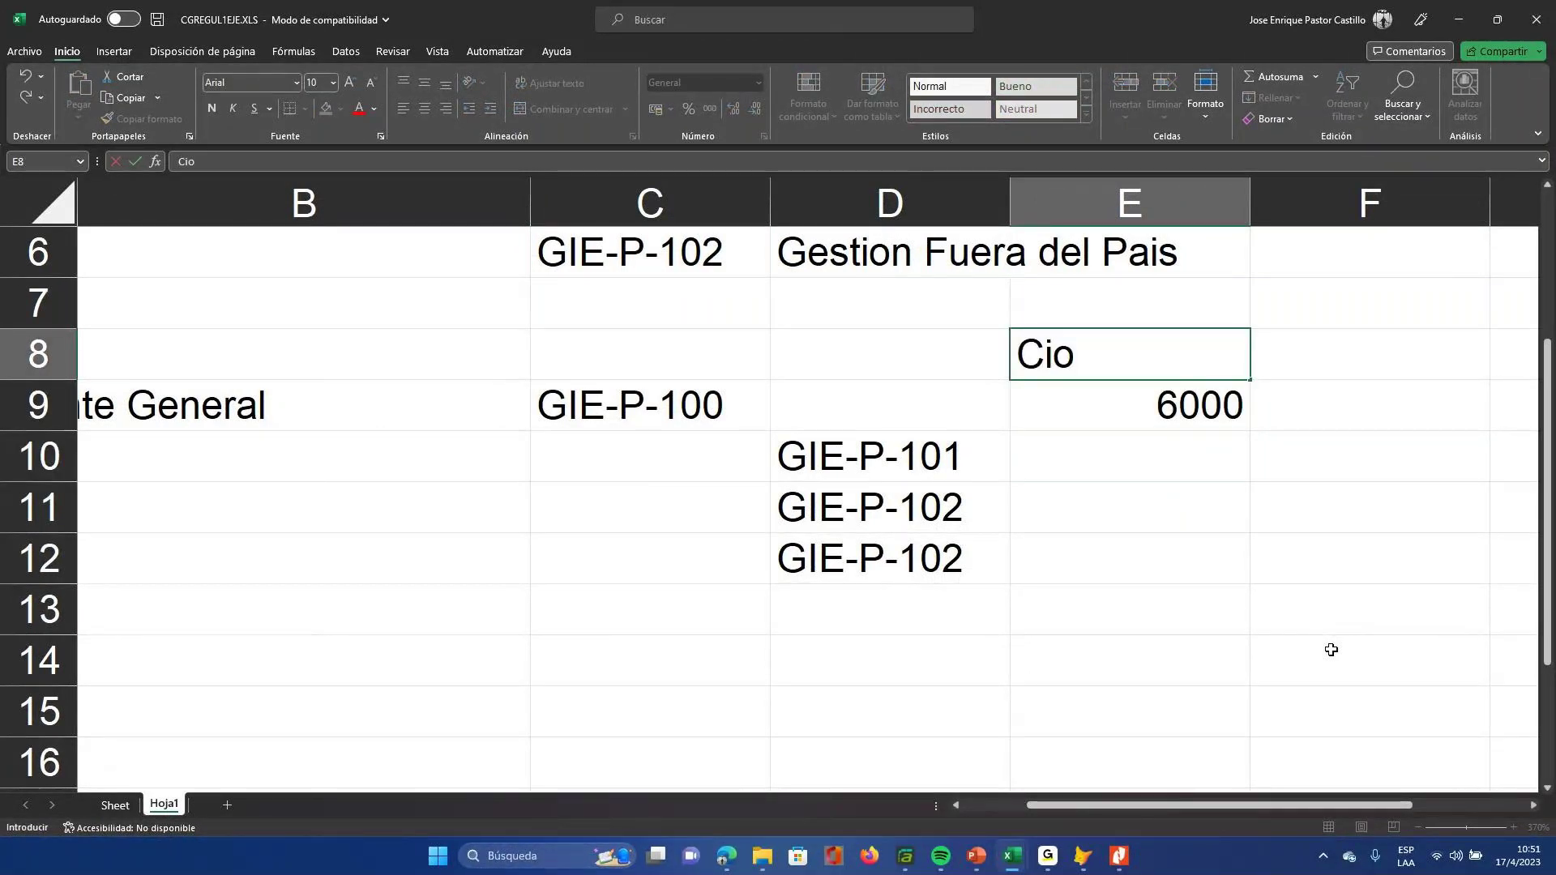
{"action": "key", "text": "BackSpace"}
{"action": "key", "text": "BackSpace"}
{"action": "type", "text": "osto"}
{"action": "key", "text": "Return"}
- Correct the third activity code in cell D12 to GIE-P-103
{"action": "key", "text": "Down"}
{"action": "key", "text": "Left"}
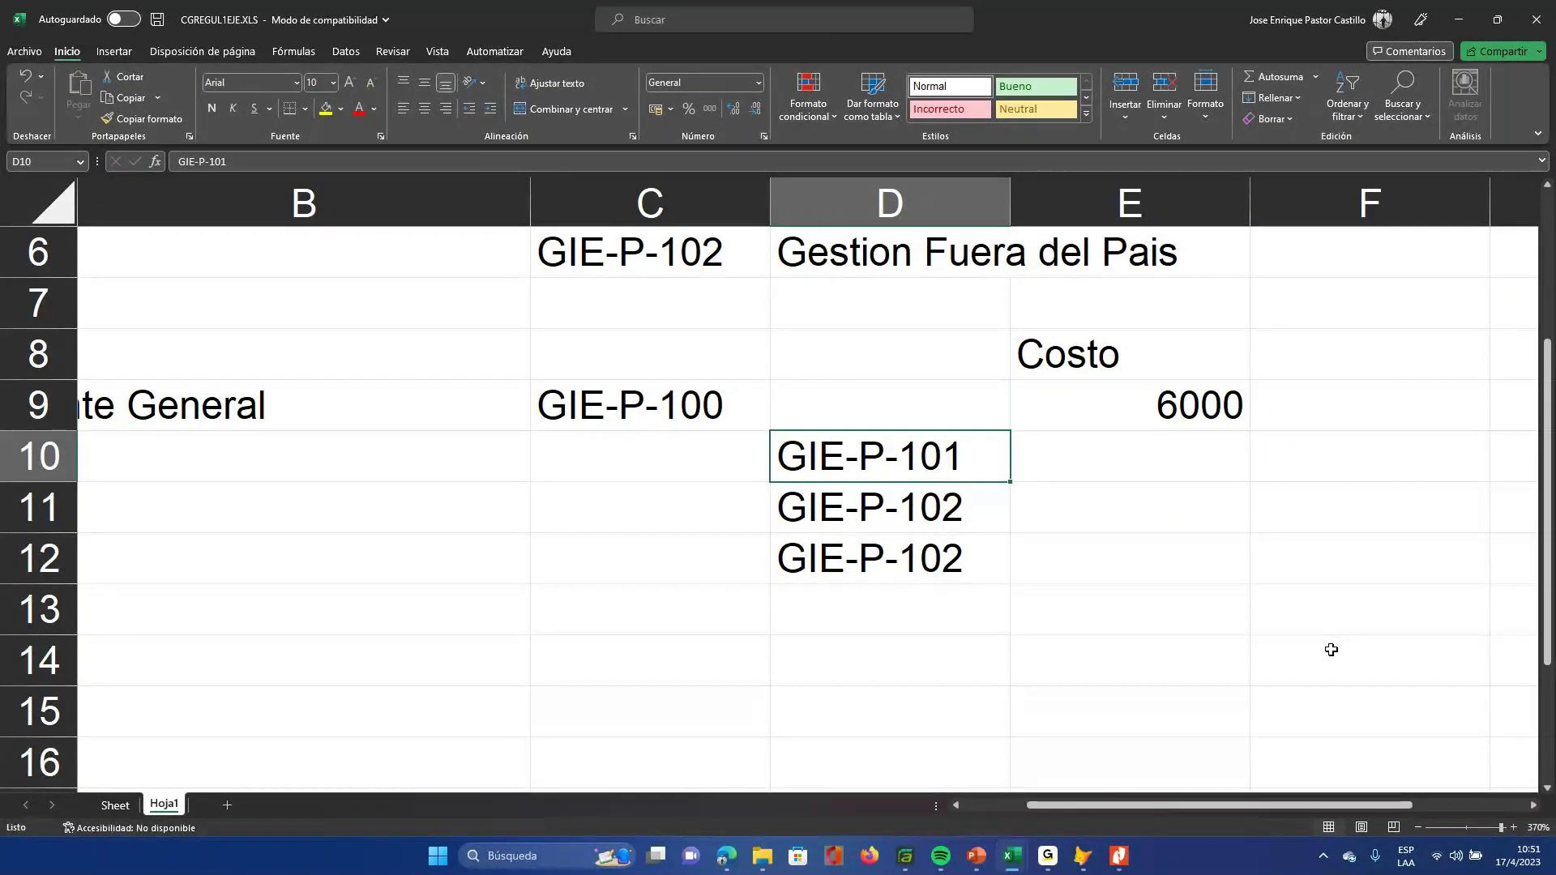
{"action": "key", "text": "Down"}
{"action": "key", "text": "Down"}
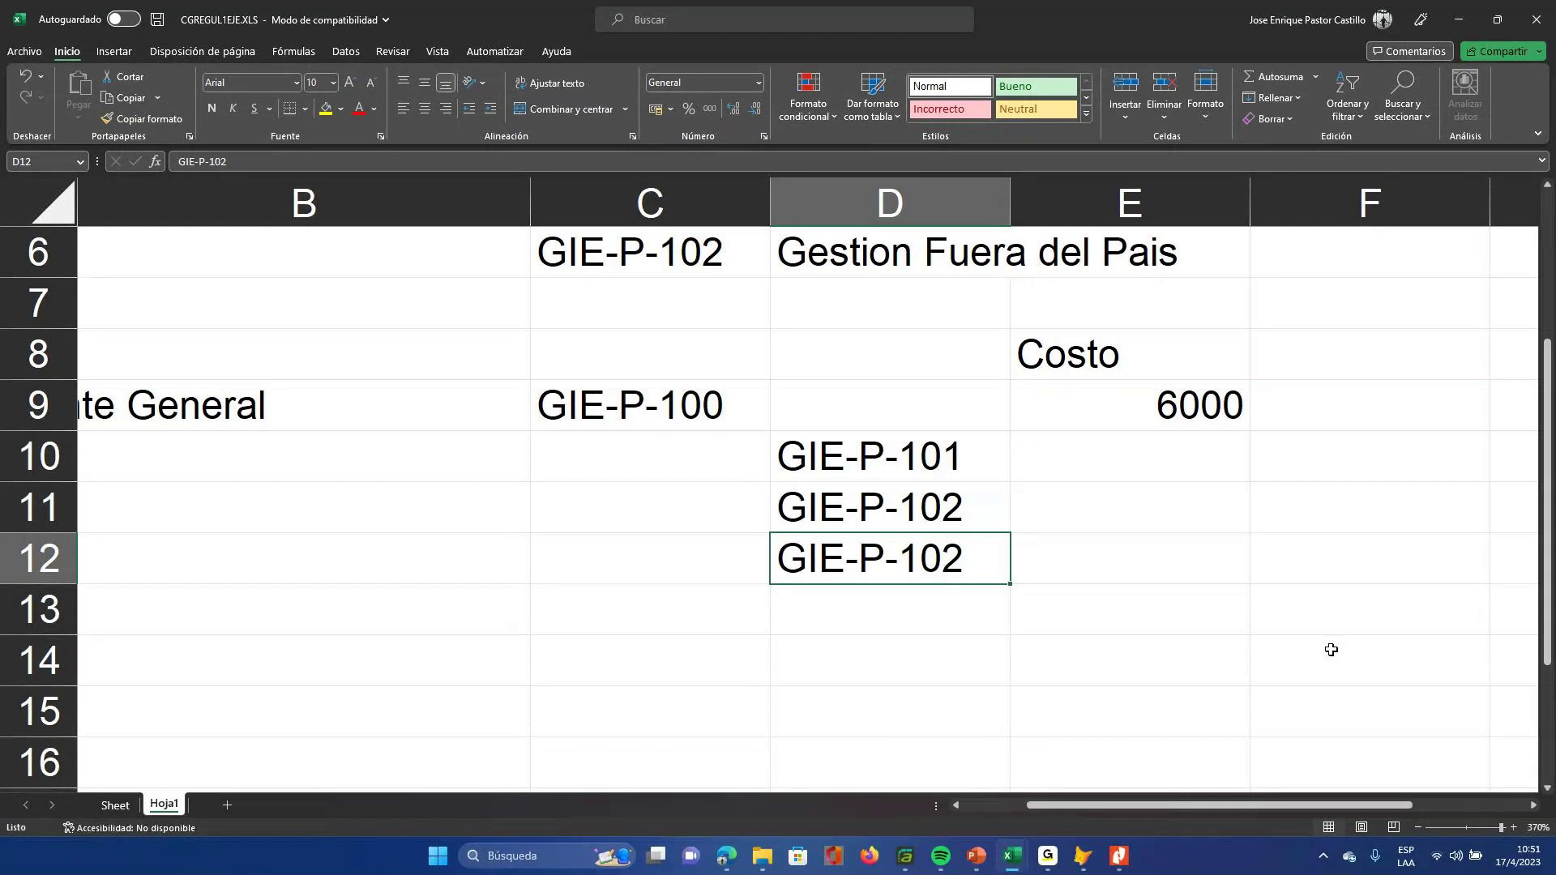
{"action": "key", "text": "F2"}
{"action": "key", "text": "BackSpace"}
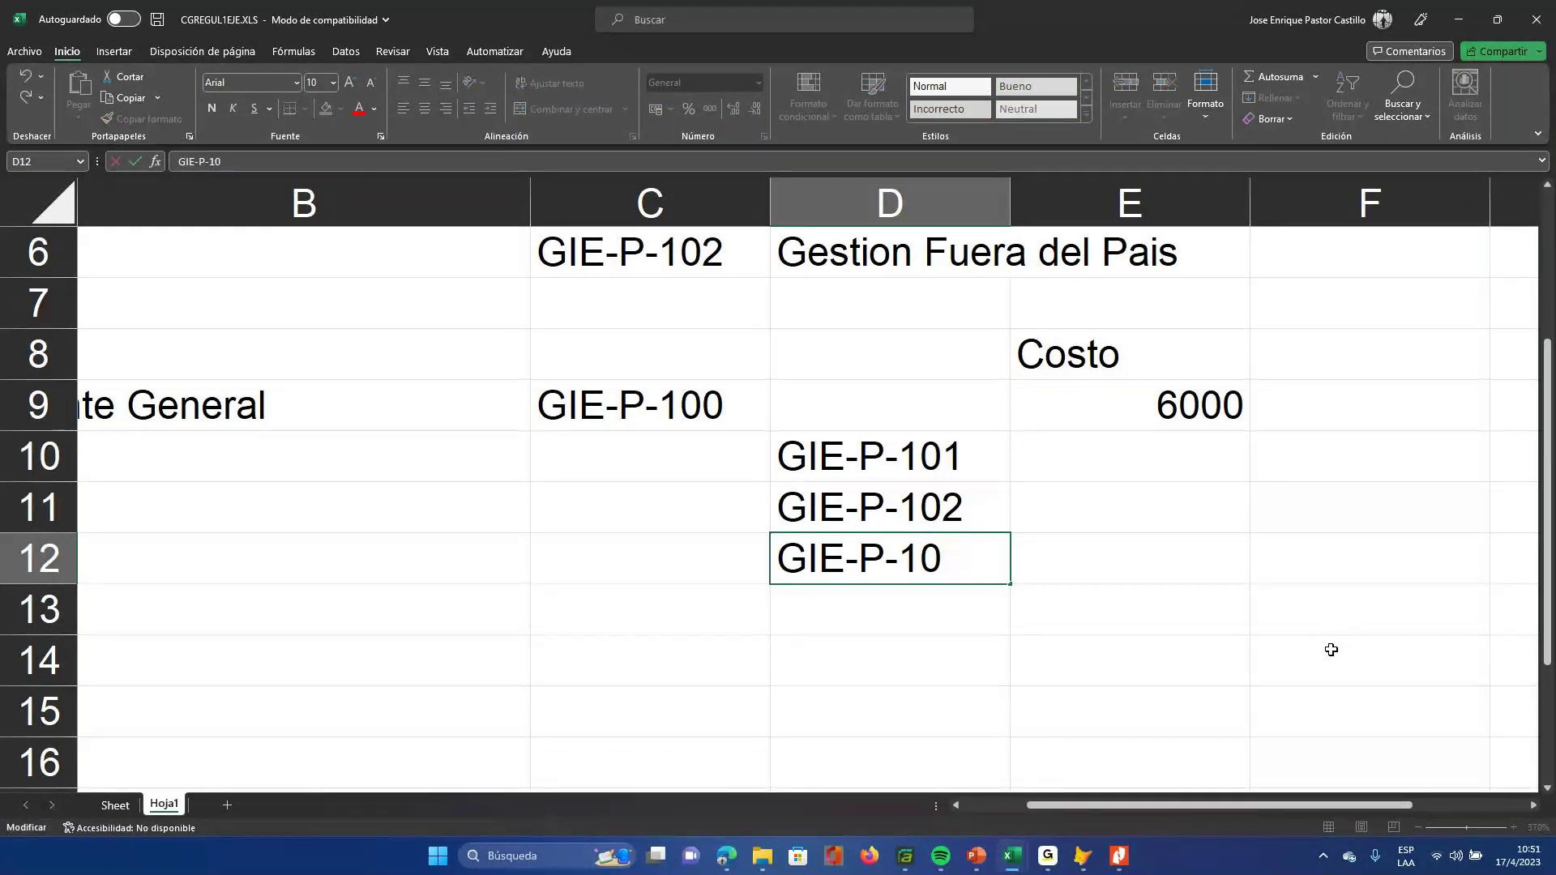
{"action": "type", "text": "3"}
{"action": "key", "text": "Return"}
- Fill the amount cell E9 on the Gerente General row with yellow
{"action": "key", "text": "Up"}
{"action": "key", "text": "Up"}
{"action": "key", "text": "Up"}
{"action": "key", "text": "Right"}
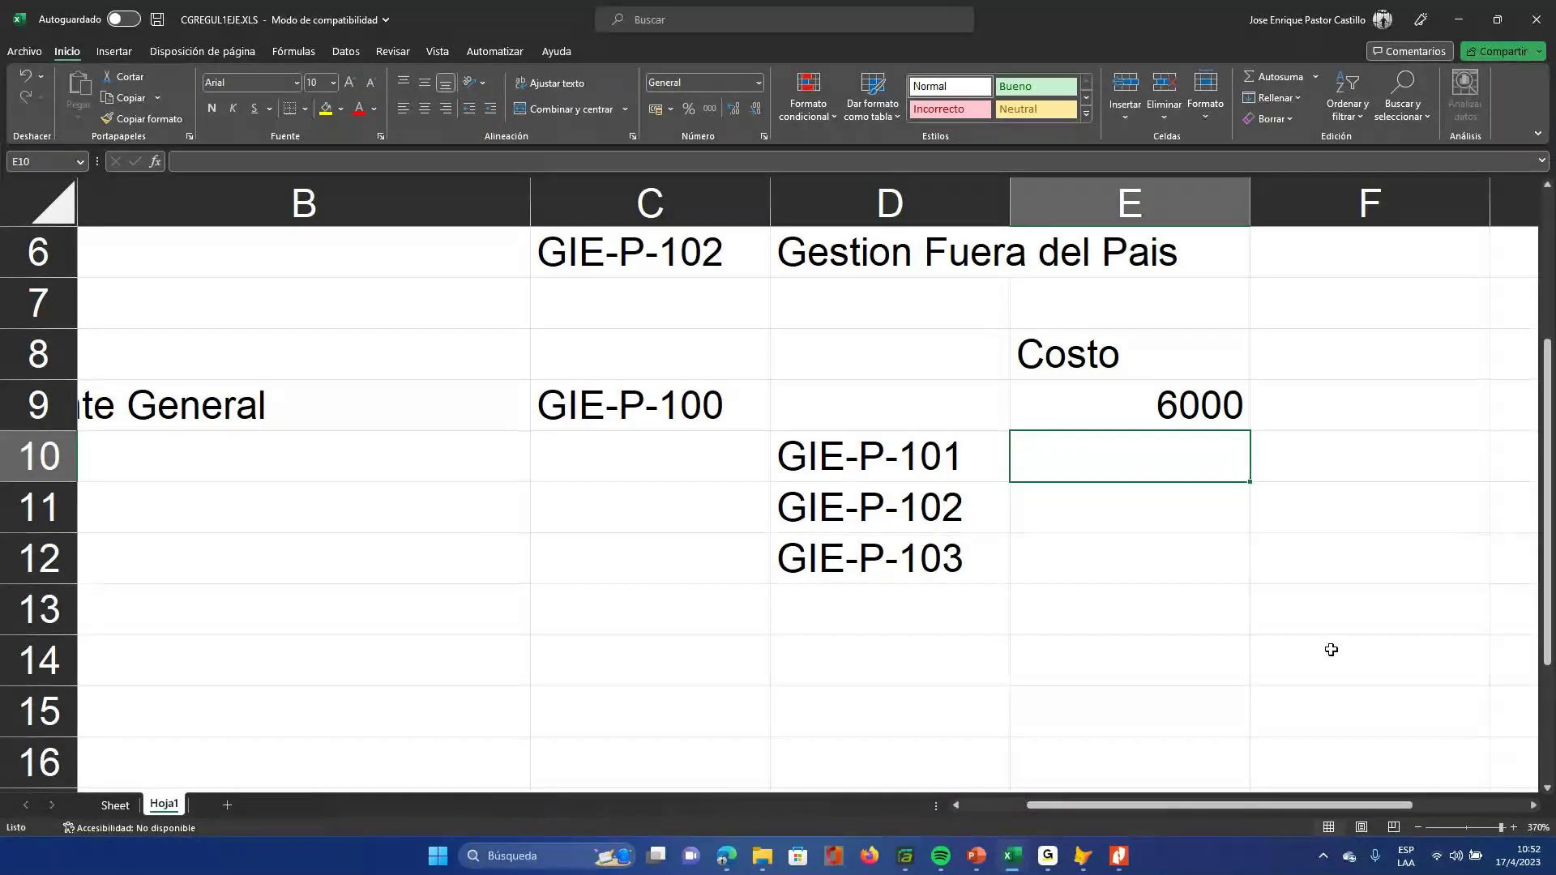
{"action": "key", "text": "Up"}
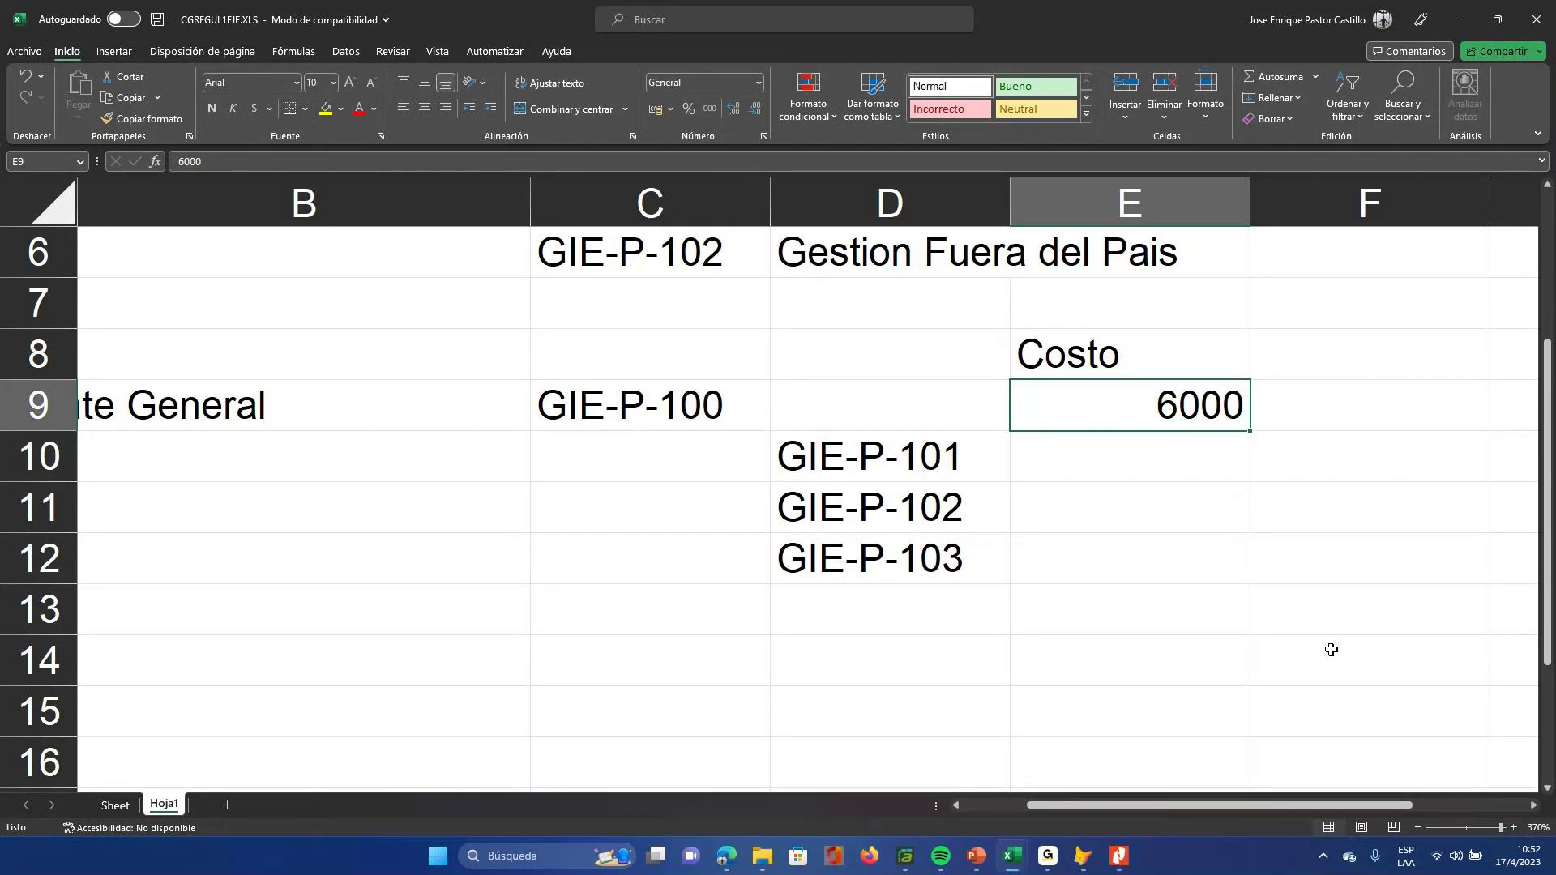
{"action": "left_click", "coordinate": [326, 108]}
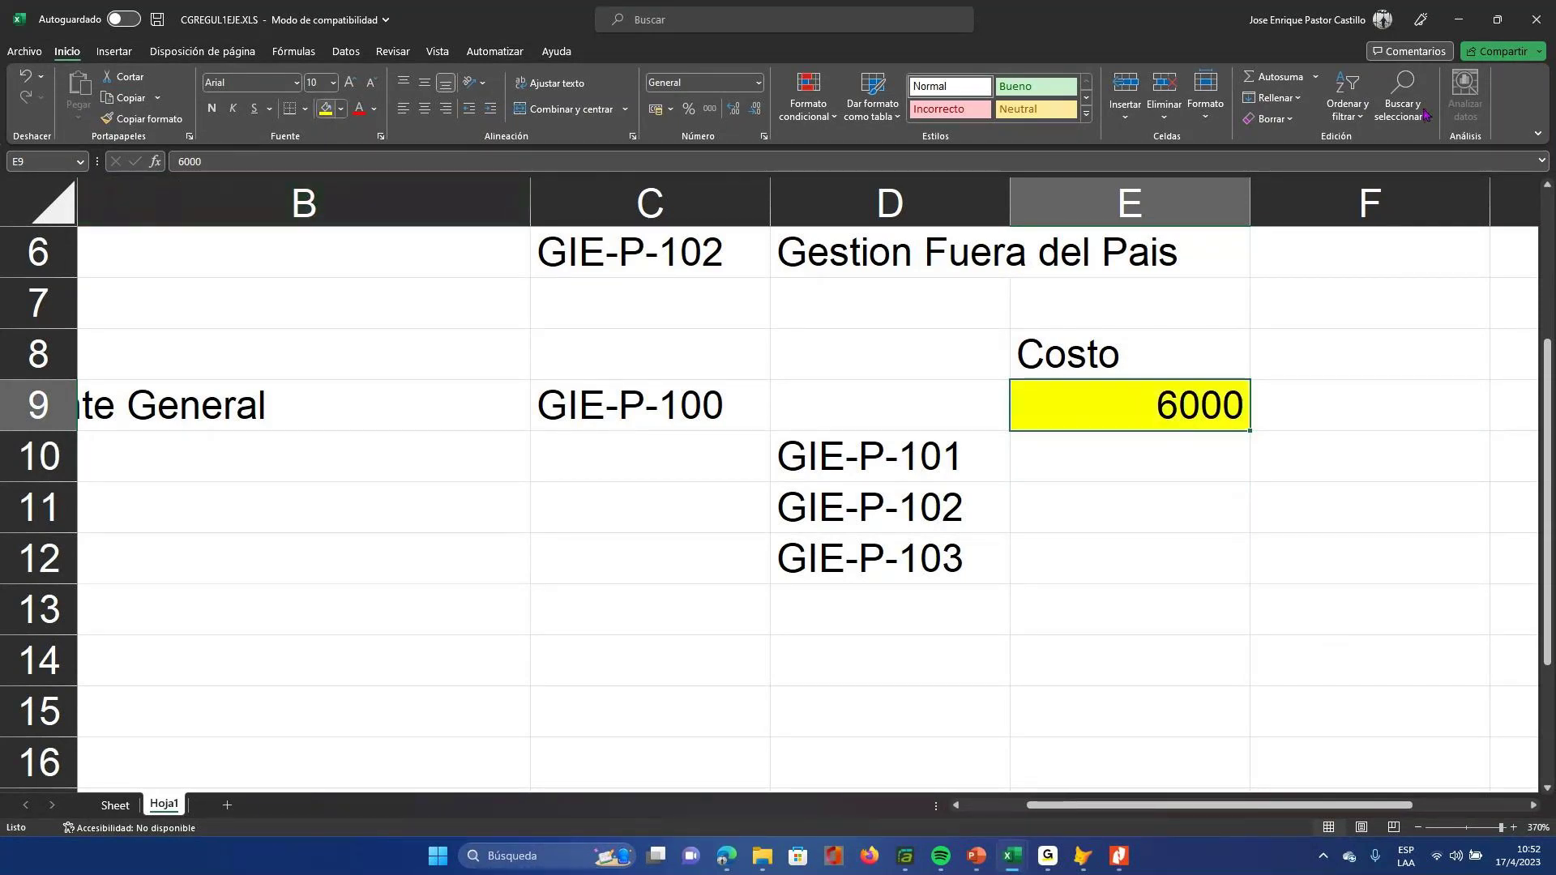
- Shift the three activity codes down one row to D11:D13, leaving cell D10 empty
{"action": "left_click_drag", "start_coordinate": [889, 456], "coordinate": [890, 558]}
{"action": "key", "text": "ctrl+c"}
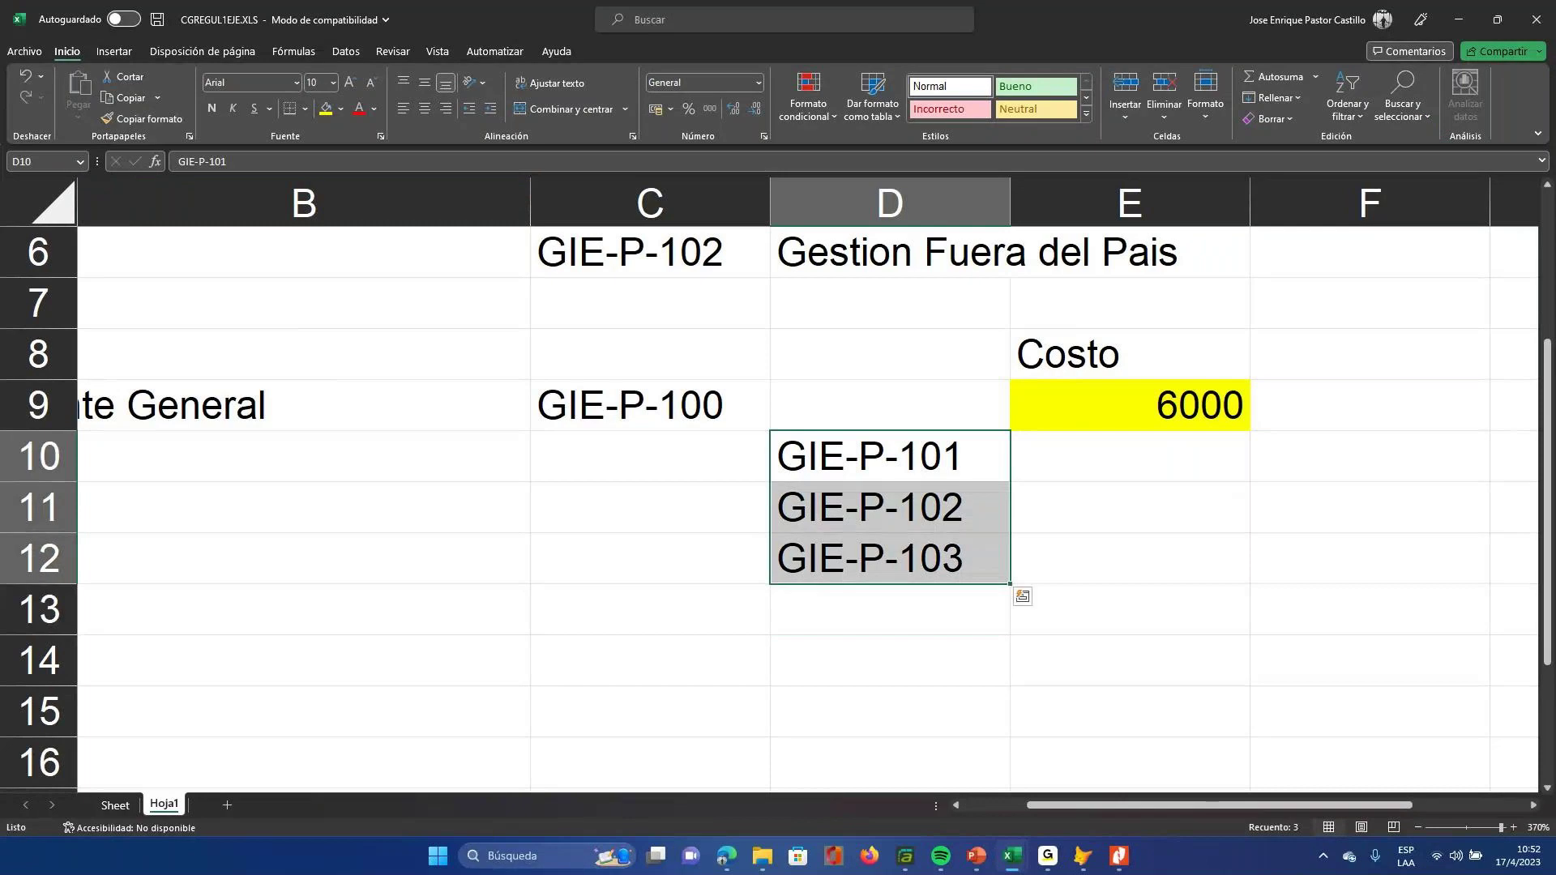
{"action": "key", "text": "Escape"}
{"action": "left_click_drag", "start_coordinate": [890, 456], "coordinate": [890, 558]}
{"action": "key", "text": "ctrl+v"}
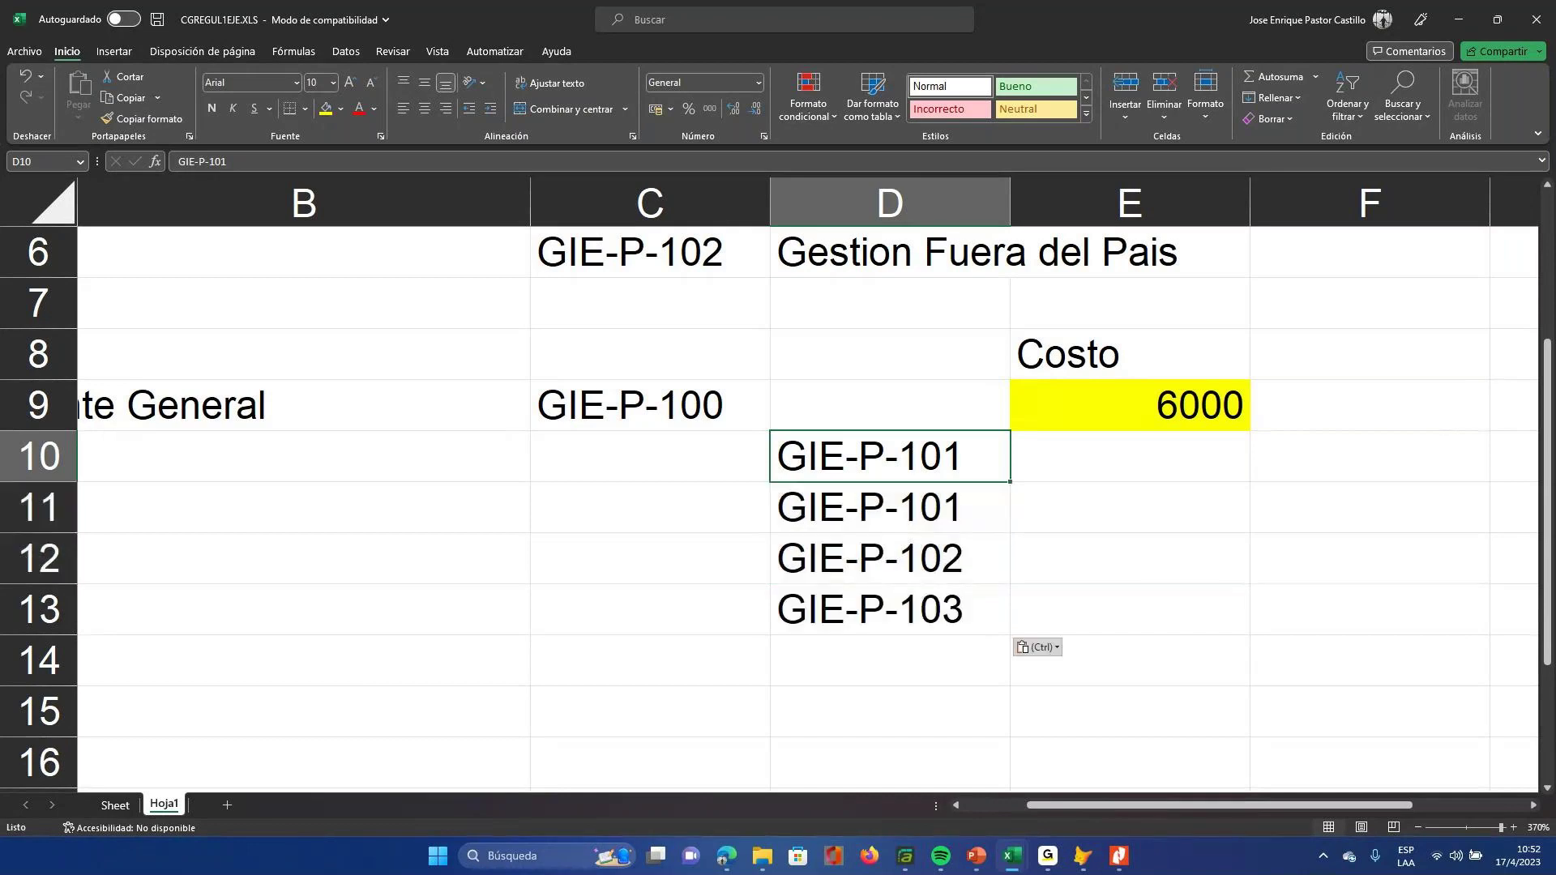
{"action": "key", "text": "Delete"}
- Enter the heading "H/H" in cell E10, below the cost amount
{"action": "left_click", "coordinate": [1128, 456]}
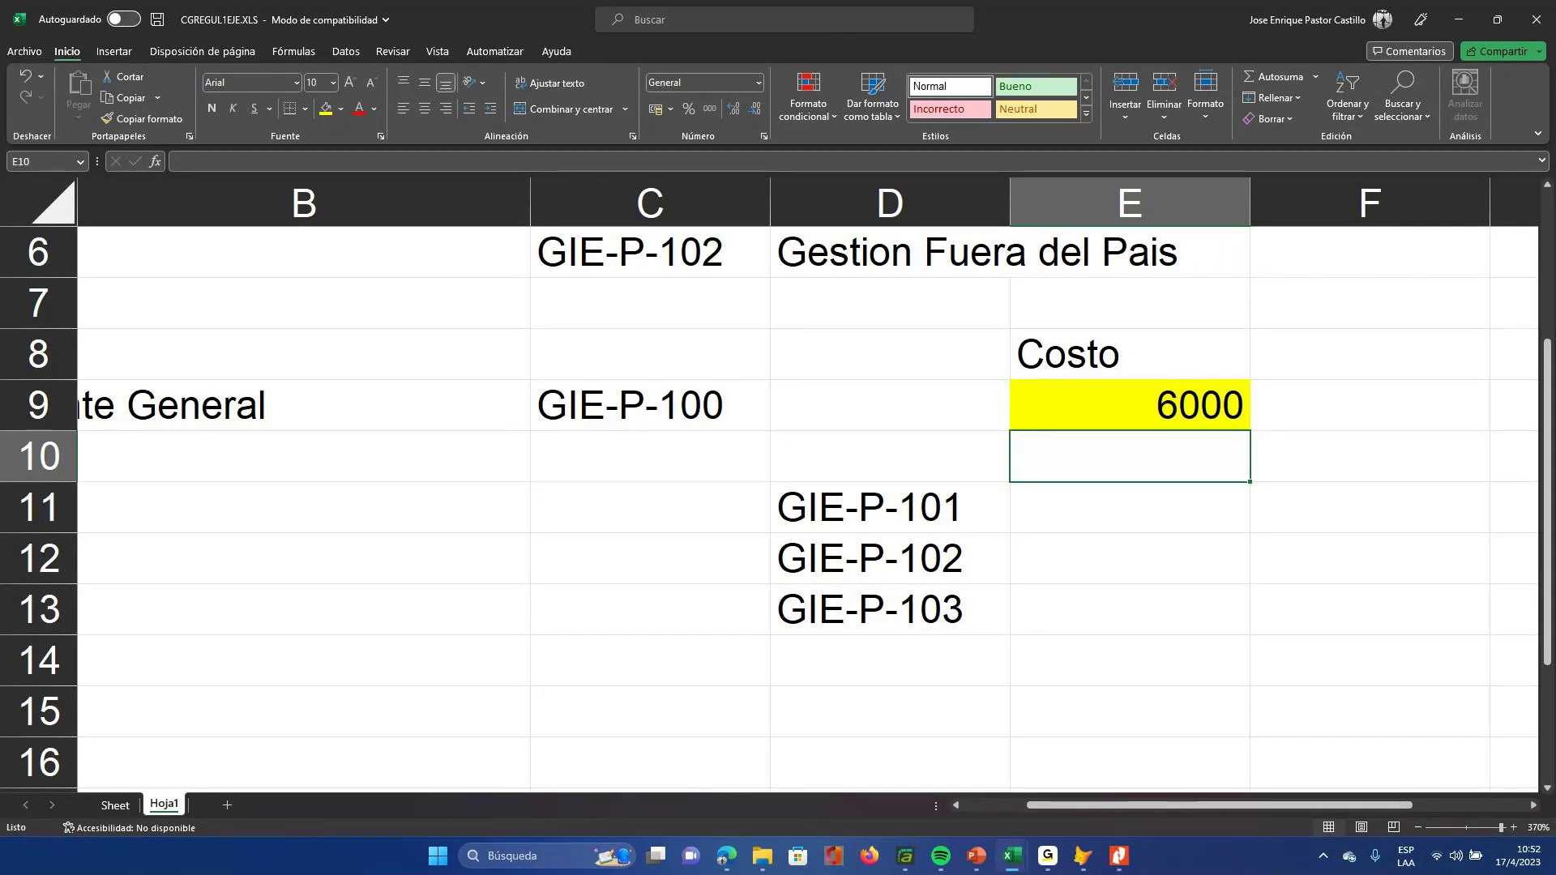
{"action": "type", "text": "H"}
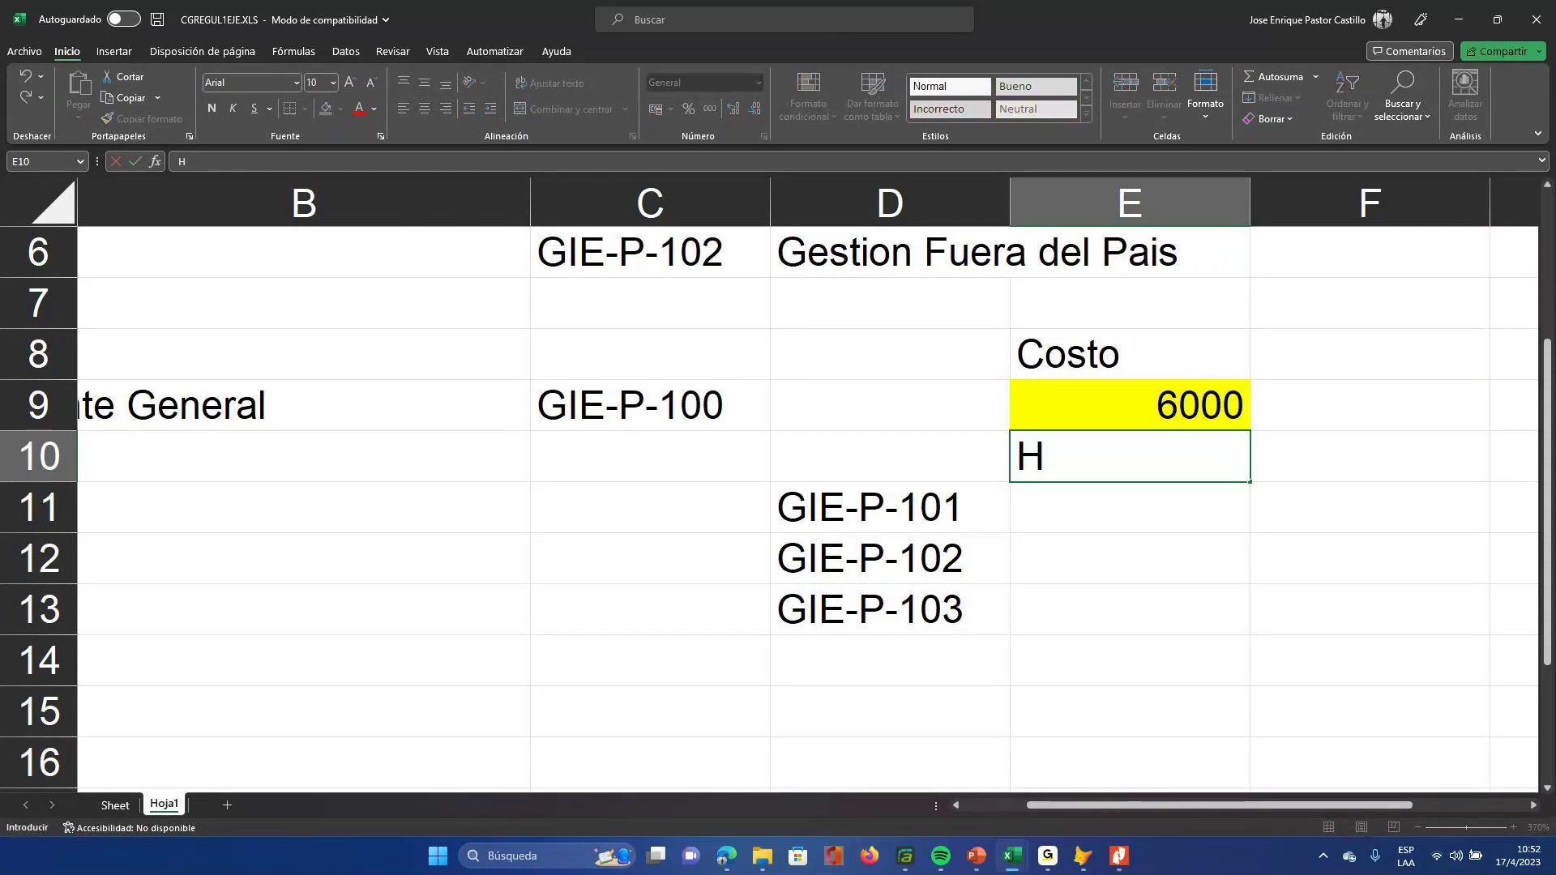
{"action": "type", "text": "/H"}
{"action": "key", "text": "Return"}
- Enter the note "240 H/H mes" in cell F9, beside the cost amount
{"action": "key", "text": "Up"}
{"action": "key", "text": "Up"}
{"action": "key", "text": "Right"}
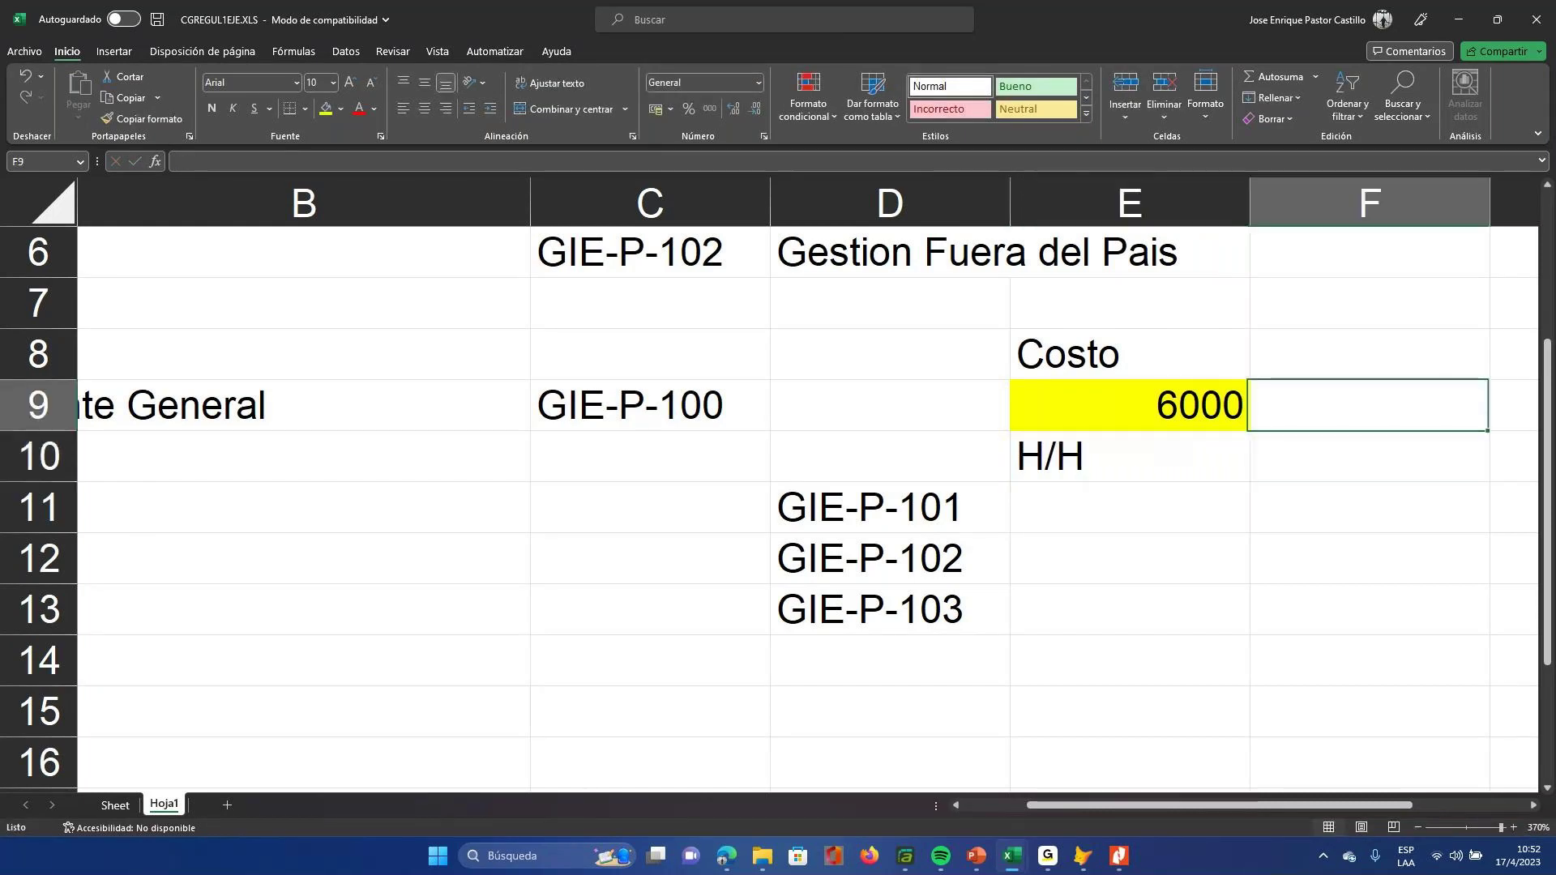
{"action": "type", "text": "24"}
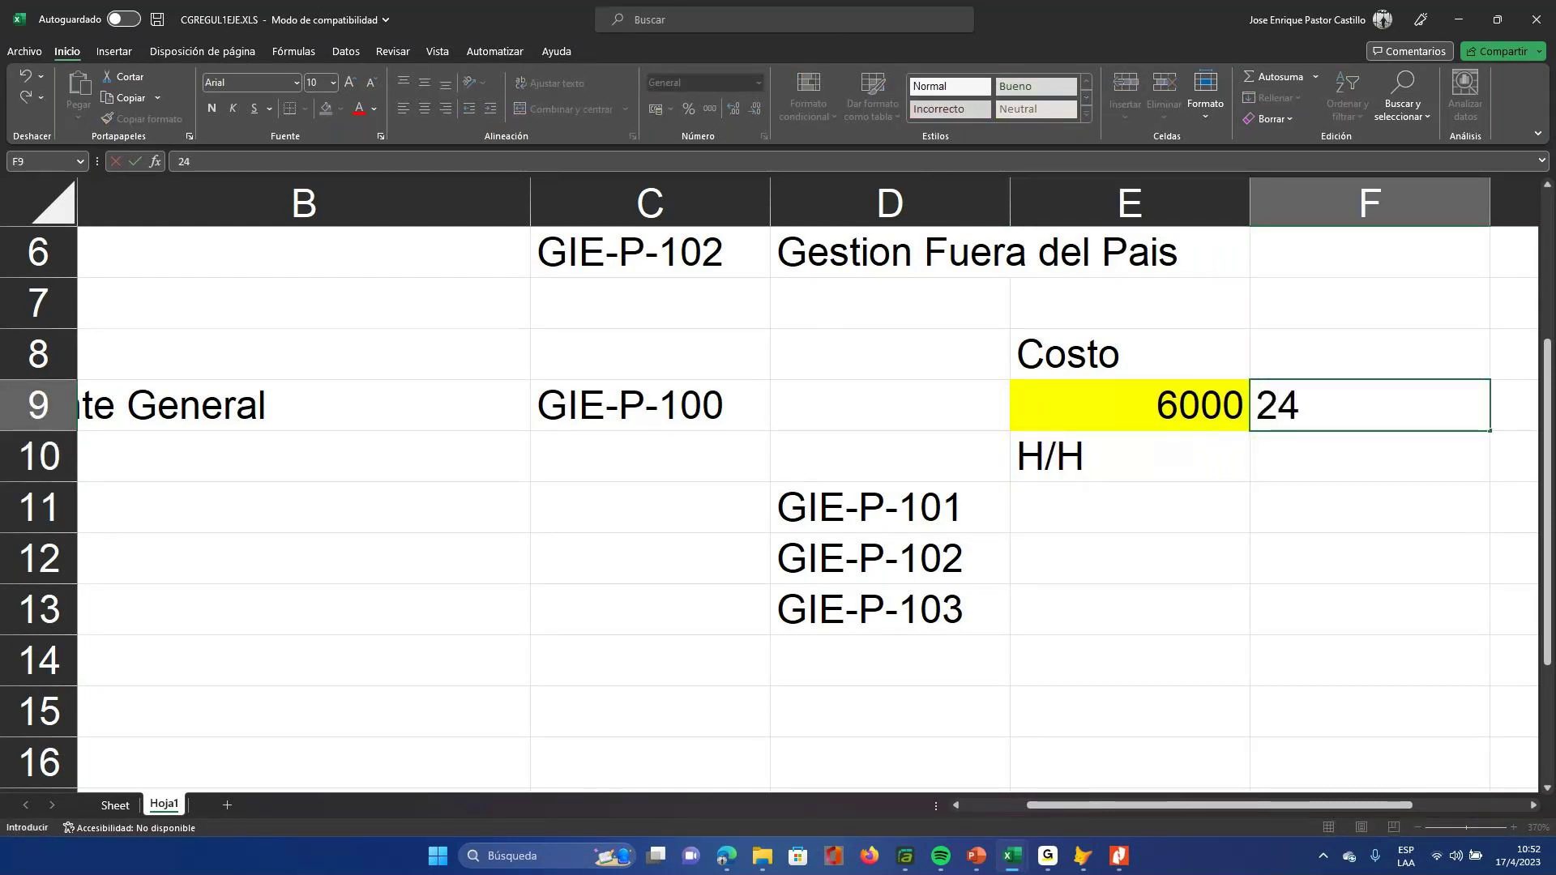
{"action": "type", "text": "0 H/"}
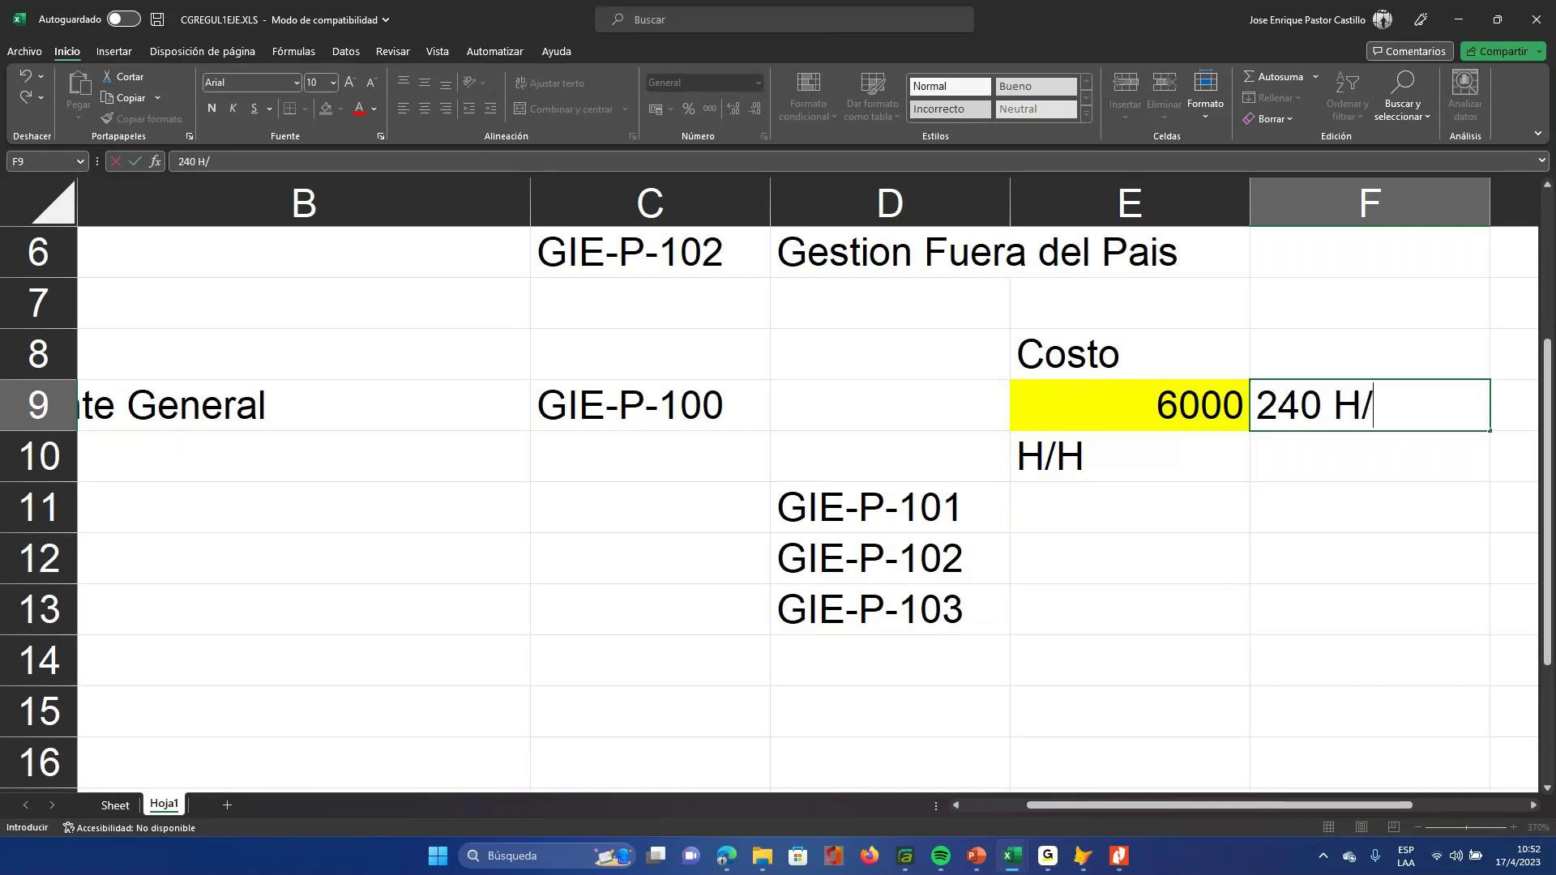
{"action": "type", "text": "H mes"}
{"action": "key", "text": "Return"}
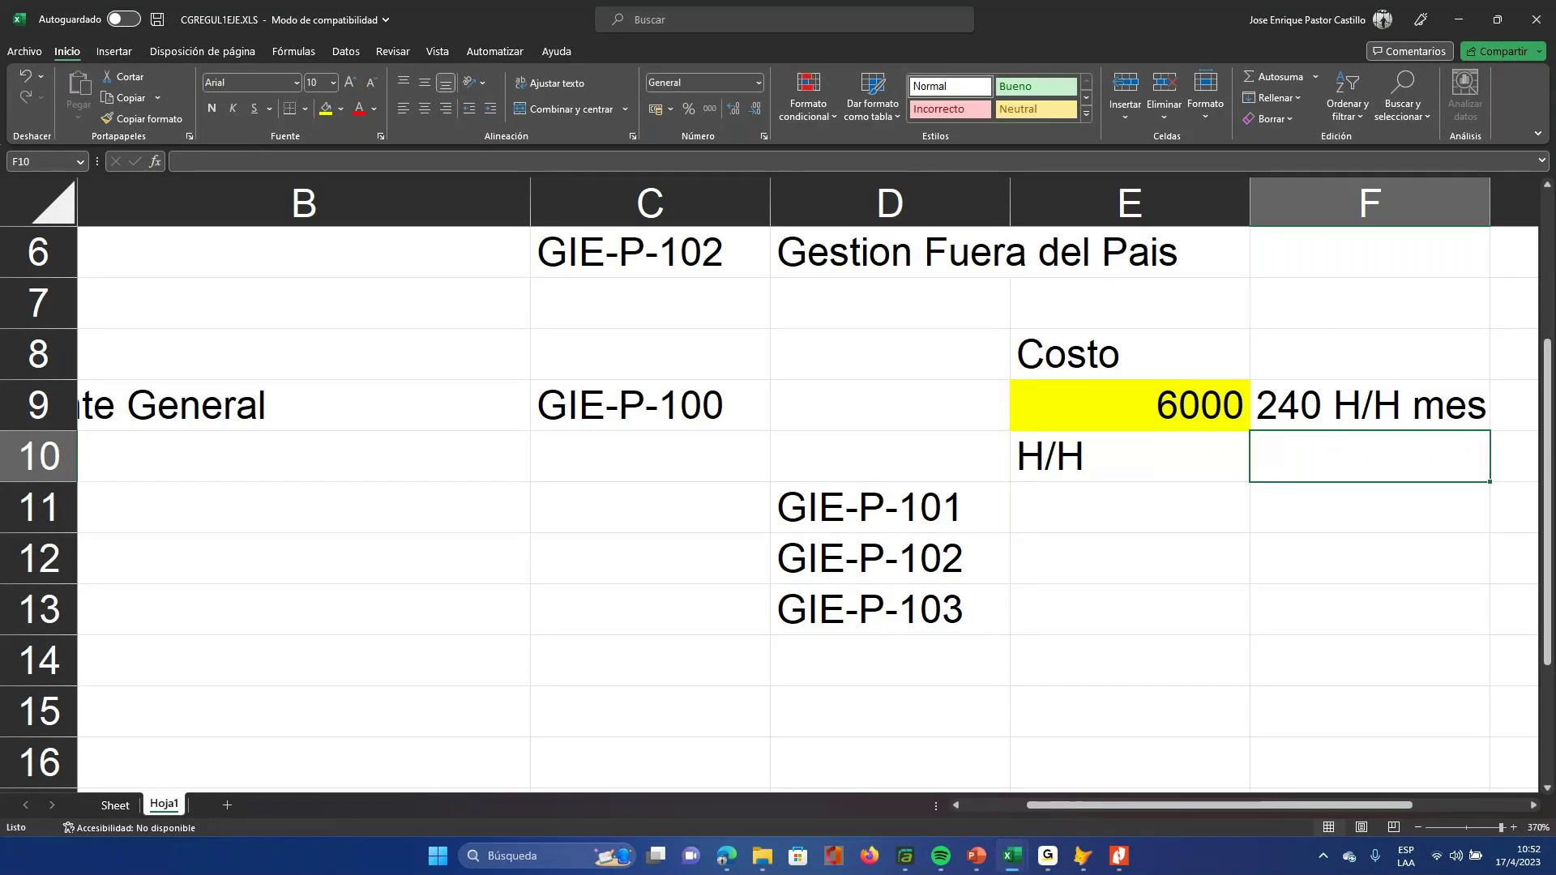
- Enter the activity hours 180, 40 and 20 in cells E11:E13, beside codes GIE-P-101 to GIE-P-103
{"action": "left_click", "coordinate": [1128, 507]}
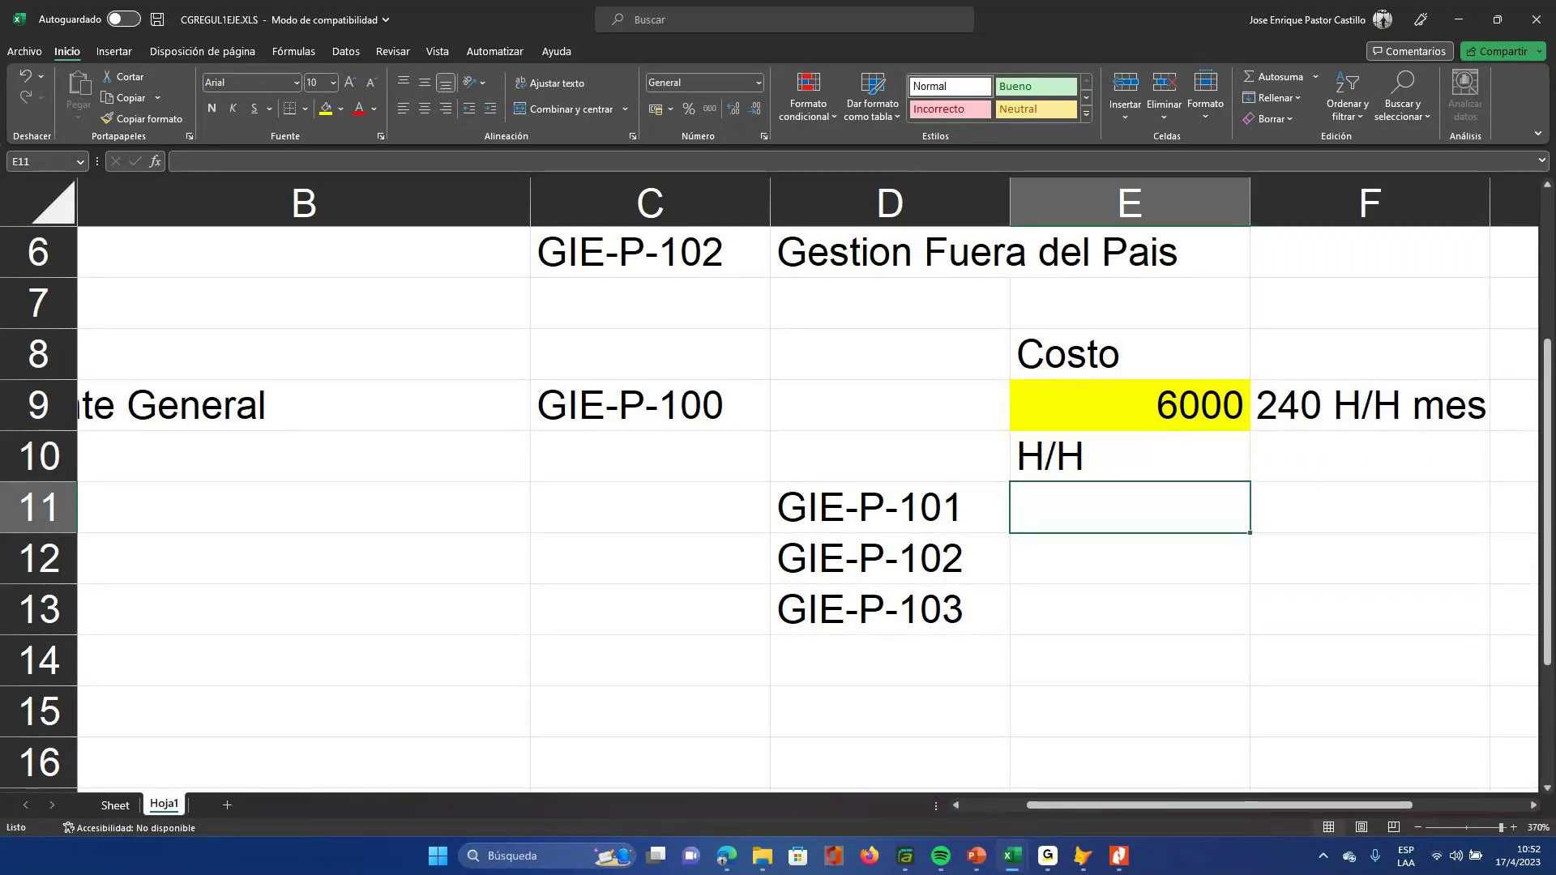
{"action": "type", "text": "180"}
{"action": "key", "text": "Return"}
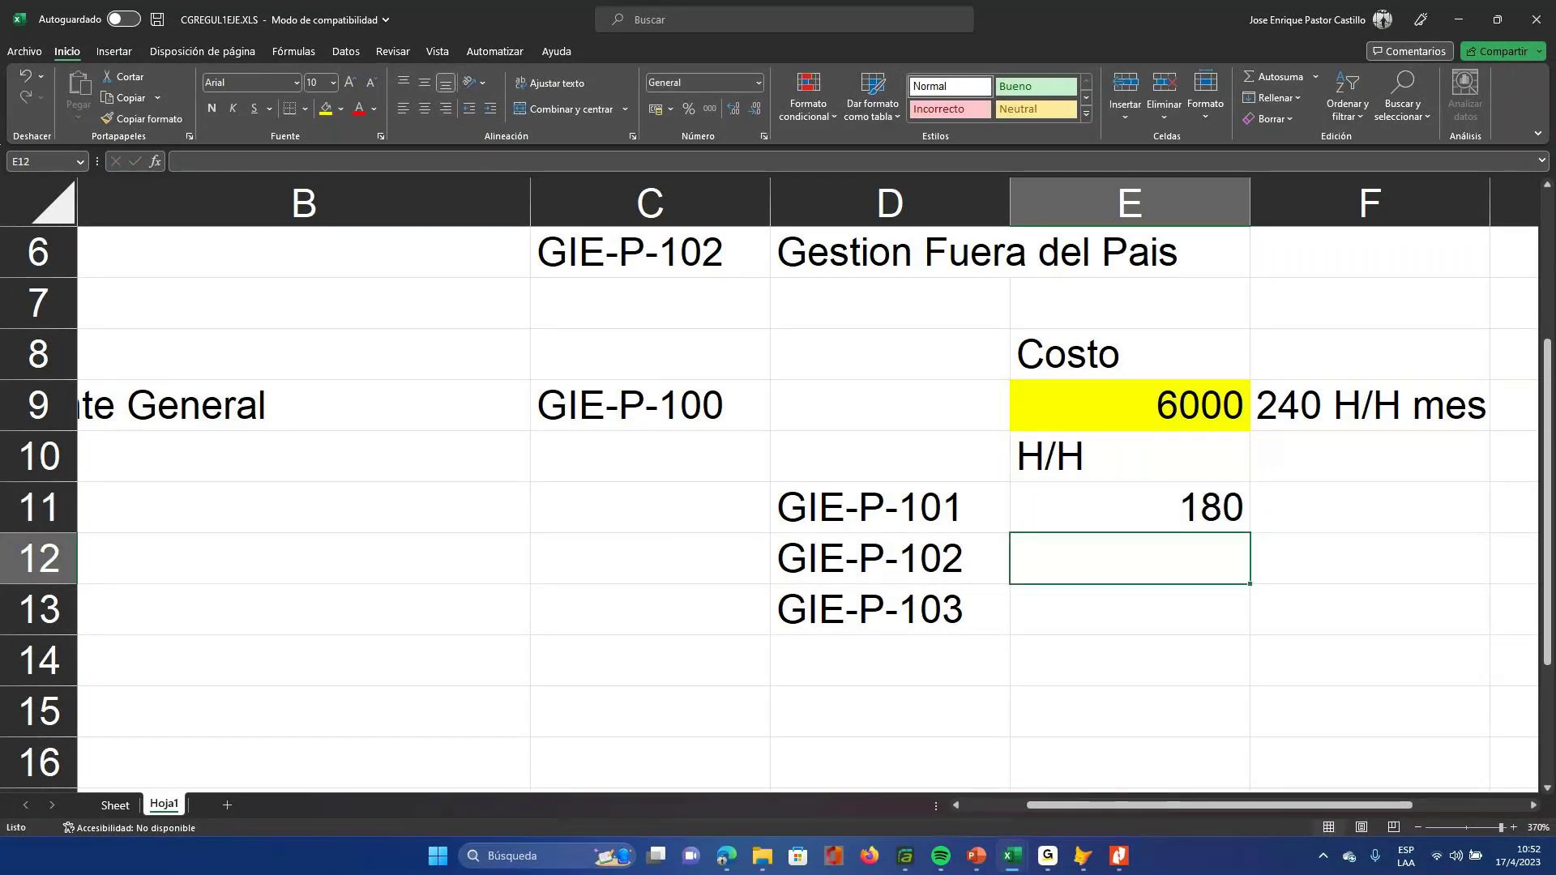
{"action": "type", "text": "40"}
{"action": "key", "text": "Return"}
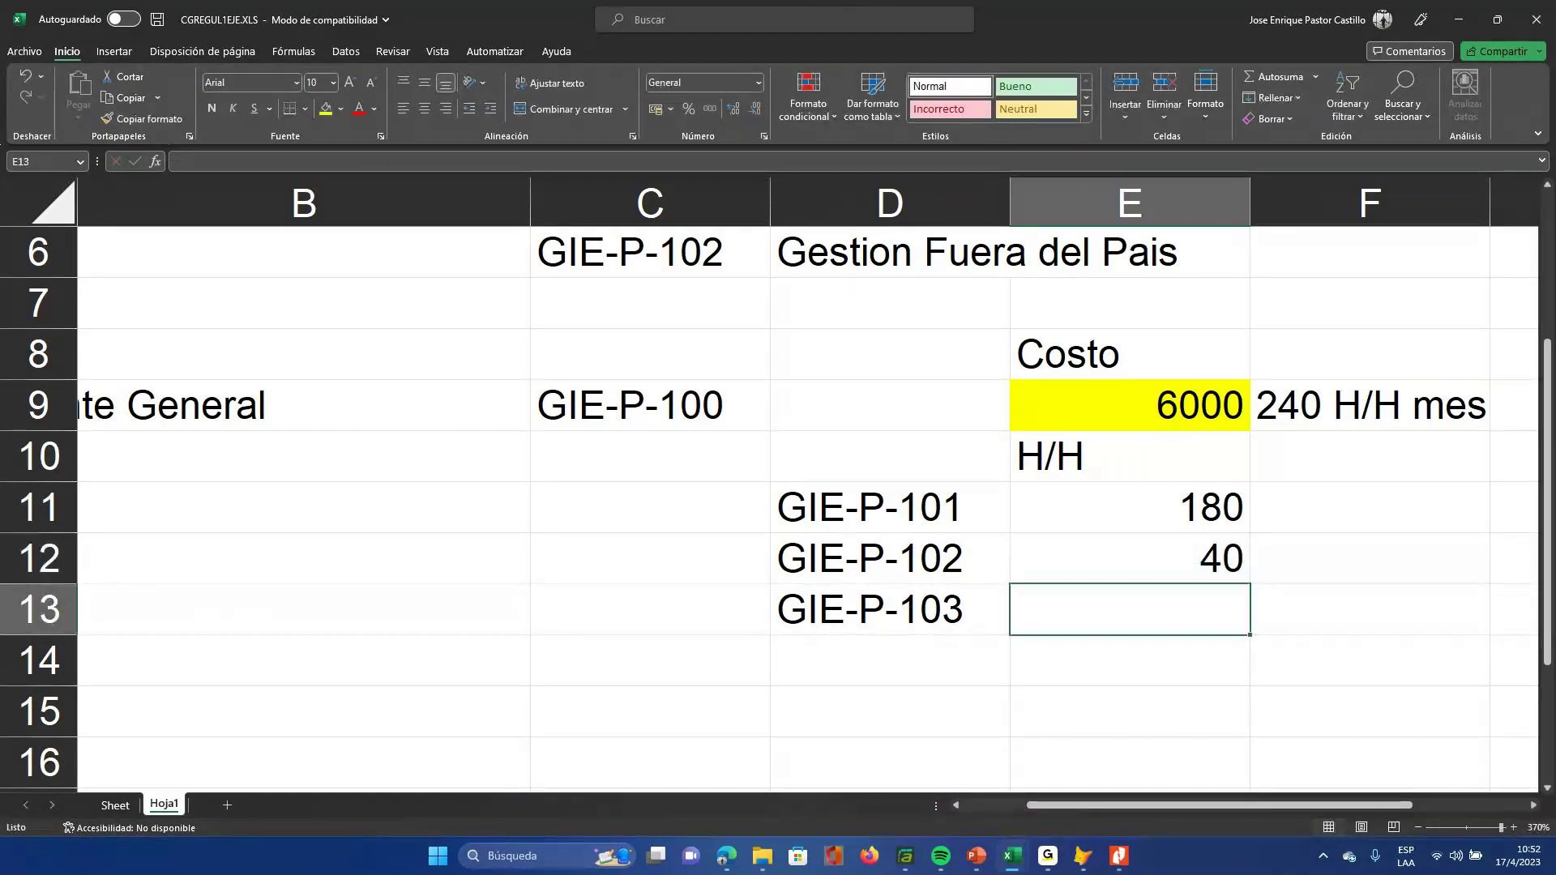
{"action": "type", "text": "20"}
{"action": "key", "text": "Return"}
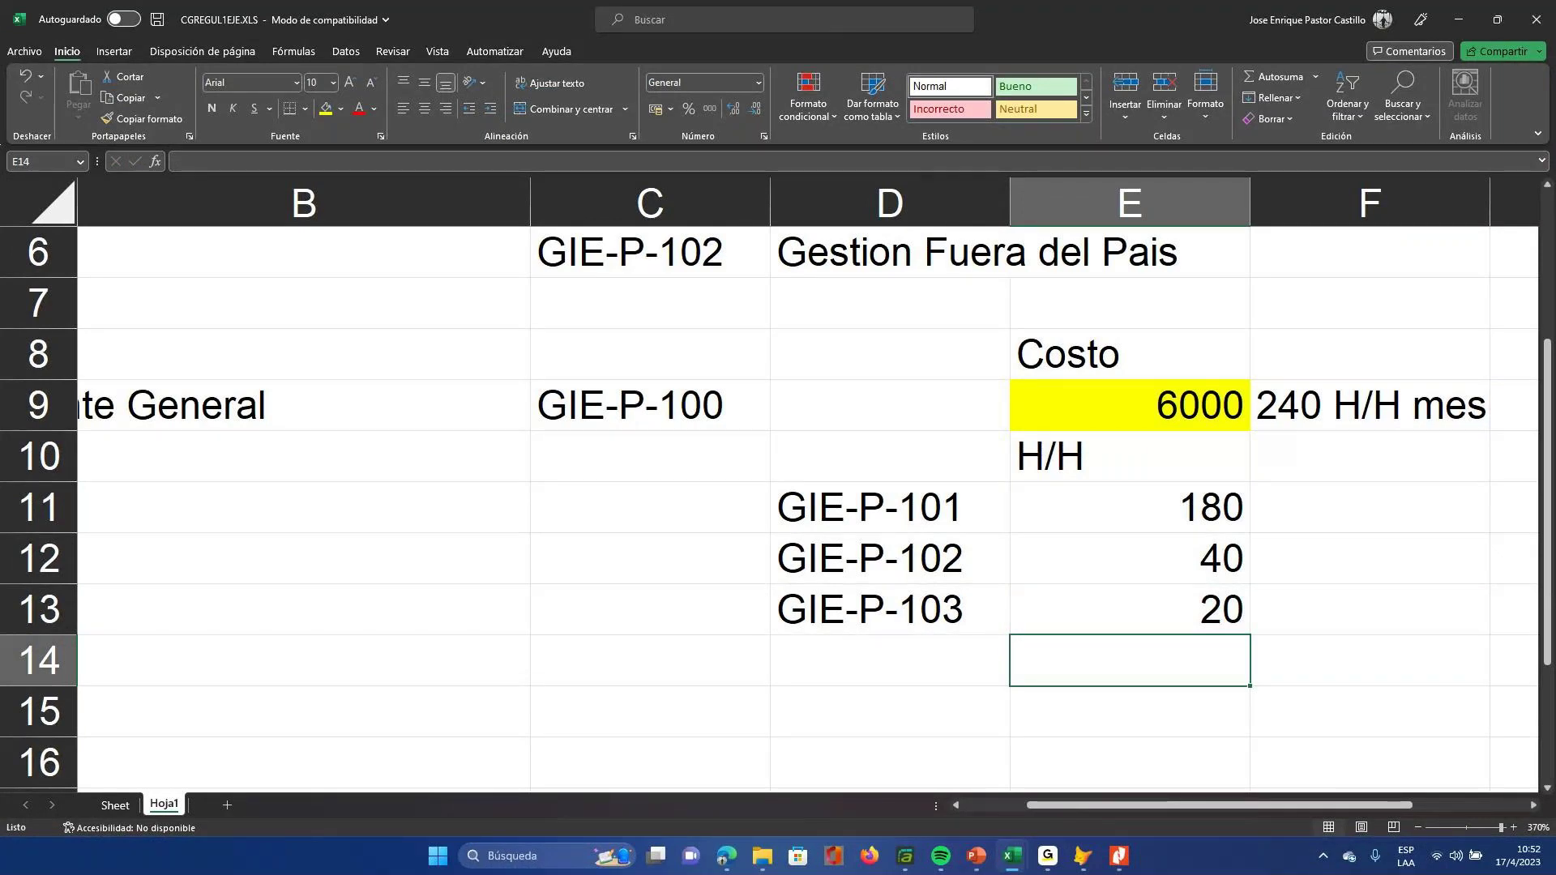
- Center the H/H heading in cell E10 and fill it with yellow
{"action": "left_click", "coordinate": [1128, 456]}
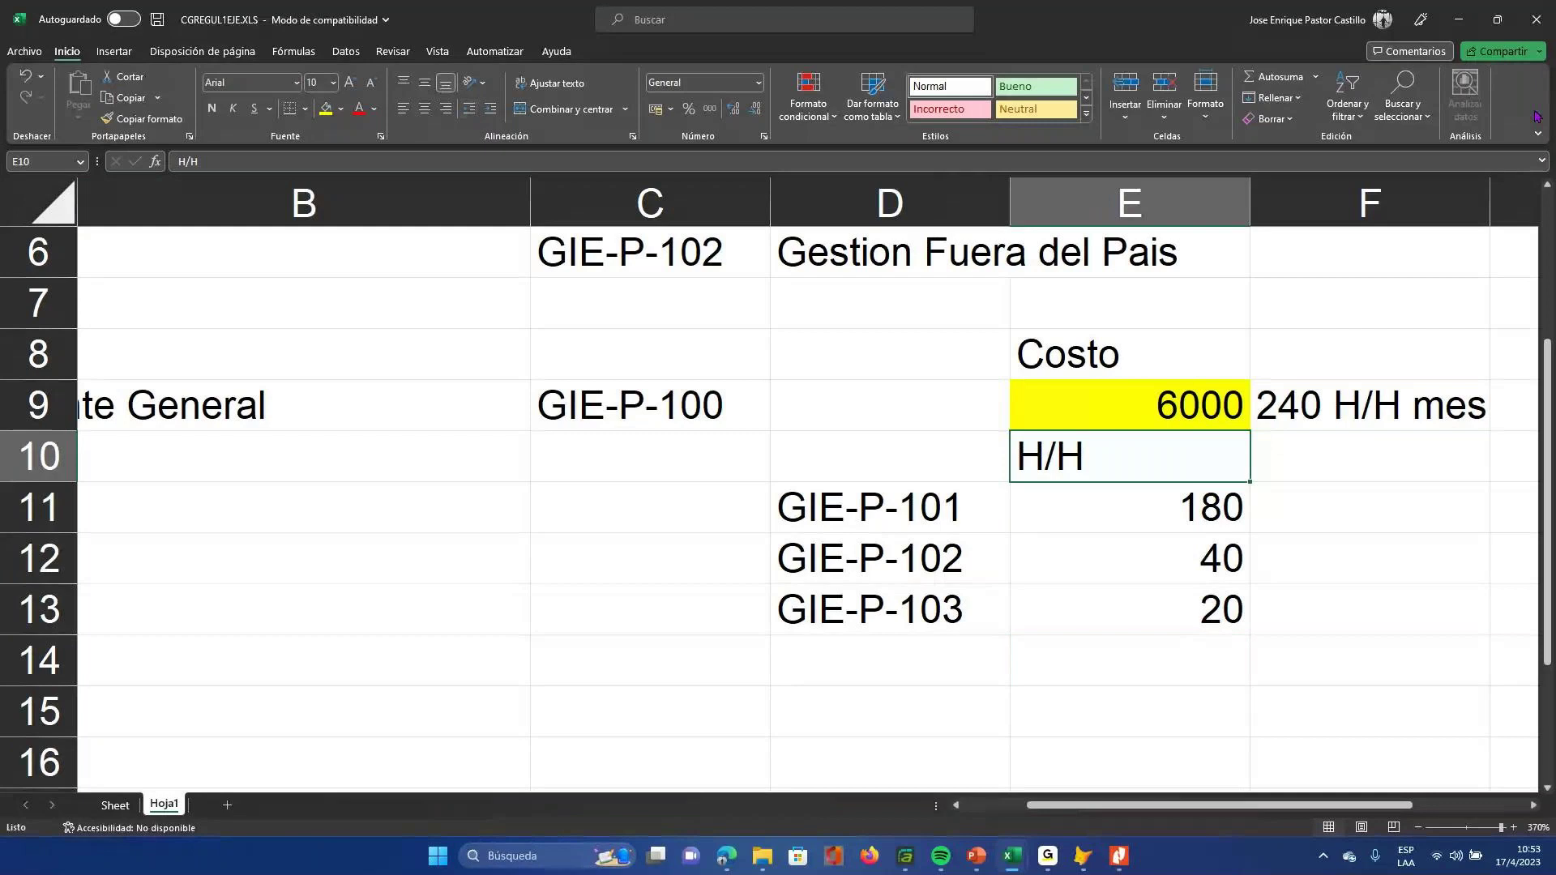
{"action": "left_click", "coordinate": [424, 108]}
{"action": "left_click", "coordinate": [325, 109]}
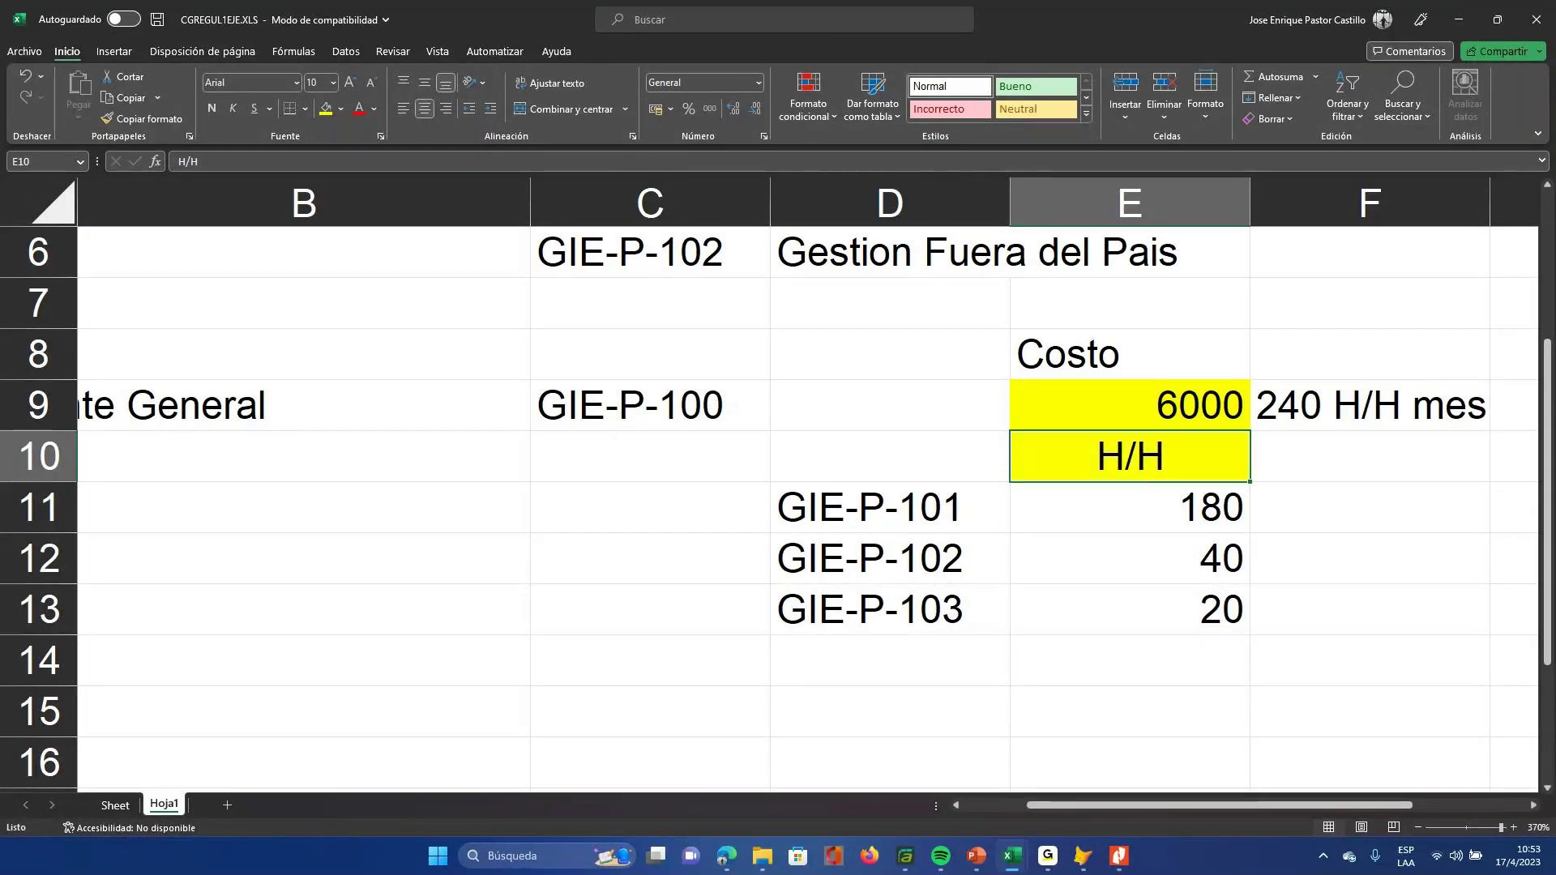
- Select the hours in E11:E13 and then the activity codes with their hours in D11:E13 for review
{"action": "key", "text": "Down"}
{"action": "key", "text": "shift+Down"}
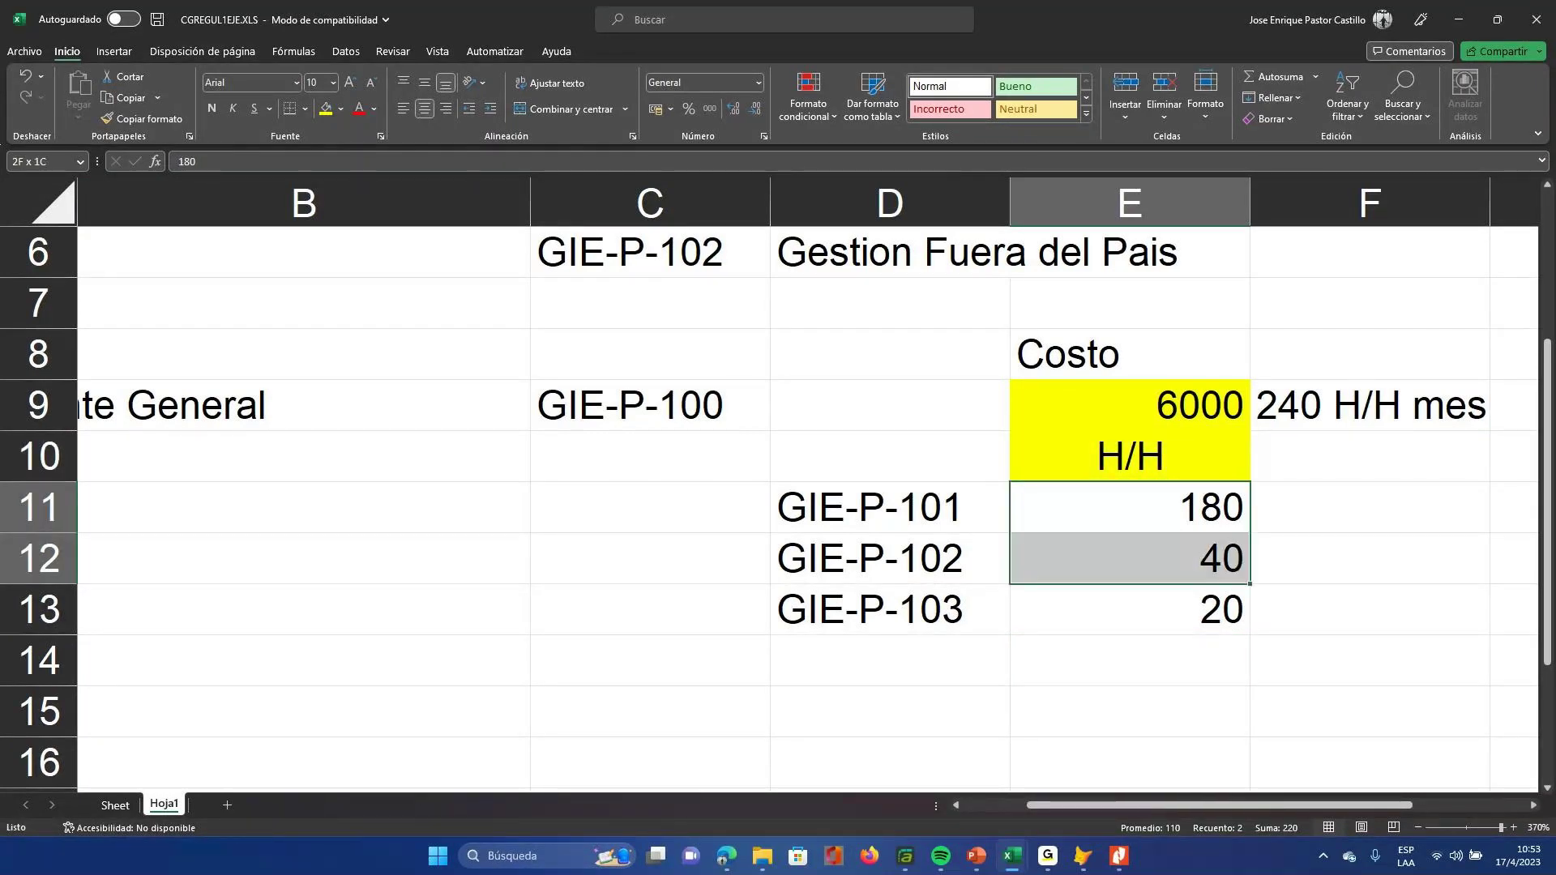
{"action": "key", "text": "shift+Down"}
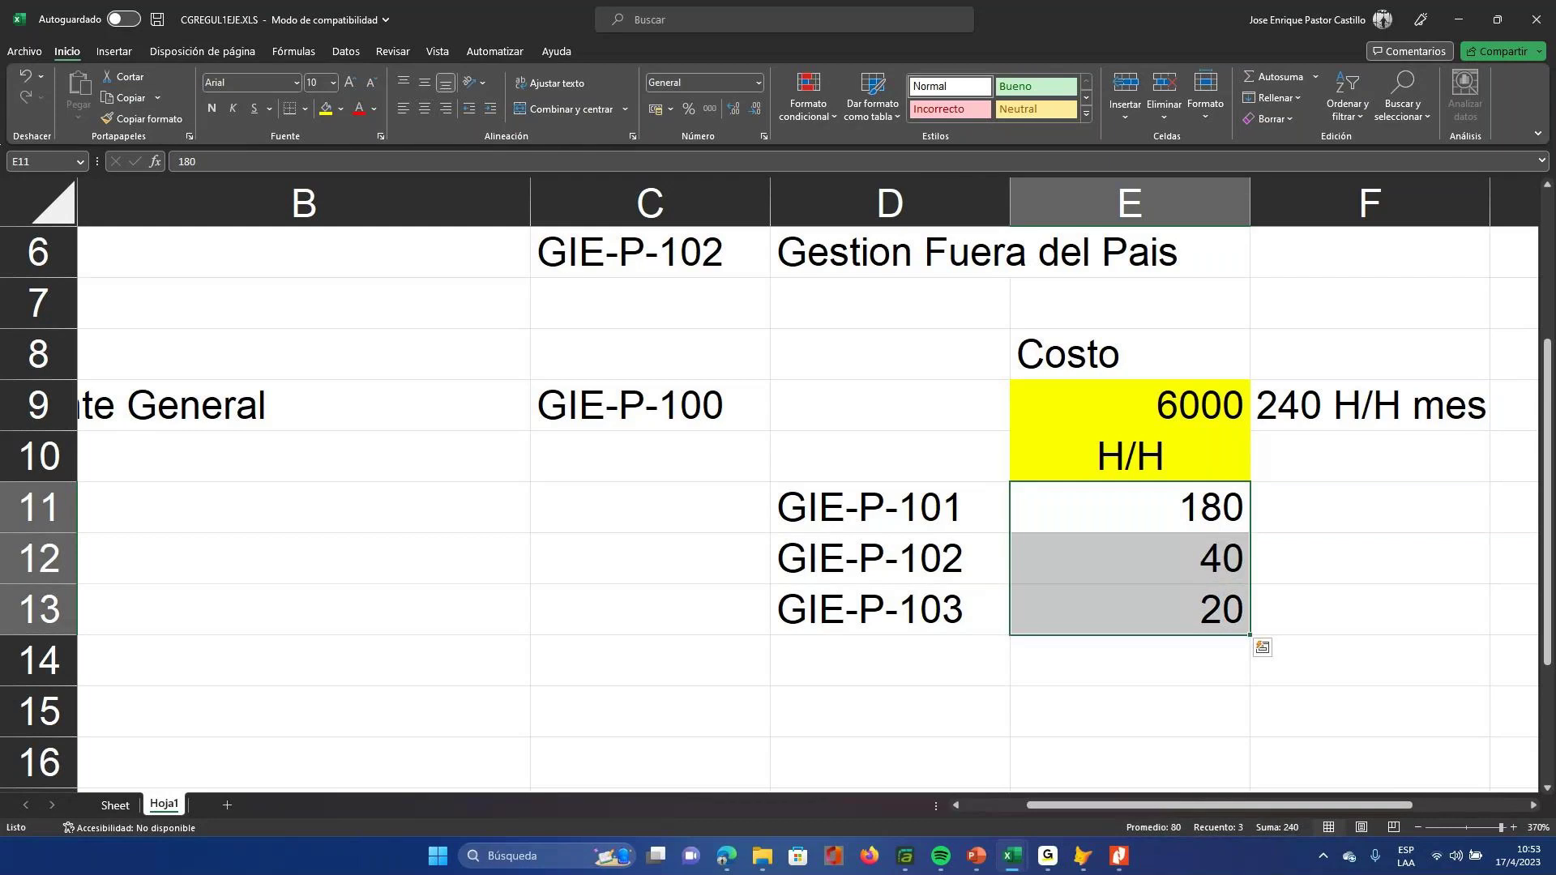
{"action": "key", "text": "Left"}
{"action": "key", "text": "shift+Down"}
{"action": "key", "text": "shift+Down"}
{"action": "key", "text": "shift+Right"}
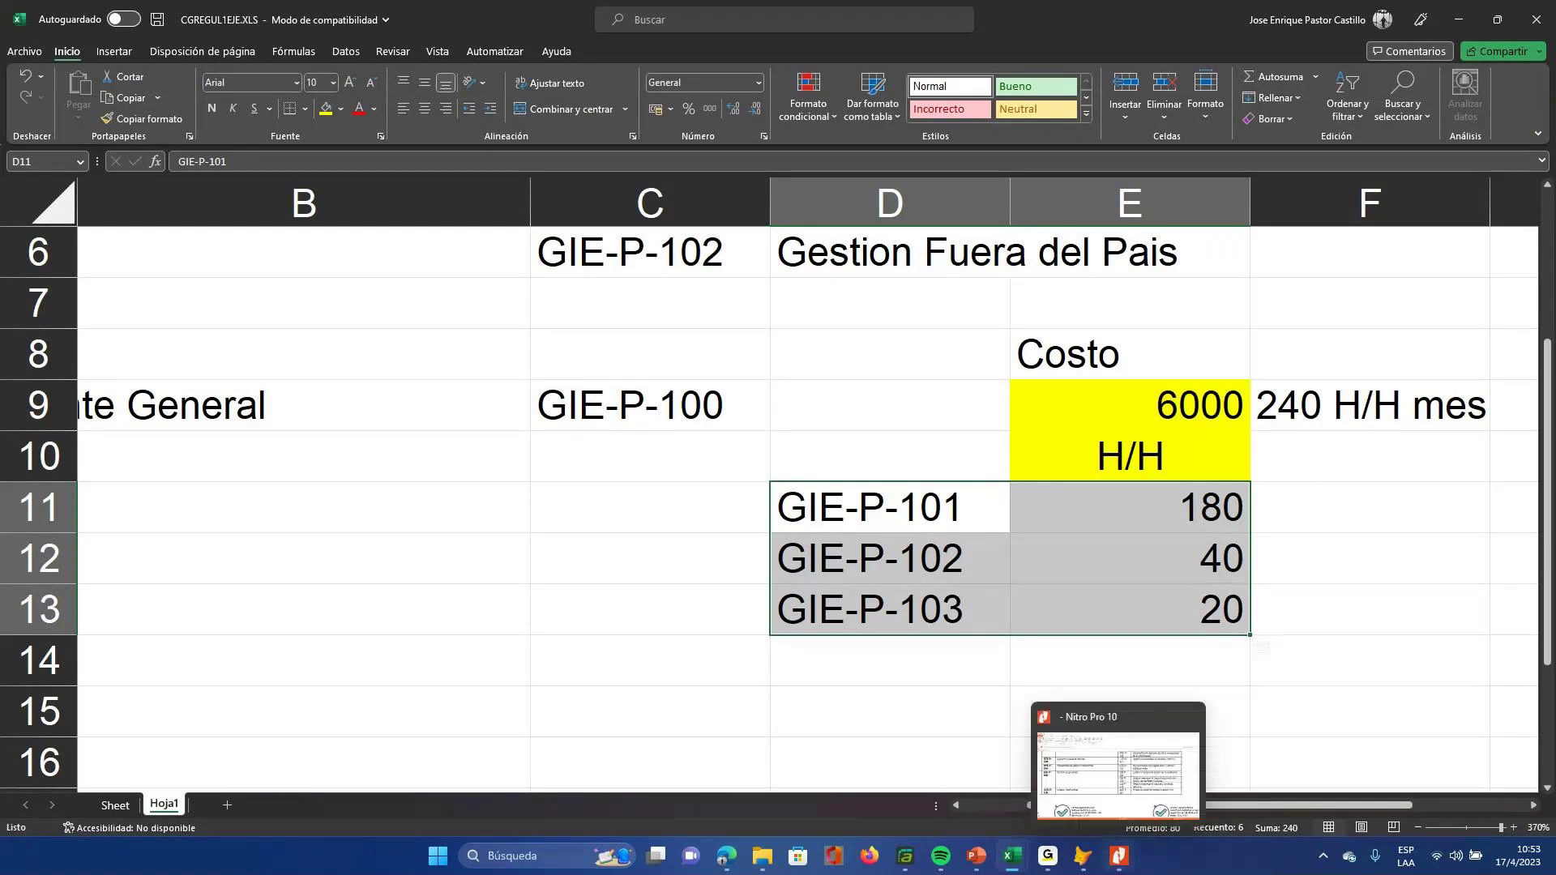
- Switch to the Nitro Pro document to check the GIE-P-100 activity descriptions, and return to the Excel workbook
{"action": "left_click", "coordinate": [1118, 855]}
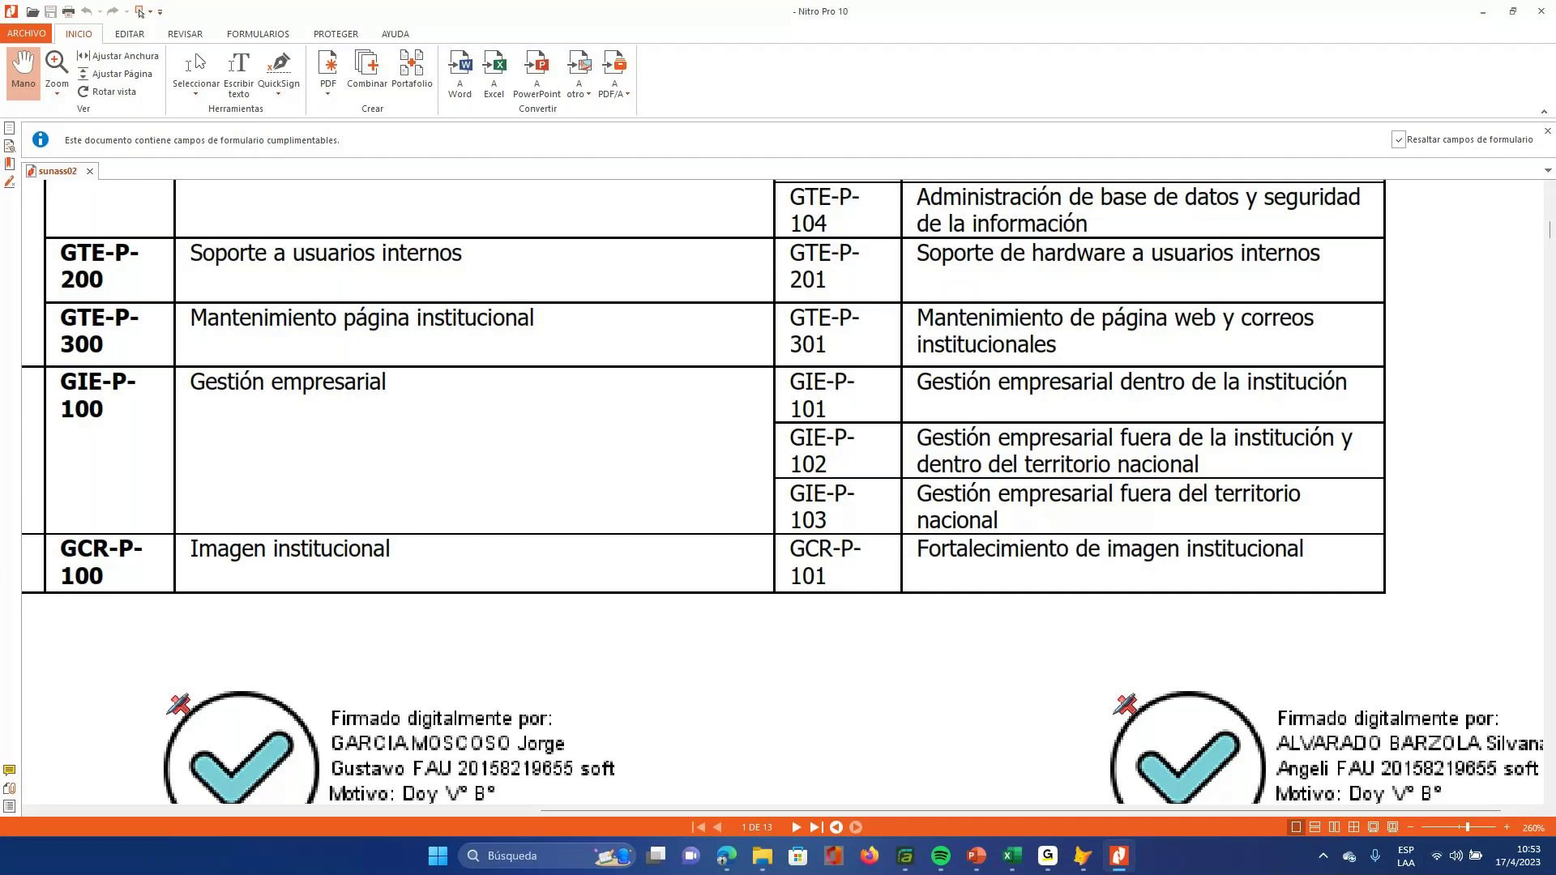
{"action": "mouse_move", "coordinate": [1011, 856]}
{"action": "left_click", "coordinate": [1013, 761]}
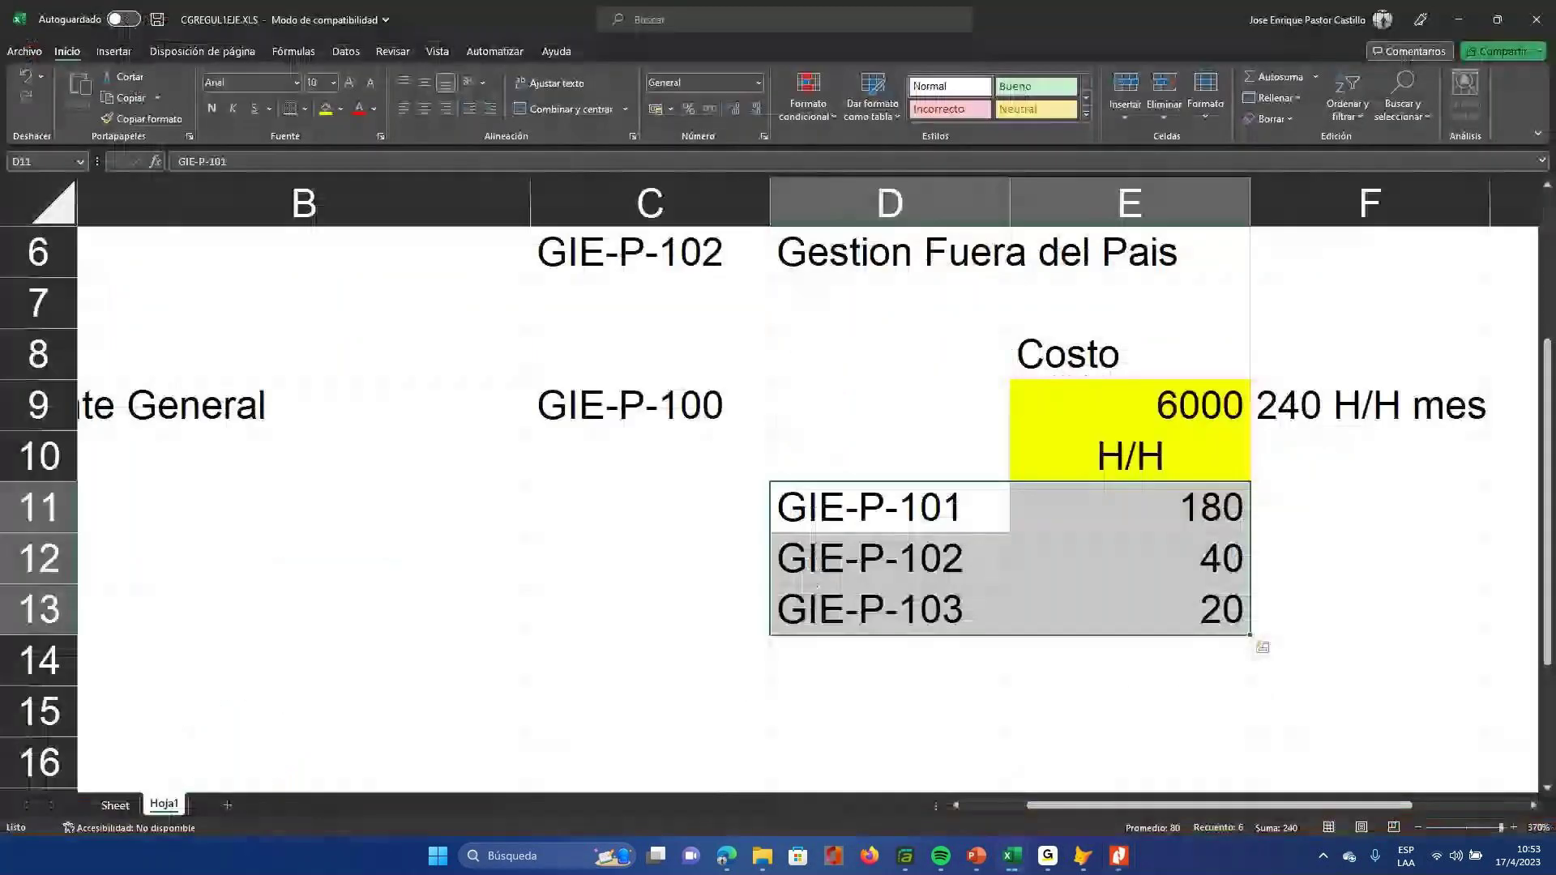
- Review the H/H heading, the activity hours and the cost and monthly hours on the Gerente General row
{"action": "left_click", "coordinate": [1128, 507]}
{"action": "left_click", "coordinate": [1129, 456]}
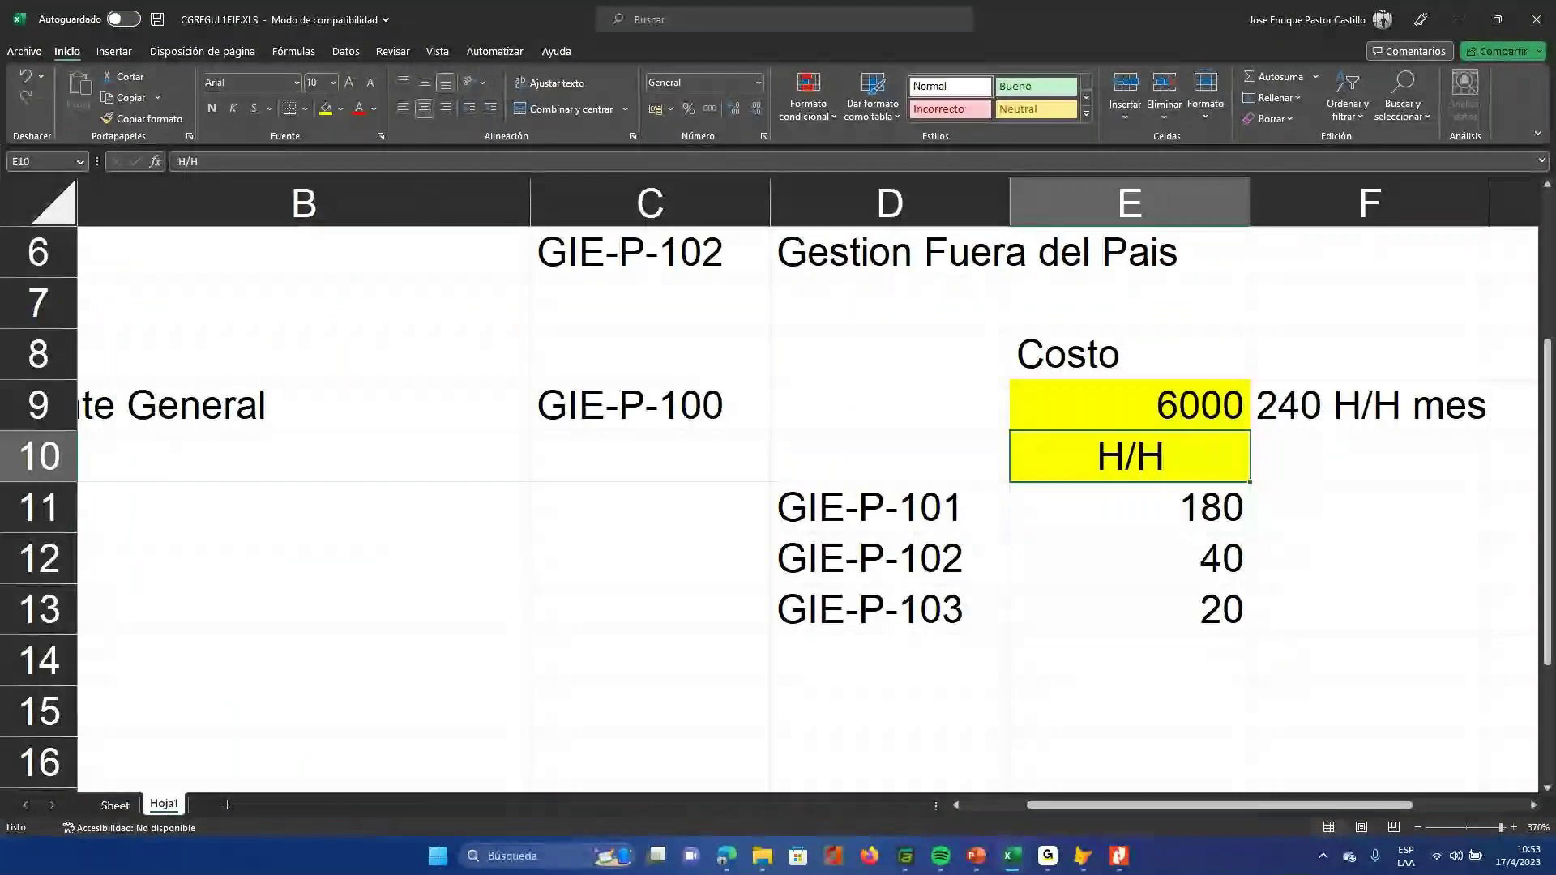
{"action": "left_click_drag", "start_coordinate": [1129, 507], "coordinate": [1128, 609]}
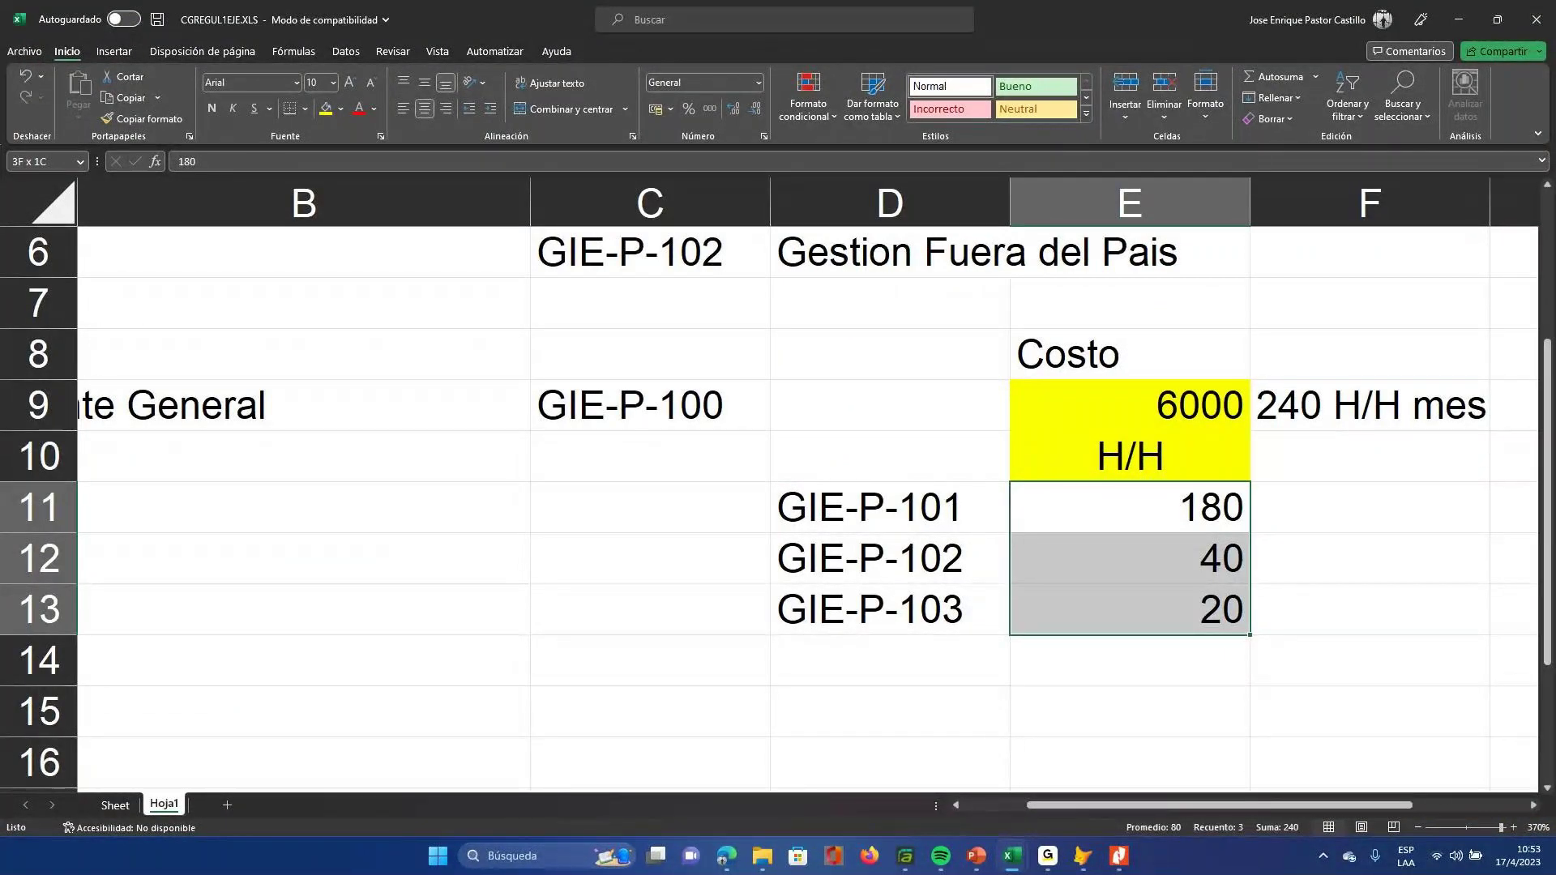
{"action": "left_click", "coordinate": [1129, 354]}
{"action": "left_click", "coordinate": [1129, 405]}
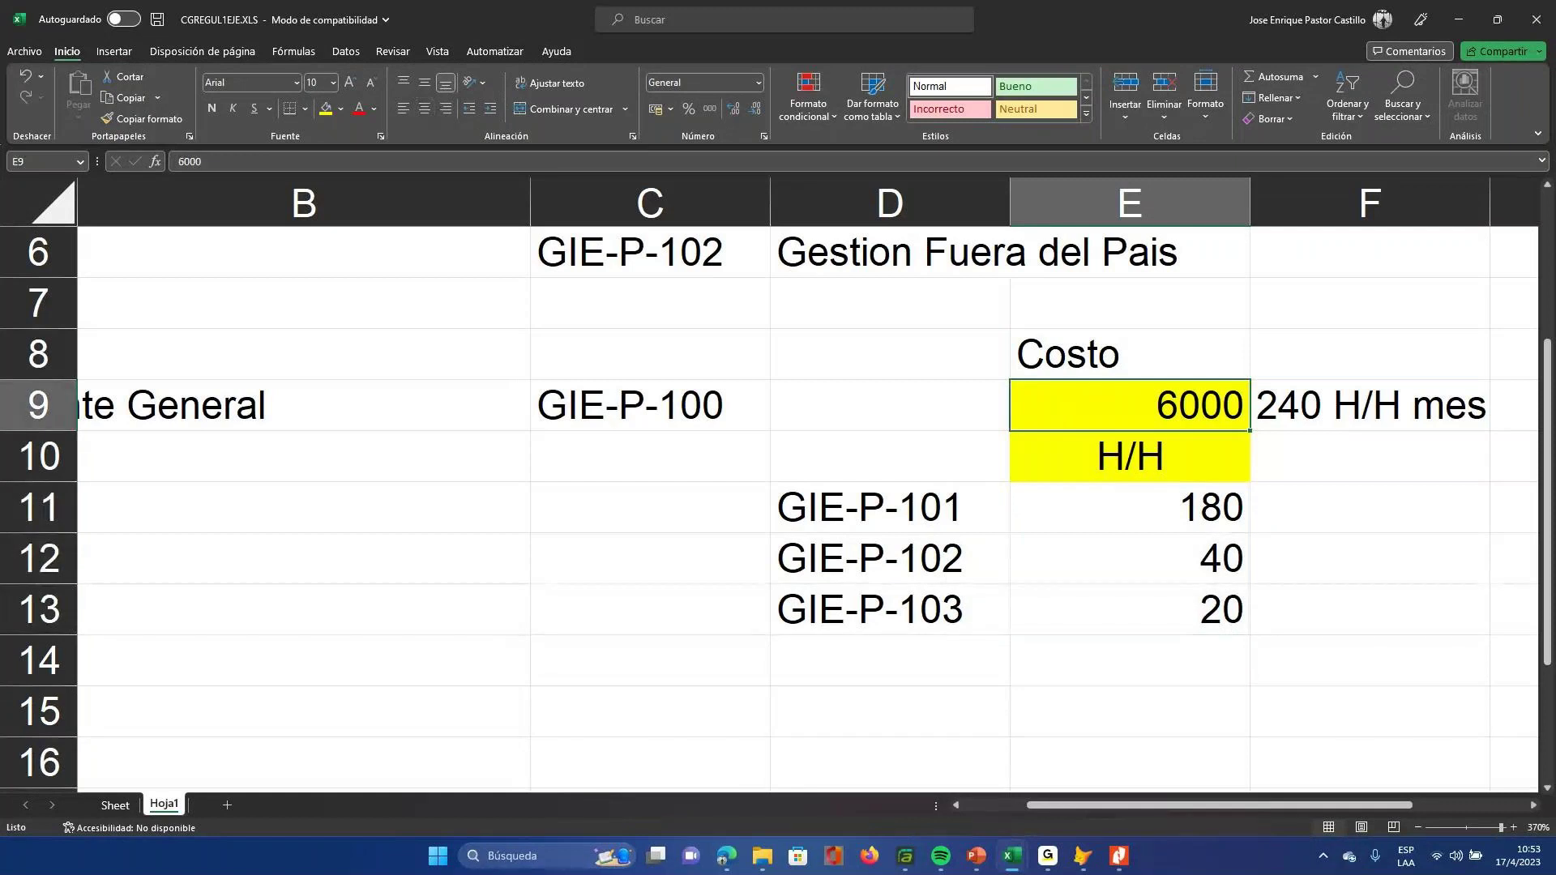
{"action": "left_click", "coordinate": [303, 405]}
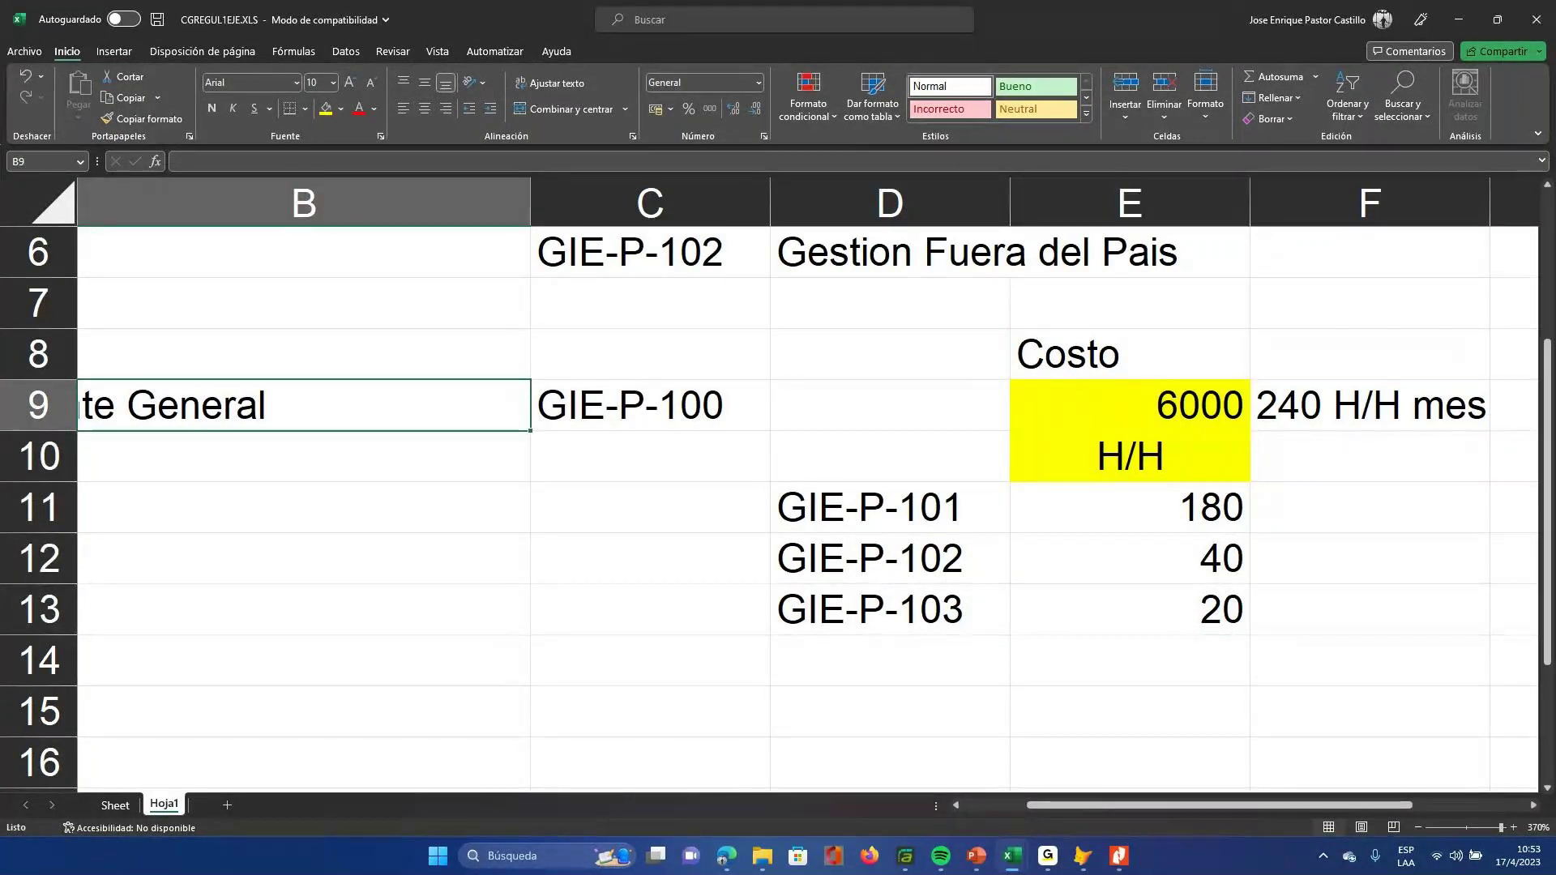
{"action": "scroll", "coordinate": [807, 508], "scroll_direction": "left", "scroll_amount": 1}
{"action": "key", "text": "Right"}
{"action": "key", "text": "Right"}
{"action": "key", "text": "Right"}
{"action": "key", "text": "Right"}
{"action": "key", "text": "Right"}
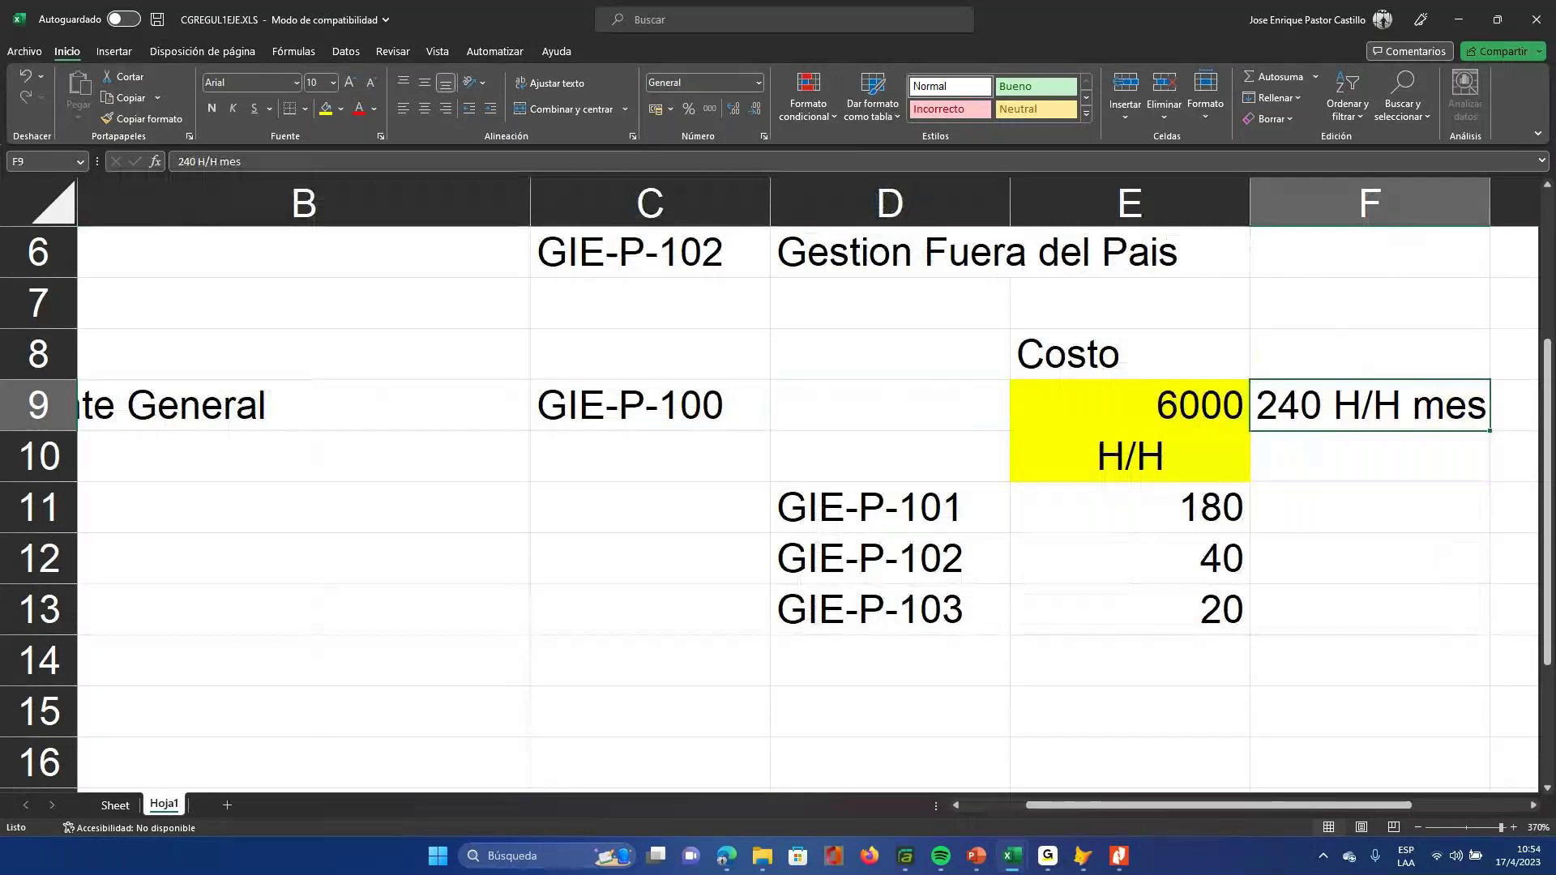
- Examine the Gerente General actor in row 9 together with the activity codes in D11:D13 and their hours in E11:E13
{"action": "key", "text": "Left"}
{"action": "key", "text": "Left"}
{"action": "key", "text": "Left"}
{"action": "key", "text": "Left"}
{"action": "key", "text": "Left"}
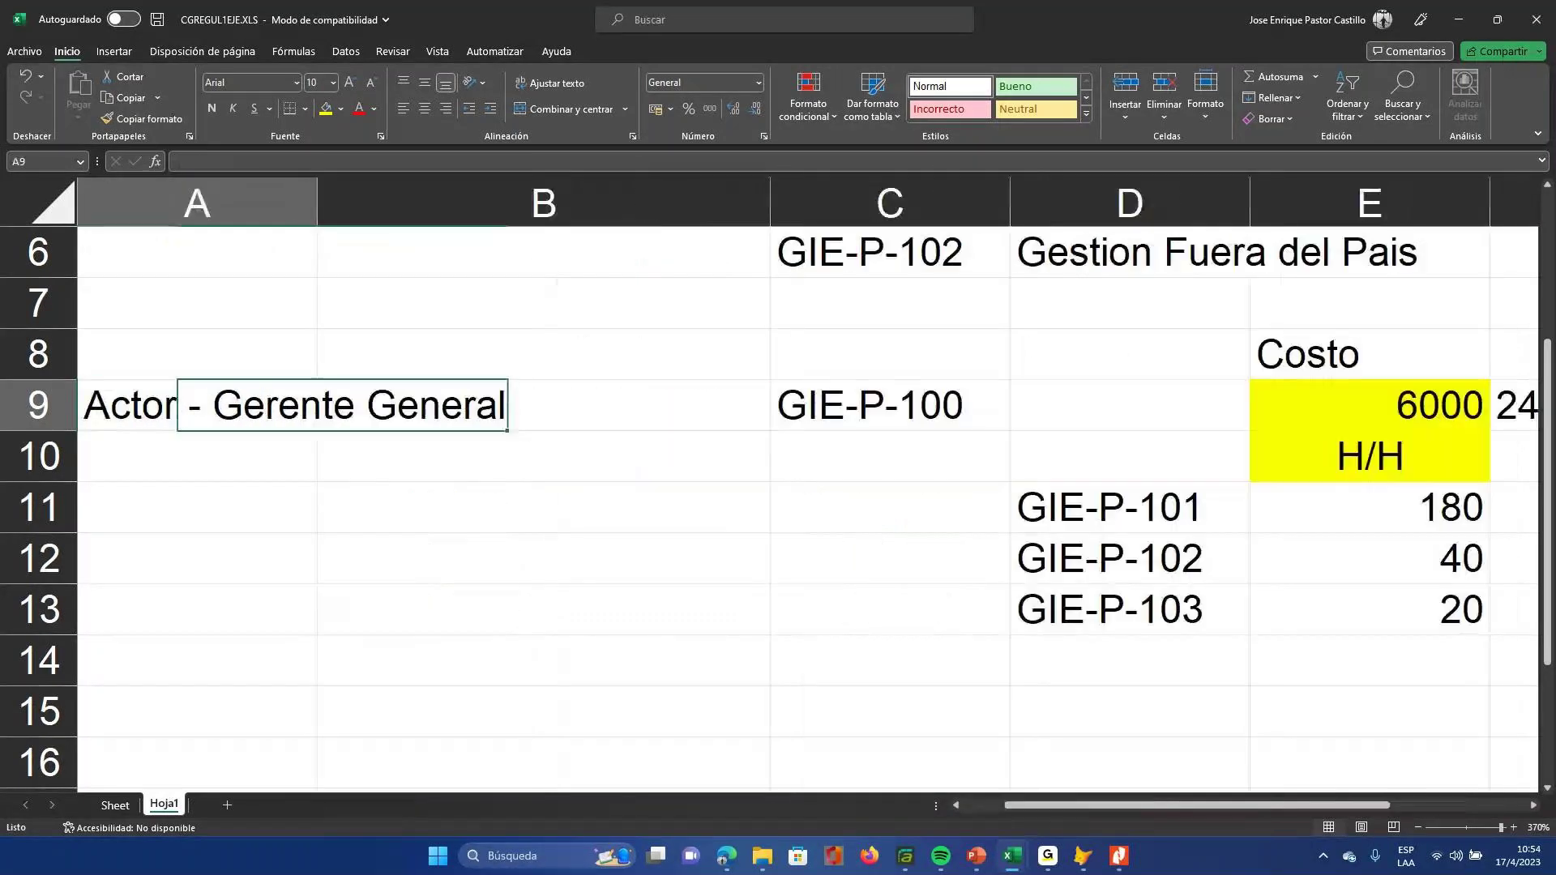
{"action": "key", "text": "Right"}
{"action": "key", "text": "Down"}
{"action": "key", "text": "Right"}
{"action": "key", "text": "Down"}
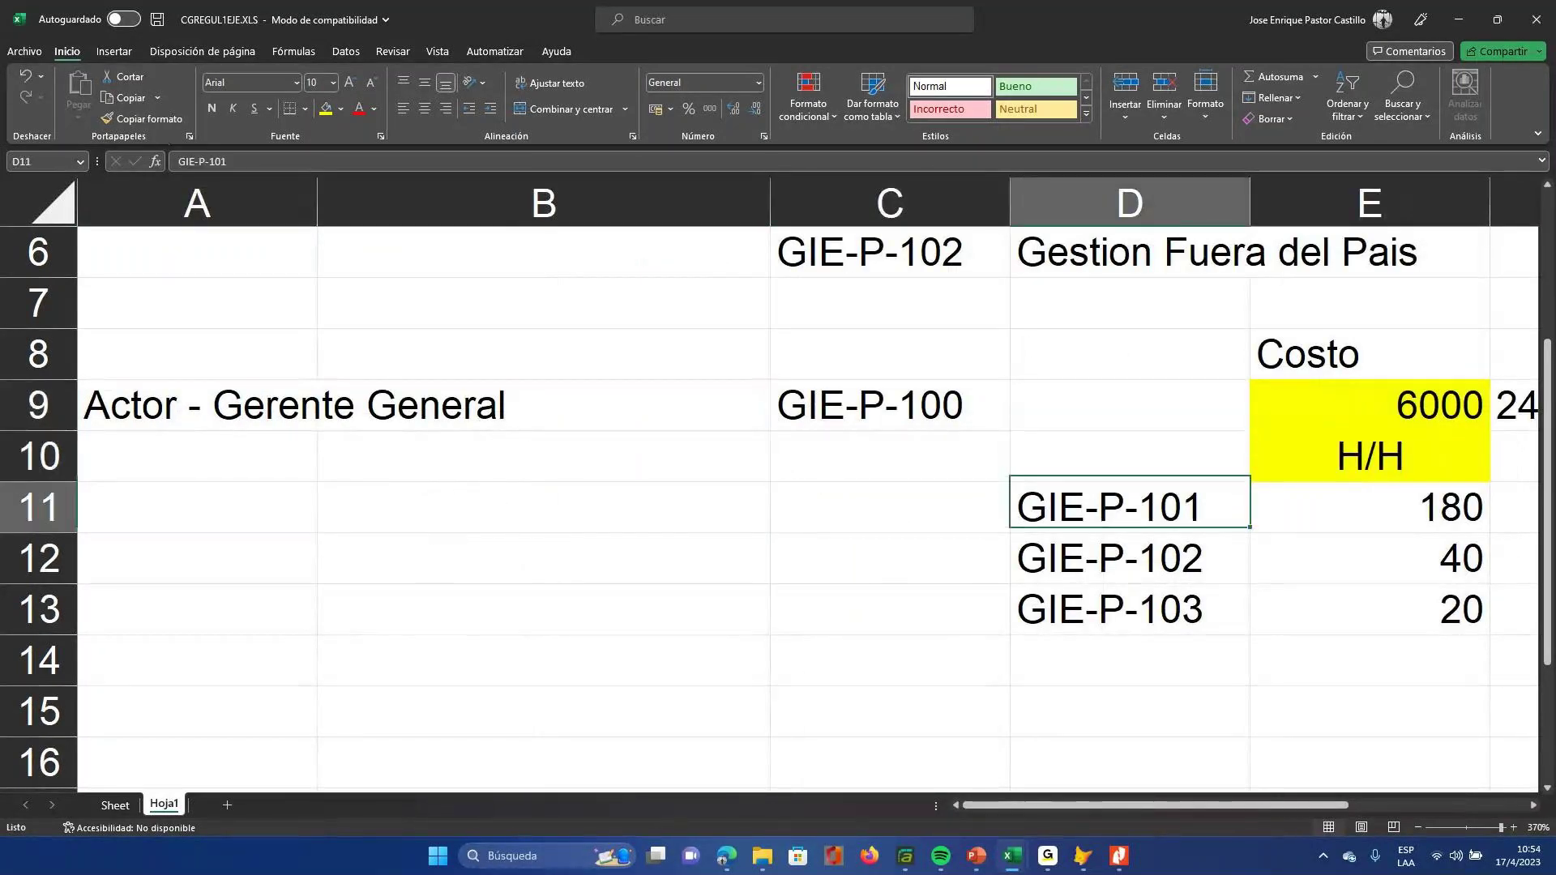
{"action": "key", "text": "shift+Down"}
{"action": "key", "text": "shift+Down"}
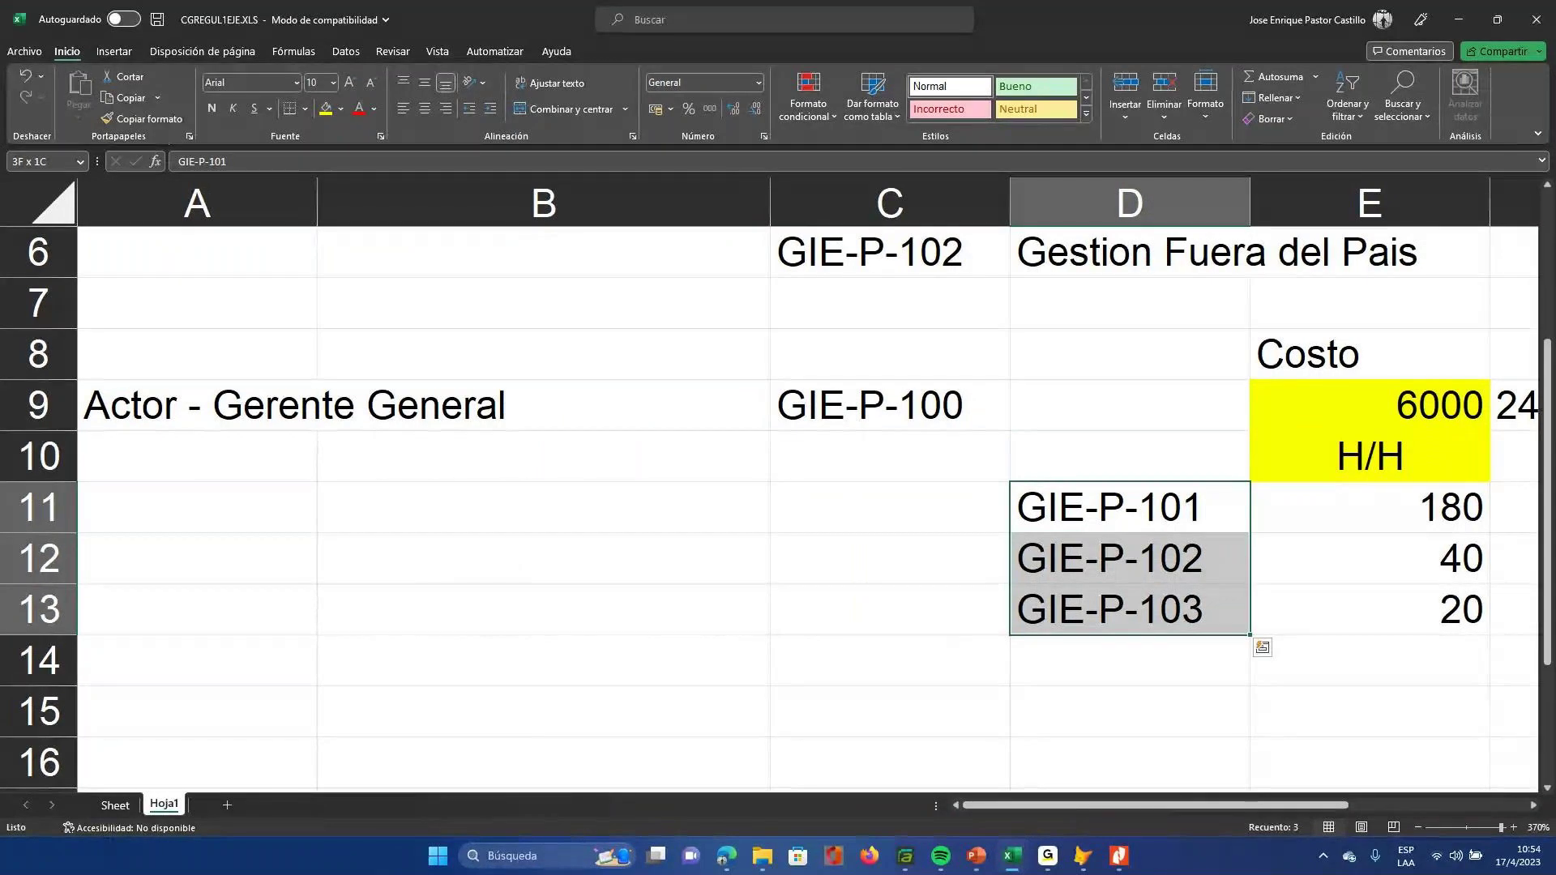
{"action": "key", "text": "Right"}
{"action": "key", "text": "shift+Down"}
{"action": "key", "text": "shift+Down"}
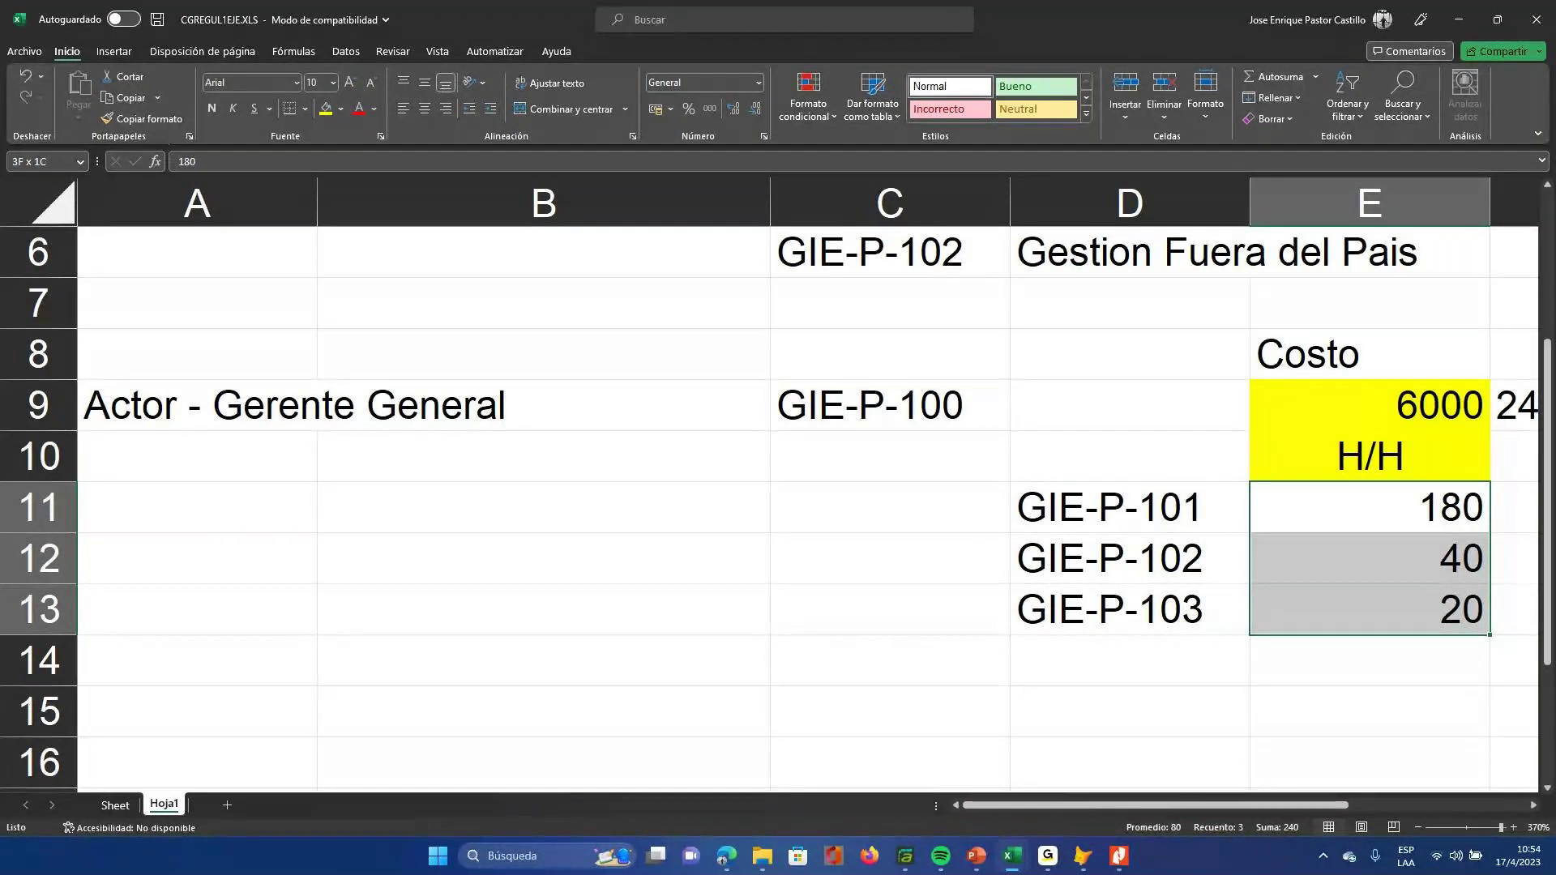
- Check the H/H heading in E10, and switch to the PowerPoint guide's Gestión de Actividades slide on resource inductors
{"action": "key", "text": "Up"}
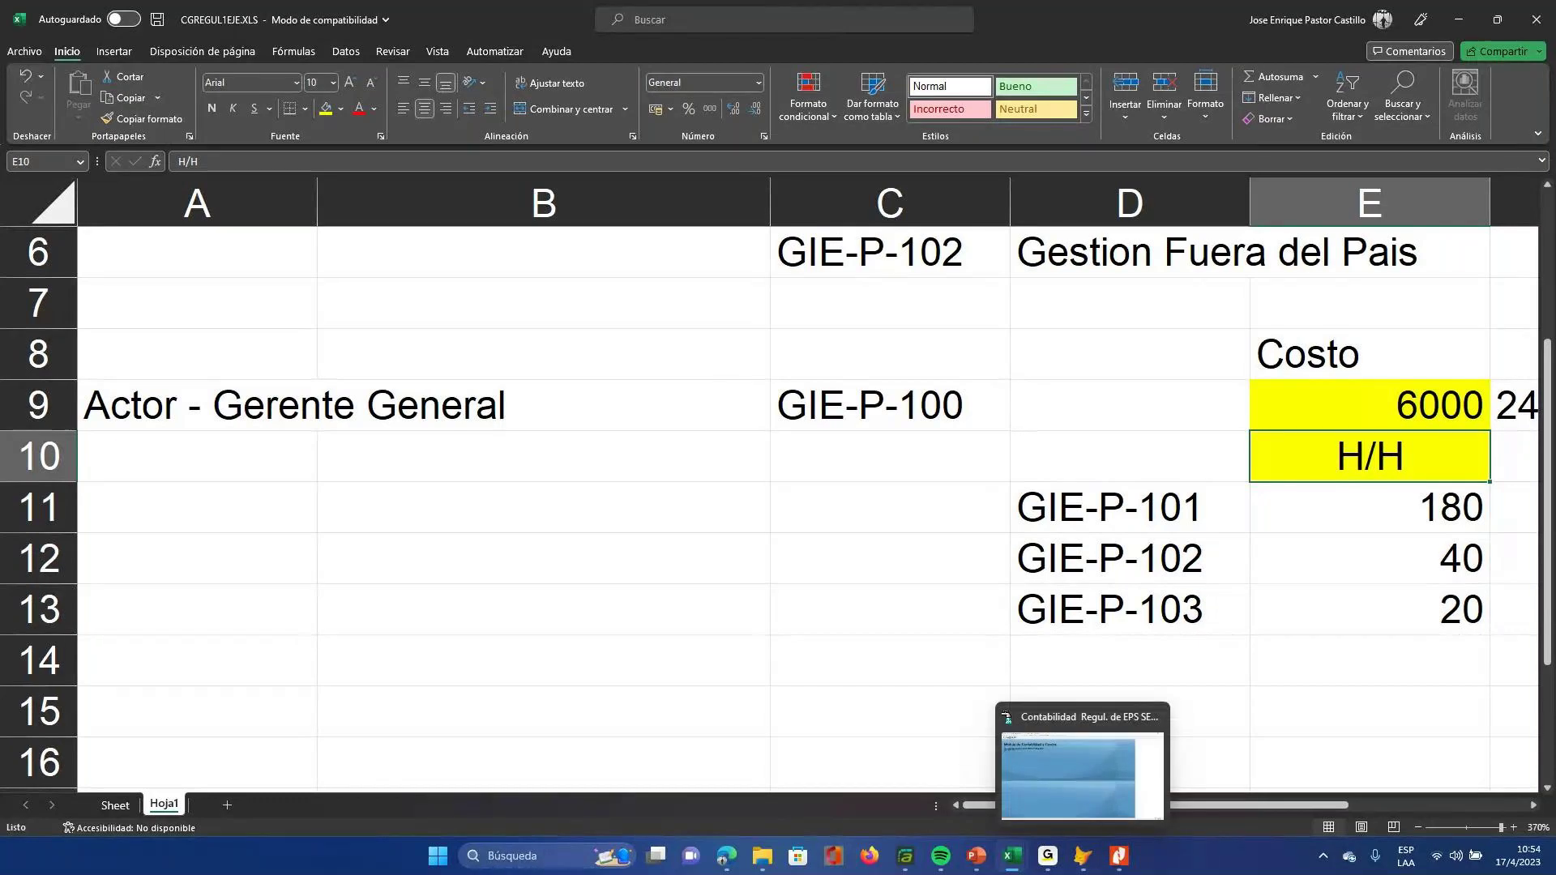
{"action": "mouse_move", "coordinate": [975, 856]}
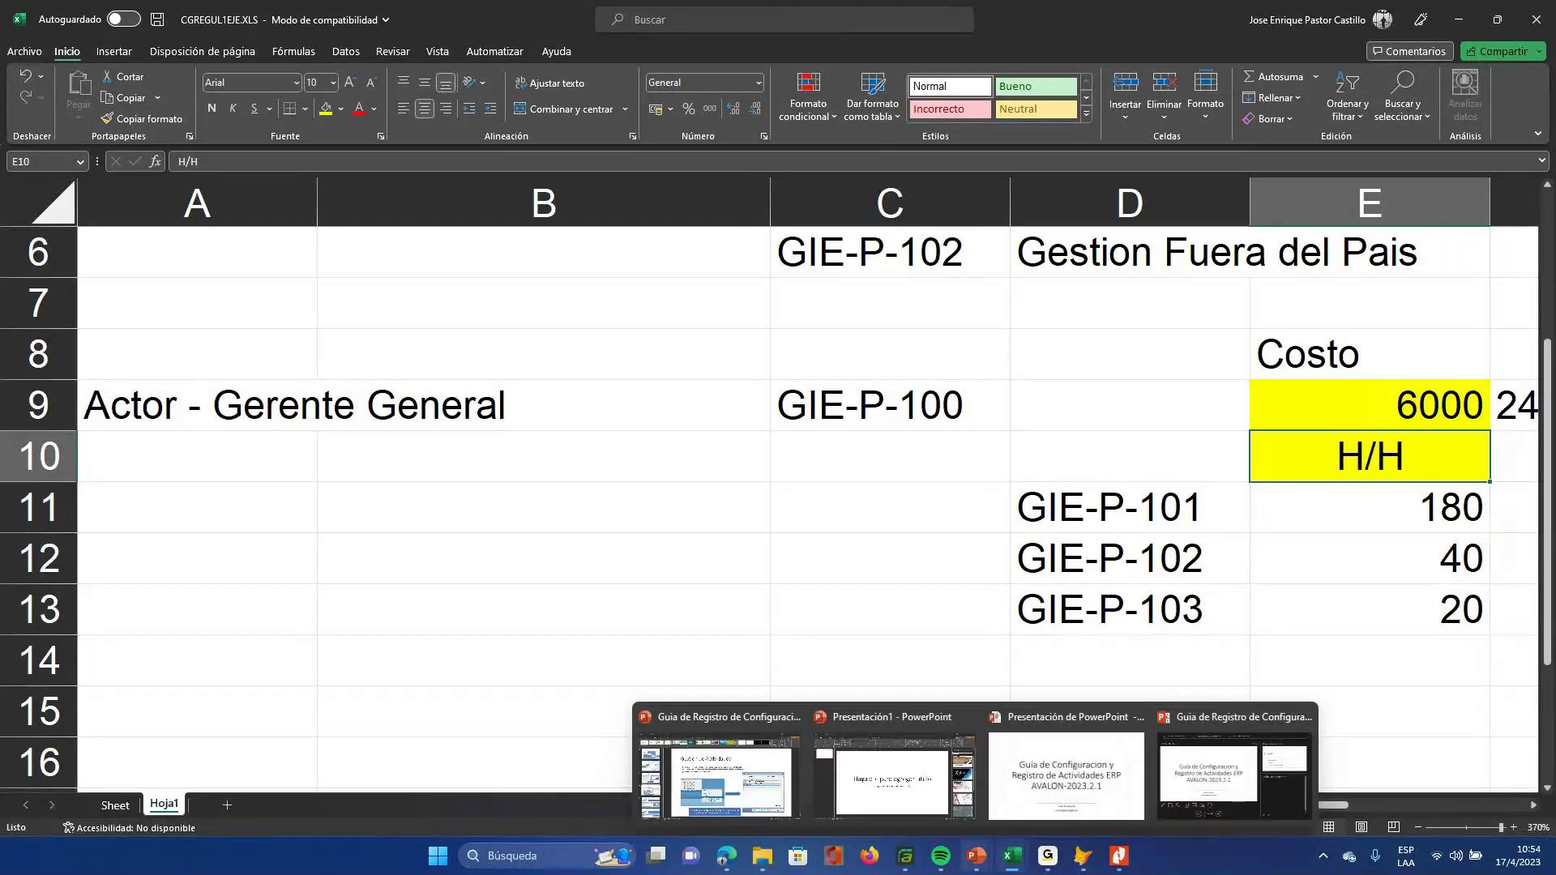
{"action": "left_click", "coordinate": [718, 773]}
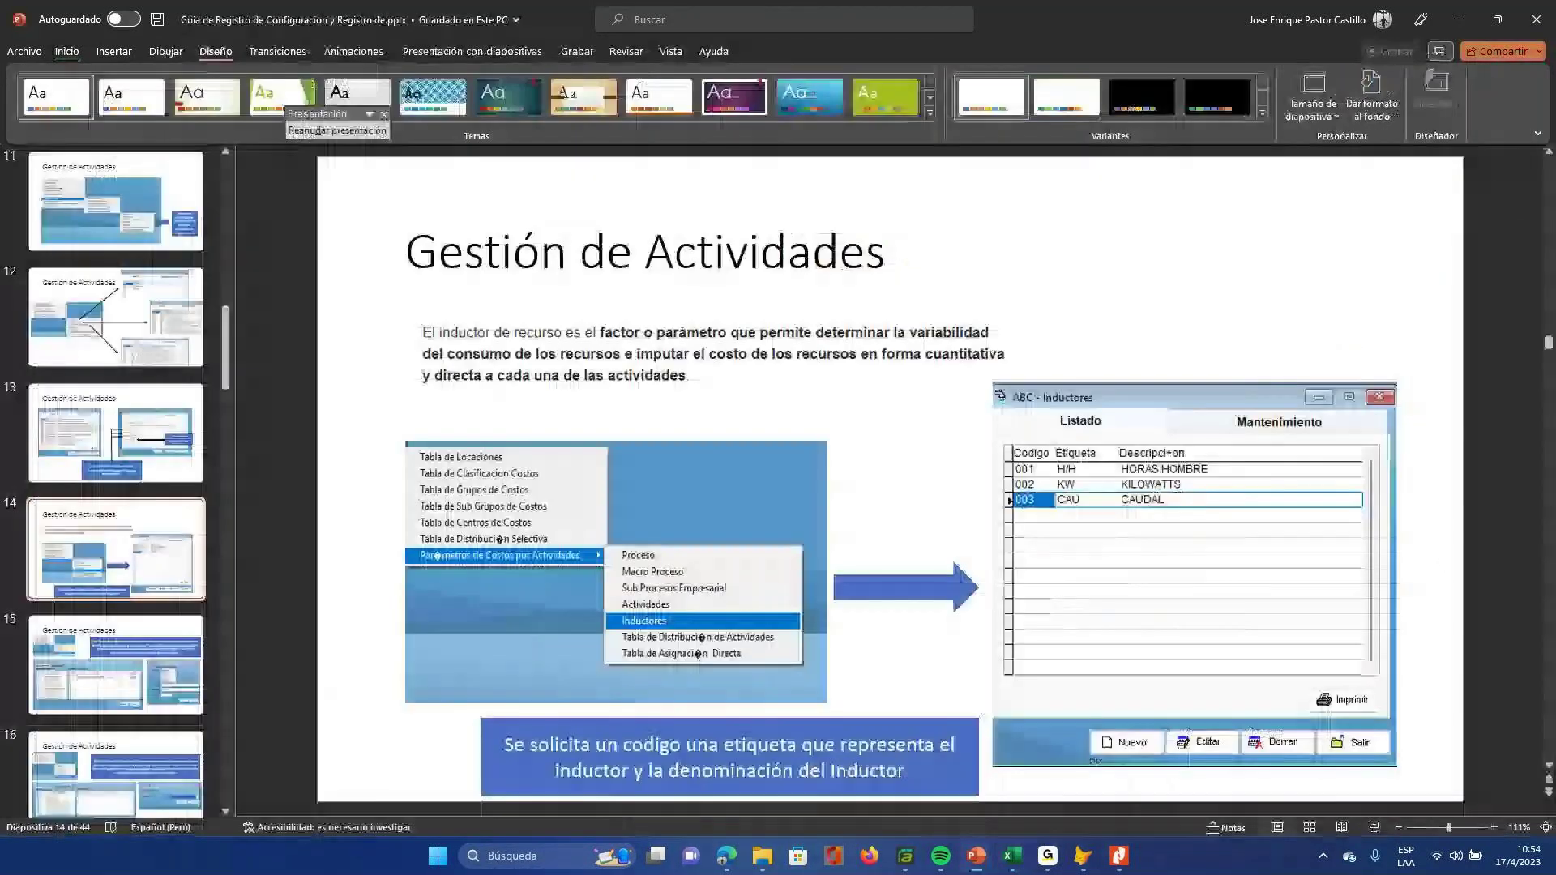
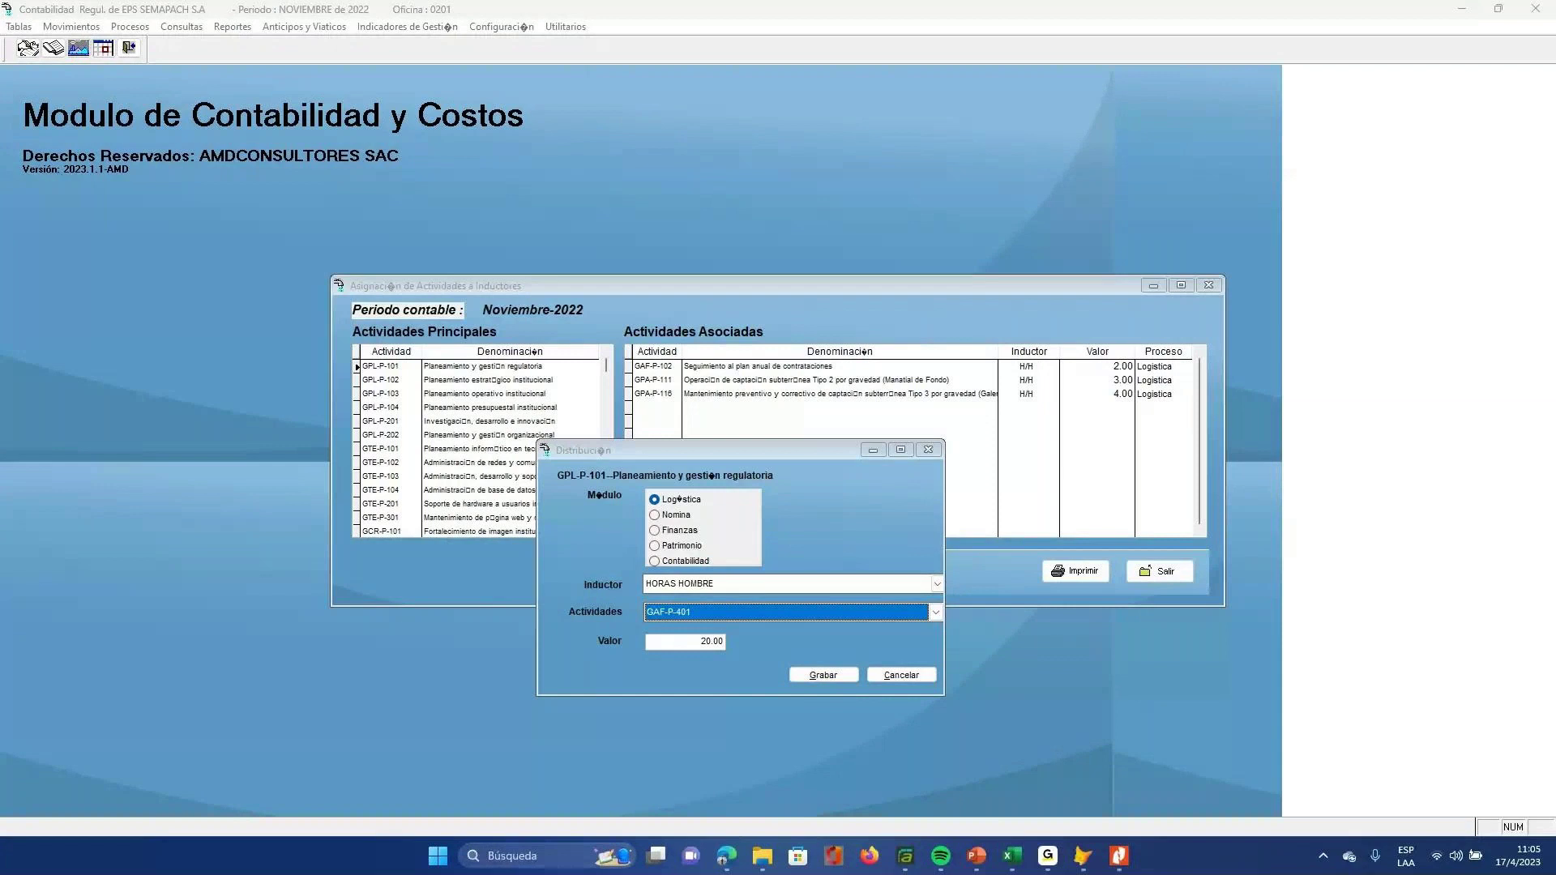
- Save the Logística distribution of GPL-P-101 to activity GAF-P-401 with inductor HORAS HOMBRE and value 20.00, leaving no further entry open
{"action": "key", "text": "alt+g"}
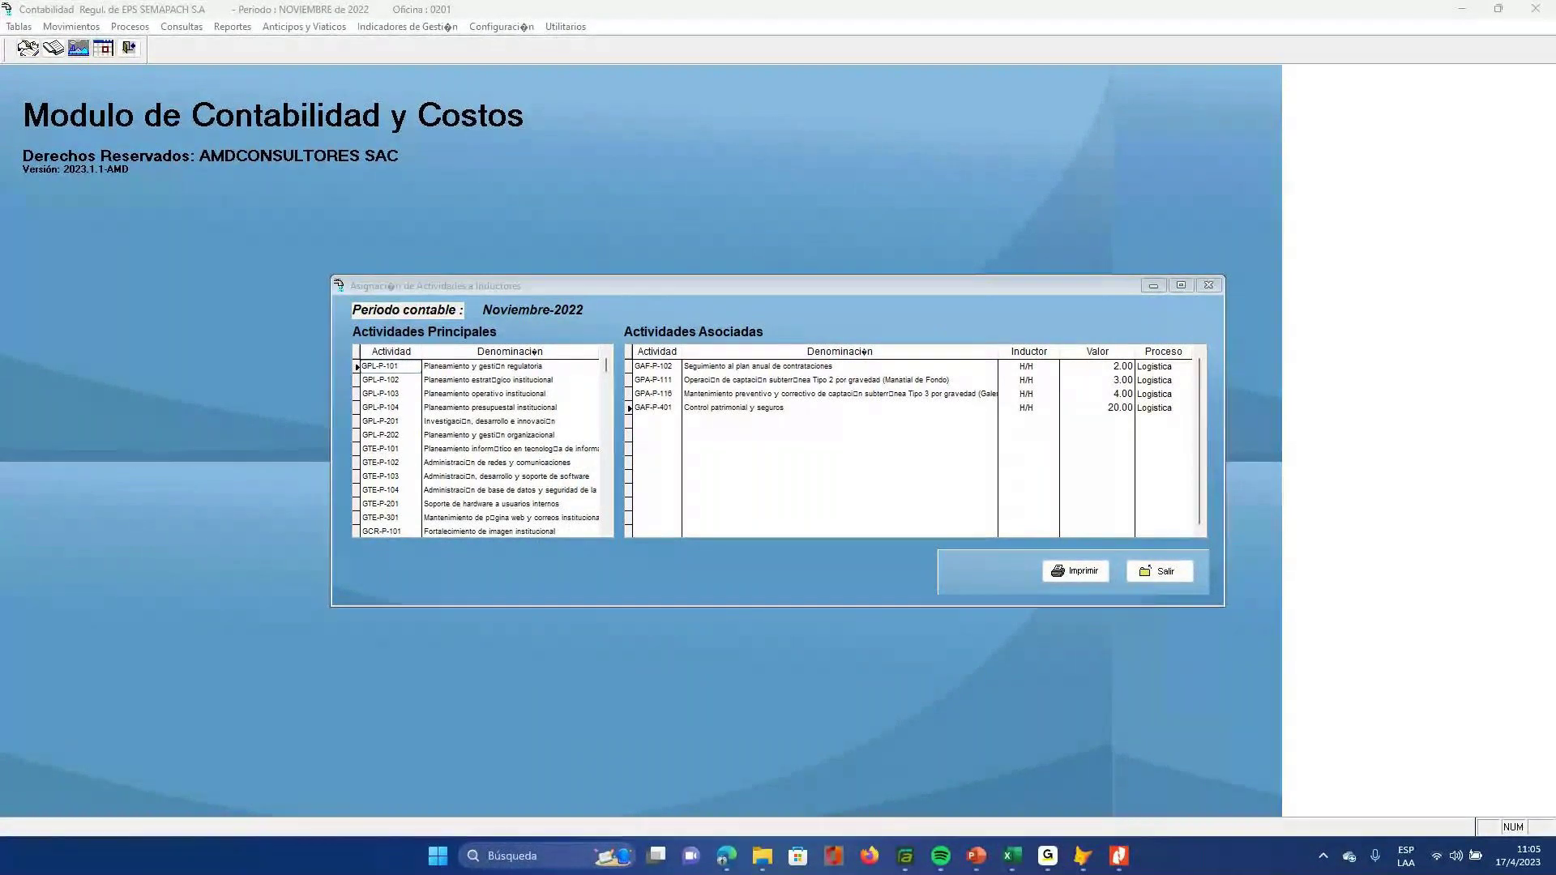
{"action": "left_click_drag", "start_coordinate": [642, 427], "coordinate": [761, 429]}
{"action": "mouse_move", "coordinate": [346, 345]}
{"action": "left_mouse_down"}
{"action": "mouse_move", "coordinate": [334, 356]}
{"action": "mouse_move", "coordinate": [352, 383]}
{"action": "mouse_move", "coordinate": [414, 391]}
{"action": "mouse_move", "coordinate": [422, 362]}
{"action": "mouse_move", "coordinate": [308, 353]}
{"action": "left_mouse_up"}
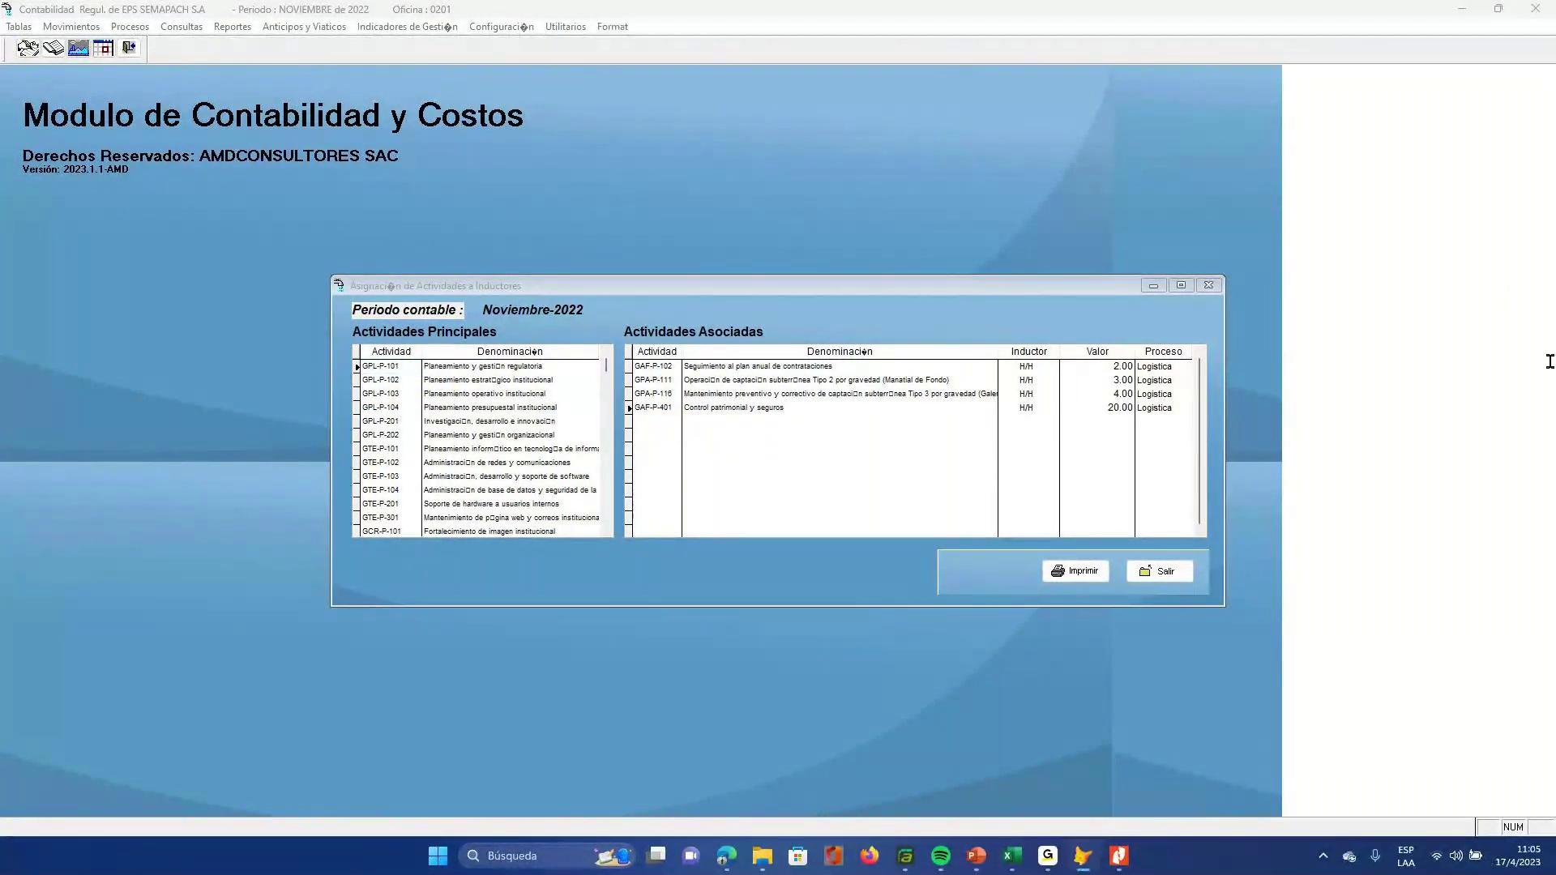
{"action": "key", "text": "Return"}
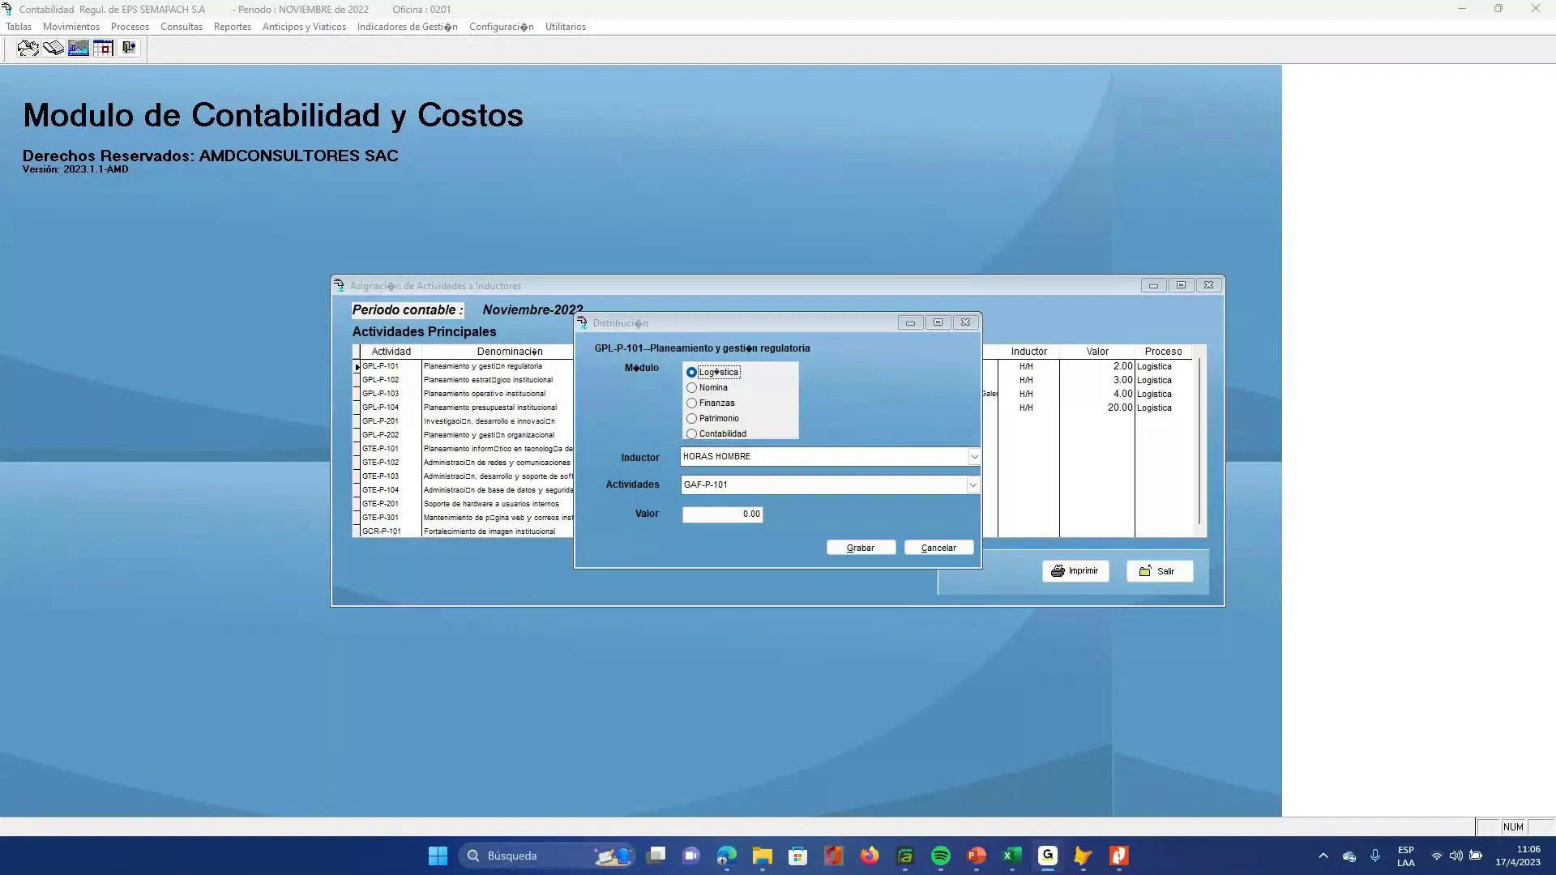
{"action": "key", "text": "Escape"}
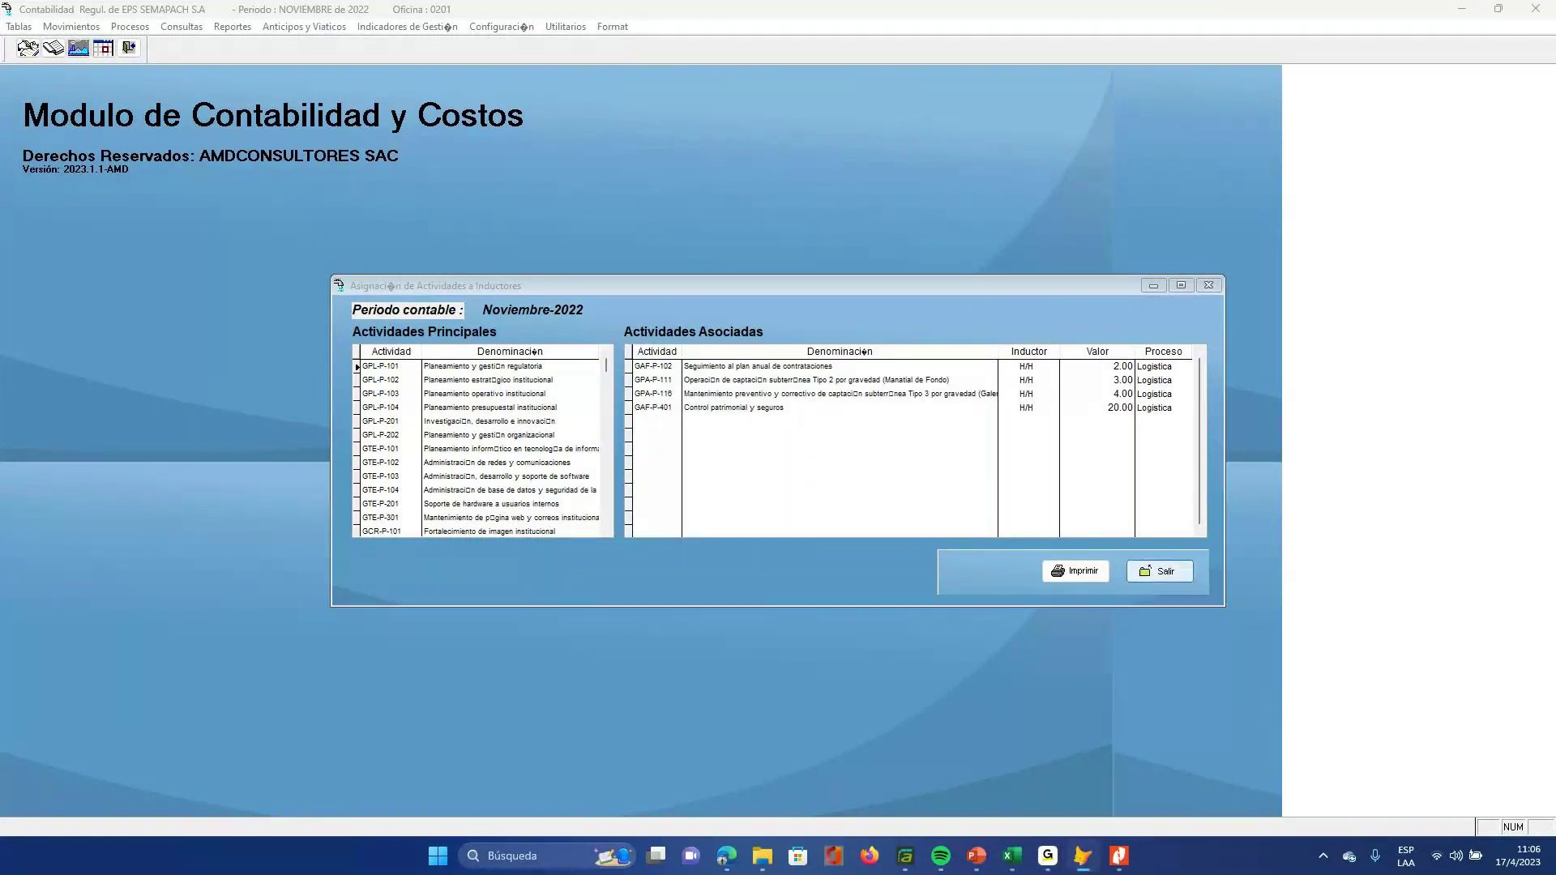
- Switch to the CGREGUL1EJE workbook in Excel and fill the Gerente General actor cells A9:B9 with yellow
{"action": "mouse_move", "coordinate": [1012, 856]}
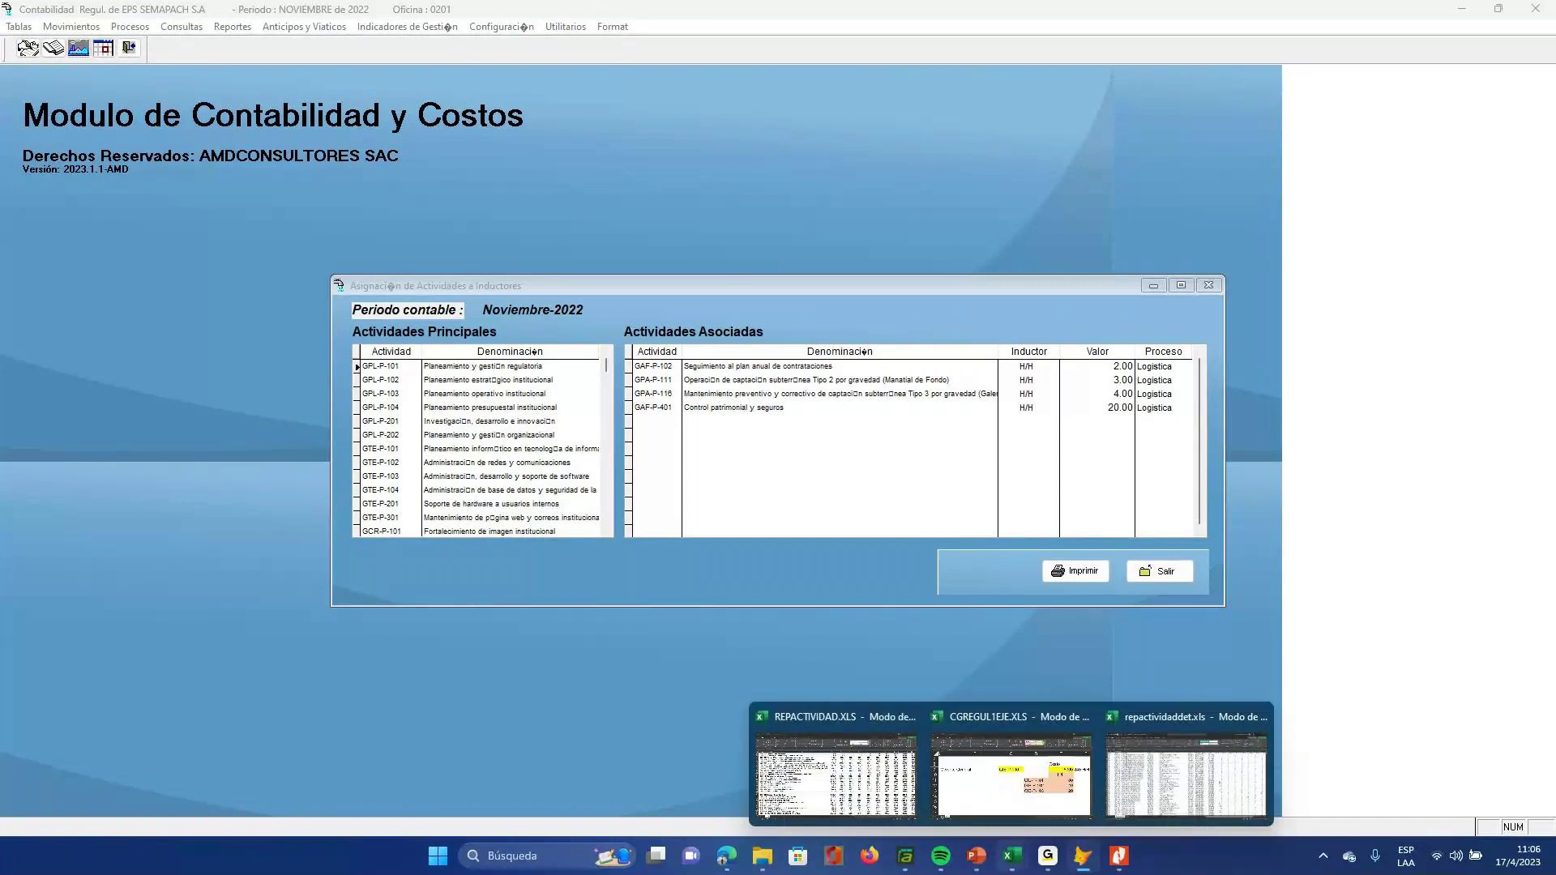
{"action": "left_click", "coordinate": [1010, 773]}
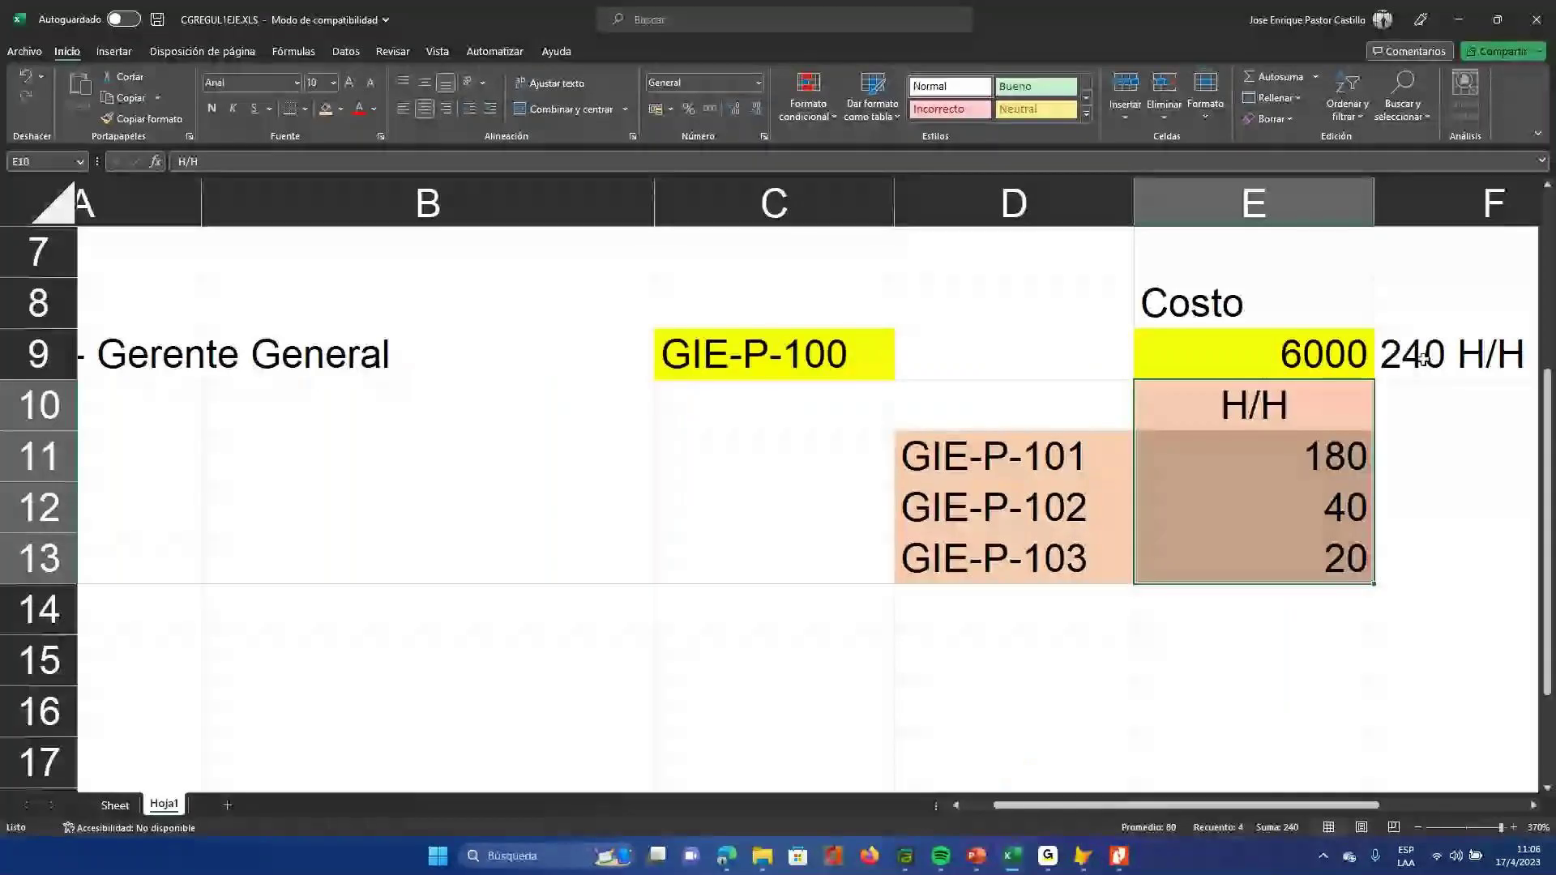
{"action": "key", "text": "Right"}
{"action": "key", "text": "Right"}
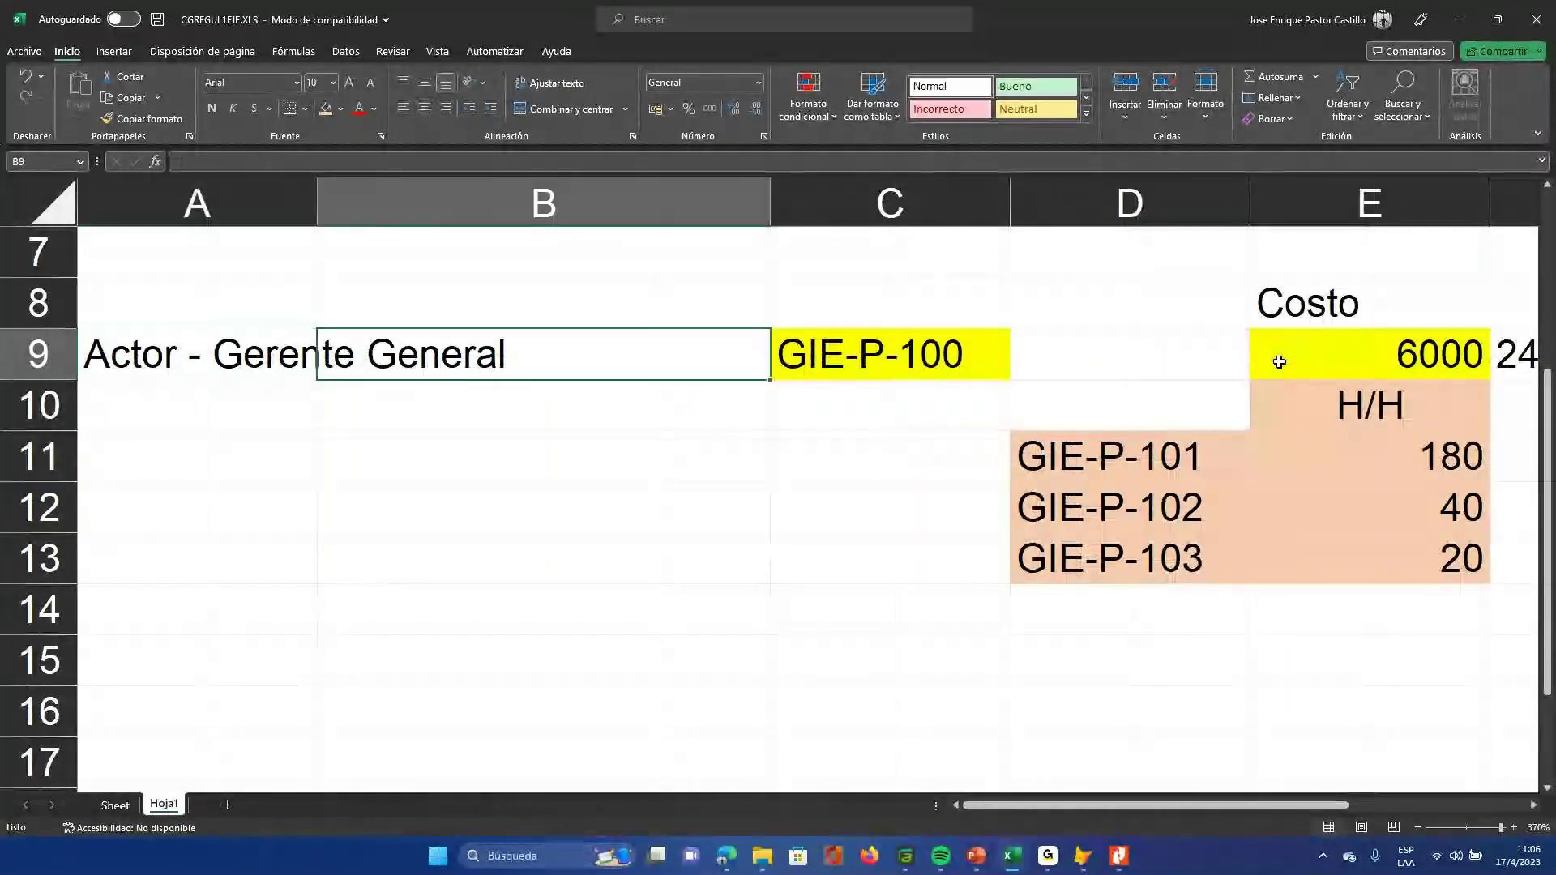
{"action": "key", "text": "Left"}
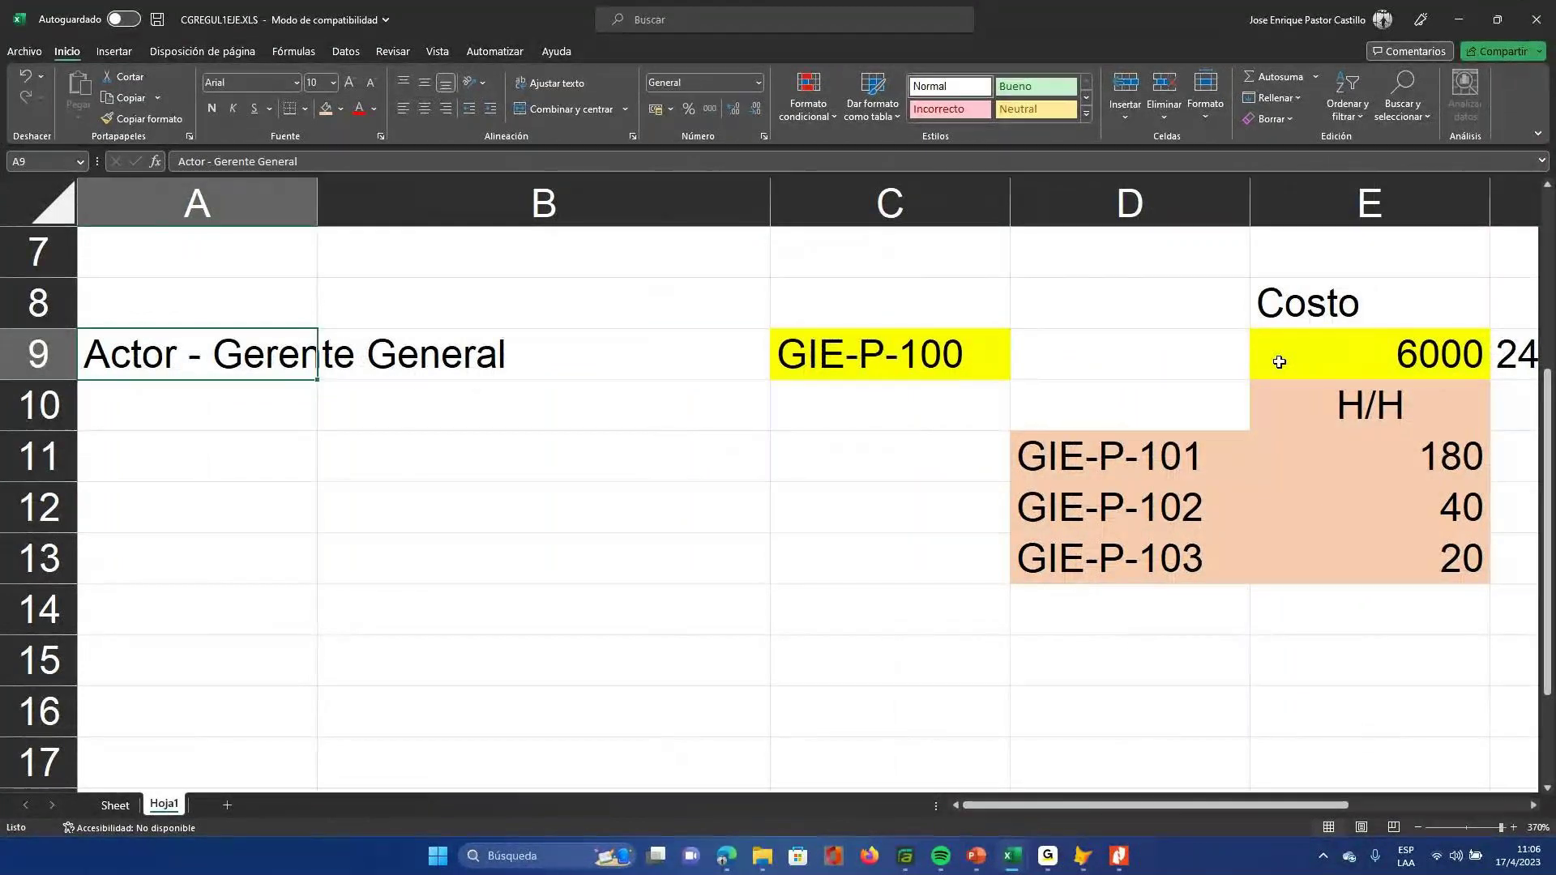
{"action": "key", "text": "shift+Right"}
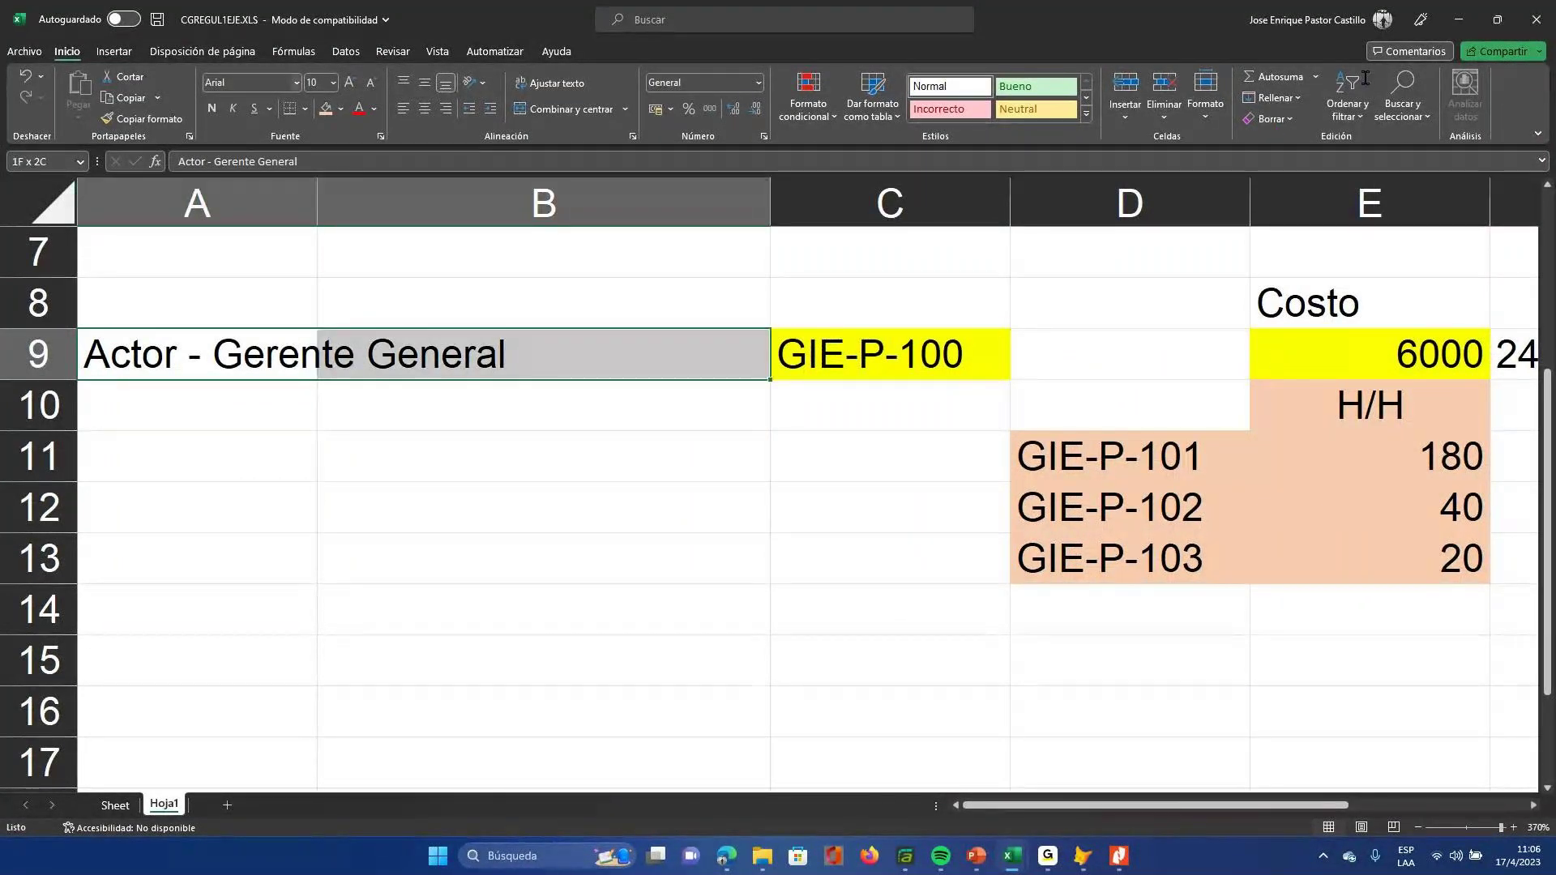
{"action": "left_click", "coordinate": [340, 109]}
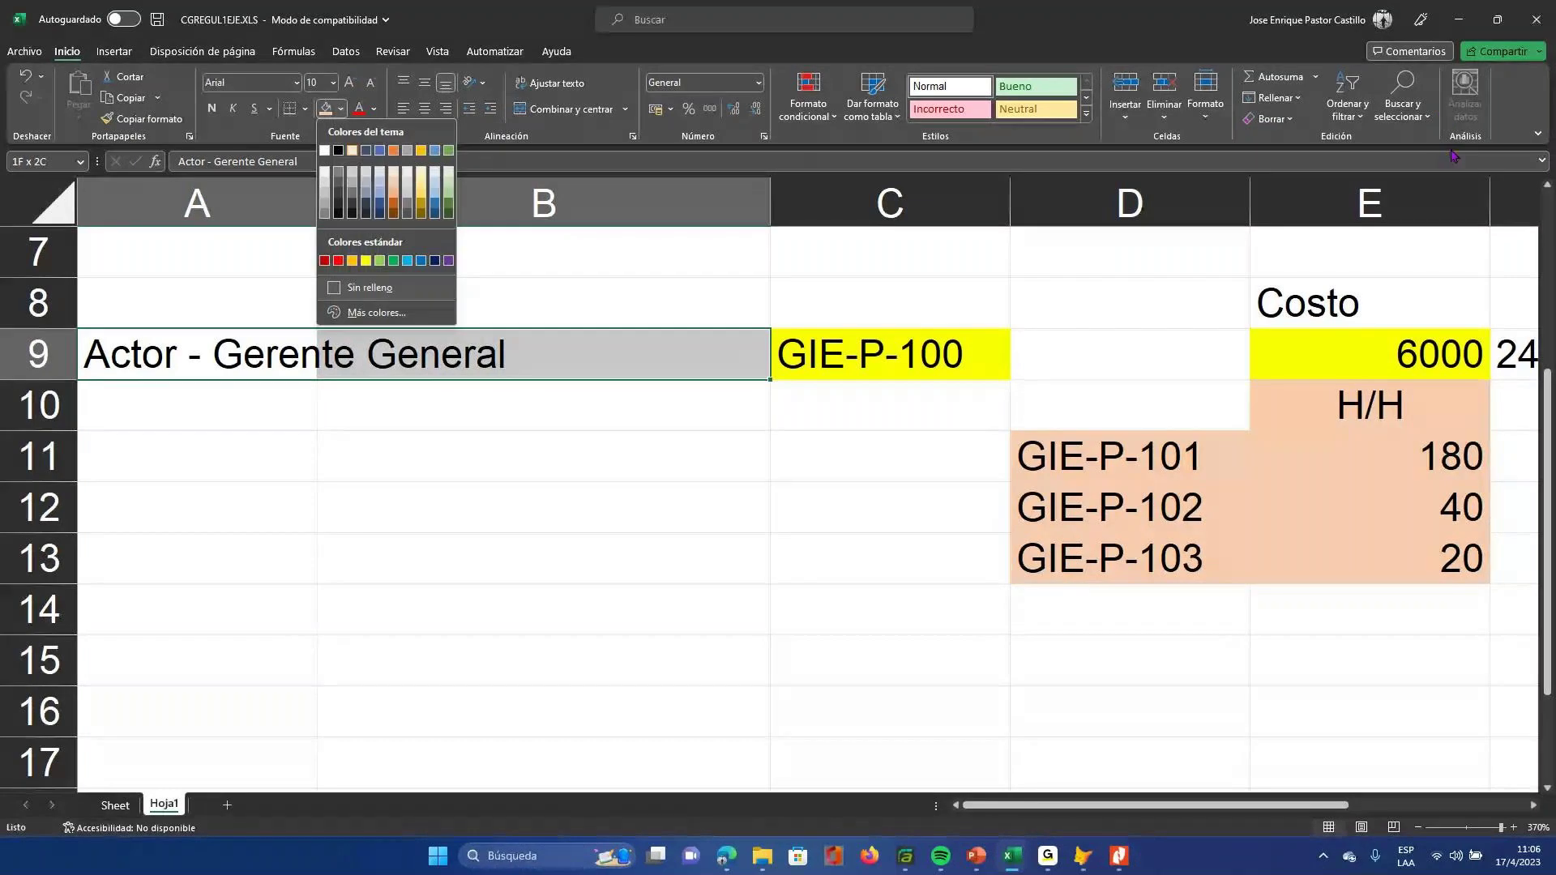
{"action": "left_click", "coordinate": [366, 260]}
{"action": "left_click", "coordinate": [889, 354]}
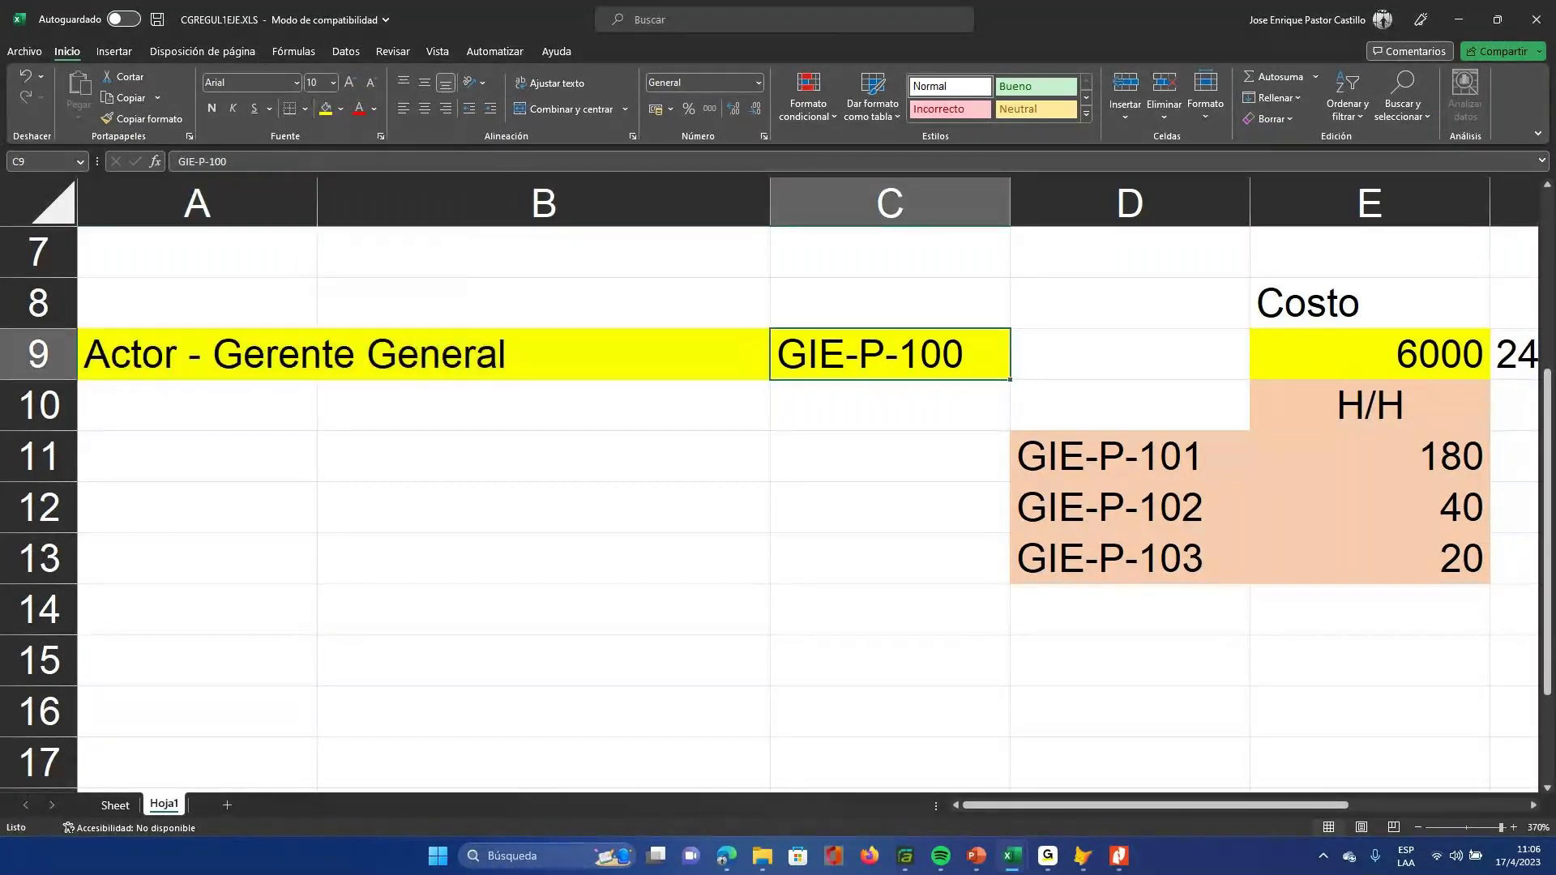
- Review the activity codes in D11:D13, the H/H heading with its hours in E11:E13, and the monthly hours in F9
{"action": "left_click_drag", "start_coordinate": [1128, 456], "coordinate": [1128, 558]}
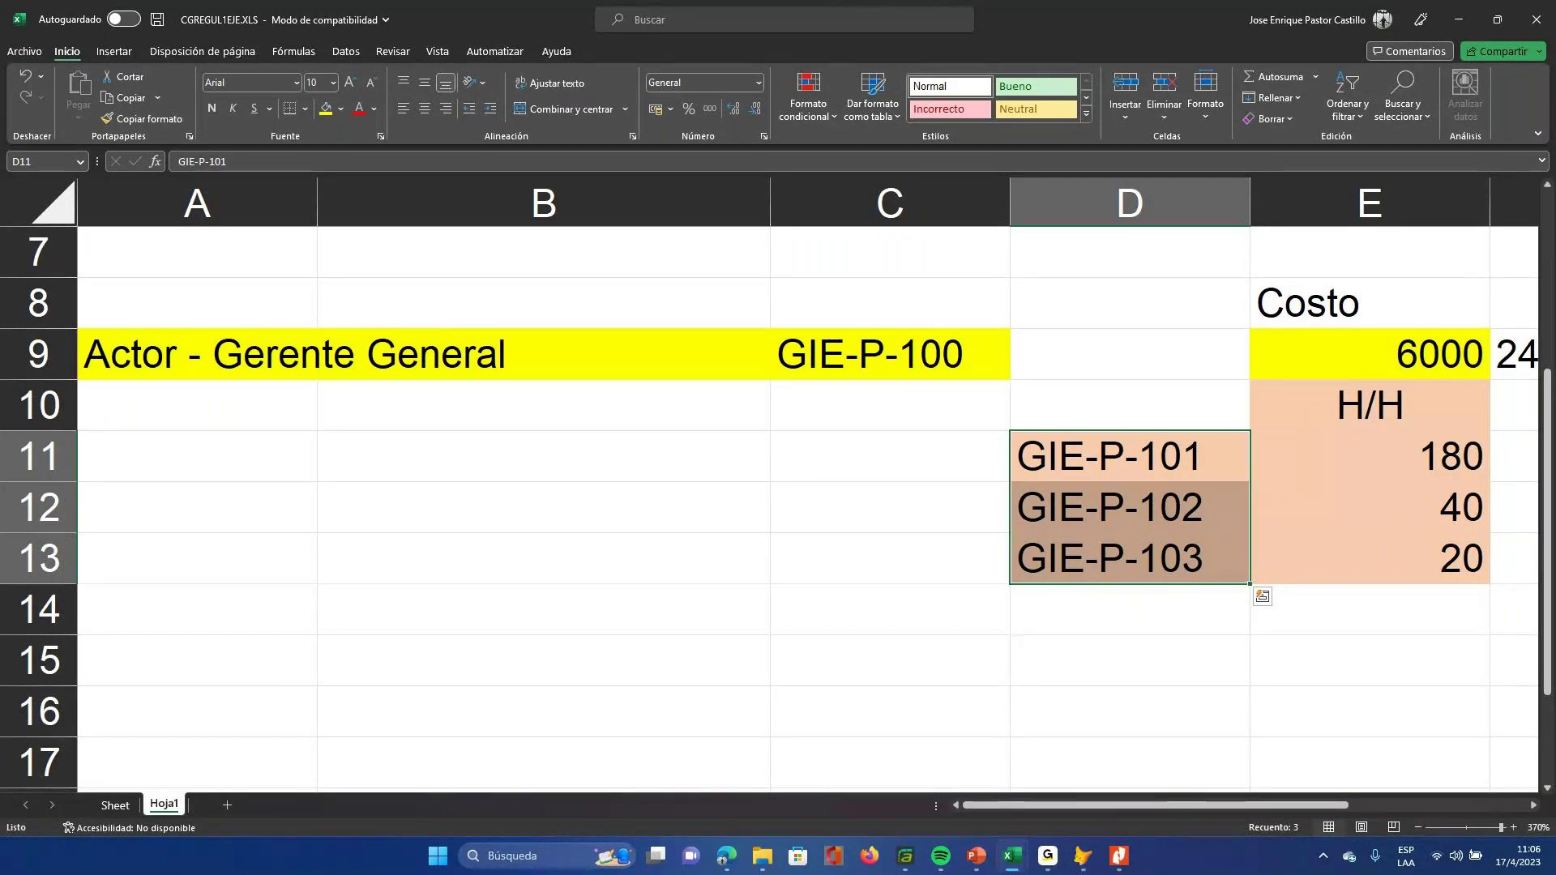
{"action": "left_click", "coordinate": [1368, 507]}
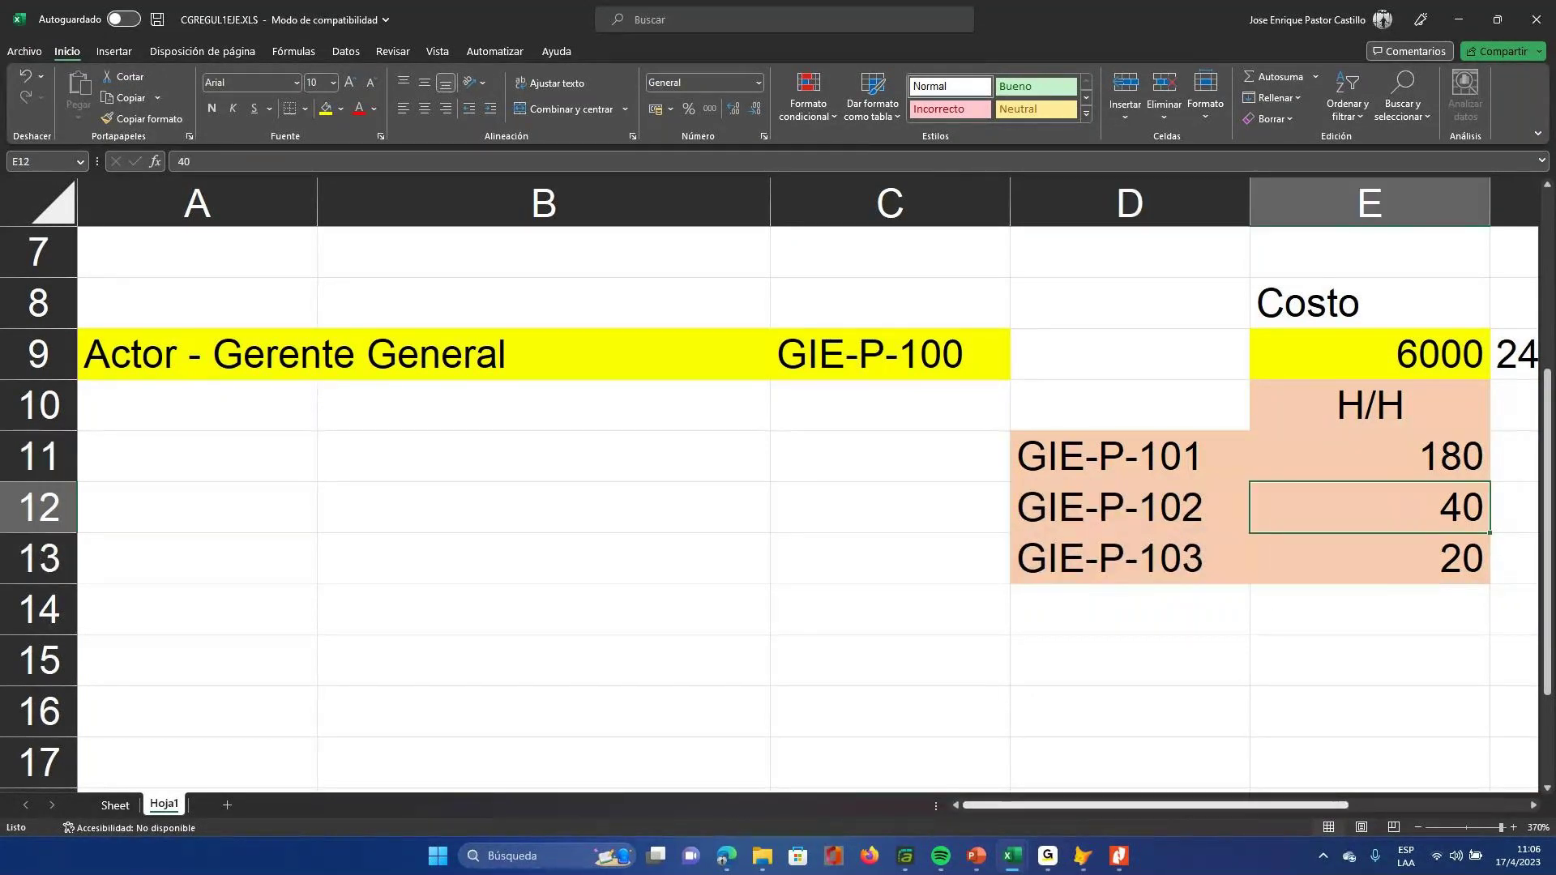
{"action": "left_click_drag", "start_coordinate": [1300, 805], "coordinate": [1351, 805]}
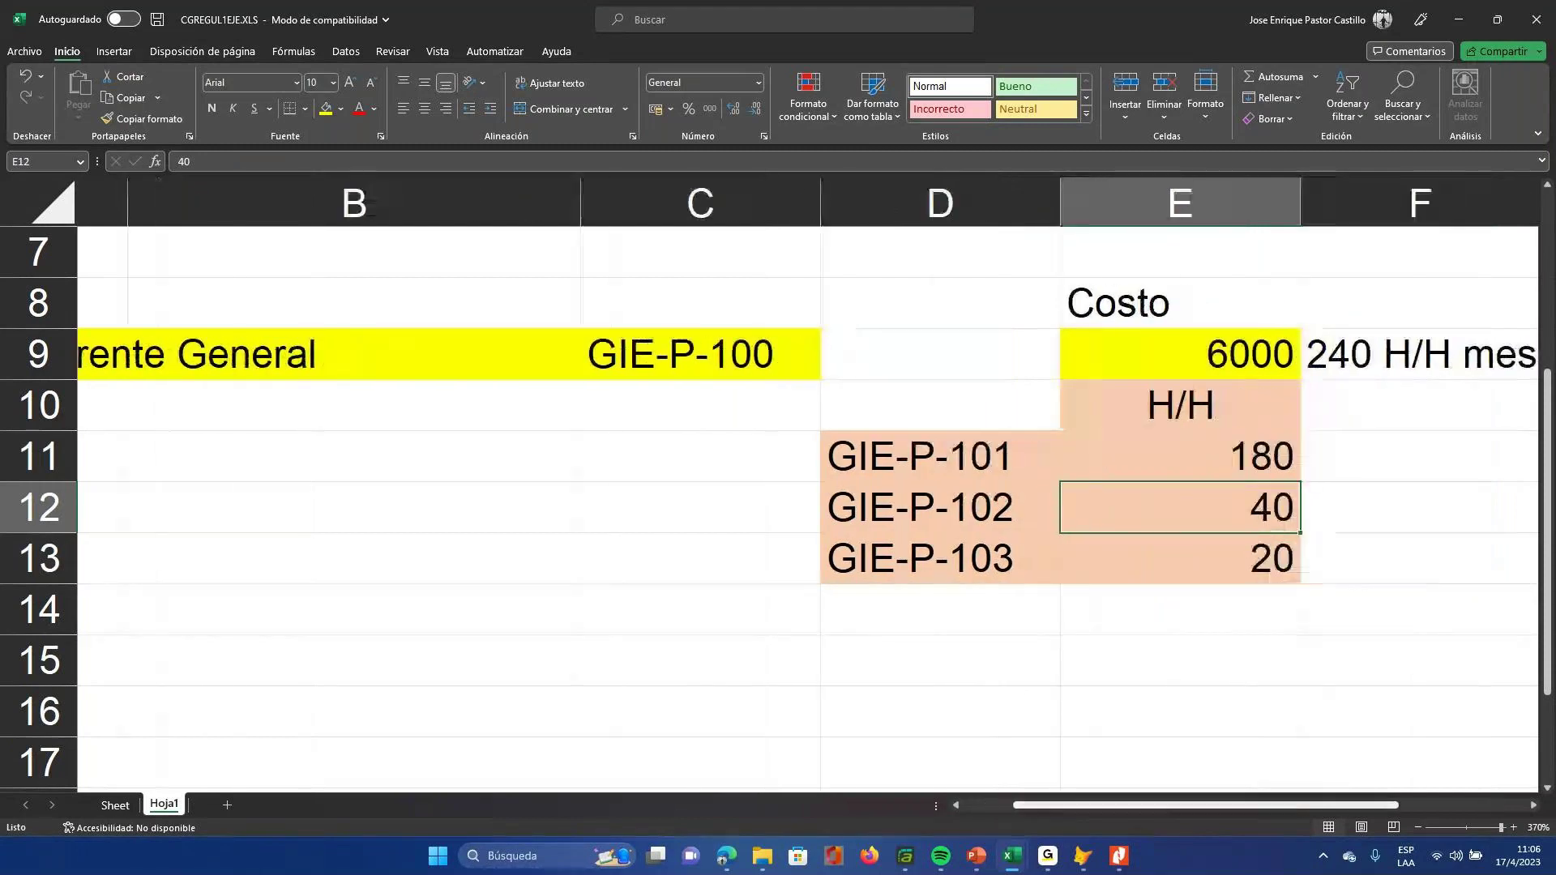
{"action": "left_click", "coordinate": [1180, 405]}
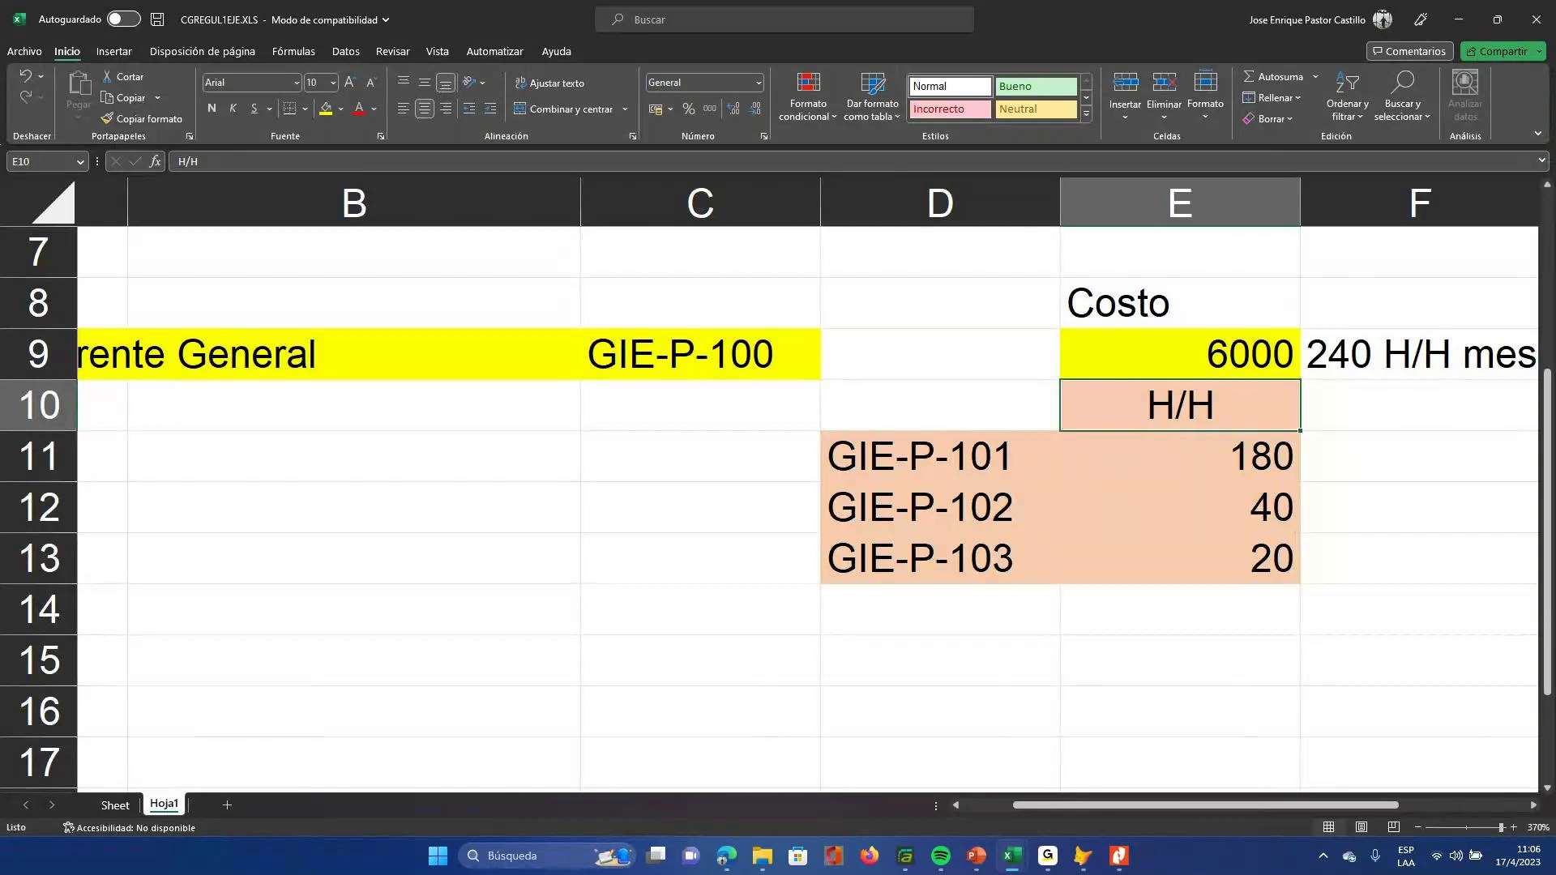
{"action": "left_click", "coordinate": [1179, 456]}
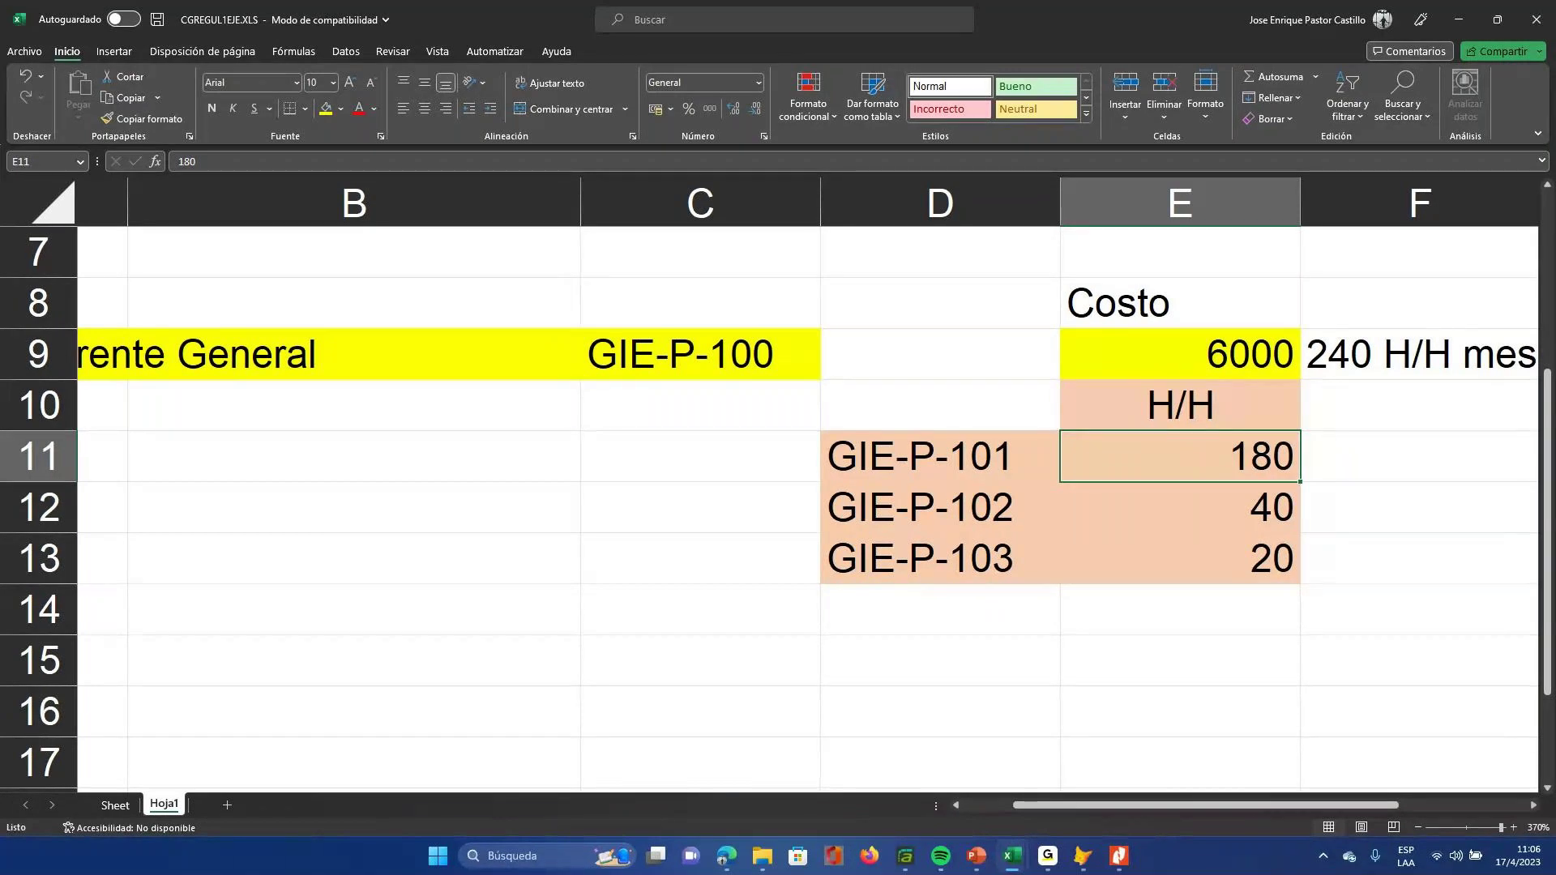
{"action": "key", "text": "shift+Down"}
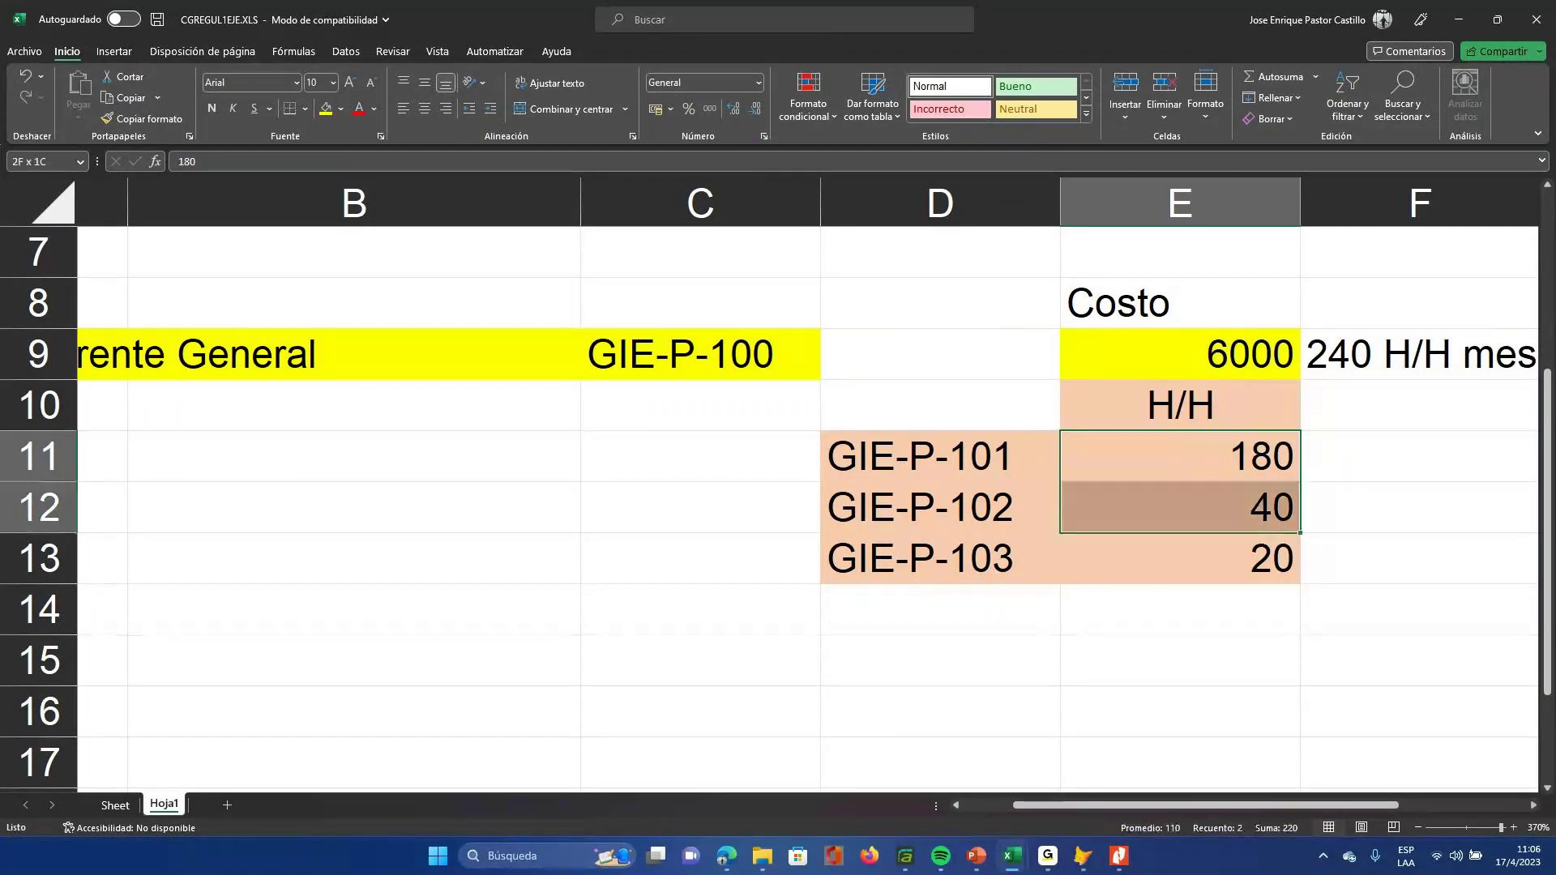
{"action": "key", "text": "shift+Down"}
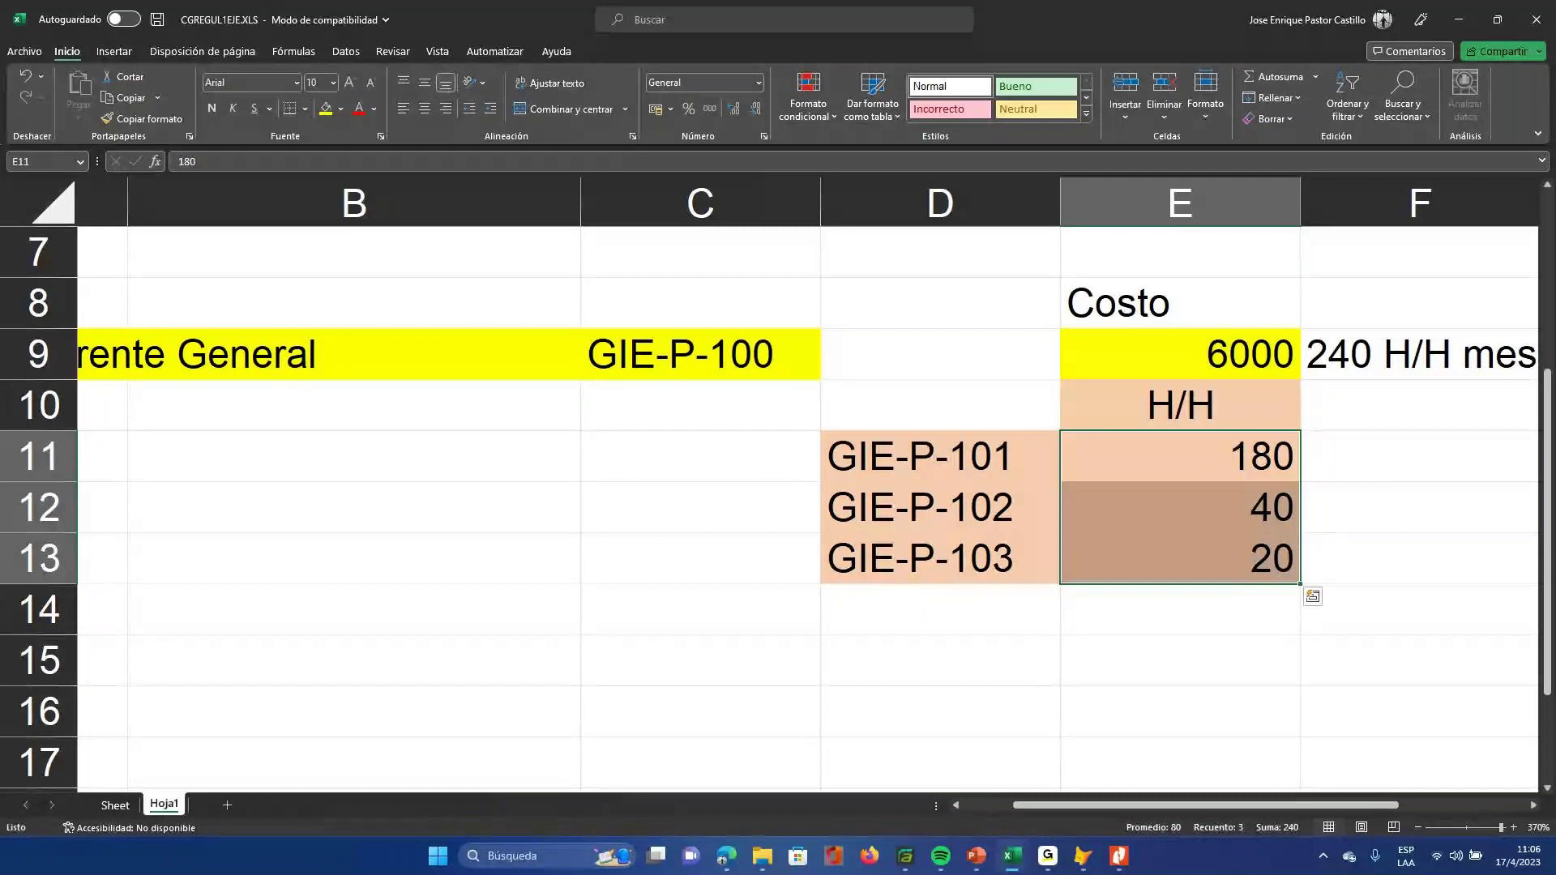
{"action": "key", "text": "Up"}
{"action": "key", "text": "Up"}
{"action": "key", "text": "Right"}
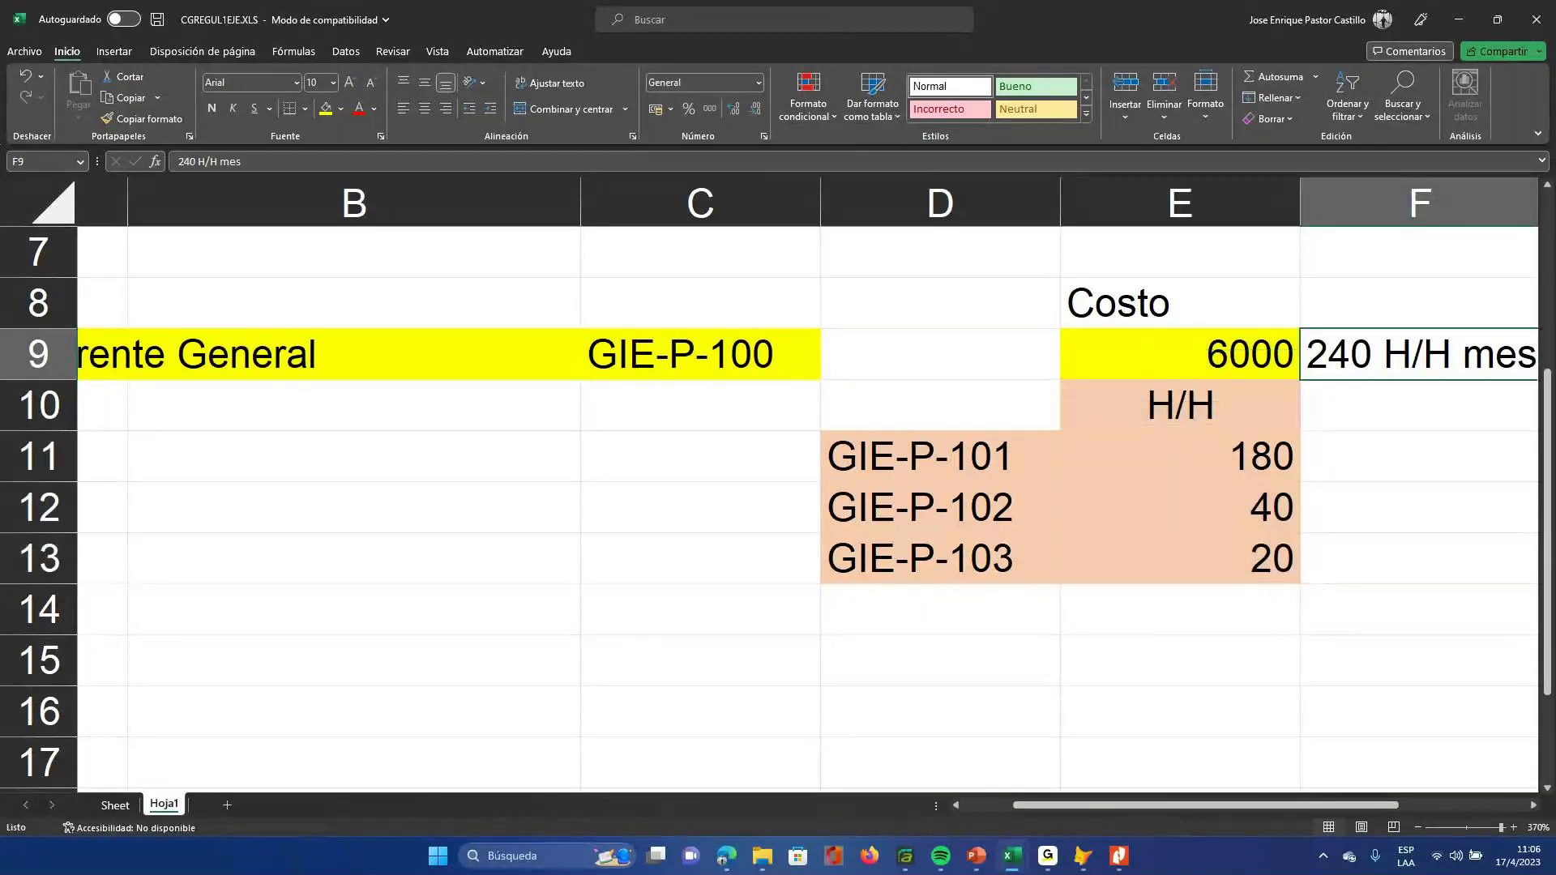
- Compare the hours of each activity in E11:E13 with its code in D11:D13, row by row
{"action": "left_click", "coordinate": [1179, 456]}
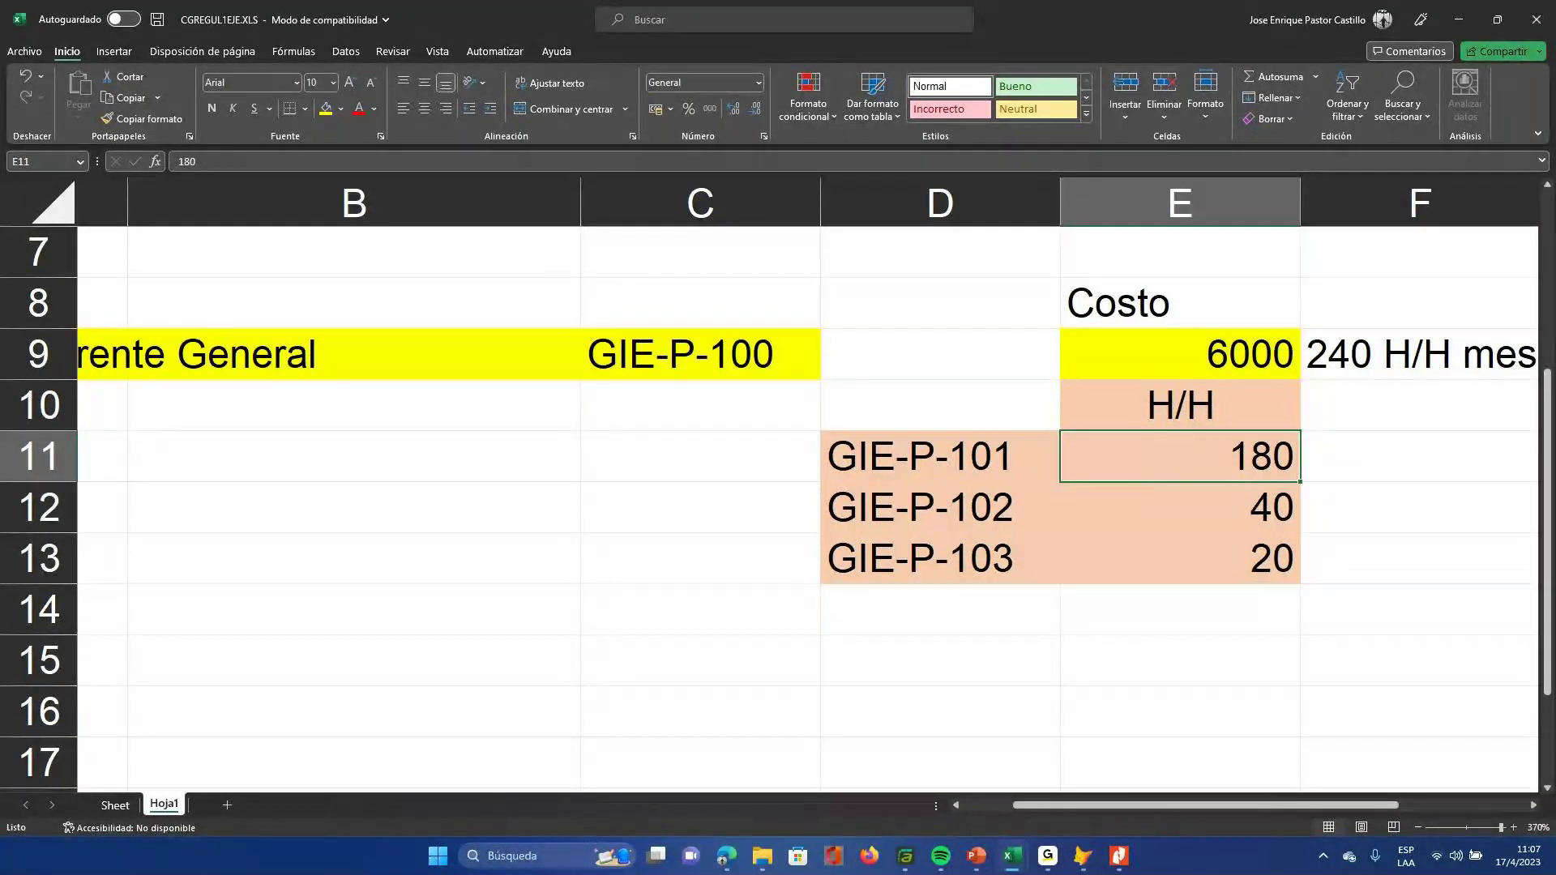
{"action": "left_click", "coordinate": [939, 456]}
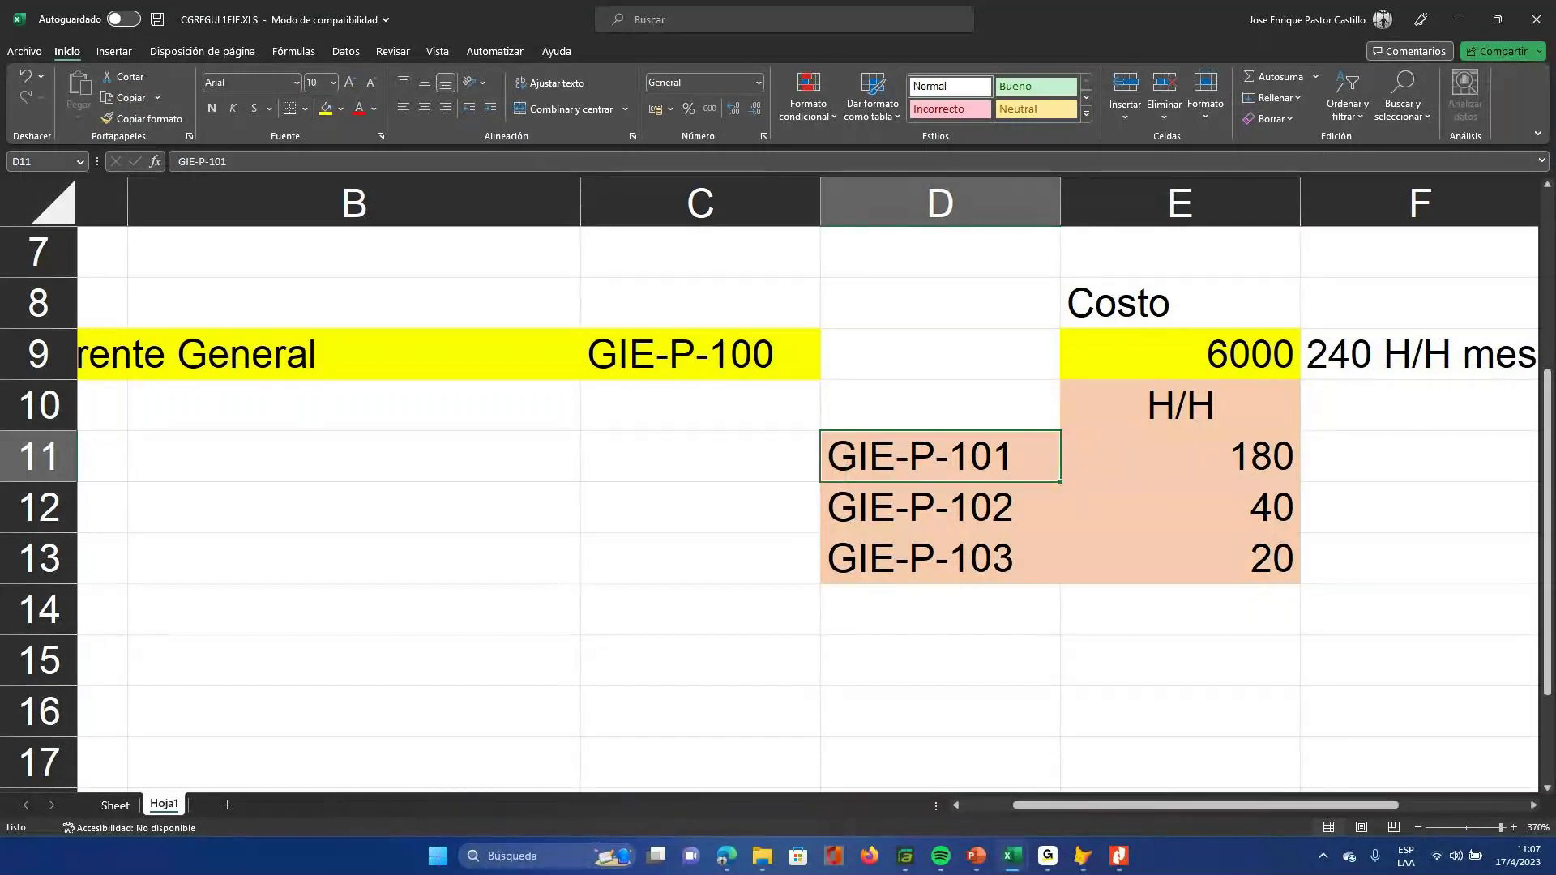
{"action": "left_click", "coordinate": [1179, 507]}
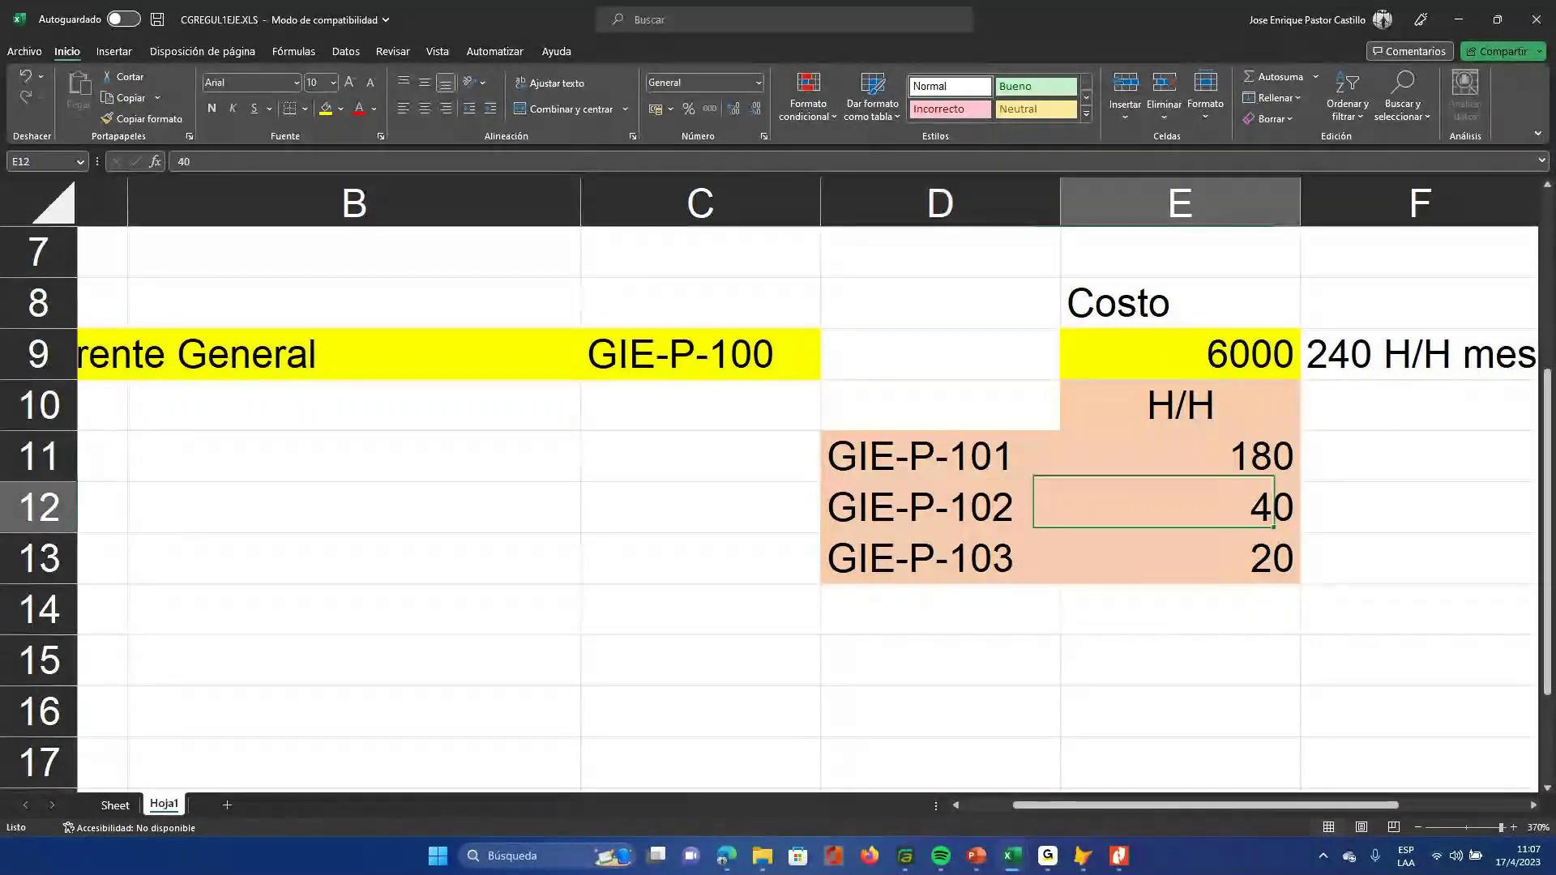
{"action": "left_click", "coordinate": [939, 507]}
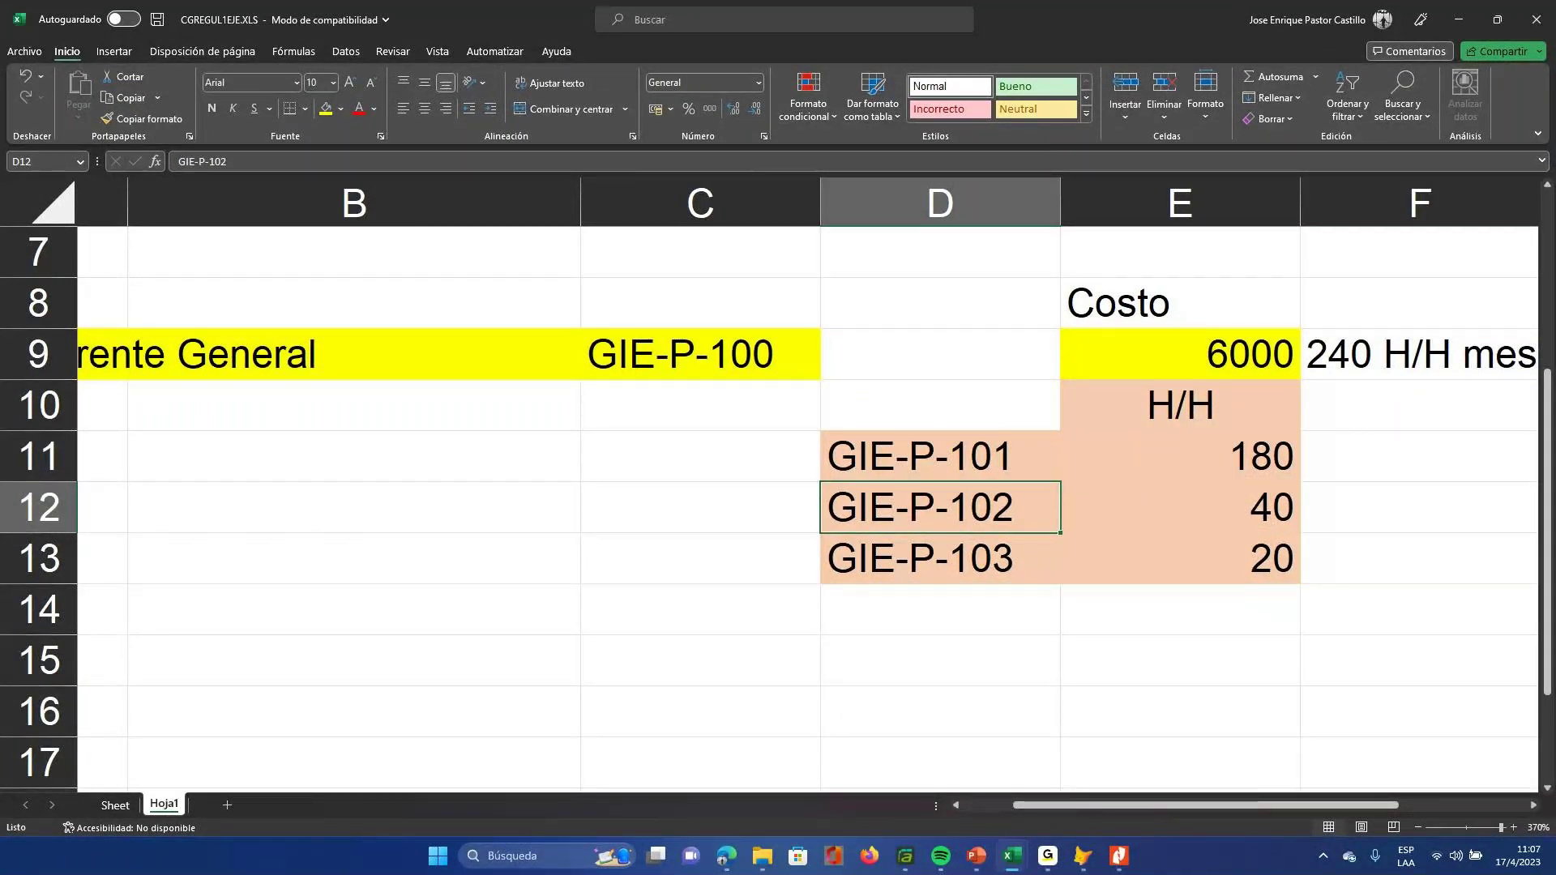
{"action": "left_click", "coordinate": [1179, 559]}
{"action": "left_click", "coordinate": [939, 558]}
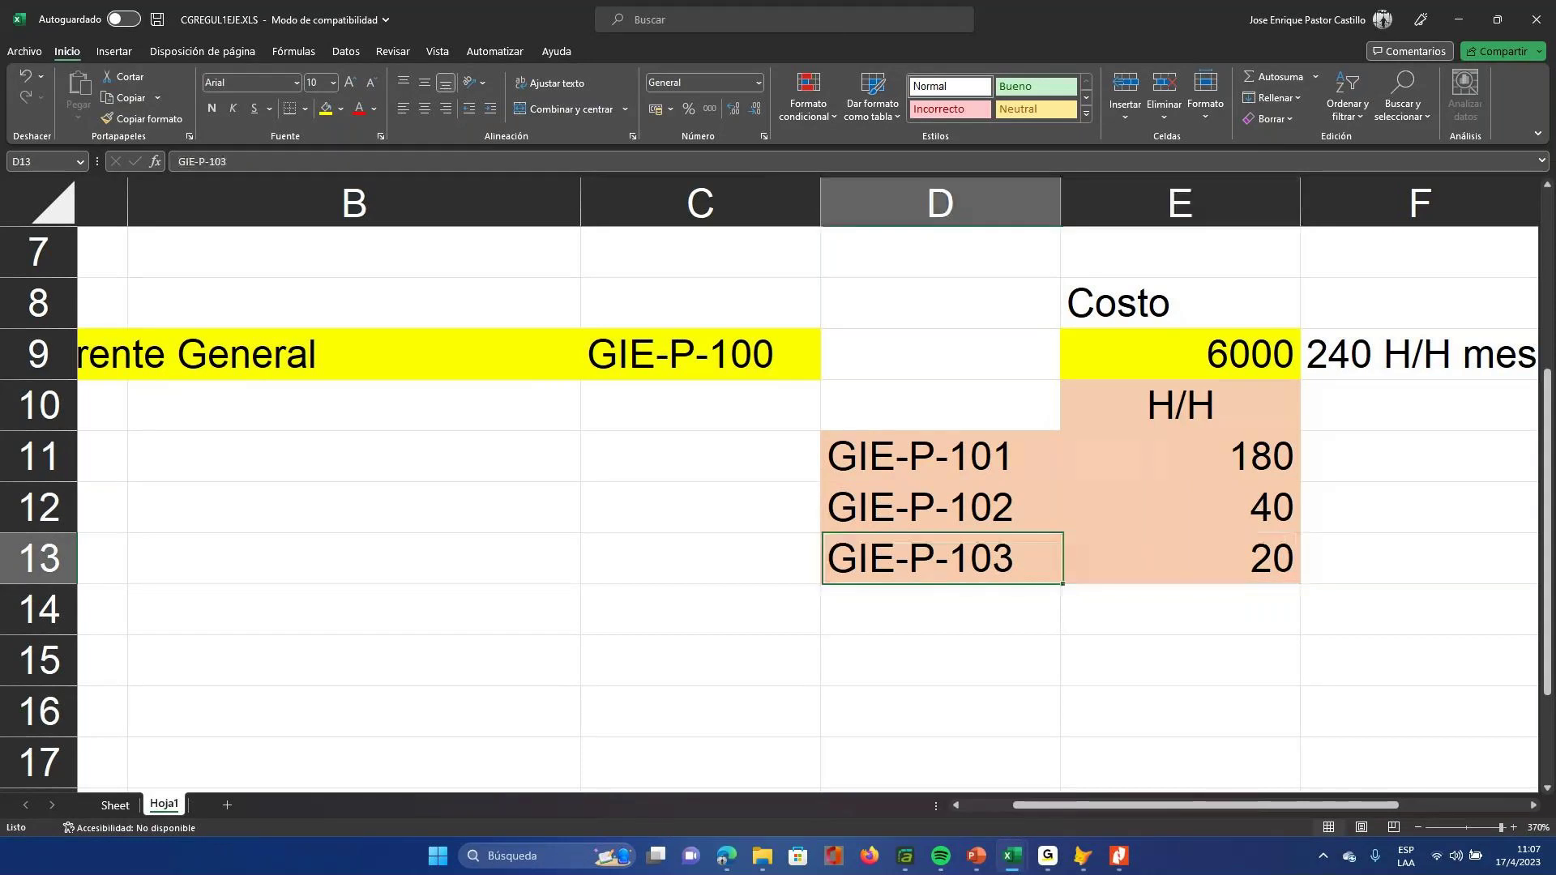
- Select the activity hours in E11:E13 and then the cost together with the H/H hours in E9:E13 for review
{"action": "key", "text": "Right"}
{"action": "key", "text": "Up"}
{"action": "key", "text": "Up"}
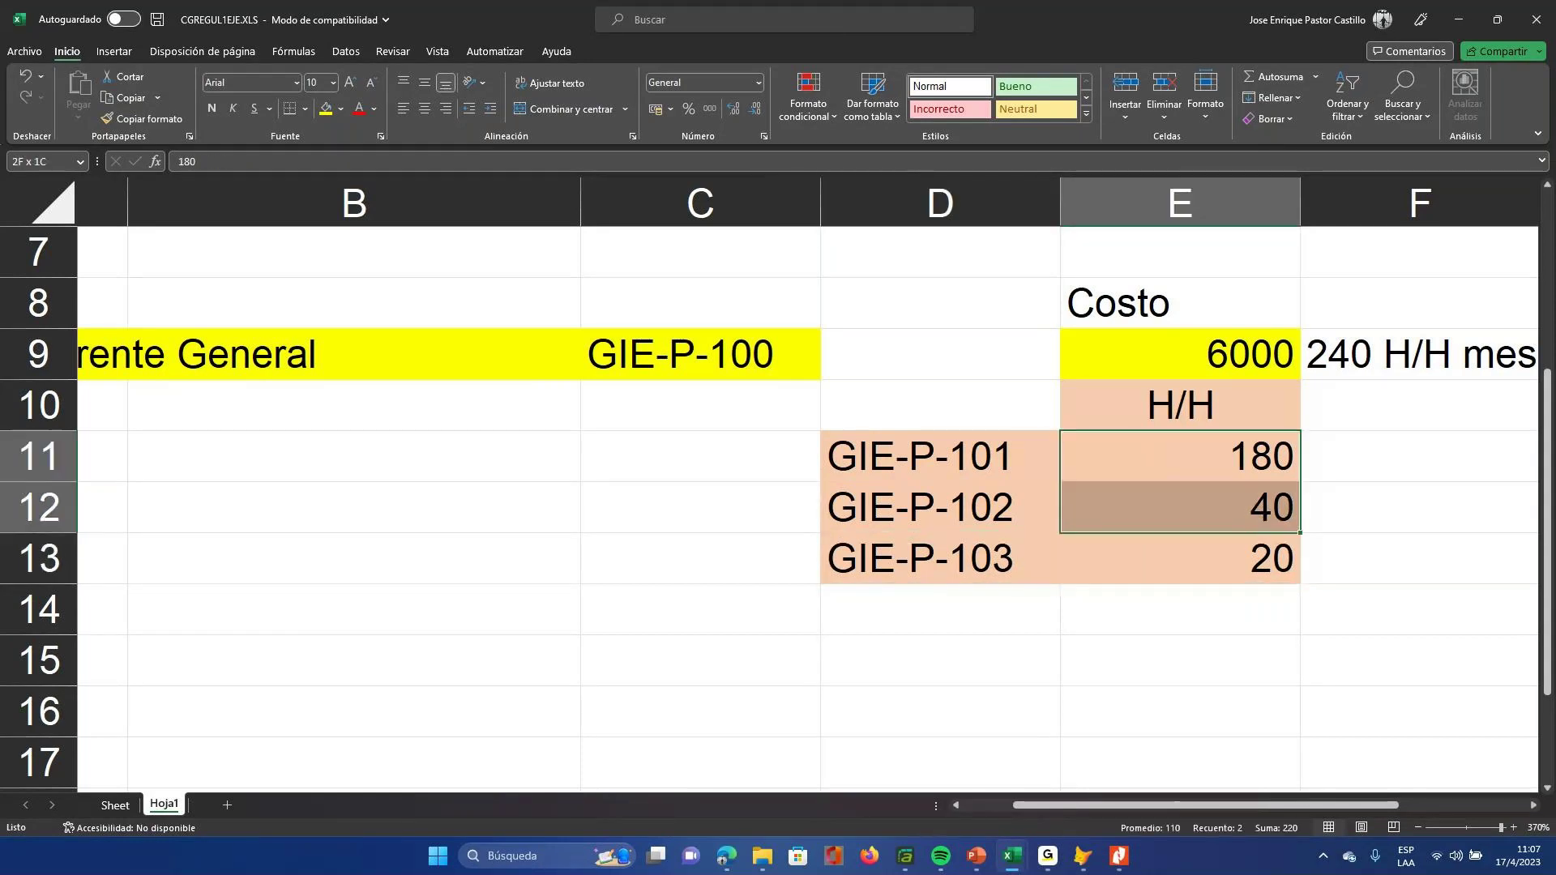
{"action": "key", "text": "shift+Down"}
{"action": "key", "text": "shift+Down"}
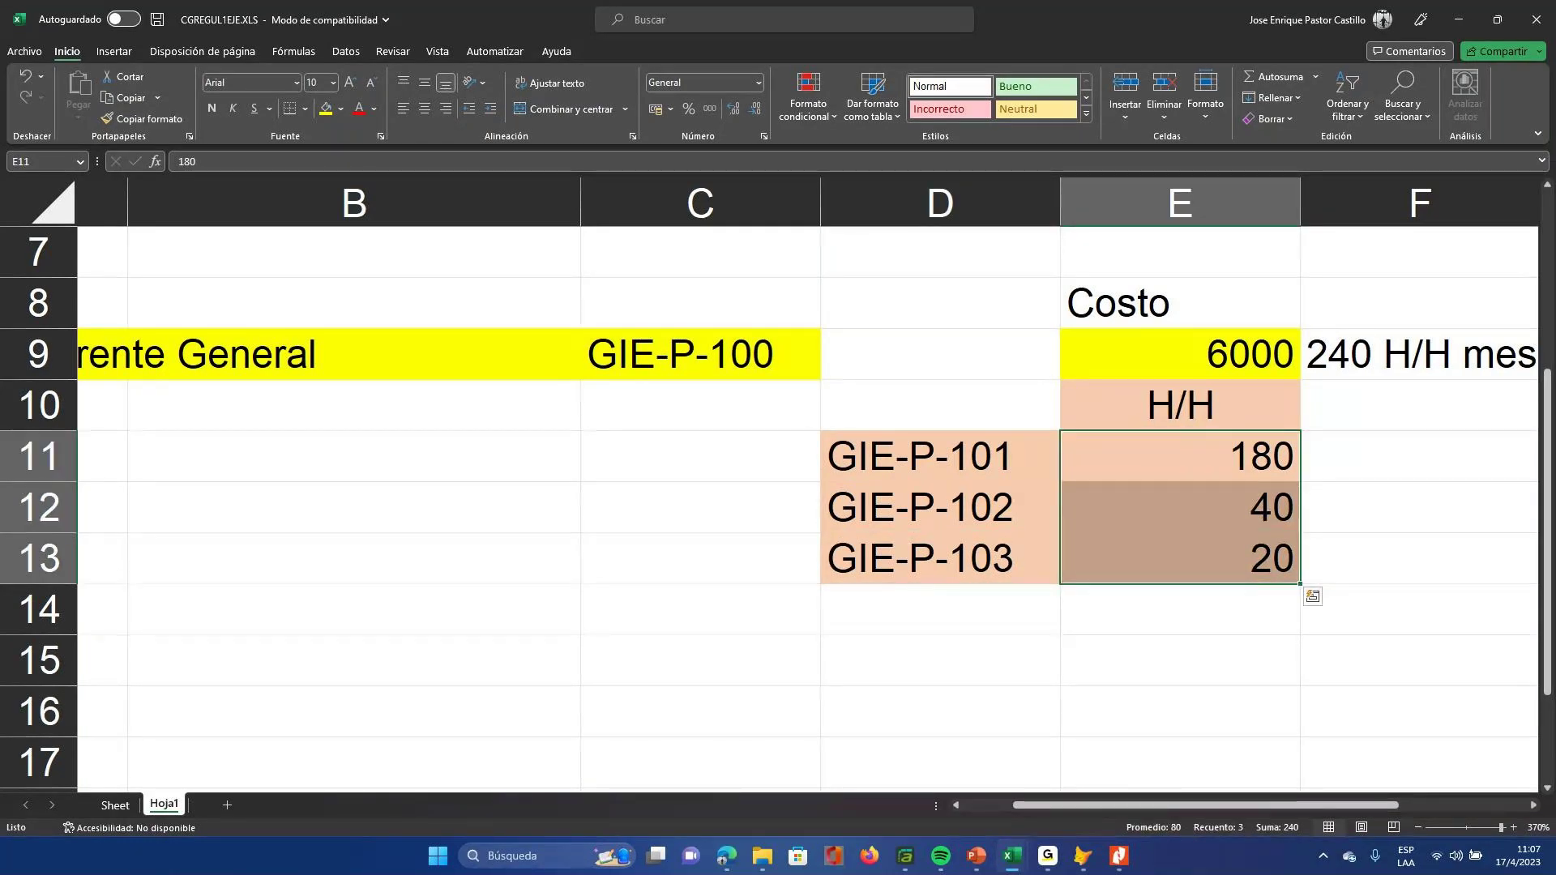
{"action": "key", "text": "Up"}
{"action": "key", "text": "Up"}
{"action": "key", "text": "shift+Down"}
{"action": "key", "text": "shift+Down"}
{"action": "key", "text": "shift+Down"}
{"action": "key", "text": "shift+Down"}
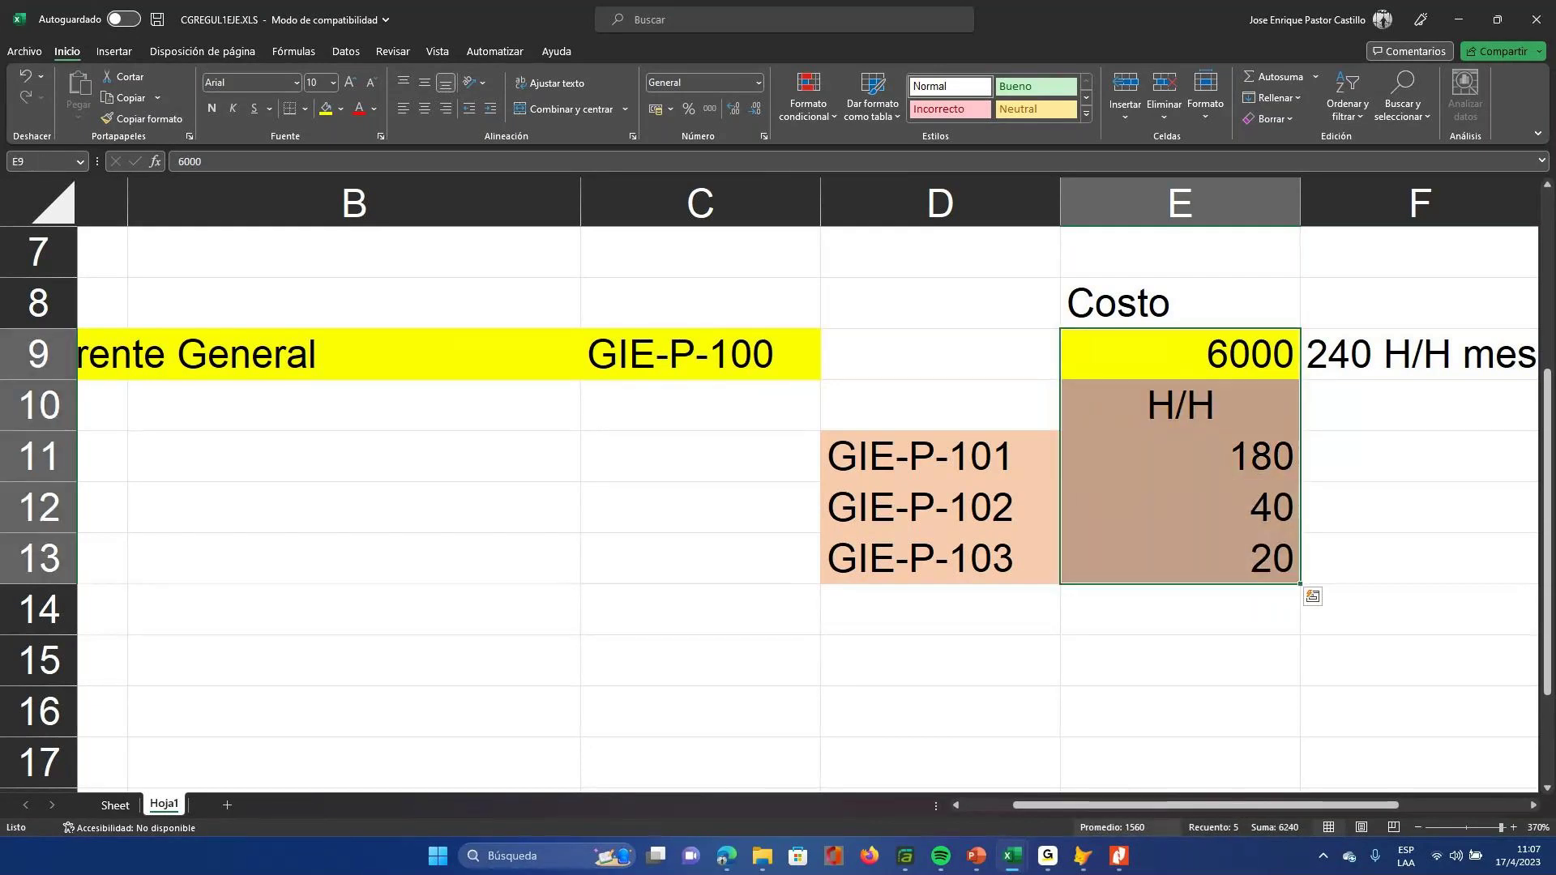
- Switch to the Contabilidad y Costos module, check the associated values of GAF-P-401 and GAF-P-102, and close the inductor assignment window
{"action": "mouse_move", "coordinate": [1083, 855]}
{"action": "left_click", "coordinate": [1081, 774]}
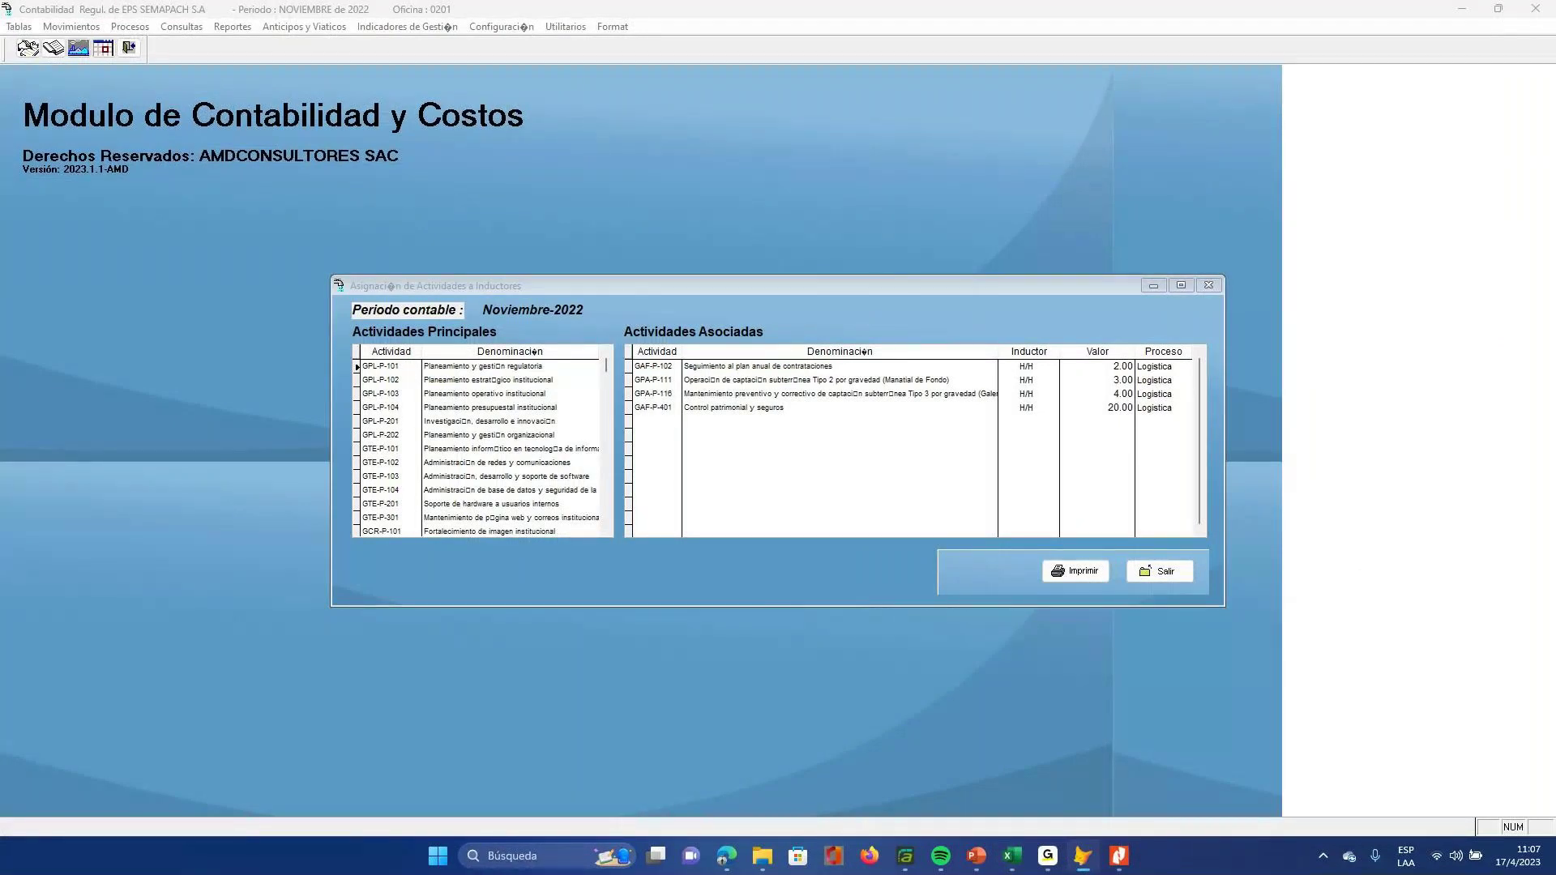
{"action": "left_click", "coordinate": [1086, 407]}
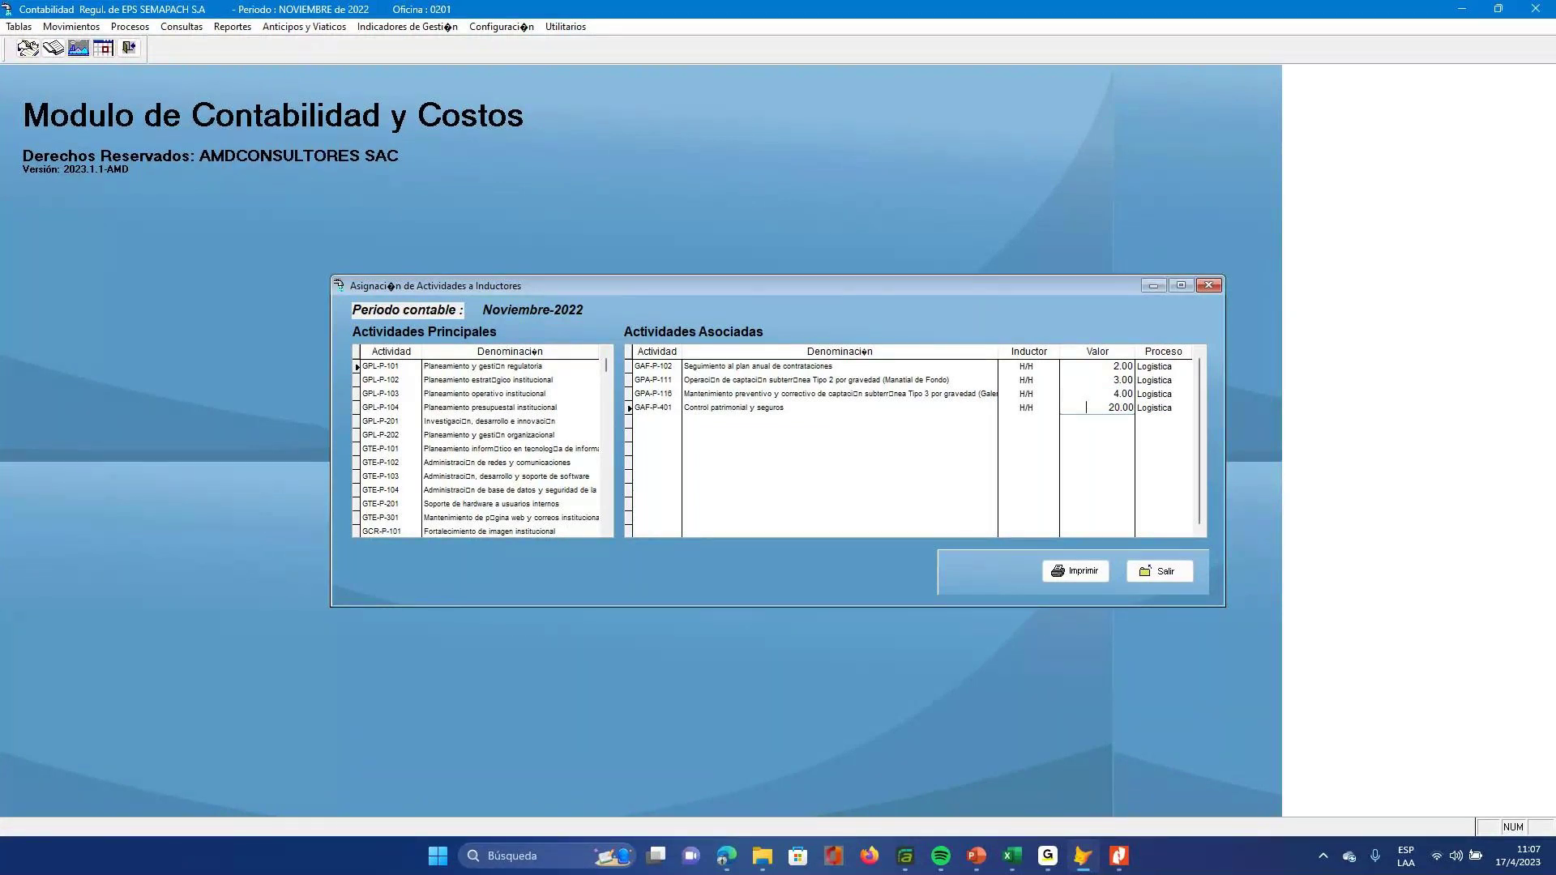
{"action": "left_click", "coordinate": [1088, 366]}
{"action": "key", "text": "Escape"}
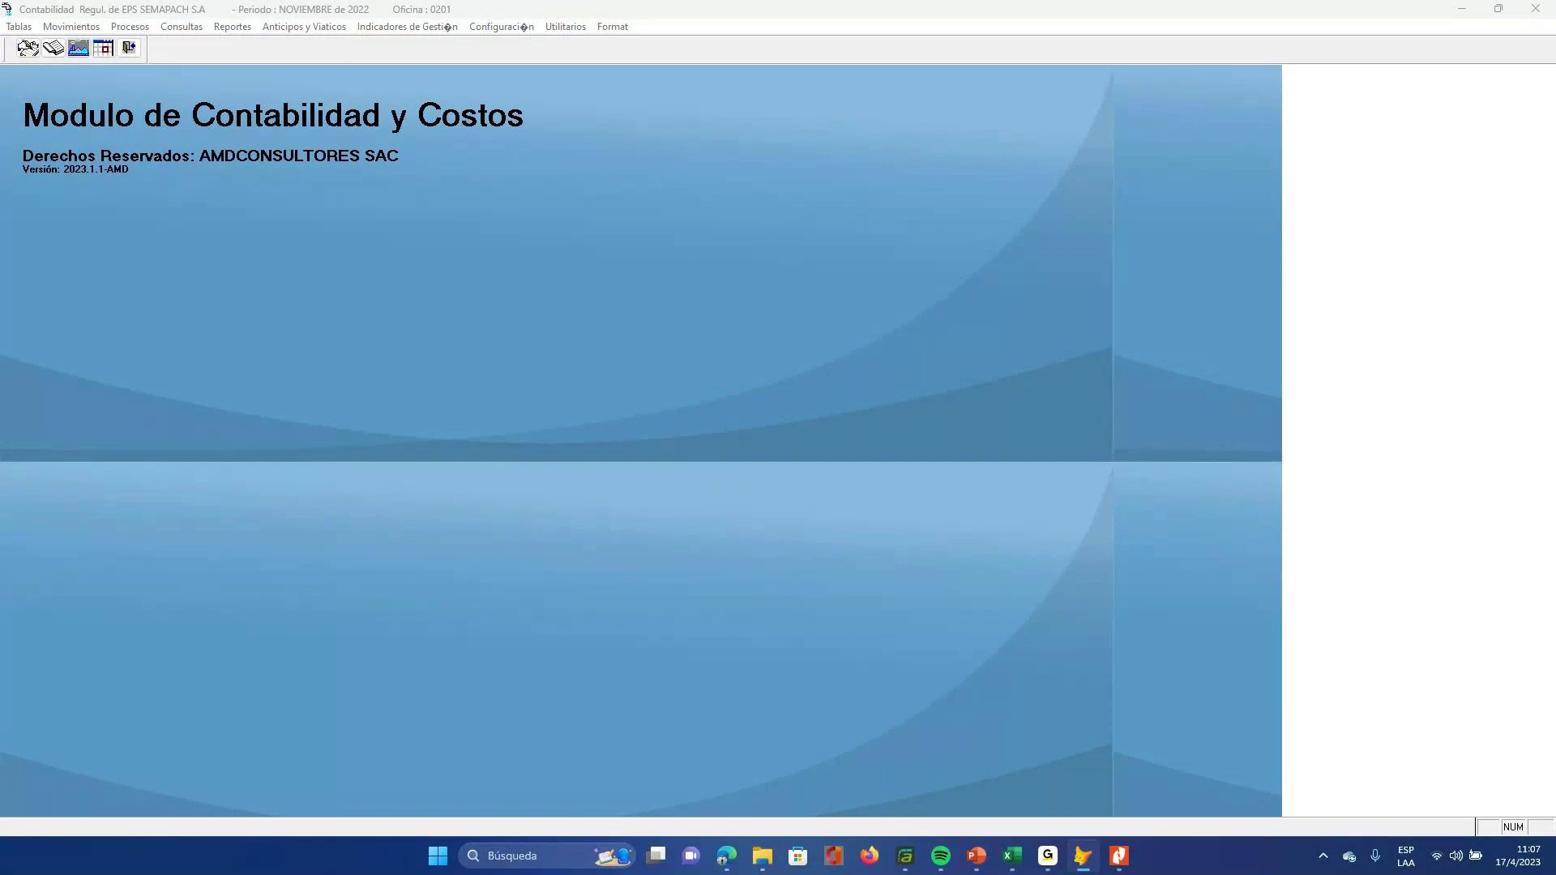
- Switch to the configuration guide in PowerPoint and view the Gestión de Actividades slide about the activity distribution table
{"action": "key", "text": "super+8"}
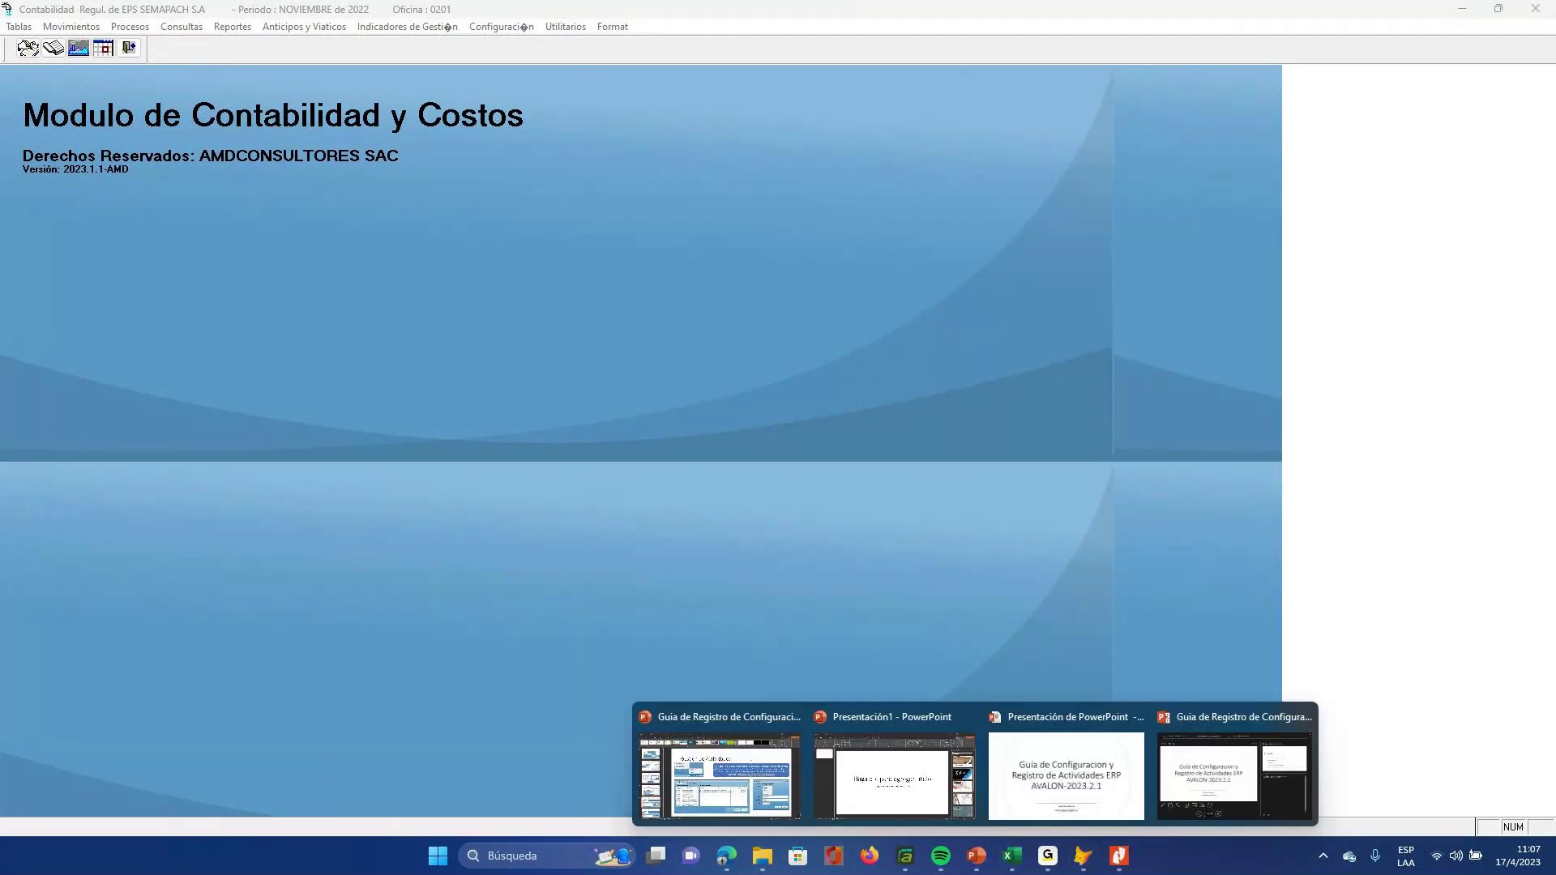
{"action": "left_click", "coordinate": [719, 776]}
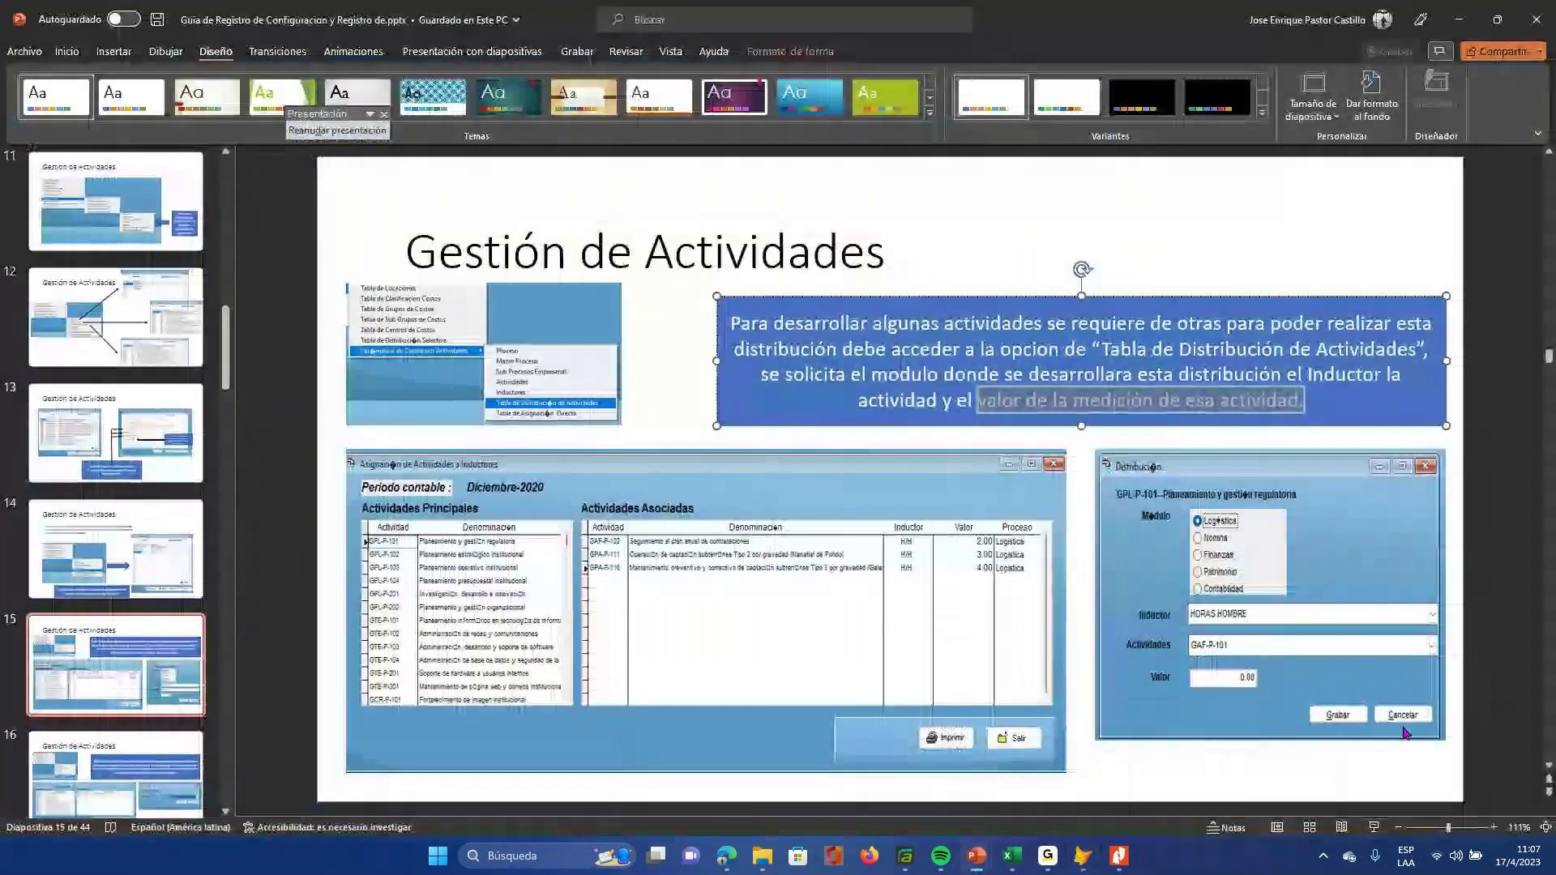
{"action": "scroll", "coordinate": [1328, 495], "scroll_direction": "down", "scroll_amount": 1}
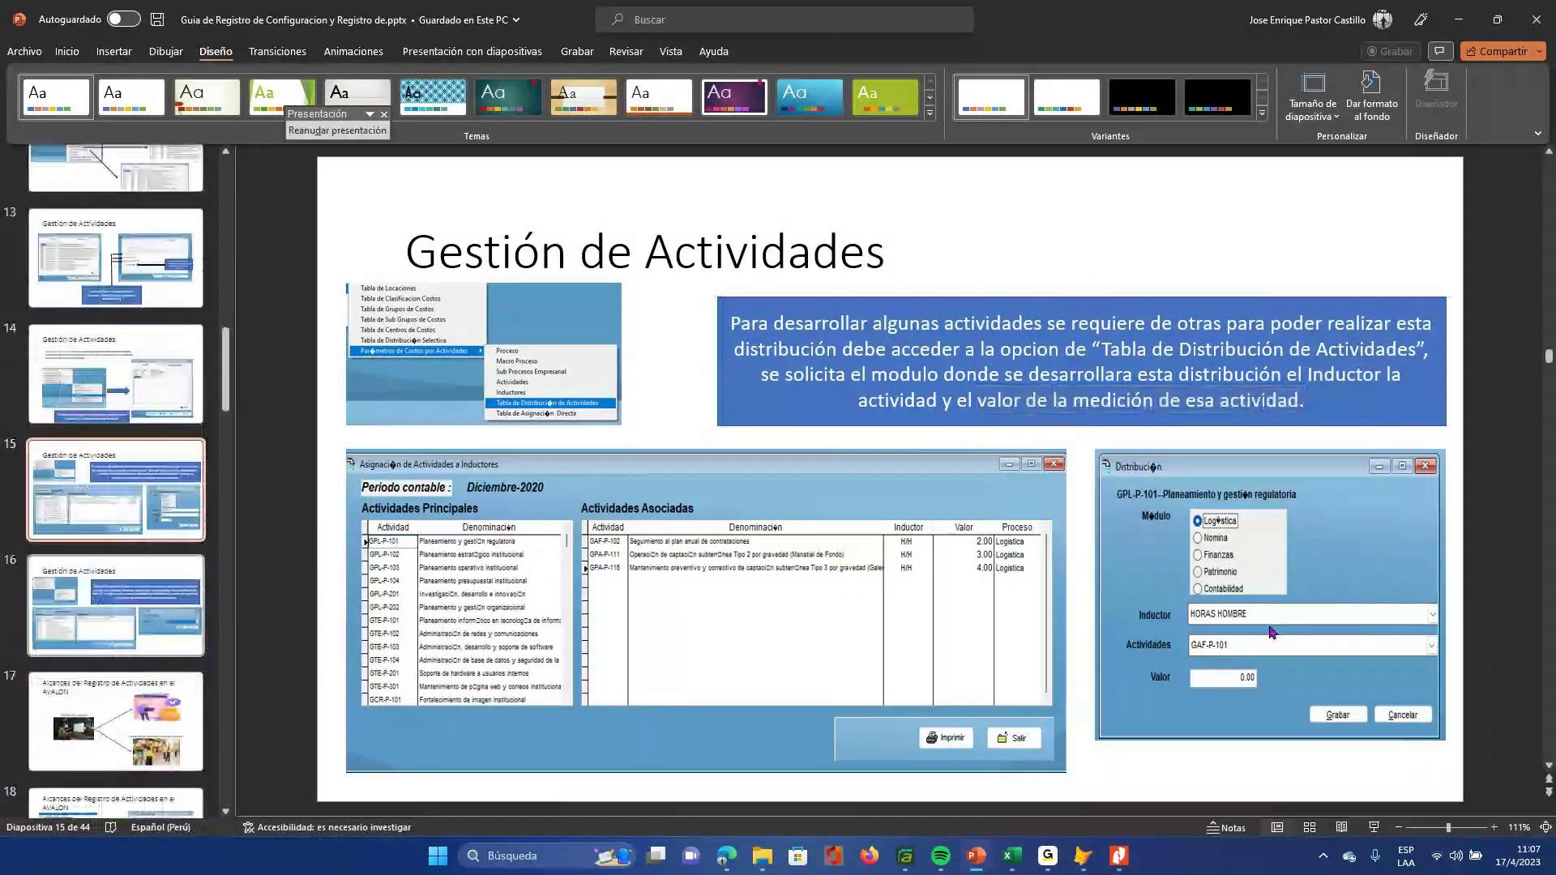
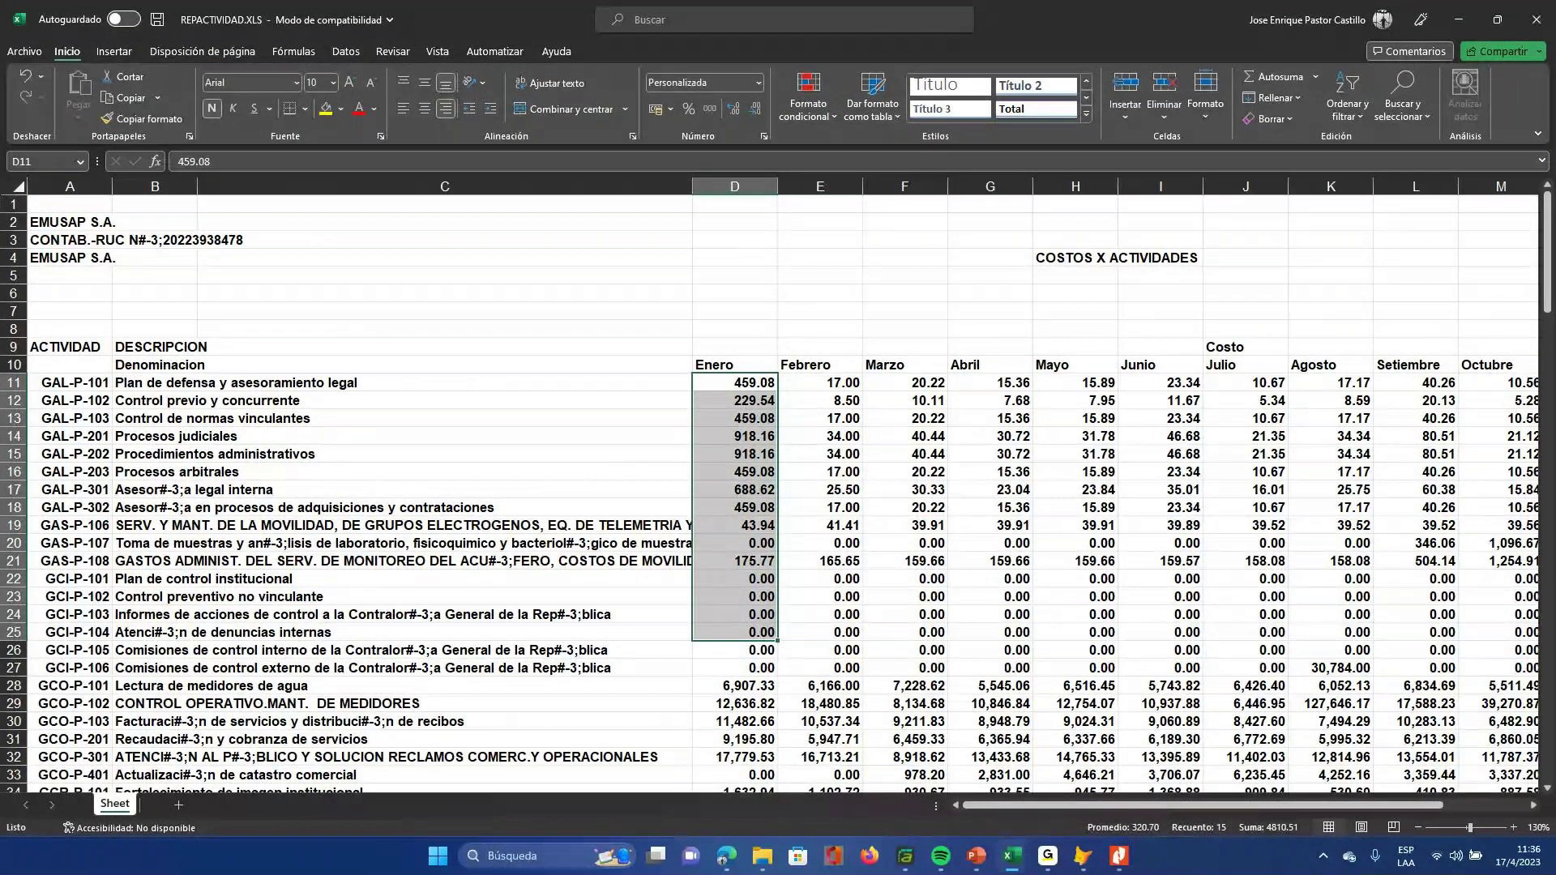
- Look through the monthly activity costs in REPACTIVIDAD.XLS and switch to the detail workbook repactividaddet.xls
{"action": "scroll", "coordinate": [778, 486], "scroll_direction": "down", "scroll_amount": 7}
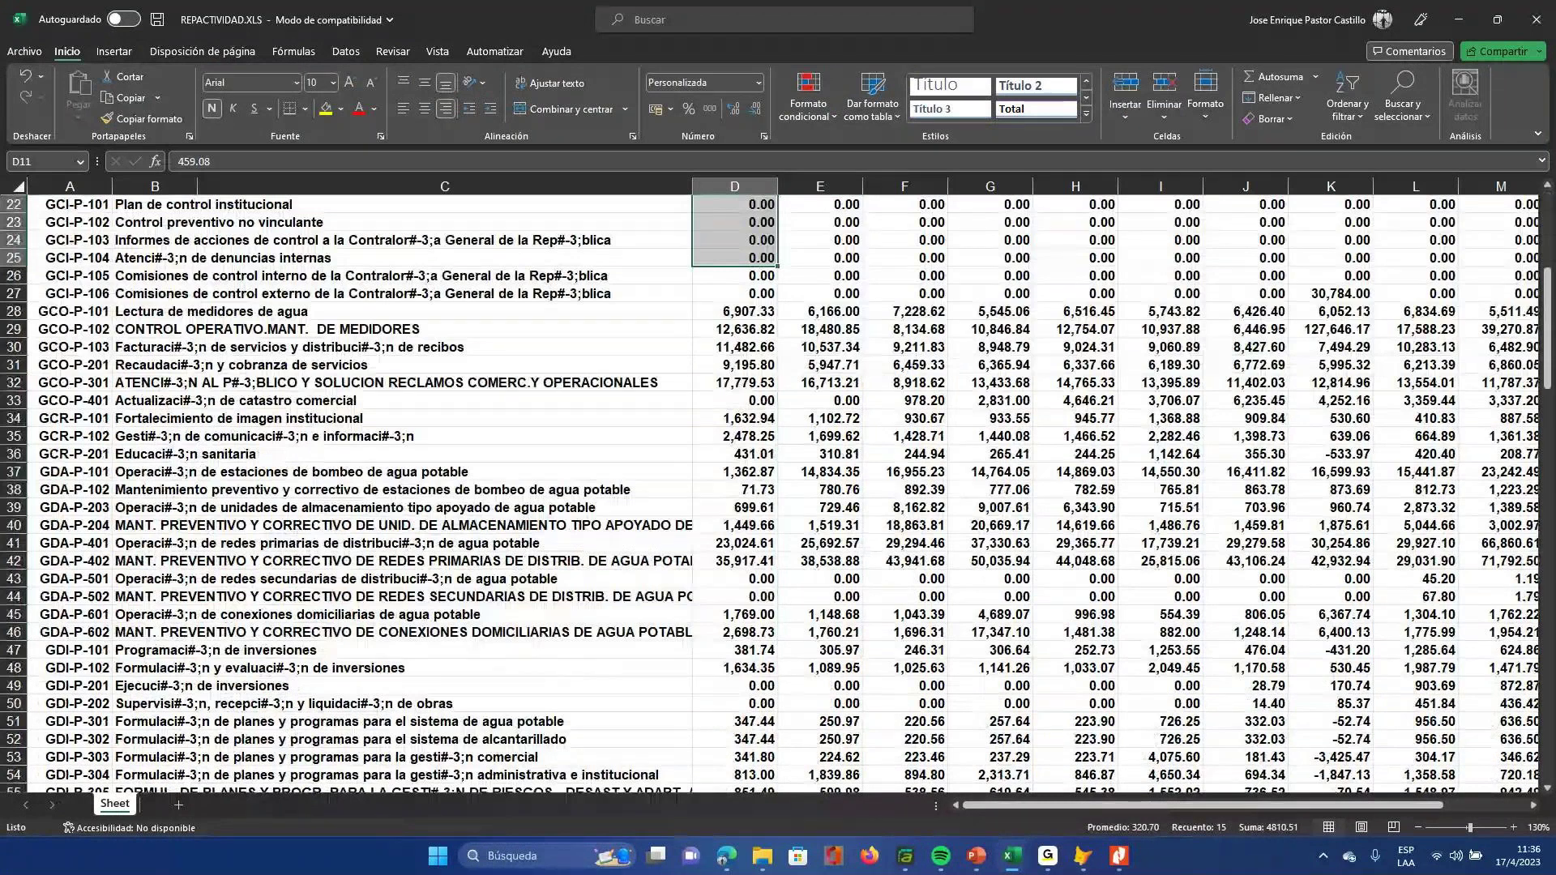
{"action": "scroll", "coordinate": [777, 486], "scroll_direction": "up", "scroll_amount": 1}
{"action": "mouse_move", "coordinate": [1010, 855]}
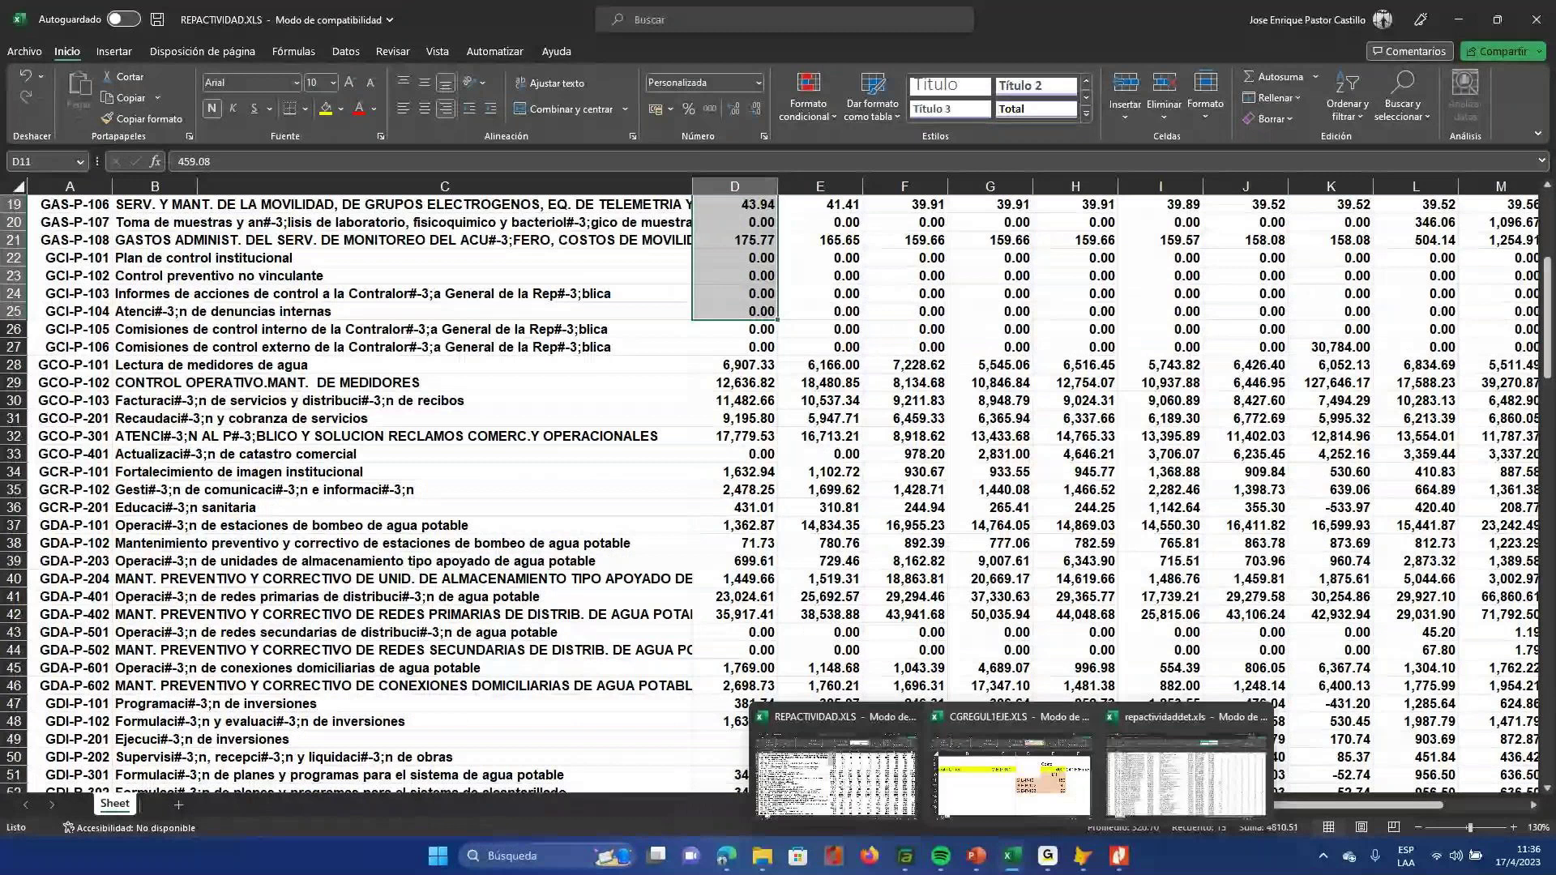
{"action": "left_click", "coordinate": [1185, 774]}
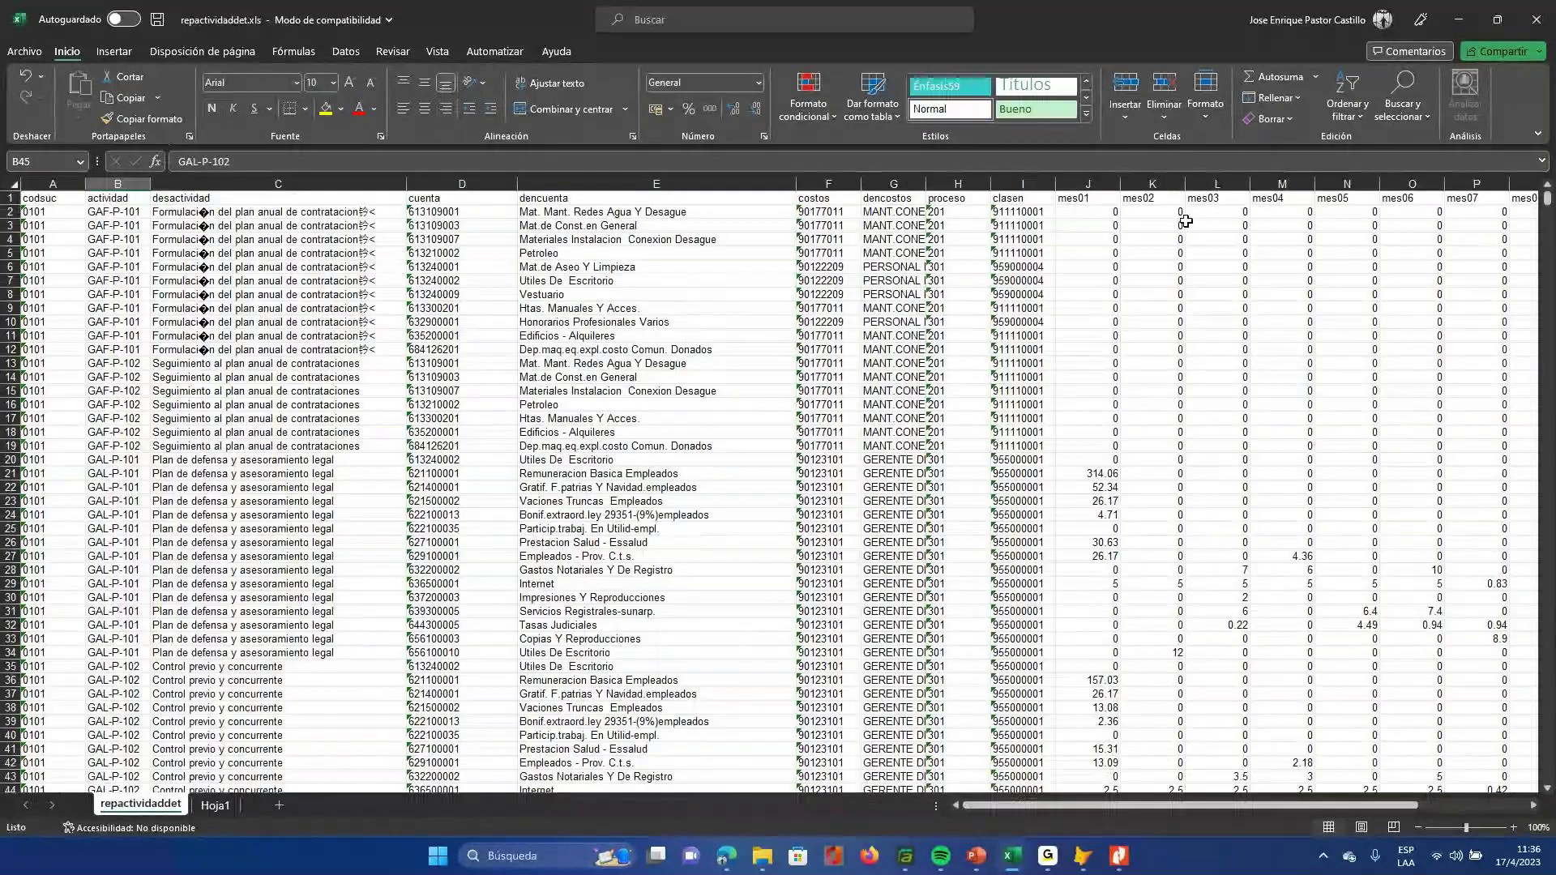
- Go back to cell A1 of the repactividaddet sheet and fit the actividad column's width to its contents
{"action": "scroll", "coordinate": [1186, 220], "scroll_direction": "up", "scroll_amount": 5}
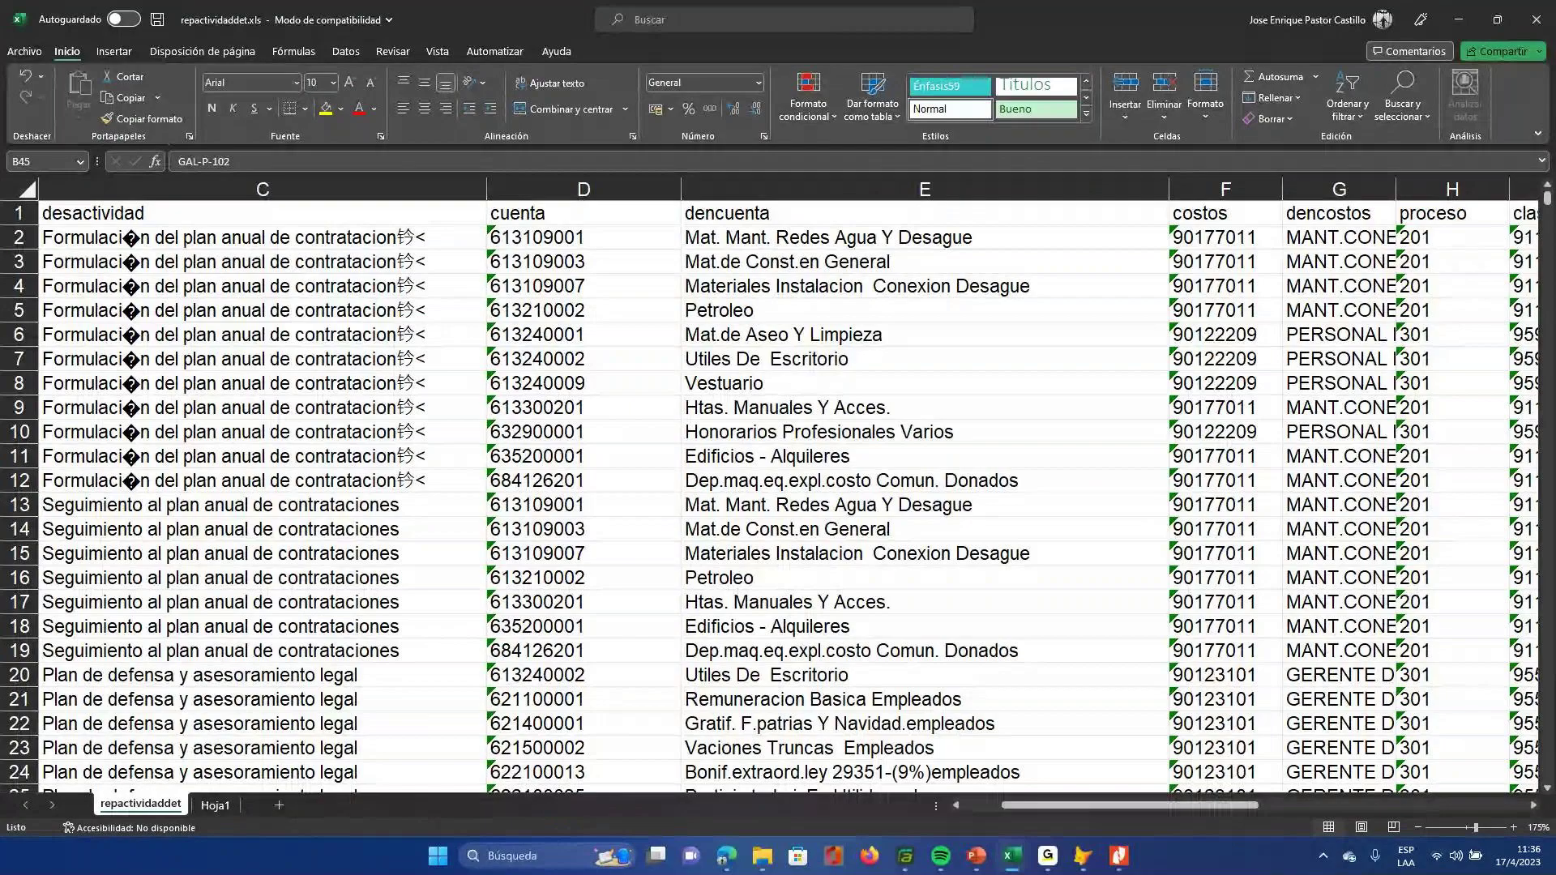
{"action": "scroll", "coordinate": [1149, 202], "scroll_direction": "left", "scroll_amount": 2}
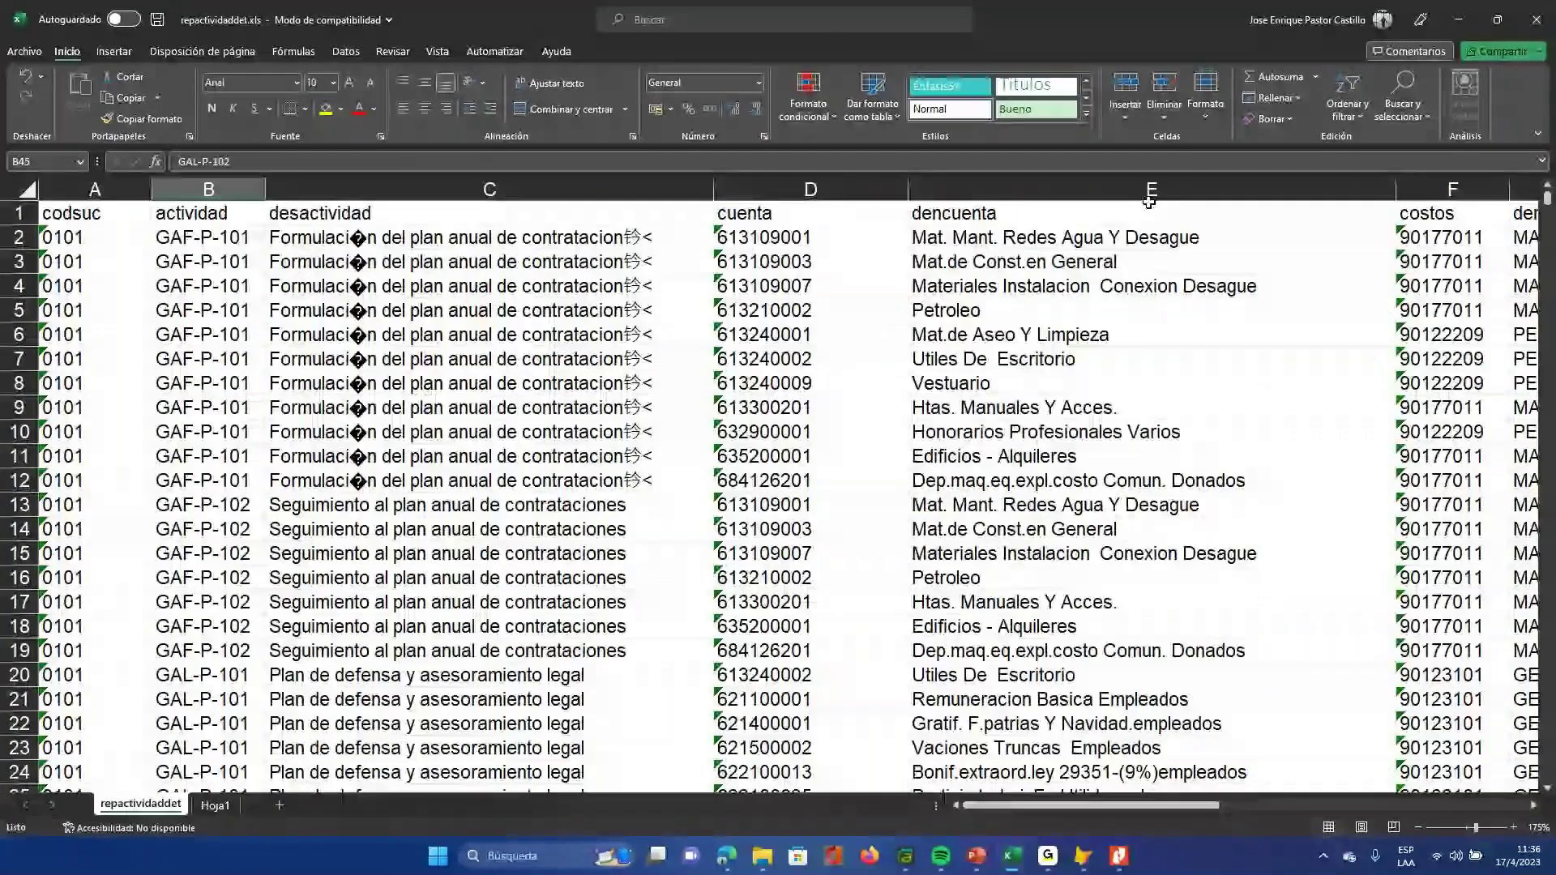
{"action": "key", "text": "ctrl+Home"}
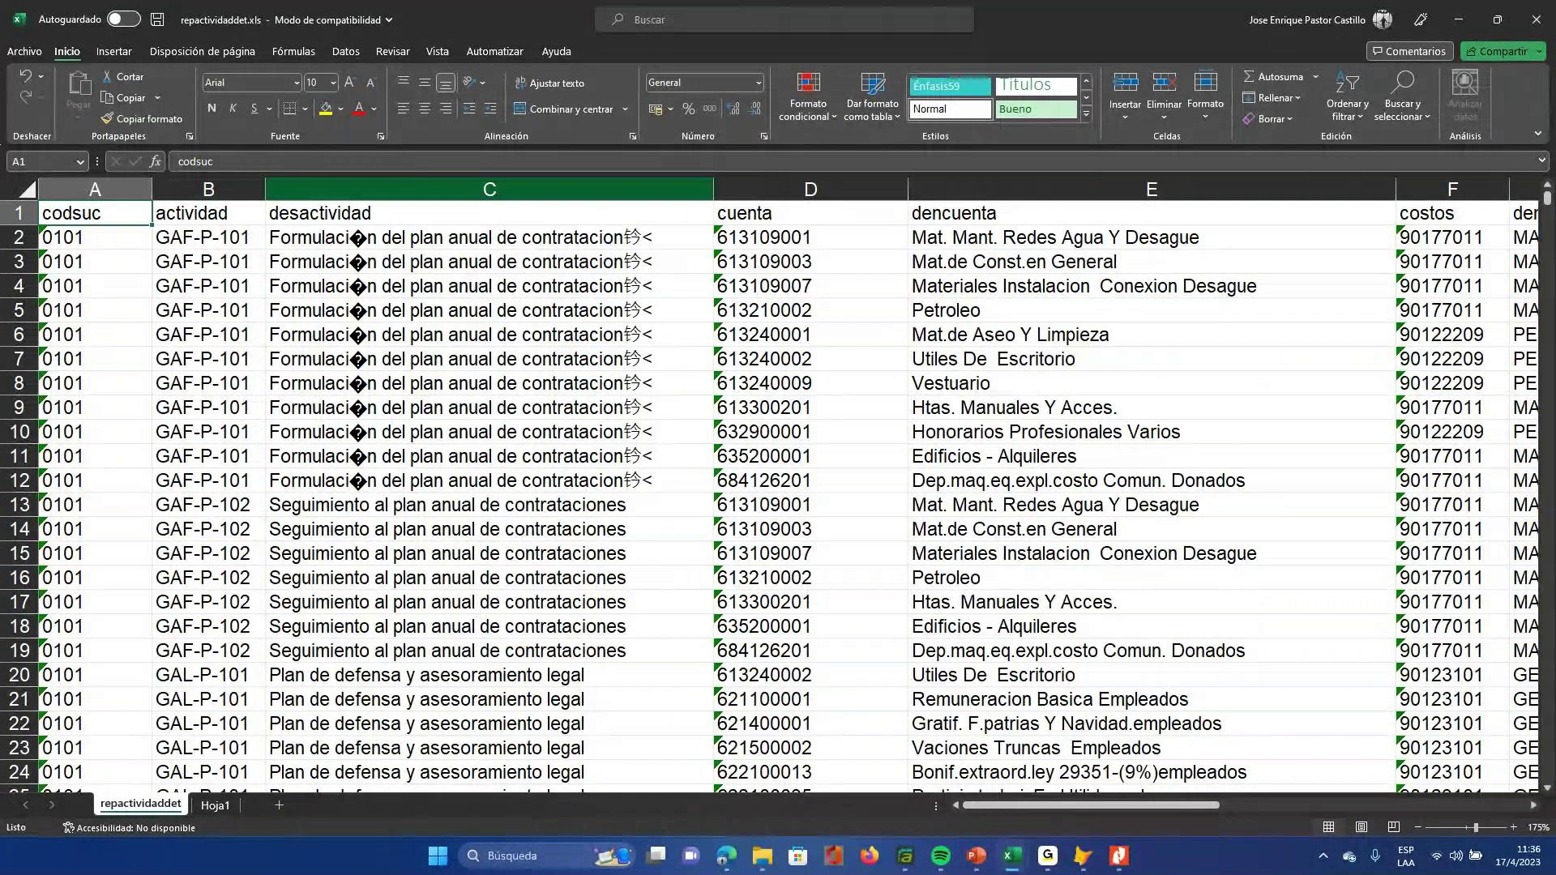
{"action": "double_click", "coordinate": [265, 189]}
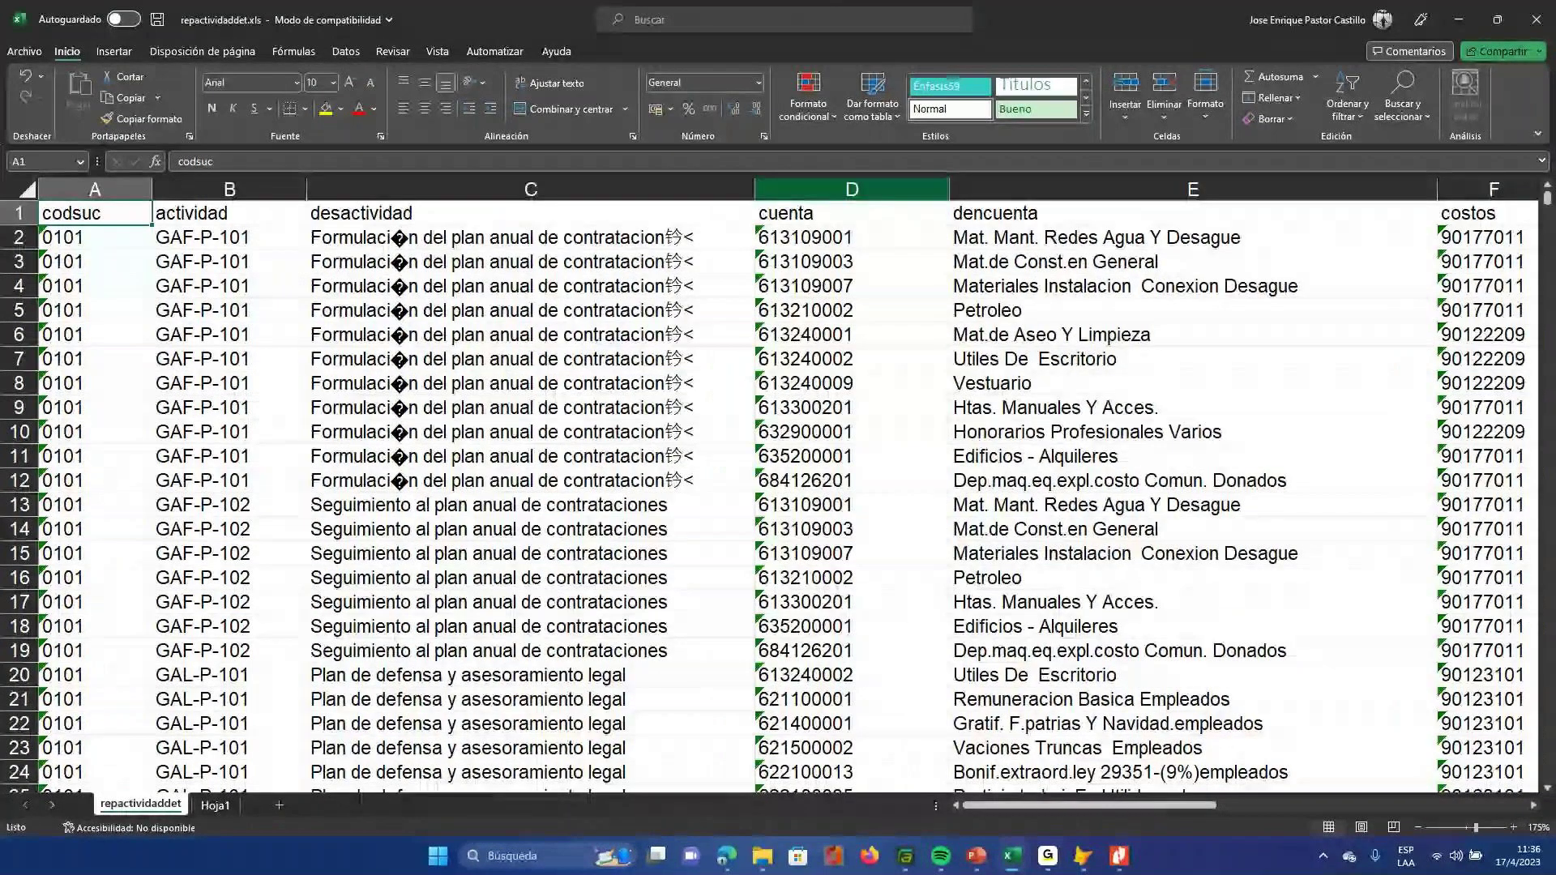
- Review the column headings from cuenta to clasen and widen the dencostos column
{"action": "key", "text": "Right"}
{"action": "key", "text": "Right"}
{"action": "key", "text": "Right"}
{"action": "key", "text": "Right"}
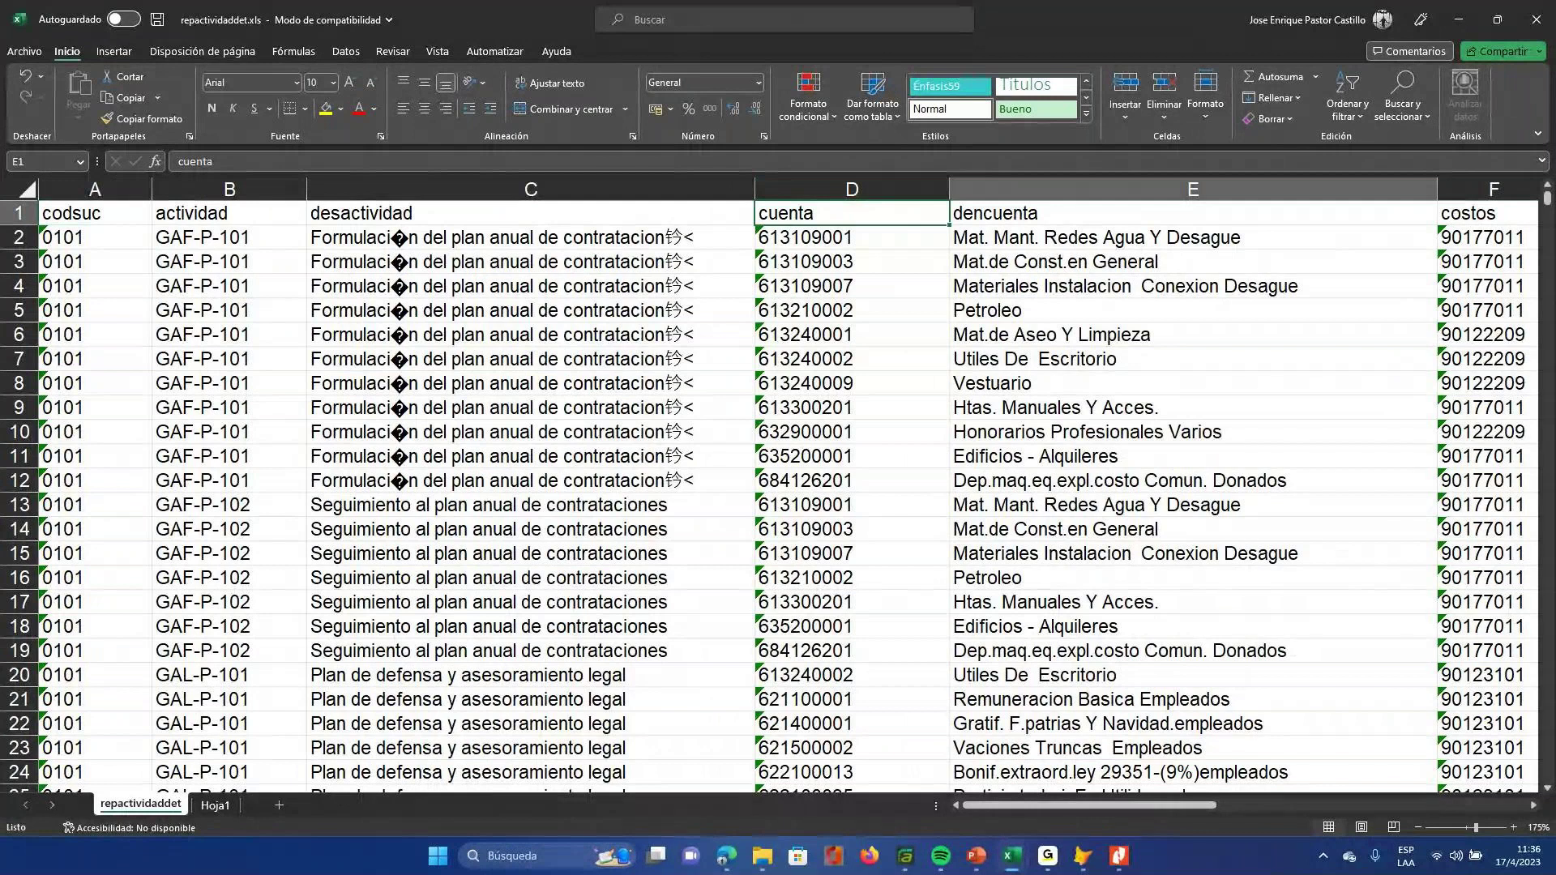
{"action": "left_click", "coordinate": [1491, 189]}
{"action": "scroll", "coordinate": [777, 486], "scroll_direction": "right", "scroll_amount": 2}
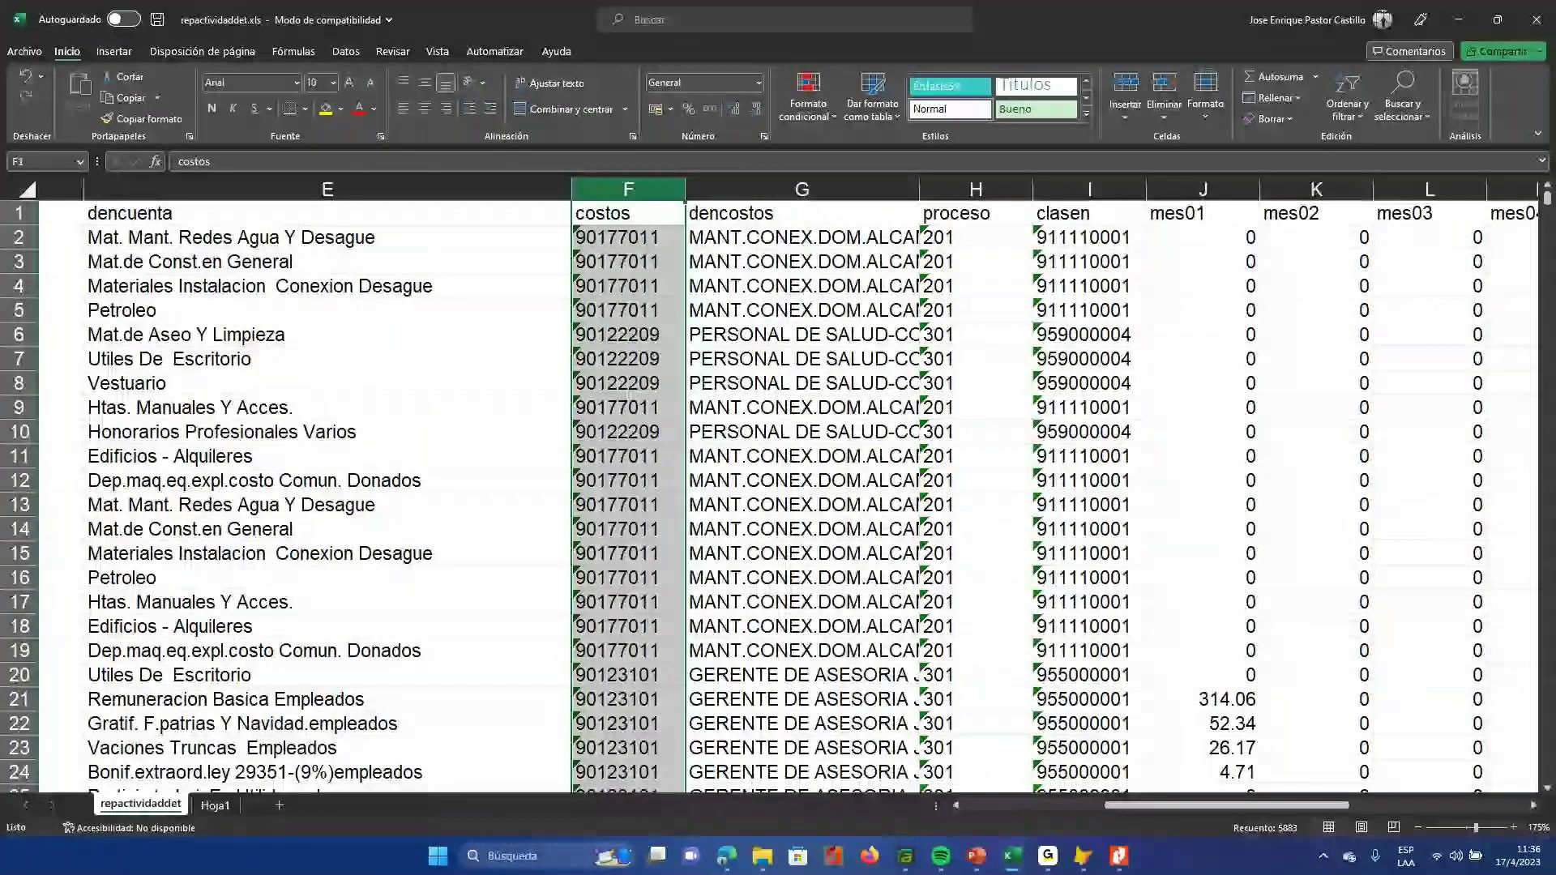
{"action": "left_click", "coordinate": [1089, 237]}
{"action": "scroll", "coordinate": [777, 486], "scroll_direction": "left", "scroll_amount": 3}
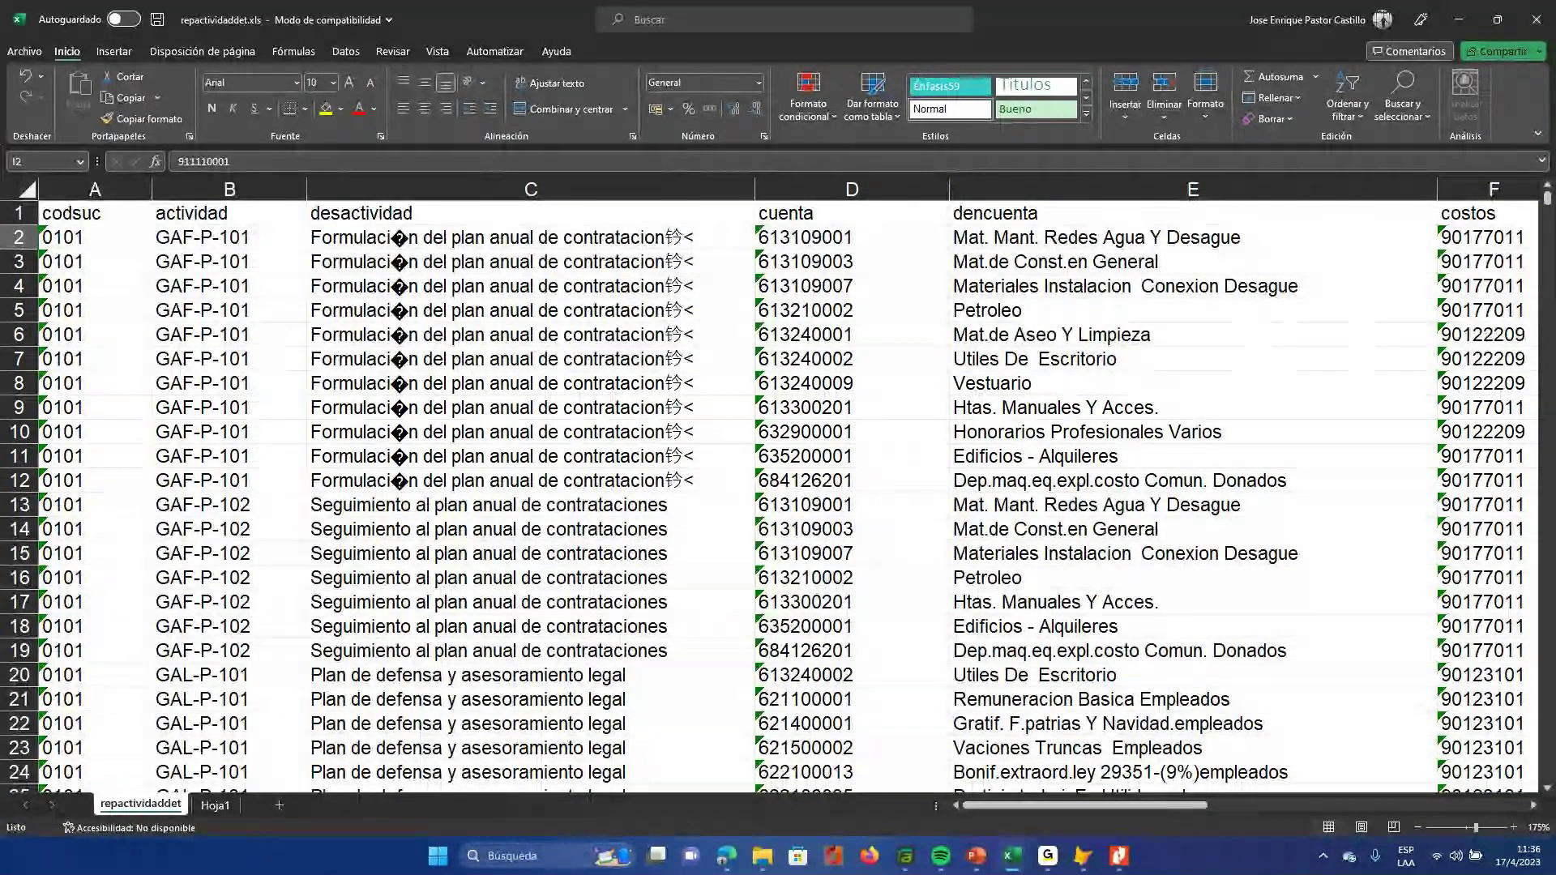
- Turn on filtering for the whole repactividaddet sheet and filter the actividad column to GAL-P-201 only
{"action": "left_click", "coordinate": [26, 189]}
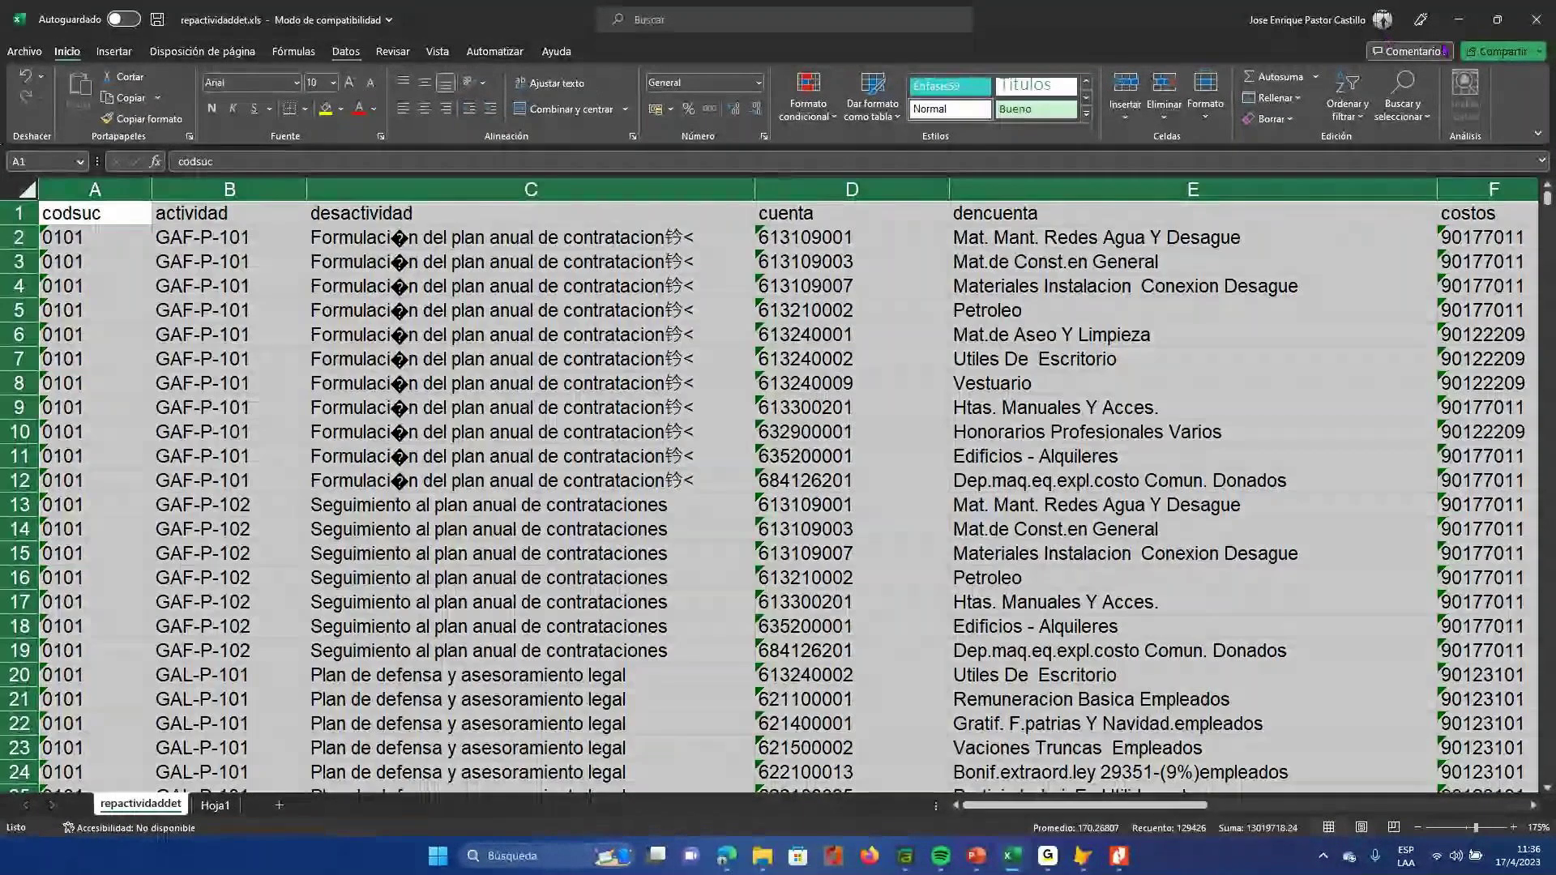
{"action": "left_click", "coordinate": [345, 51]}
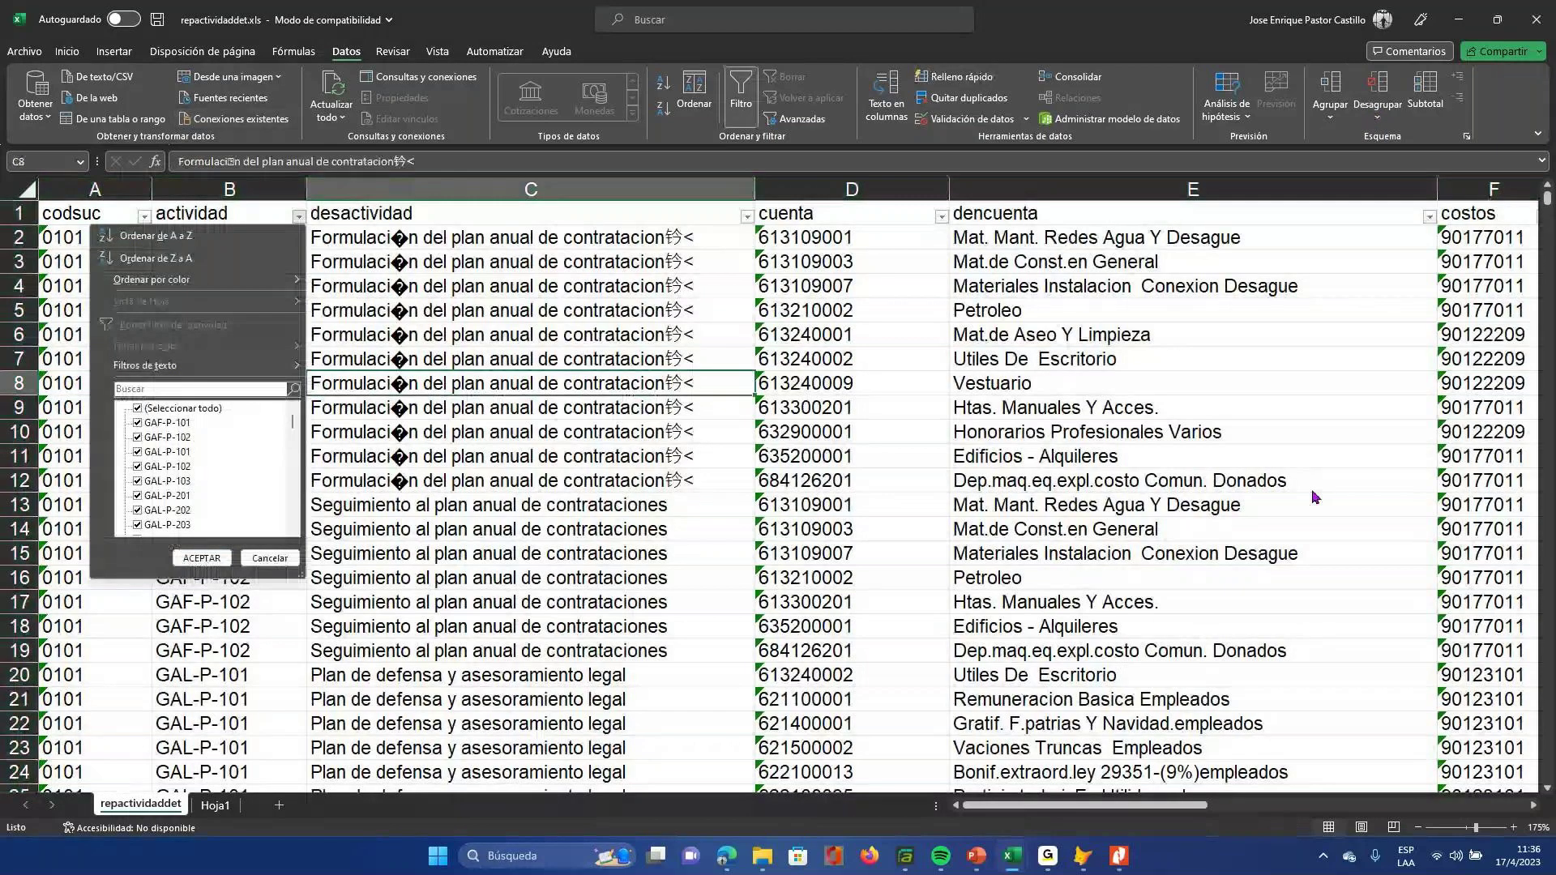
{"action": "key", "text": "space"}
{"action": "key", "text": "Down"}
{"action": "key", "text": "Down"}
{"action": "key", "text": "Down"}
{"action": "key", "text": "Down"}
{"action": "key", "text": "Down"}
{"action": "key", "text": "Down"}
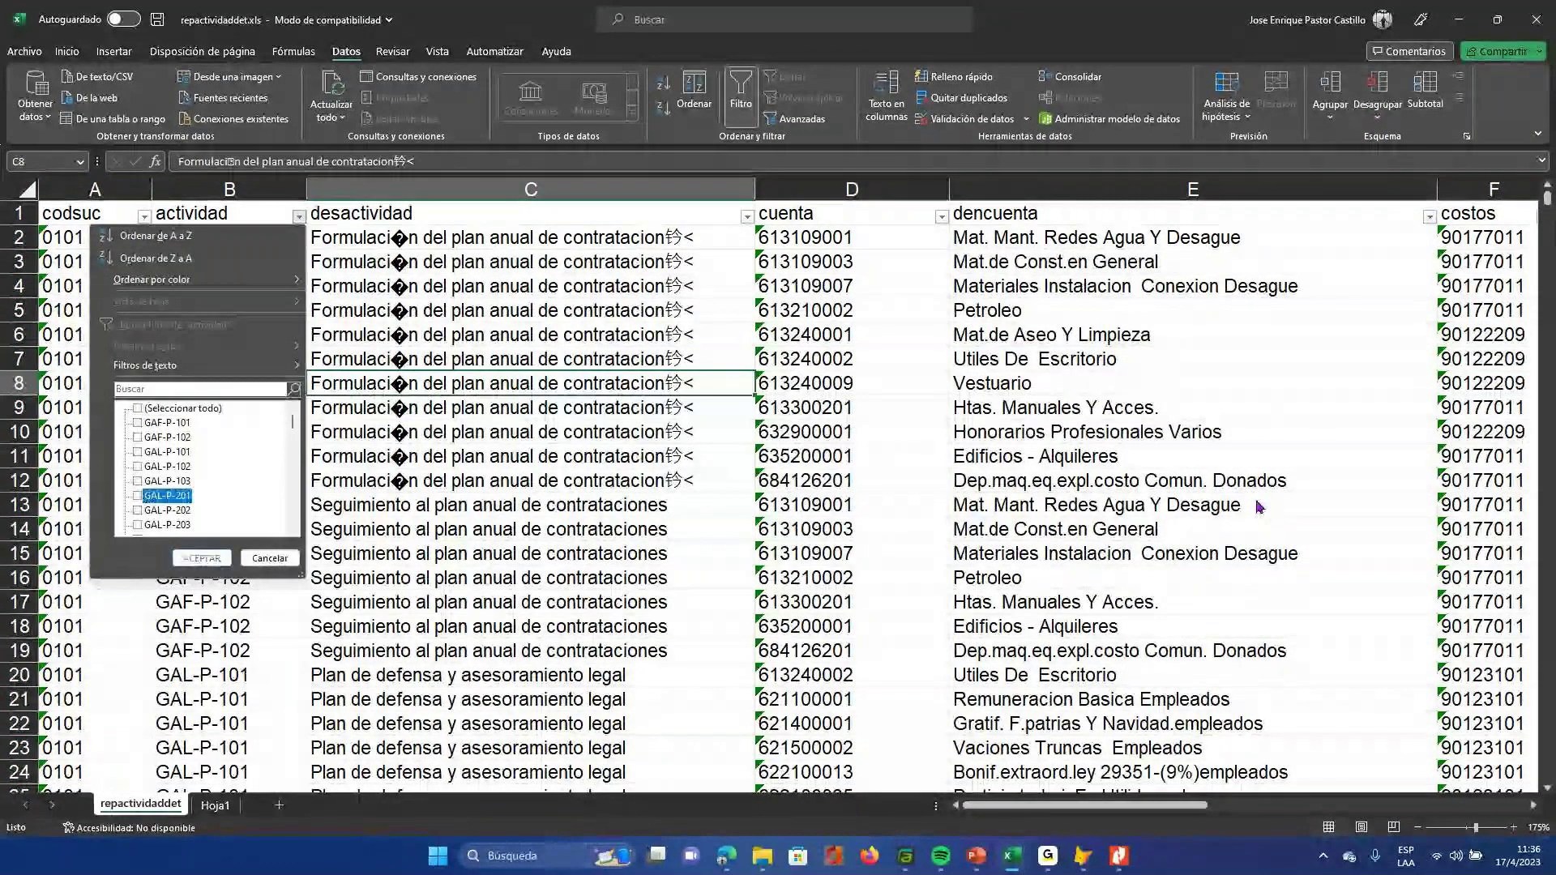
{"action": "key", "text": "space"}
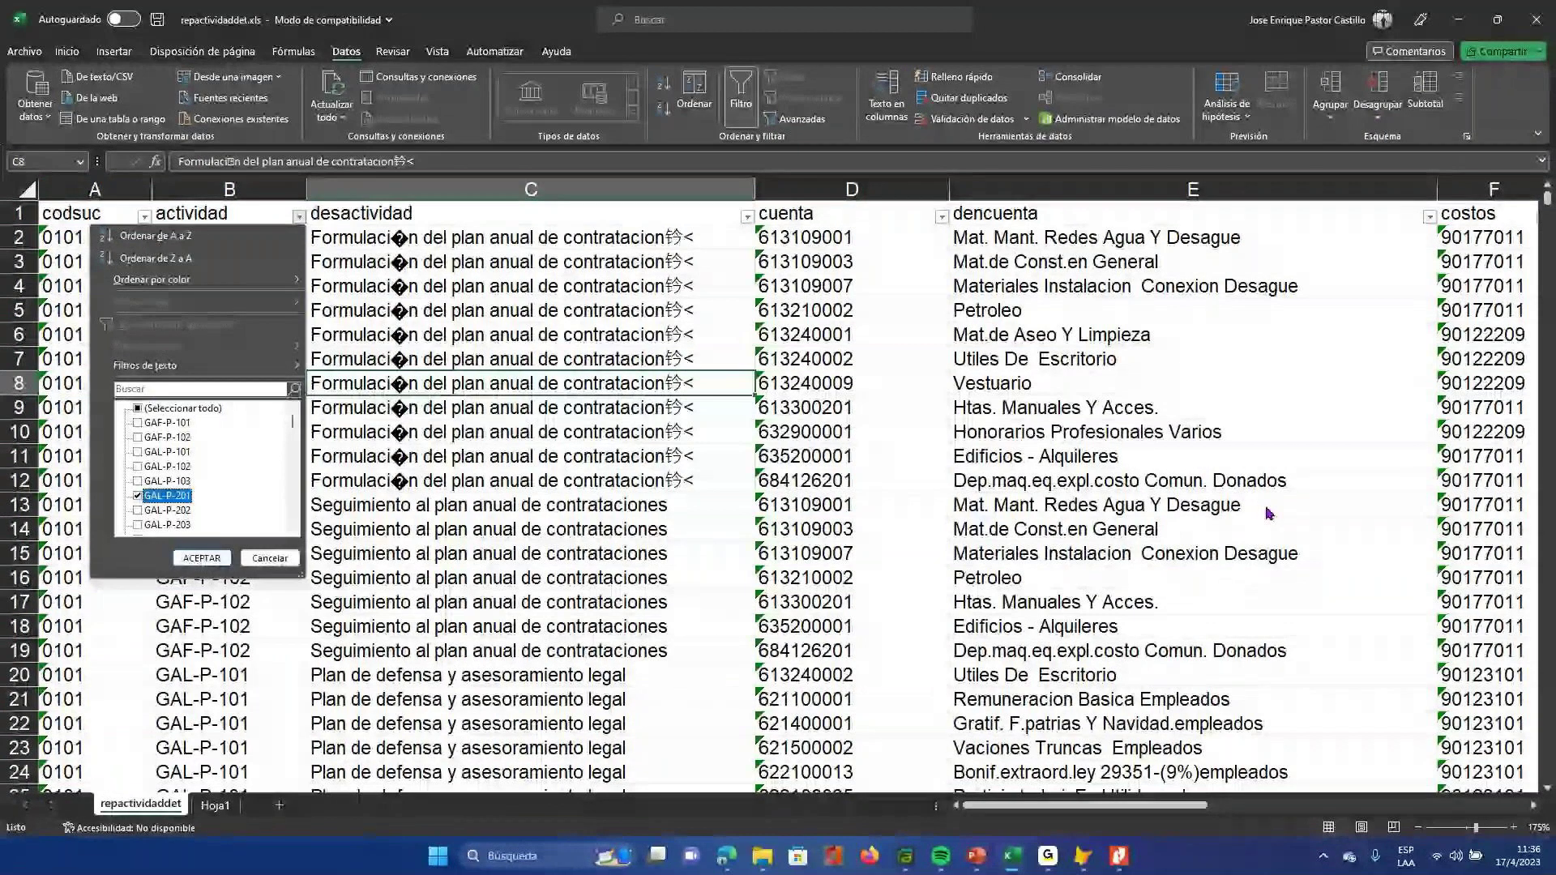
{"action": "key", "text": "Return"}
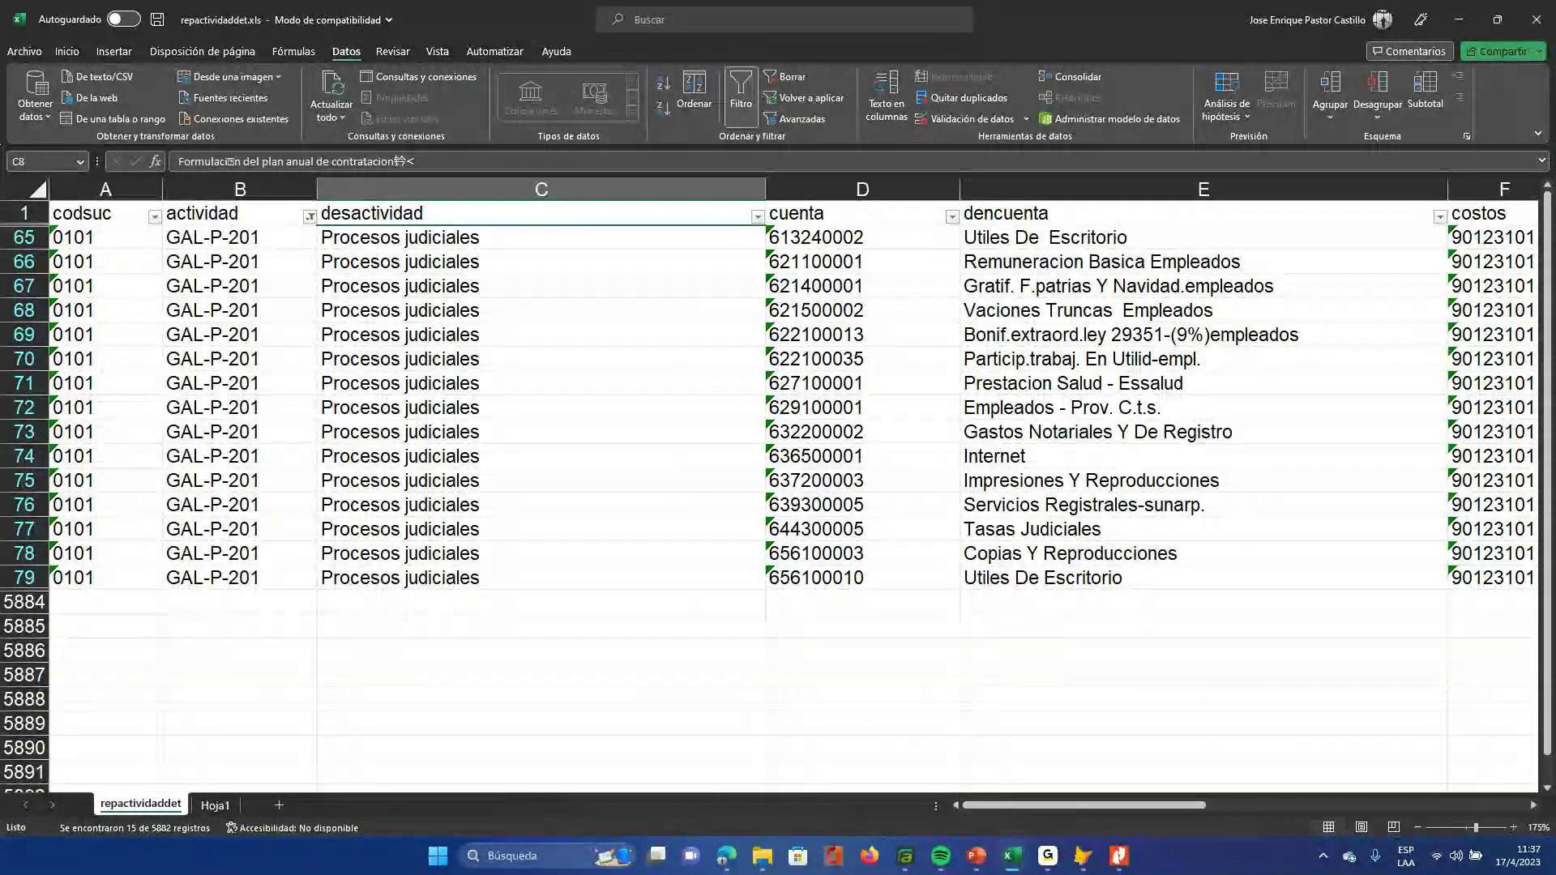
- Show all activities again and filter the cuenta column to account 613108001 only
{"action": "left_click", "coordinate": [309, 217]}
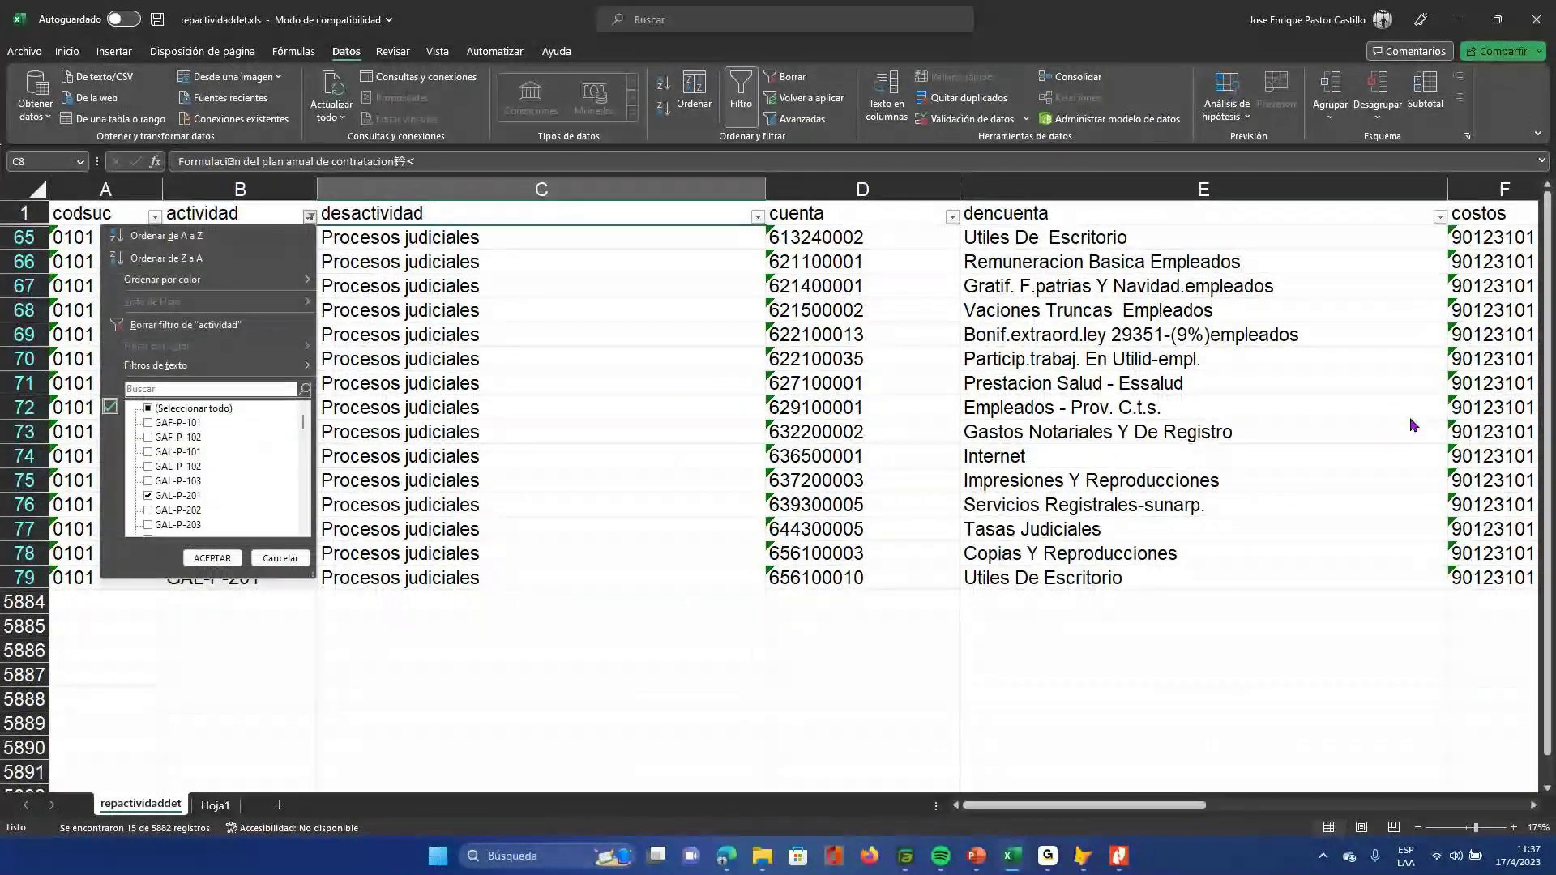
{"action": "left_click", "coordinate": [147, 407]}
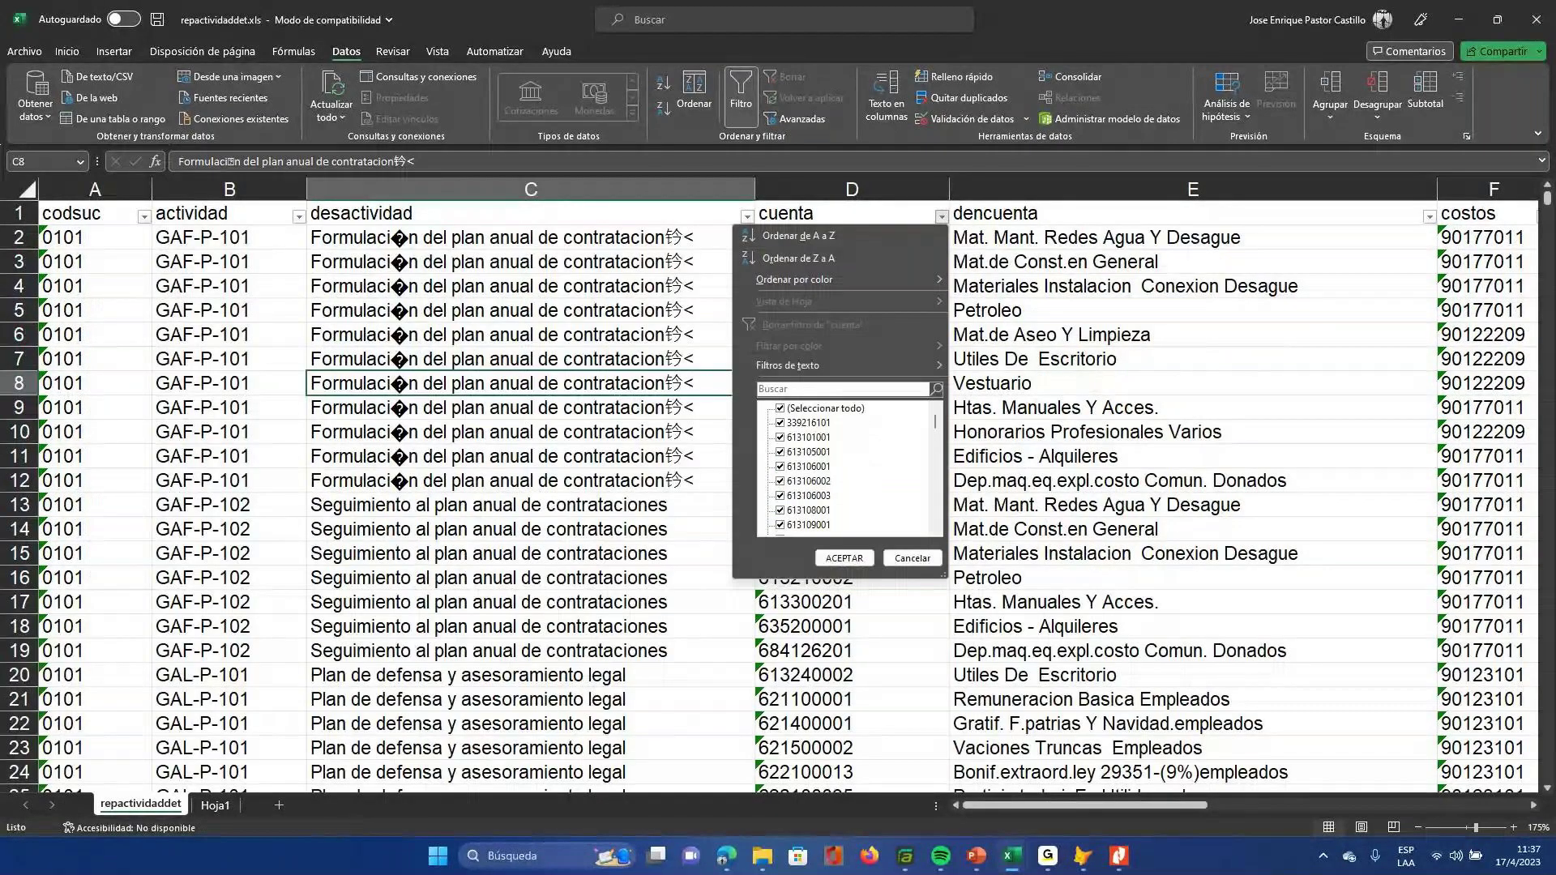
{"action": "key", "text": "shift+Tab"}
{"action": "key", "text": "space"}
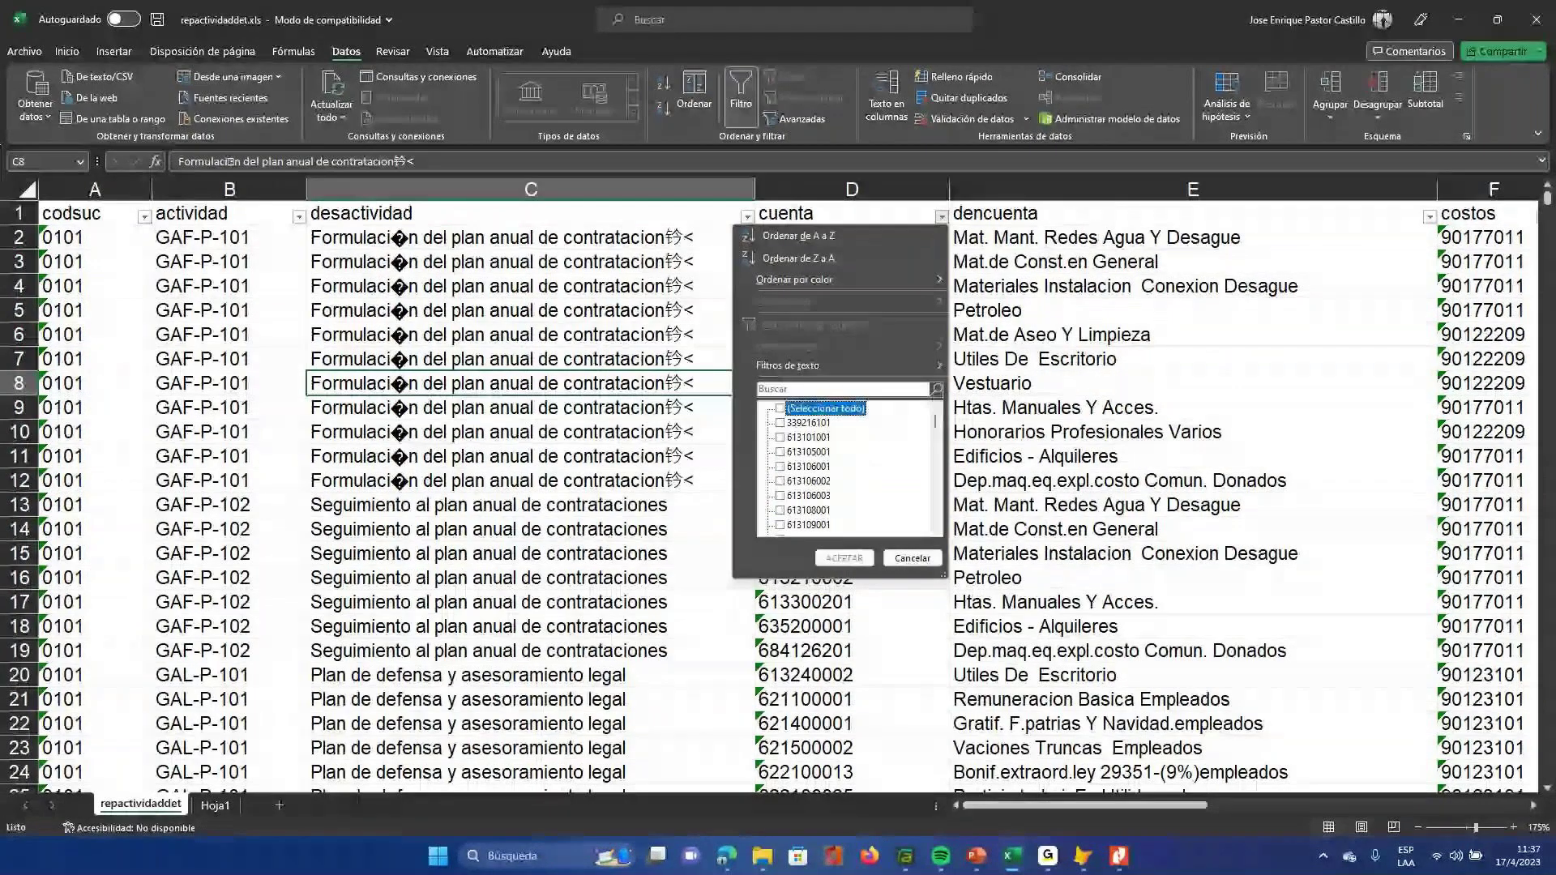
{"action": "left_click", "coordinate": [779, 510]}
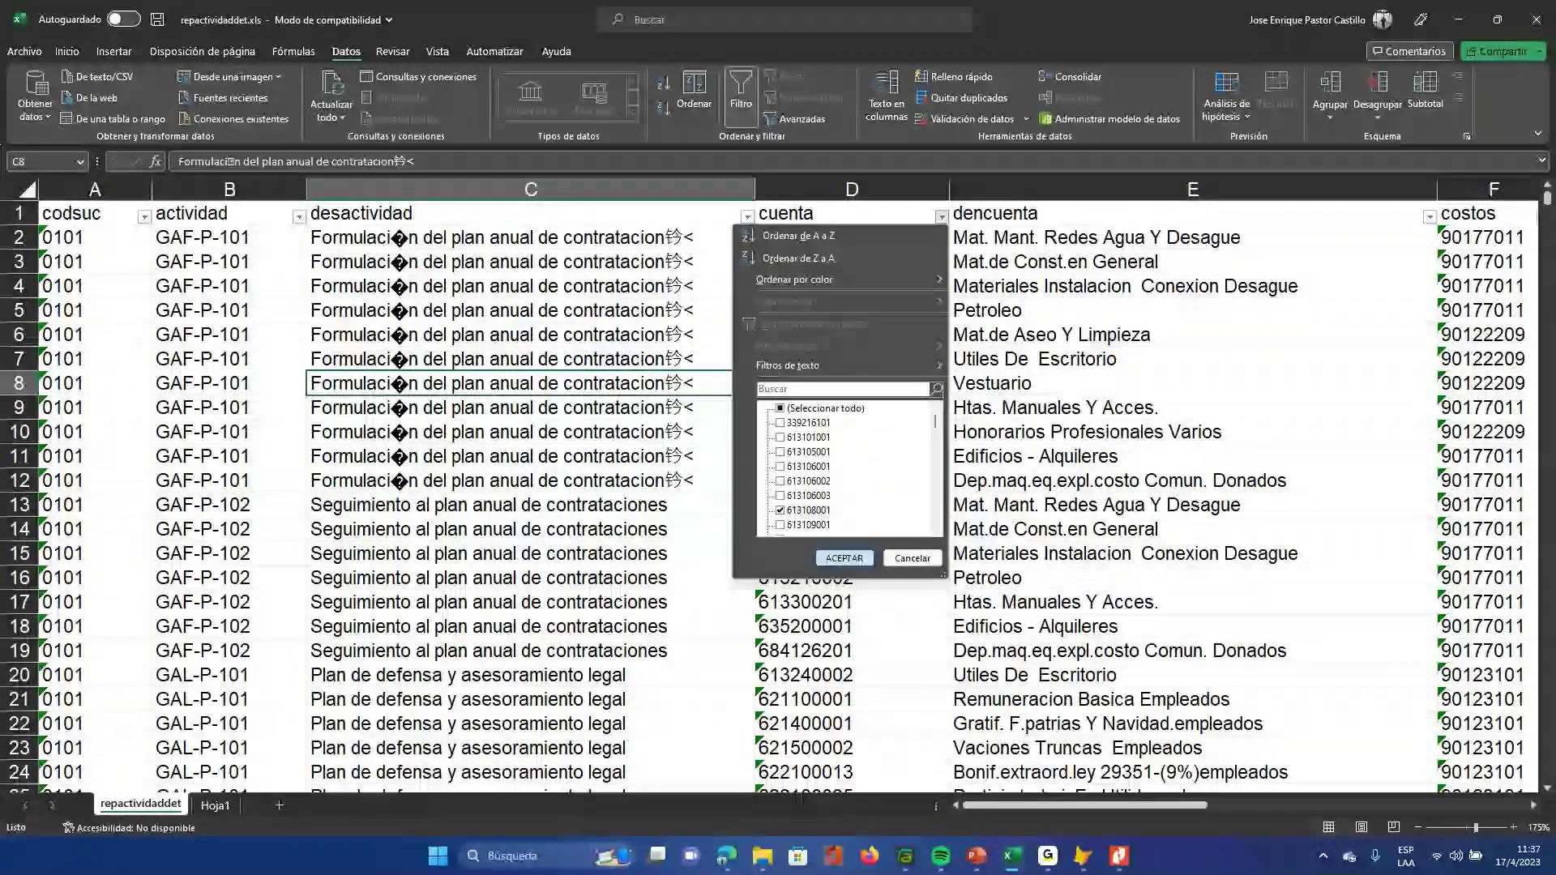
{"action": "key", "text": "Return"}
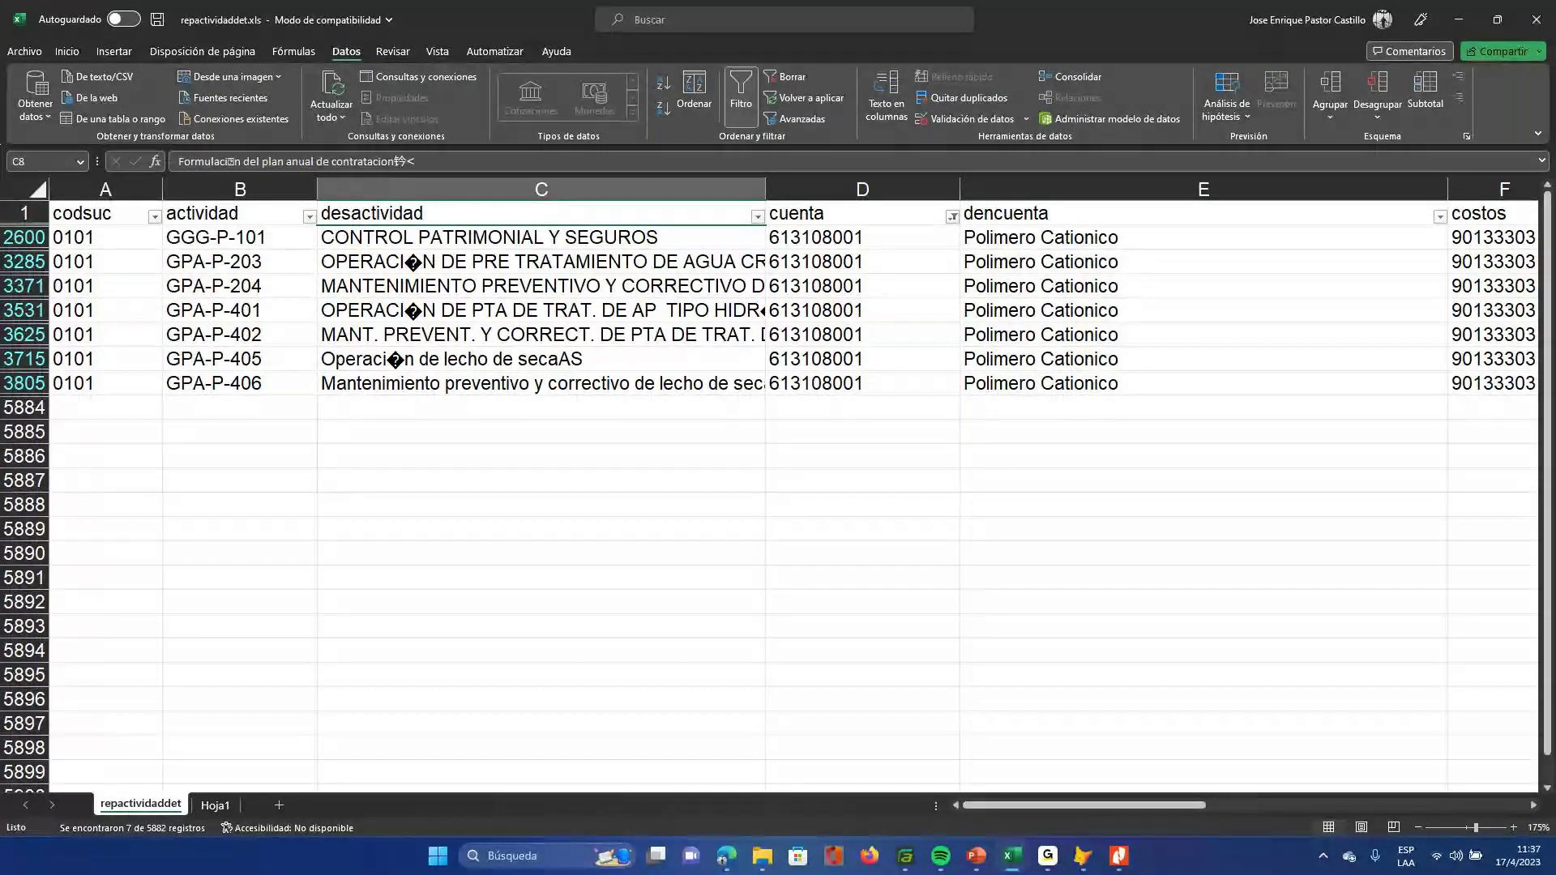
- Examine the filtered 613108001 rows across the cost center, proceso, clasen and monthly columns, and return to the row's first cell
{"action": "left_click", "coordinate": [861, 383]}
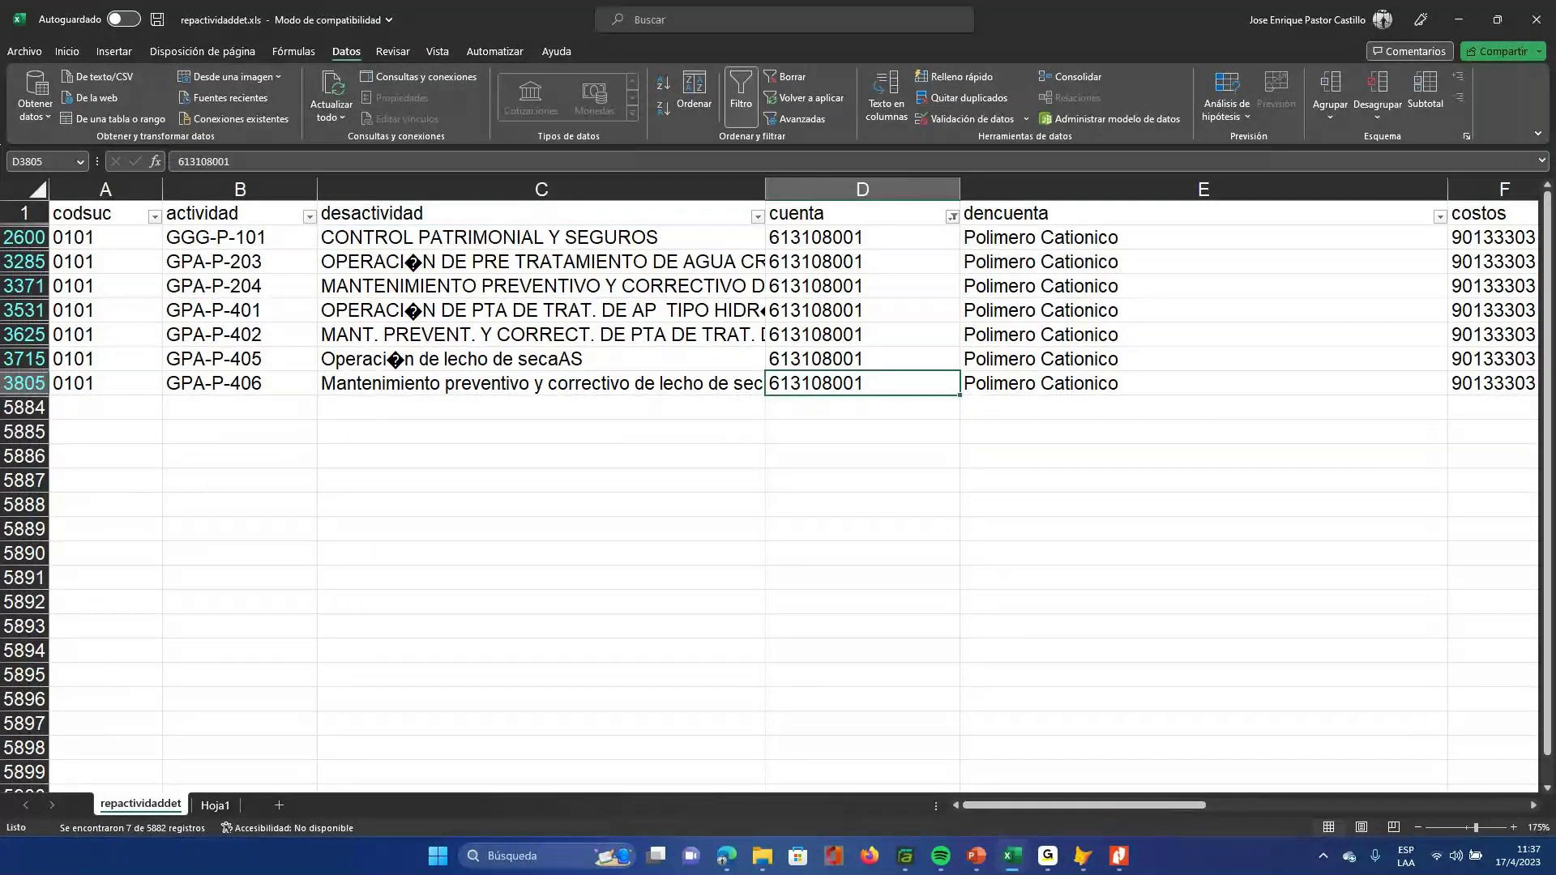
{"action": "left_click", "coordinate": [861, 237]}
{"action": "key", "text": "Right"}
{"action": "key", "text": "Right"}
{"action": "key", "text": "Right"}
{"action": "key", "text": "Right"}
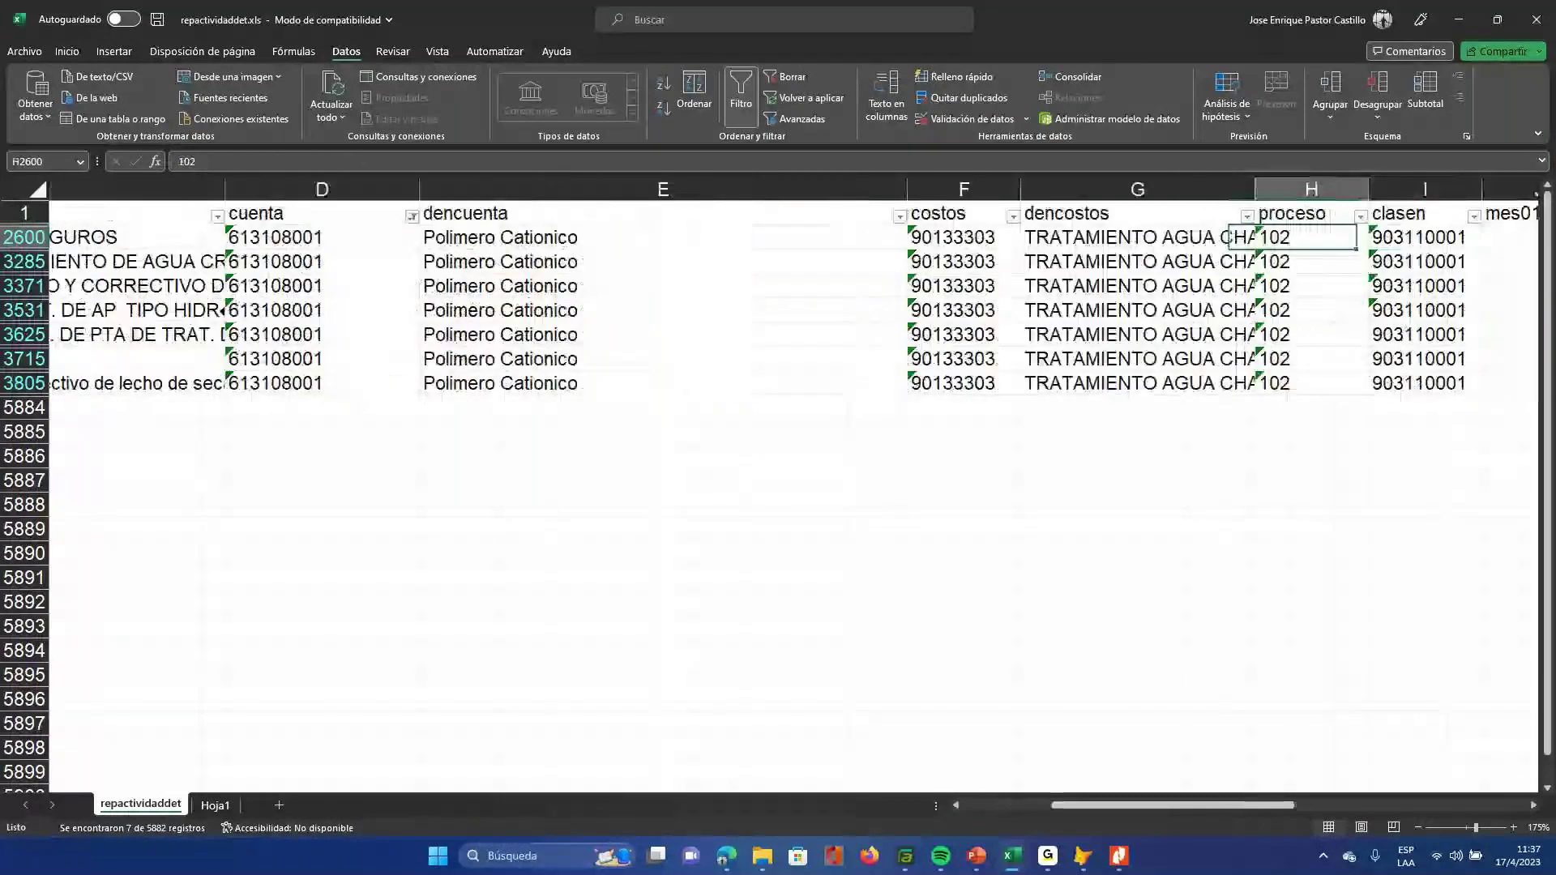
{"action": "key", "text": "Right"}
{"action": "key", "text": "Left"}
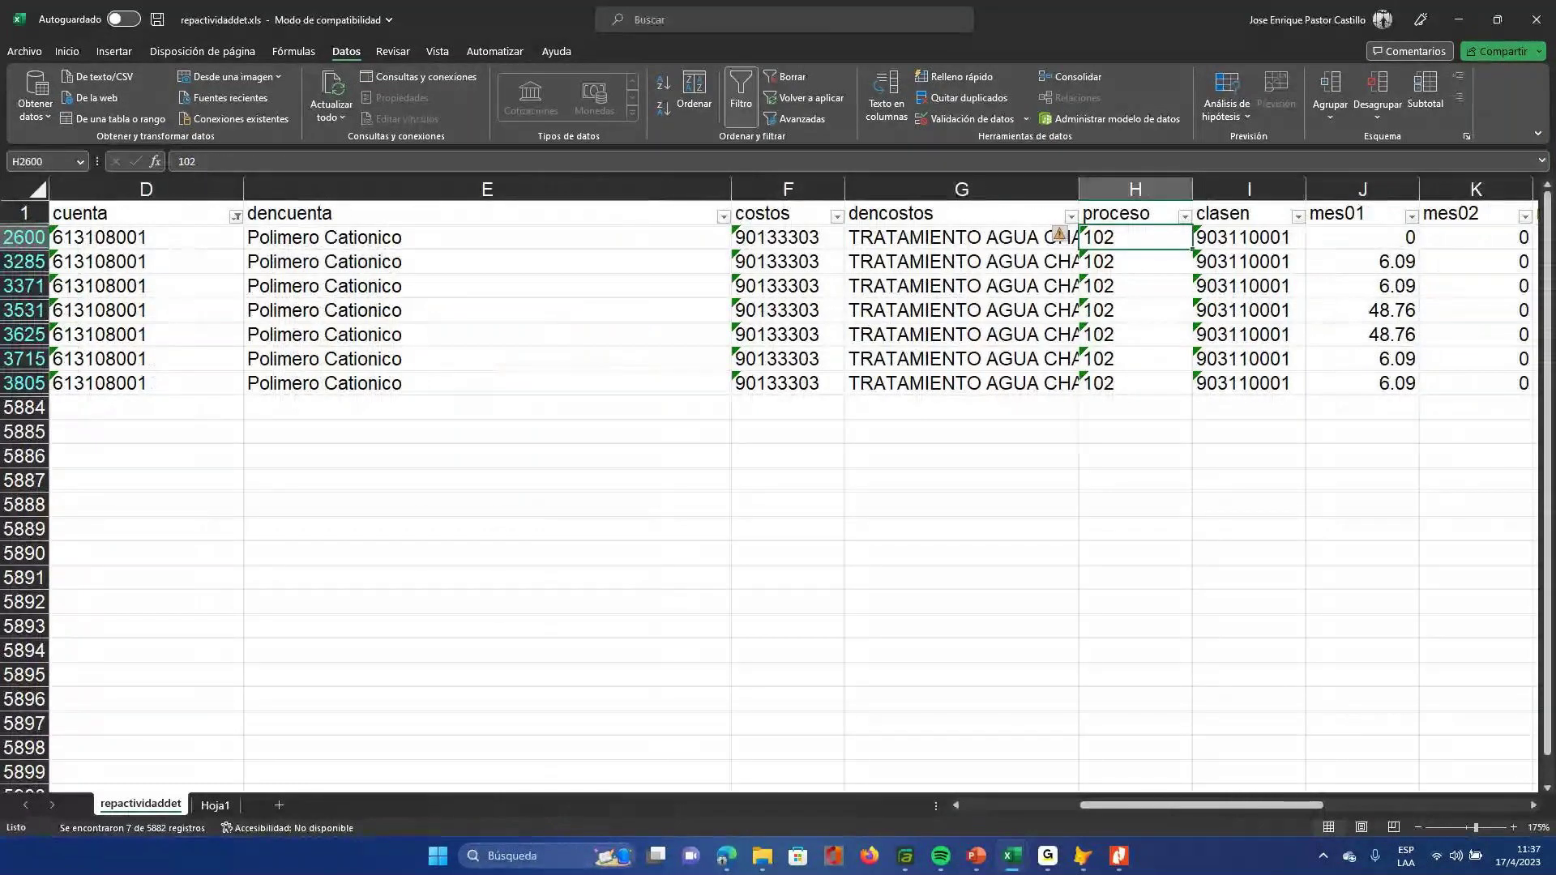
{"action": "key", "text": "Home"}
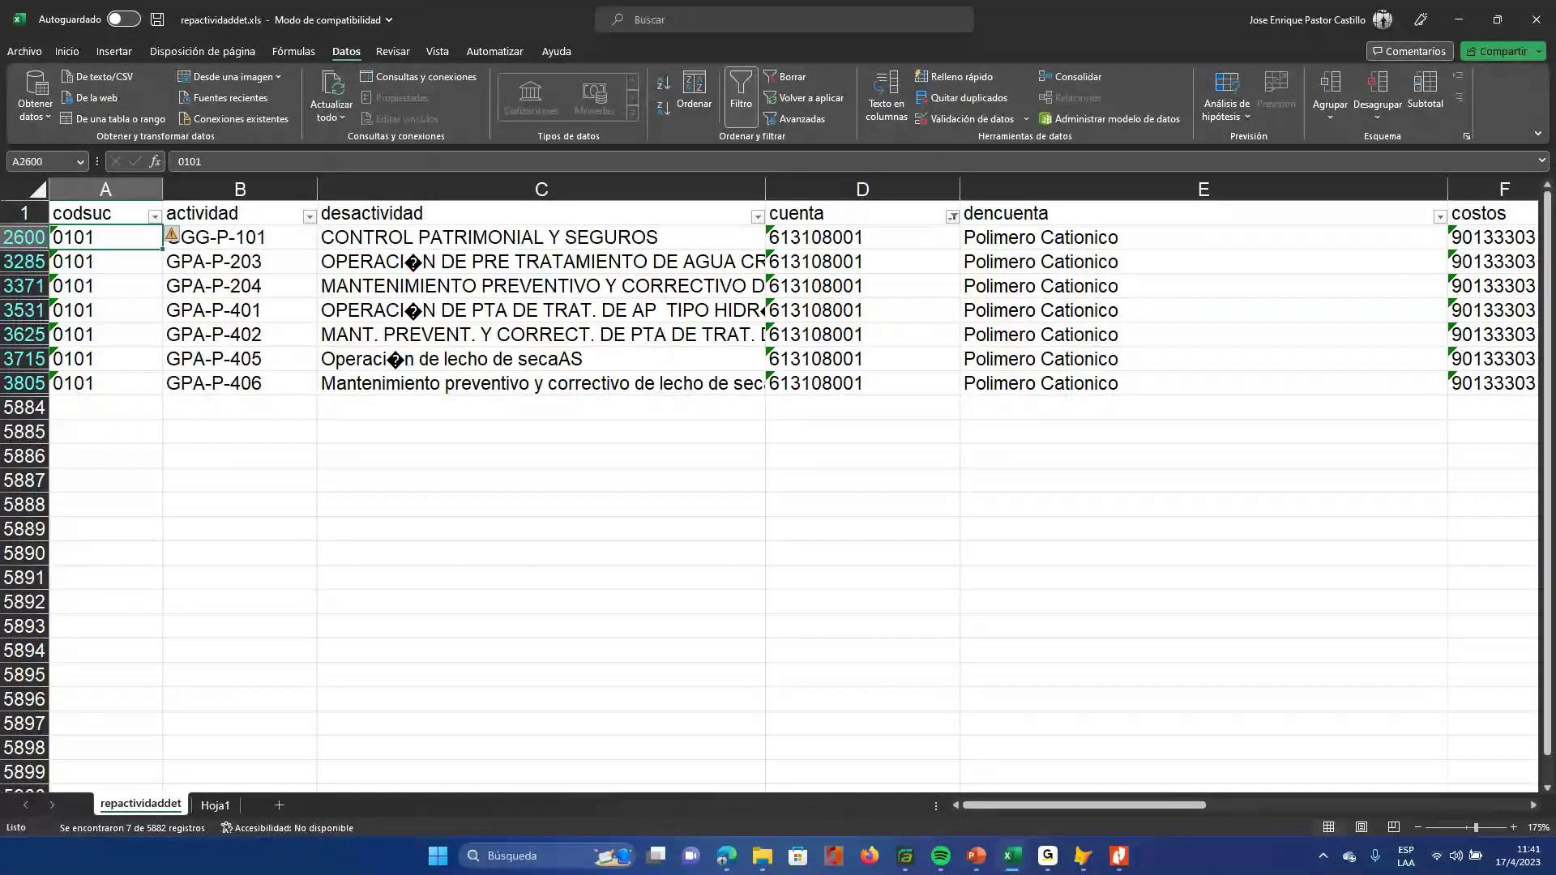
- Switch to the PowerPoint guide and compare the Costos x Actividades slide with the Detalle de Costos x Actividades slide
{"action": "key", "text": "alt+Tab"}
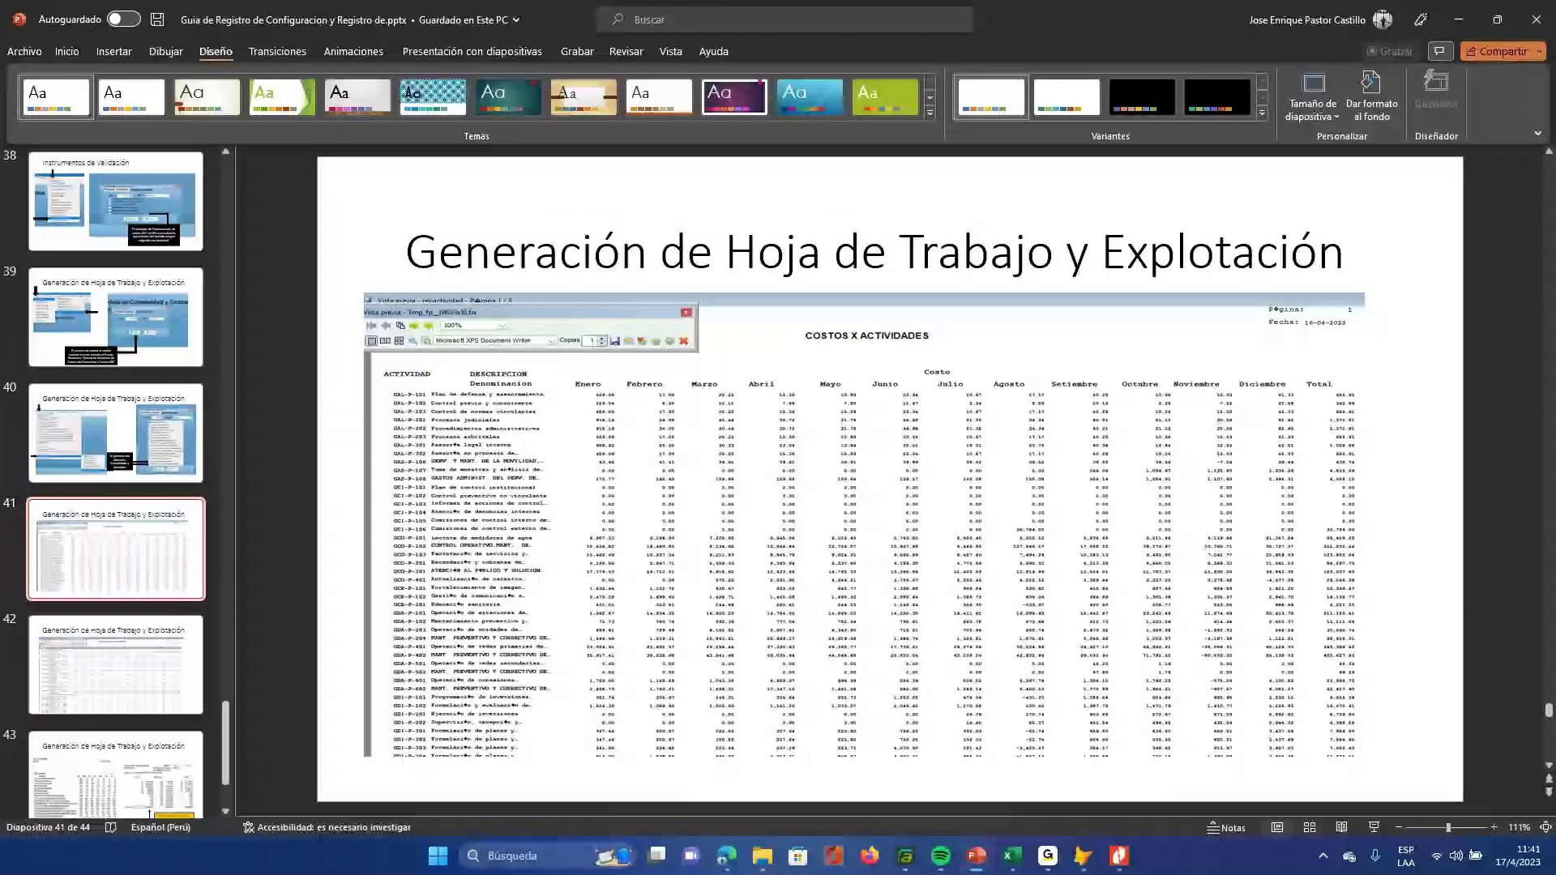
{"action": "scroll", "coordinate": [1213, 664], "scroll_direction": "down", "scroll_amount": 2}
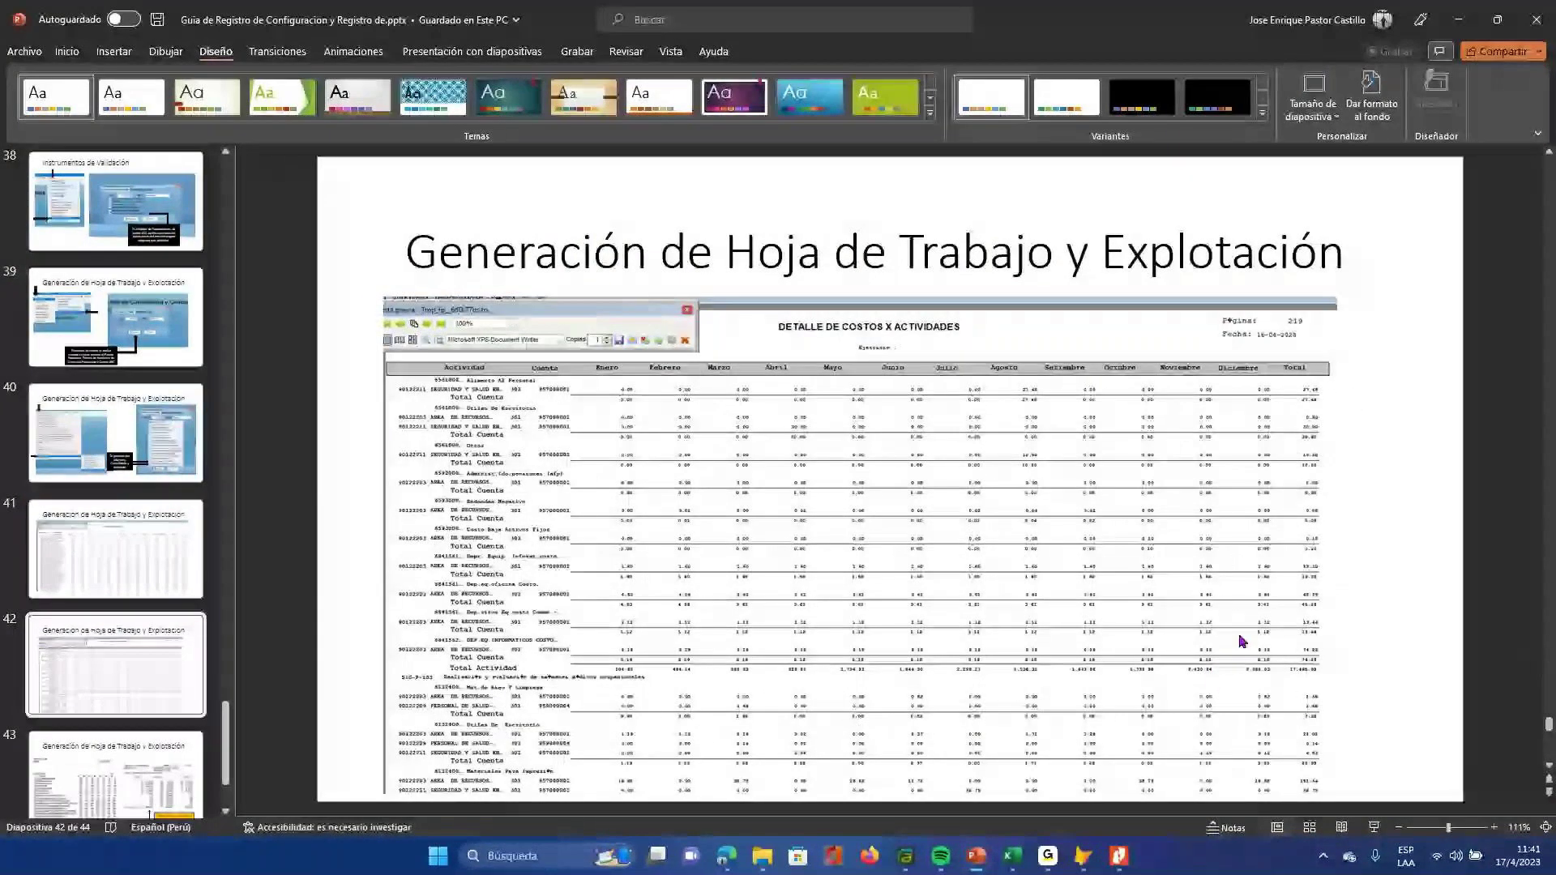
{"action": "scroll", "coordinate": [1242, 642], "scroll_direction": "up", "scroll_amount": 1}
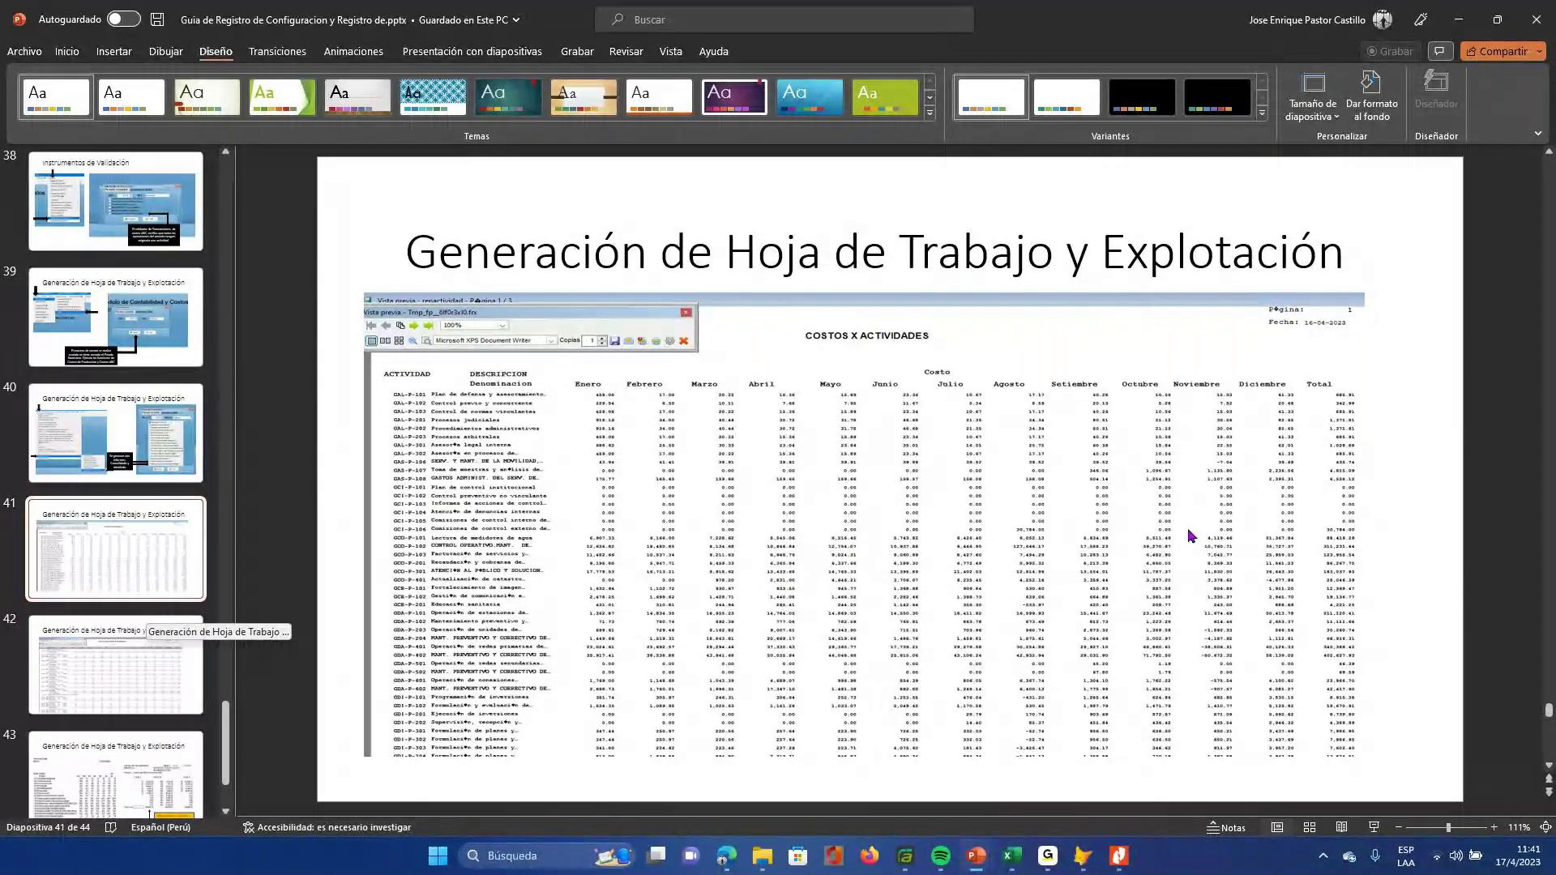
- Return to repactividaddet.xls, select the filtered activity codes from GGG-P-101 down, and review their account, cost center and monthly columns
{"action": "left_click", "coordinate": [1009, 855]}
{"action": "left_click", "coordinate": [1184, 770]}
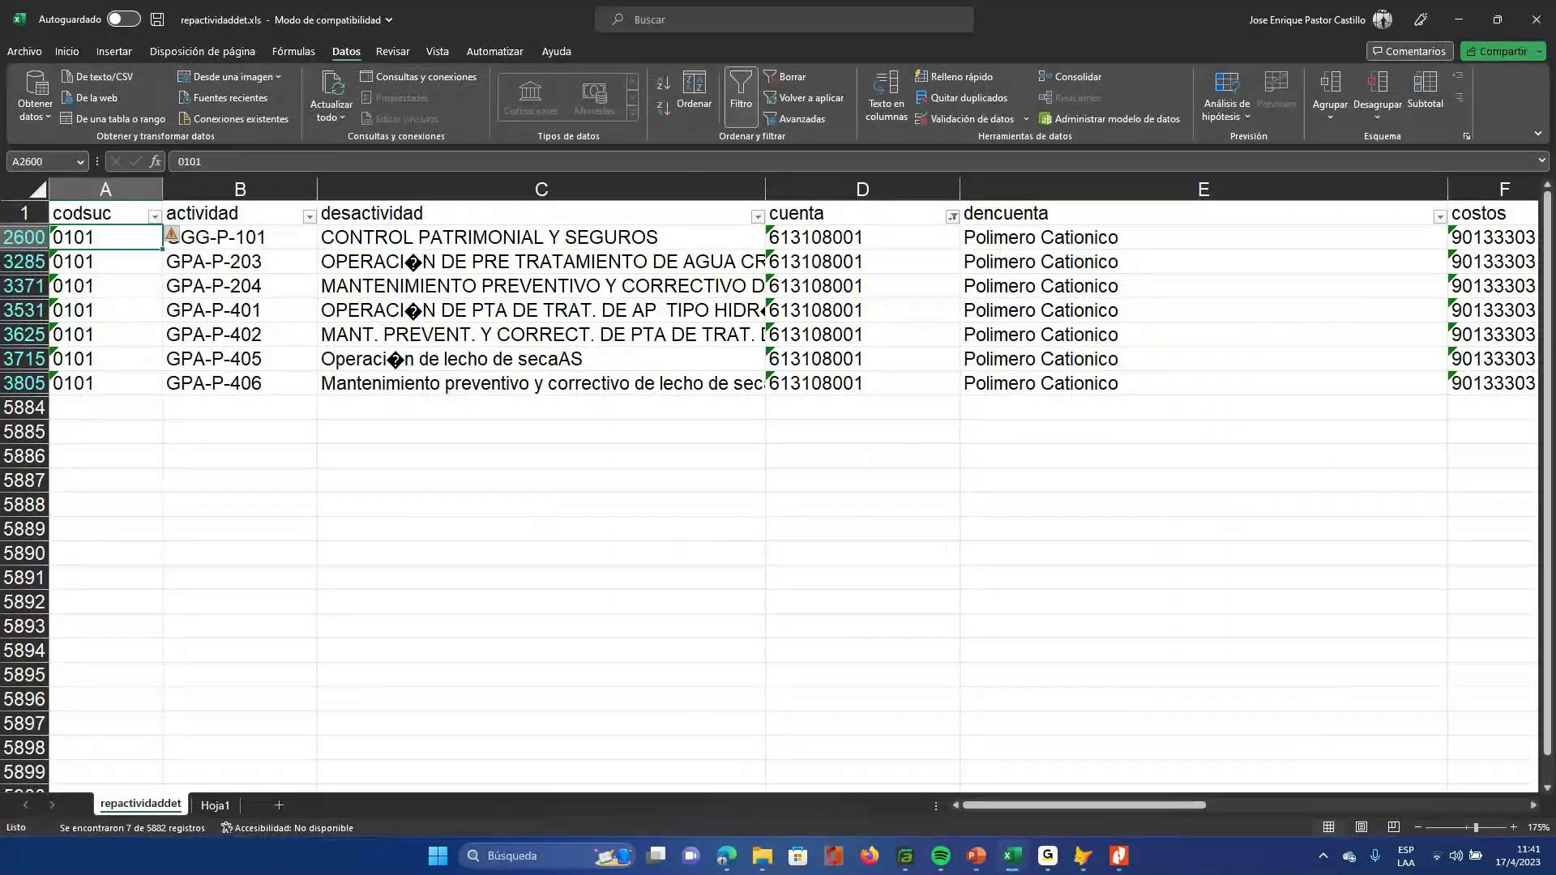
{"action": "key", "text": "Right"}
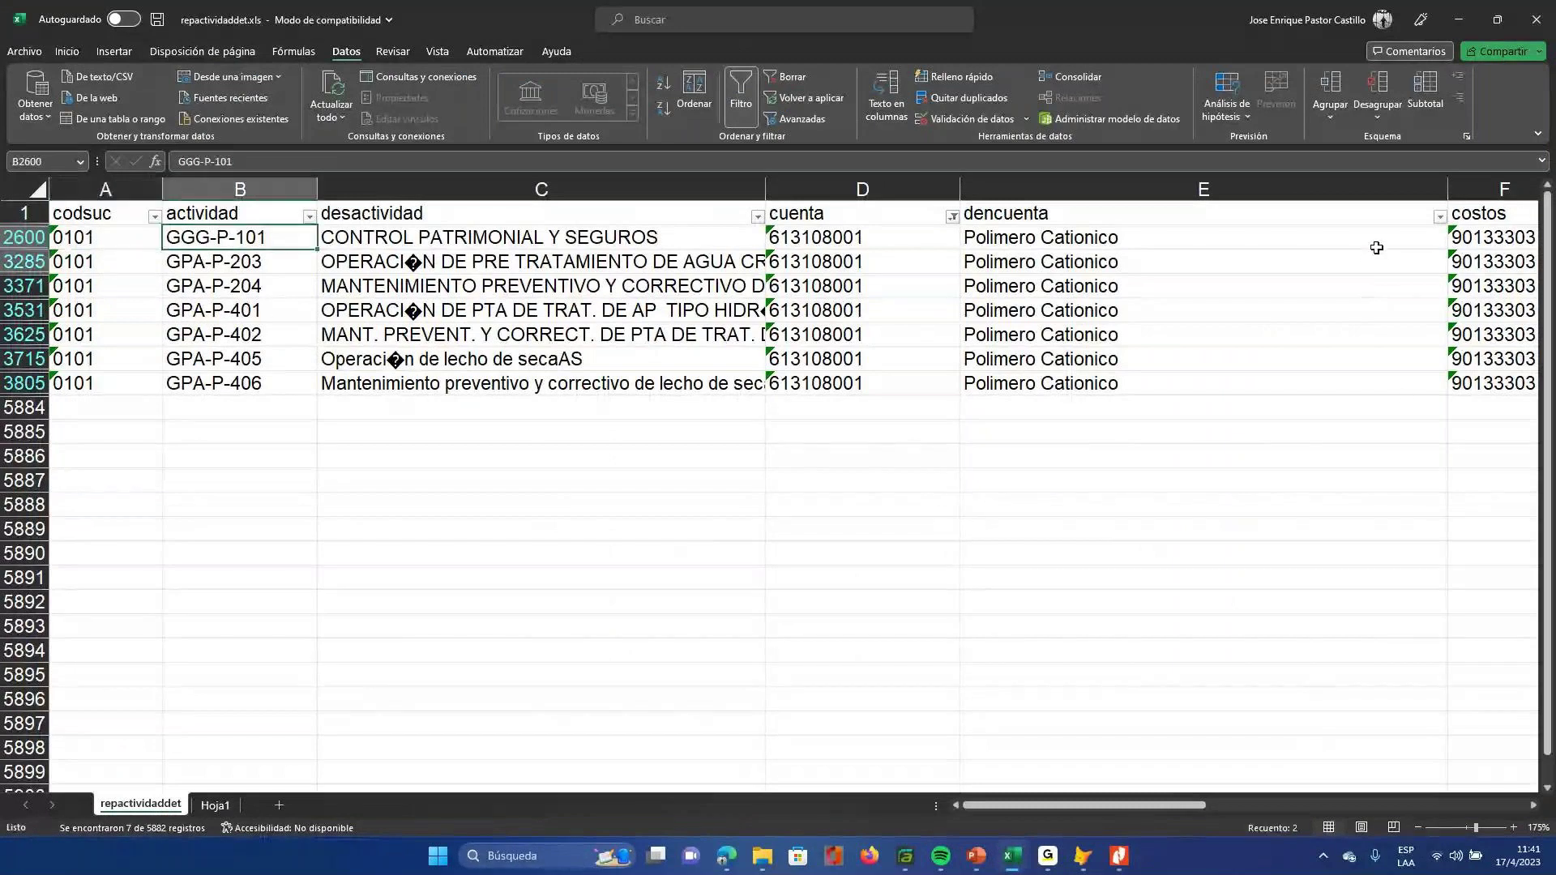
{"action": "key", "text": "ctrl+shift+Down"}
{"action": "key", "text": "shift+Down"}
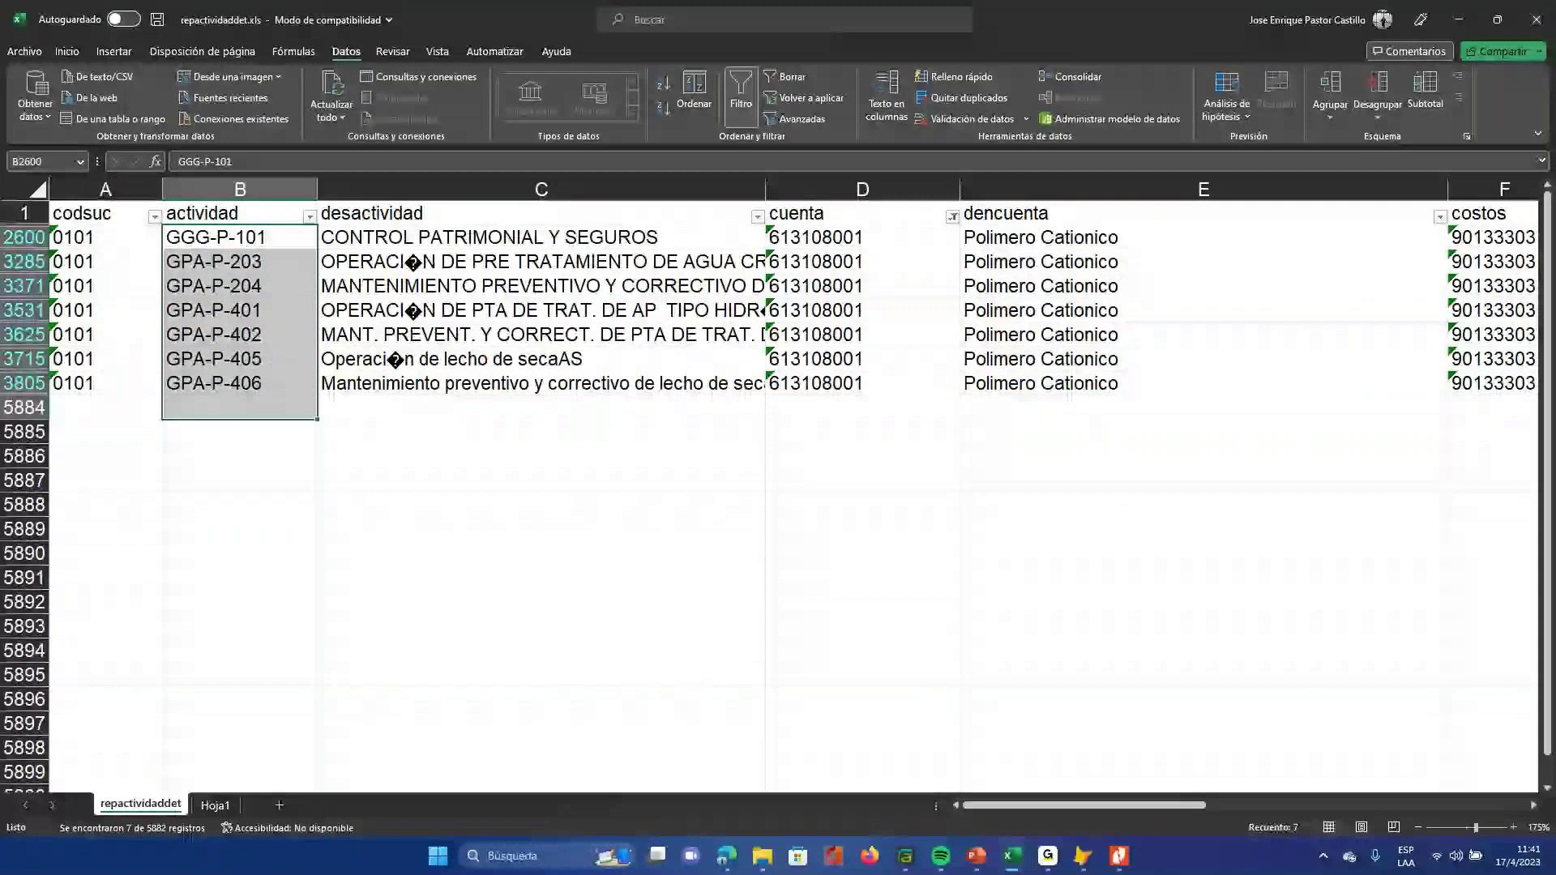
{"action": "scroll", "coordinate": [778, 486], "scroll_direction": "right", "scroll_amount": 3}
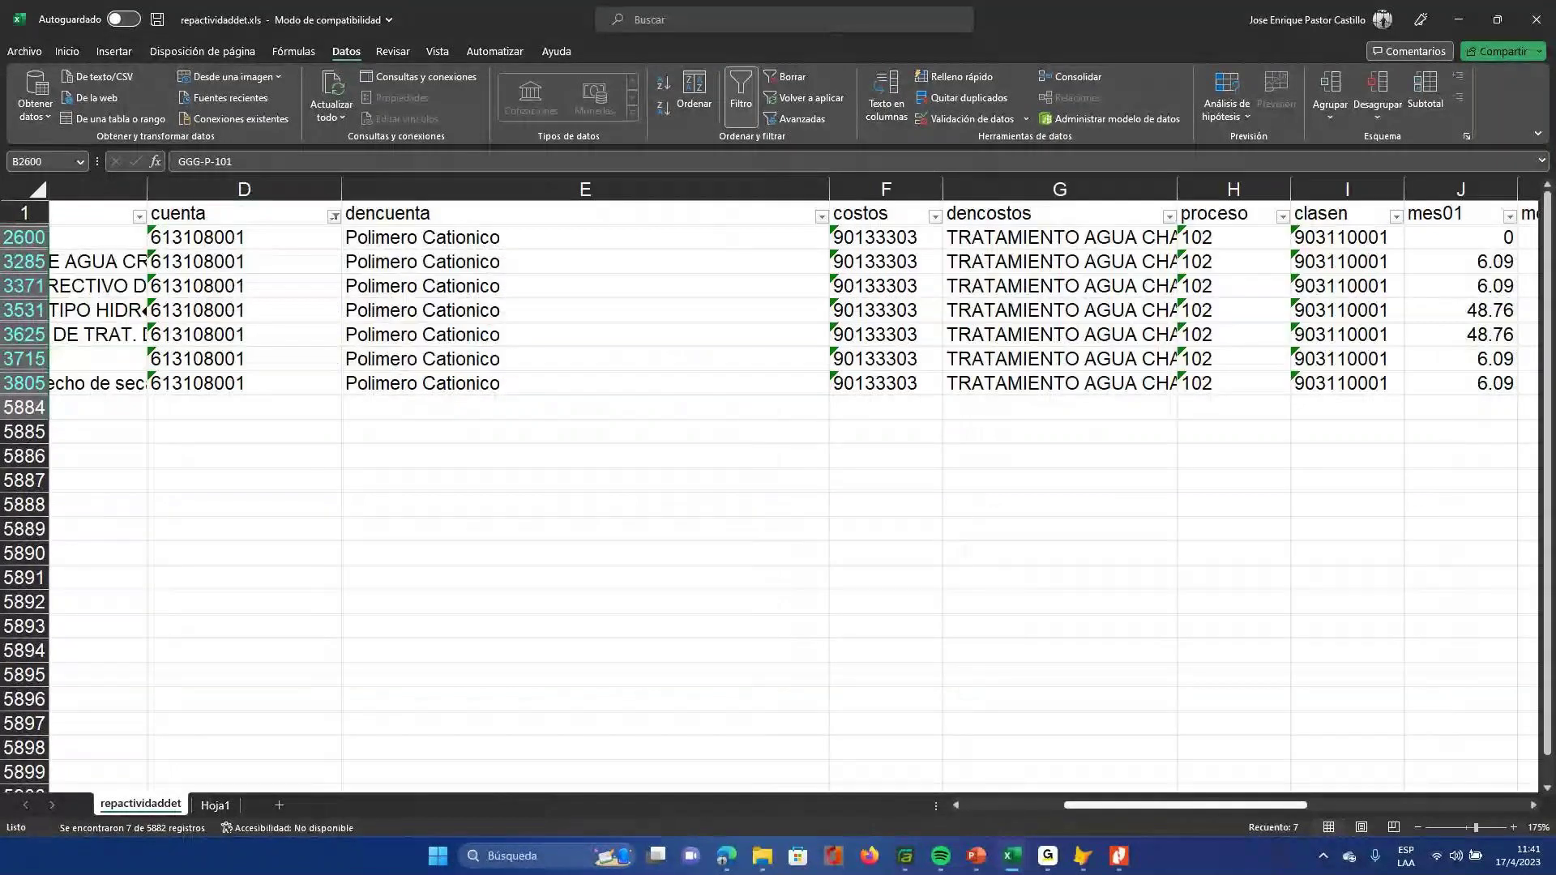
- Switch to the PowerPoint guide and show slide 43, which reconciles Costos x Actividades with the Anexo 5 cost report
{"action": "scroll", "coordinate": [778, 486], "scroll_direction": "left", "scroll_amount": 3}
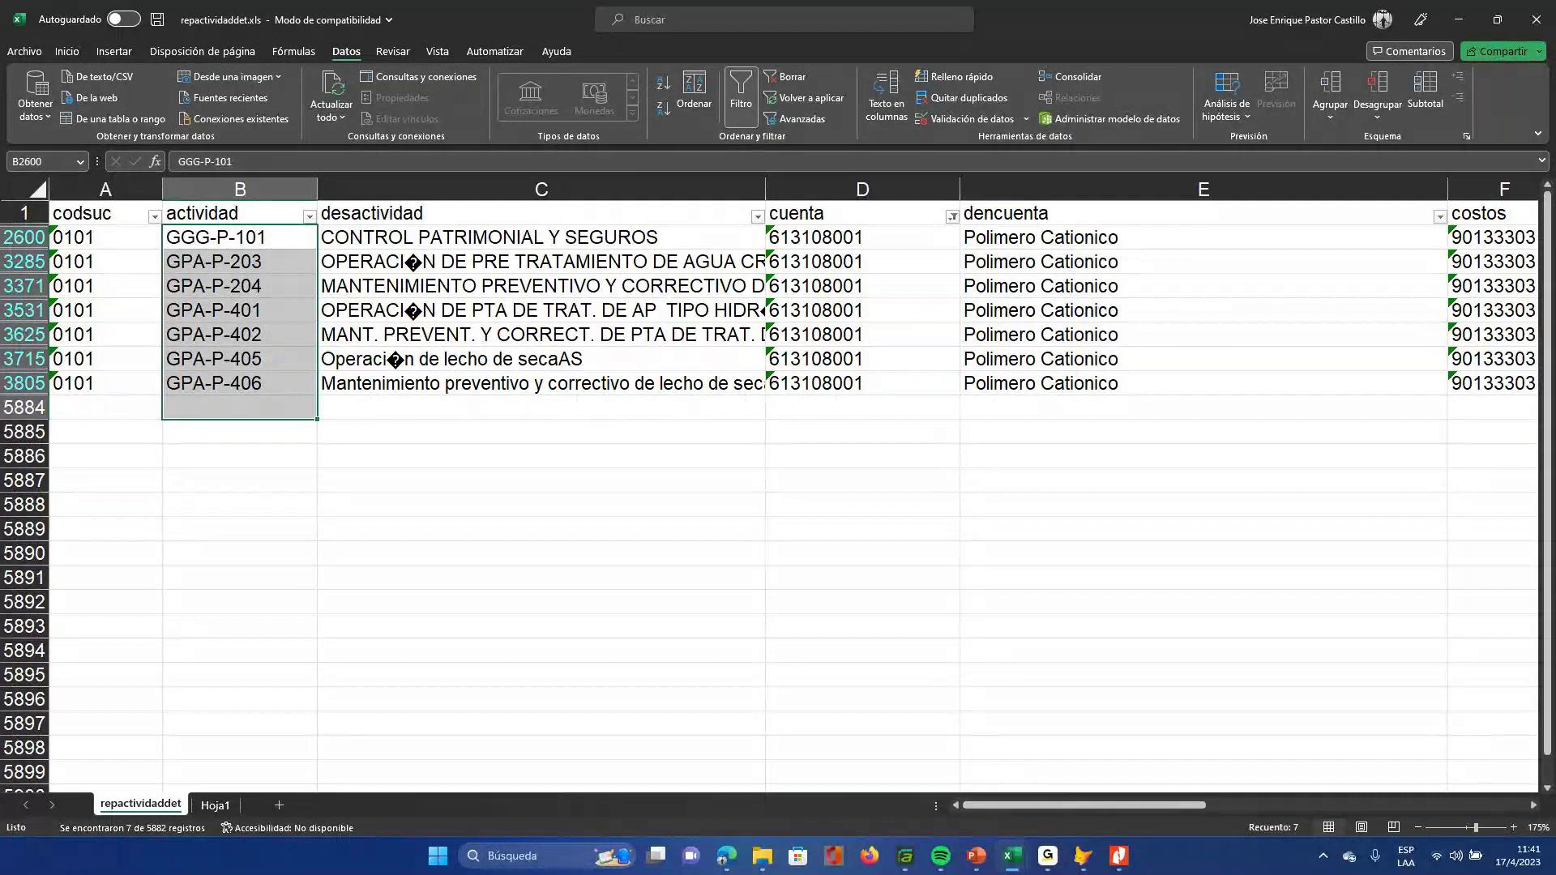
{"action": "key", "text": "alt+Tab"}
{"action": "mouse_move", "coordinate": [976, 856]}
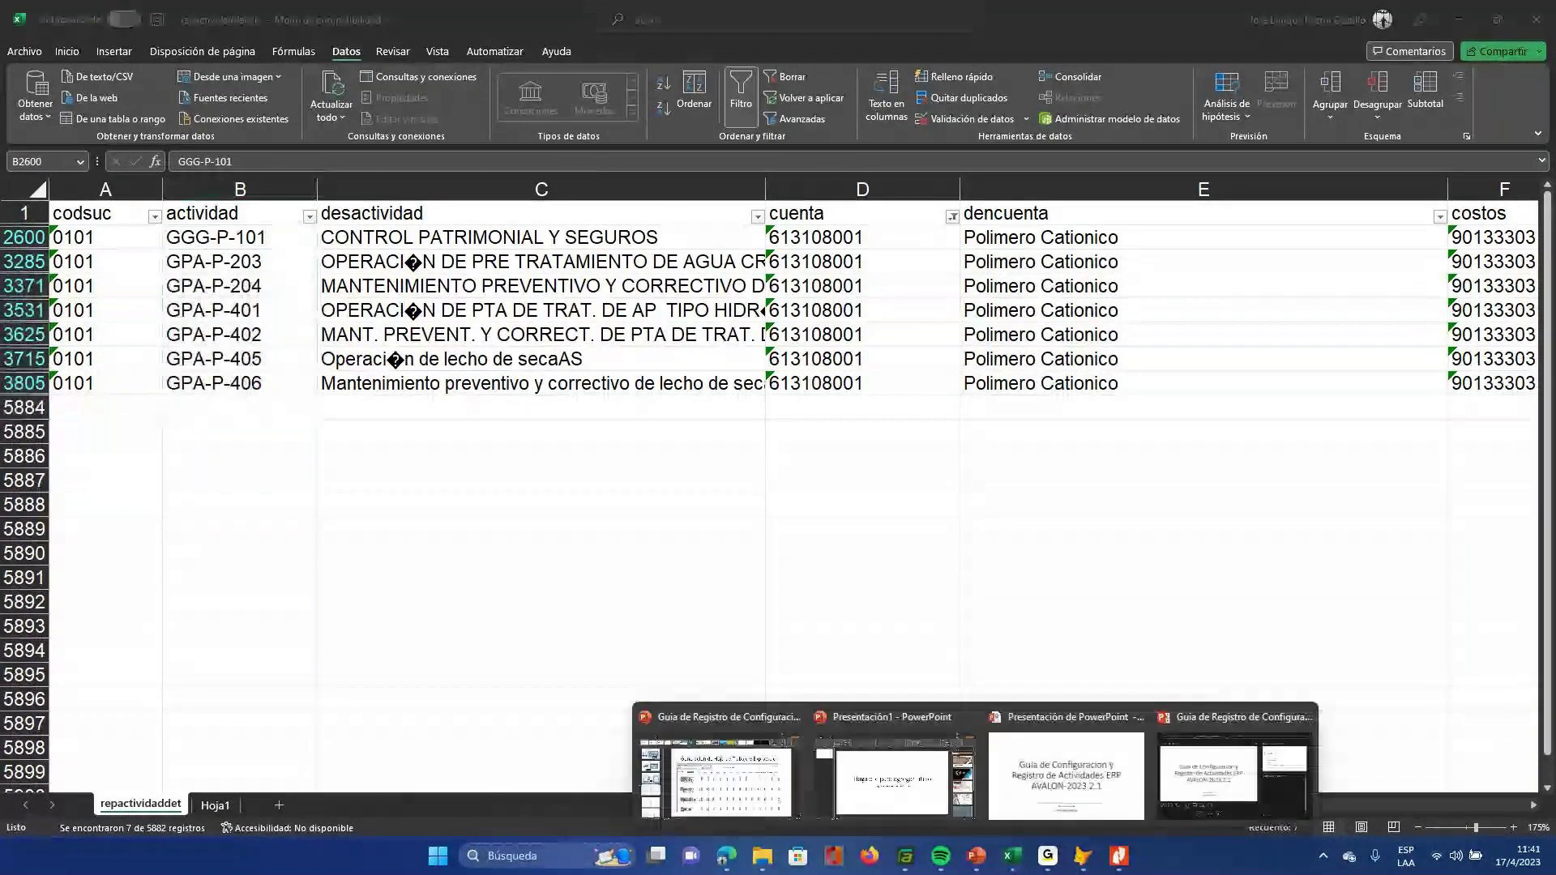
{"action": "left_click", "coordinate": [716, 777]}
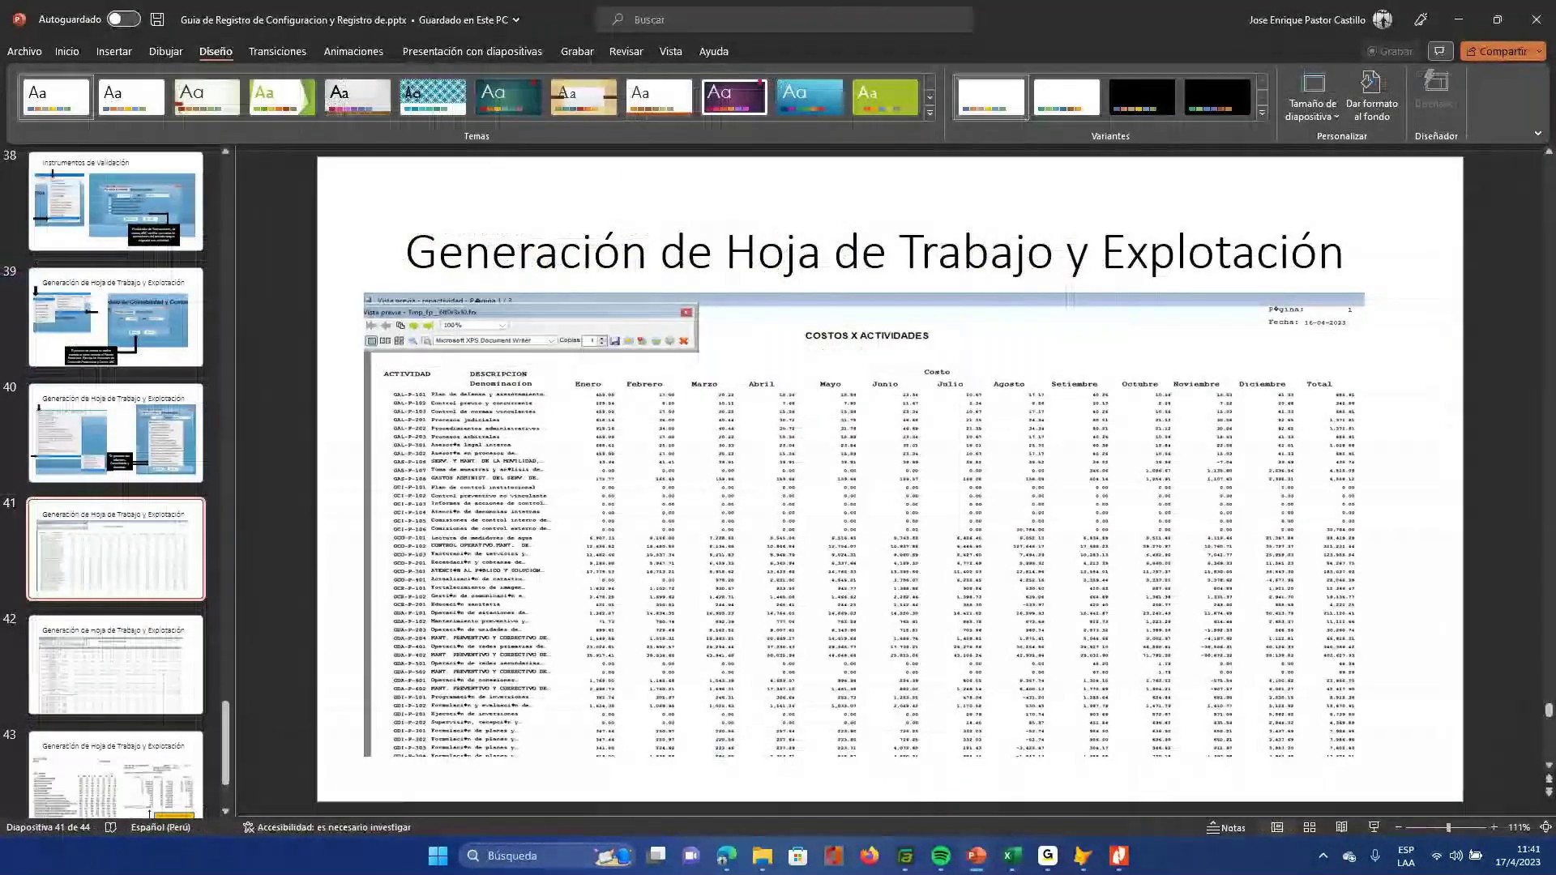
{"action": "left_click", "coordinate": [1150, 568]}
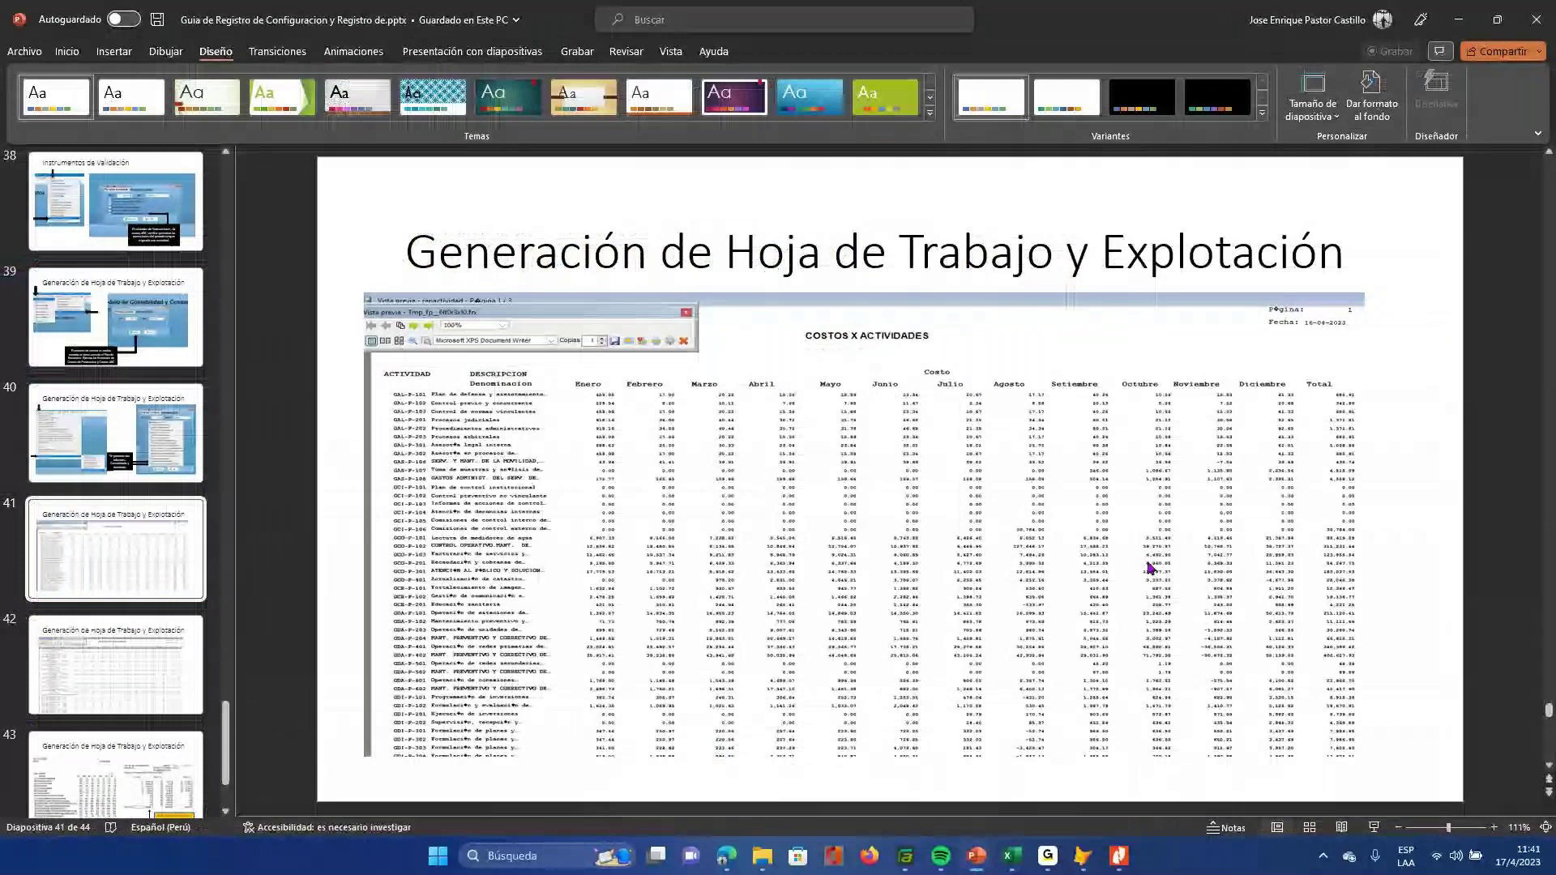
{"action": "key", "text": "Page_Down"}
{"action": "key", "text": "Page_Down"}
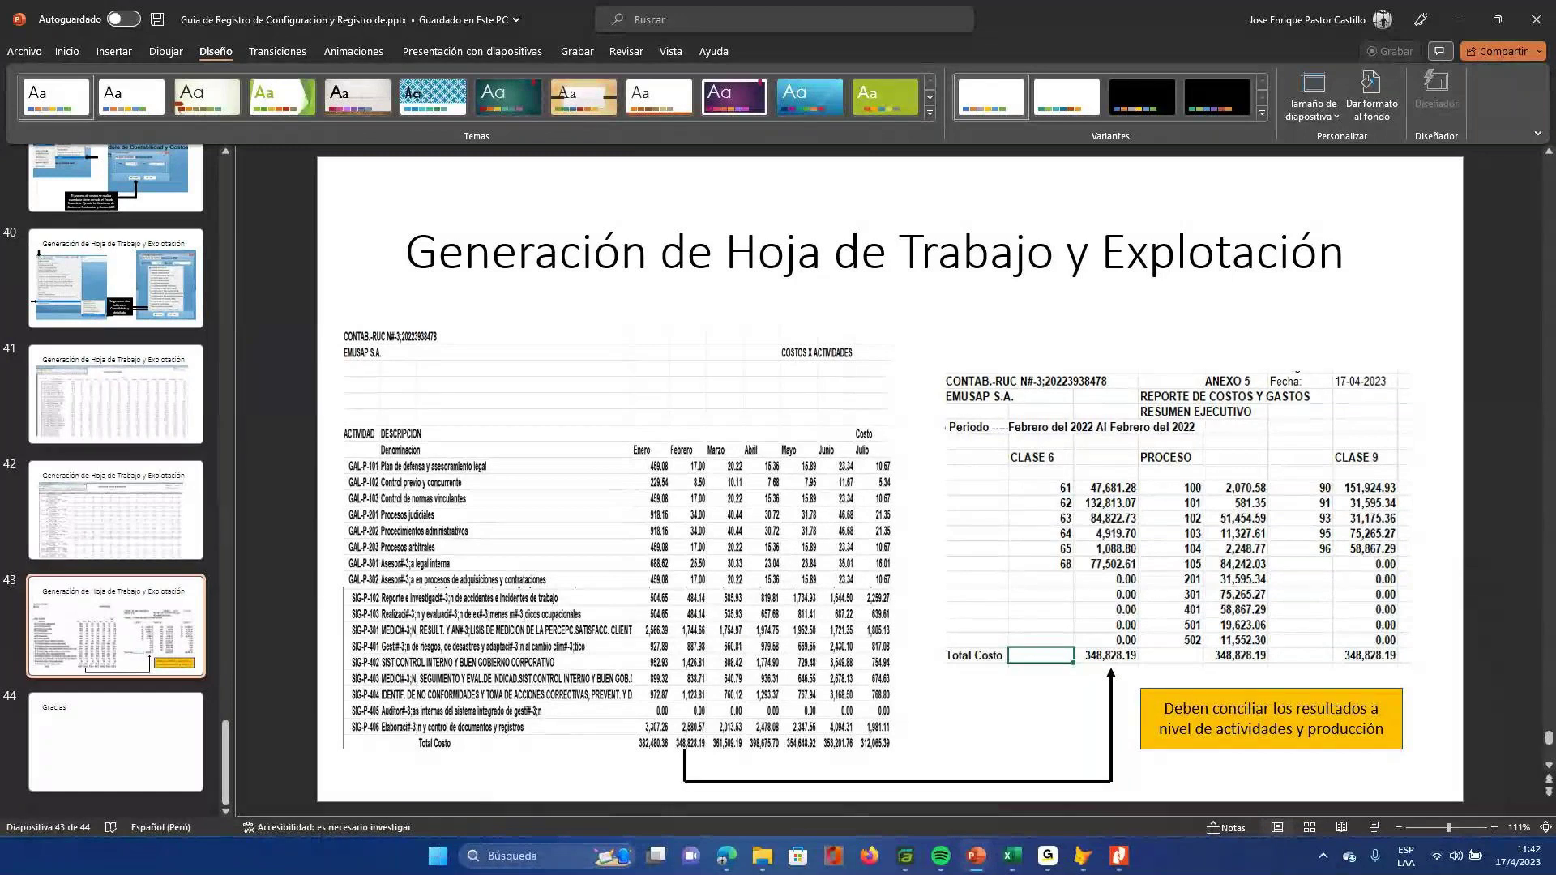
- Switch to REPACTIVIDAD.XLS and highlight the Febrero cell of the Total Costo row in yellow
{"action": "mouse_move", "coordinate": [1011, 856]}
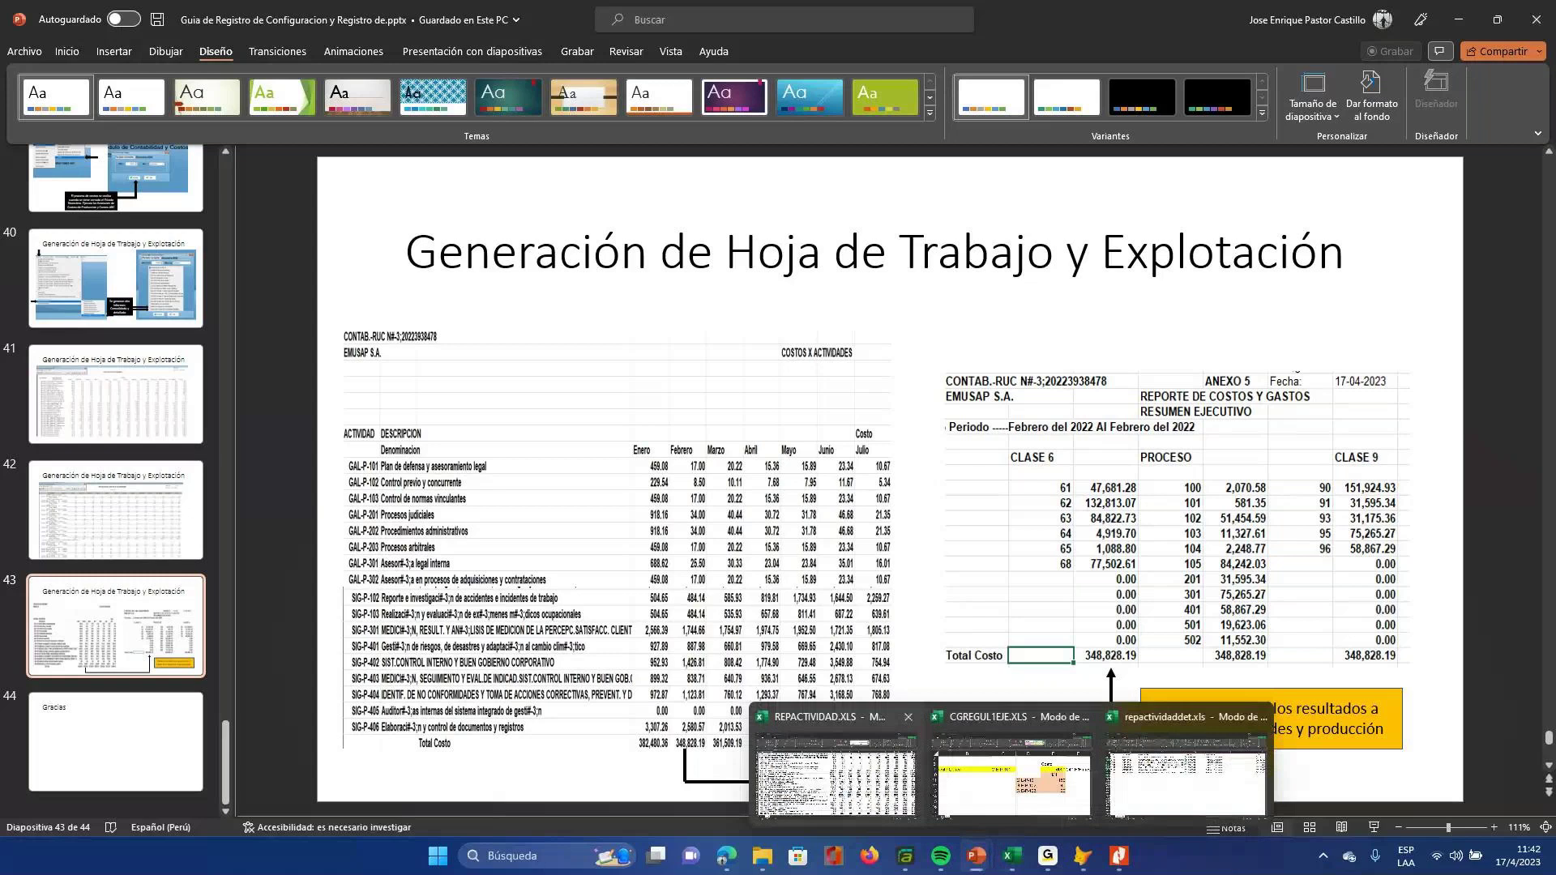
{"action": "left_click", "coordinate": [835, 776]}
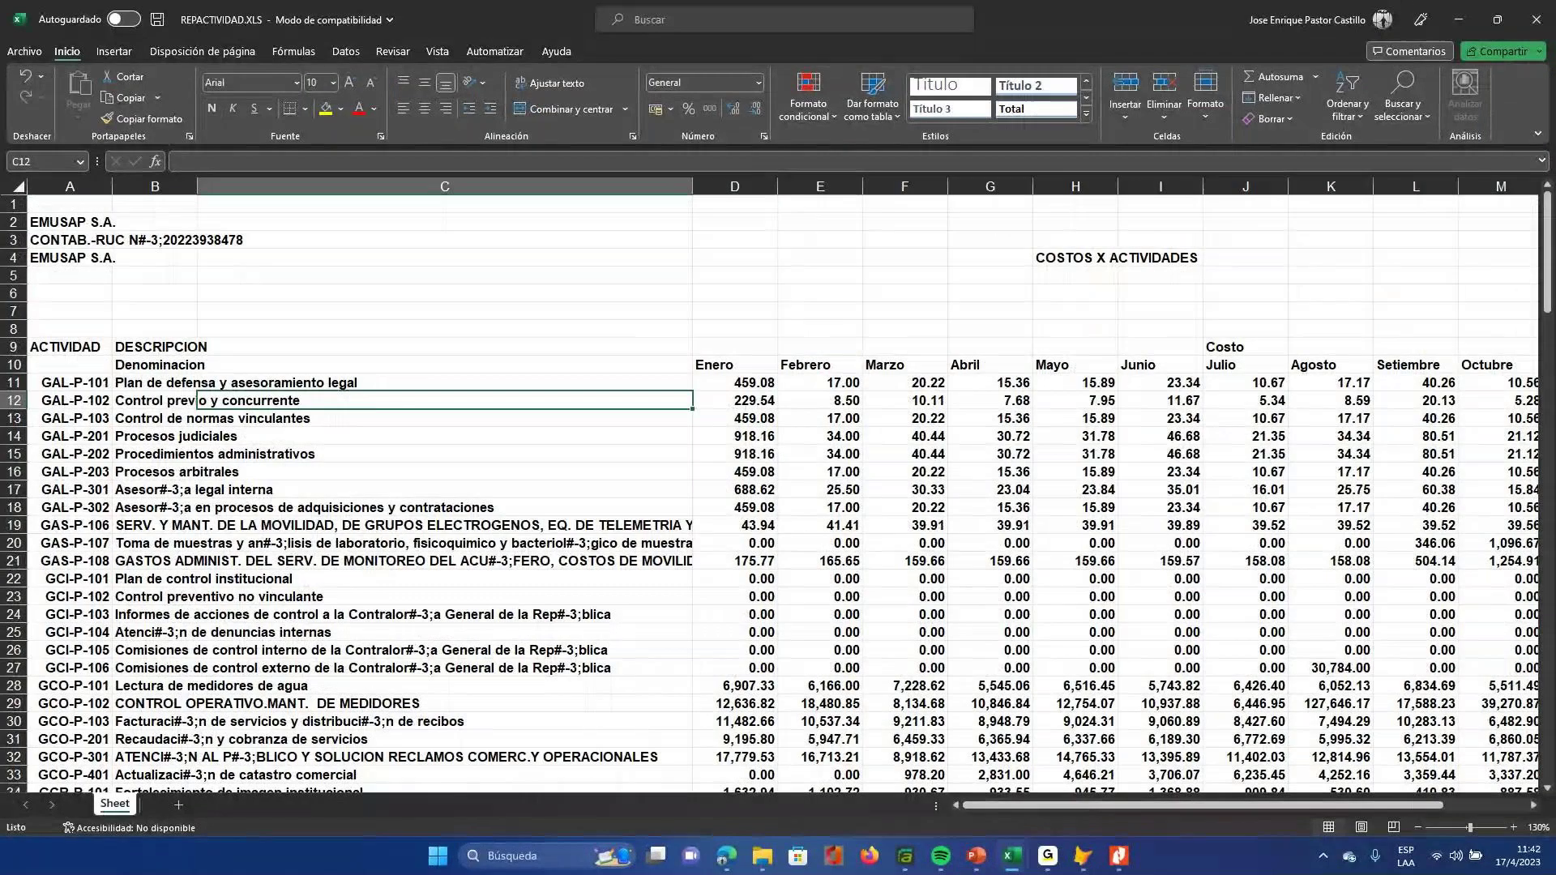
{"action": "left_click", "coordinate": [734, 382]}
{"action": "scroll", "coordinate": [734, 382], "scroll_direction": "down", "scroll_amount": 4}
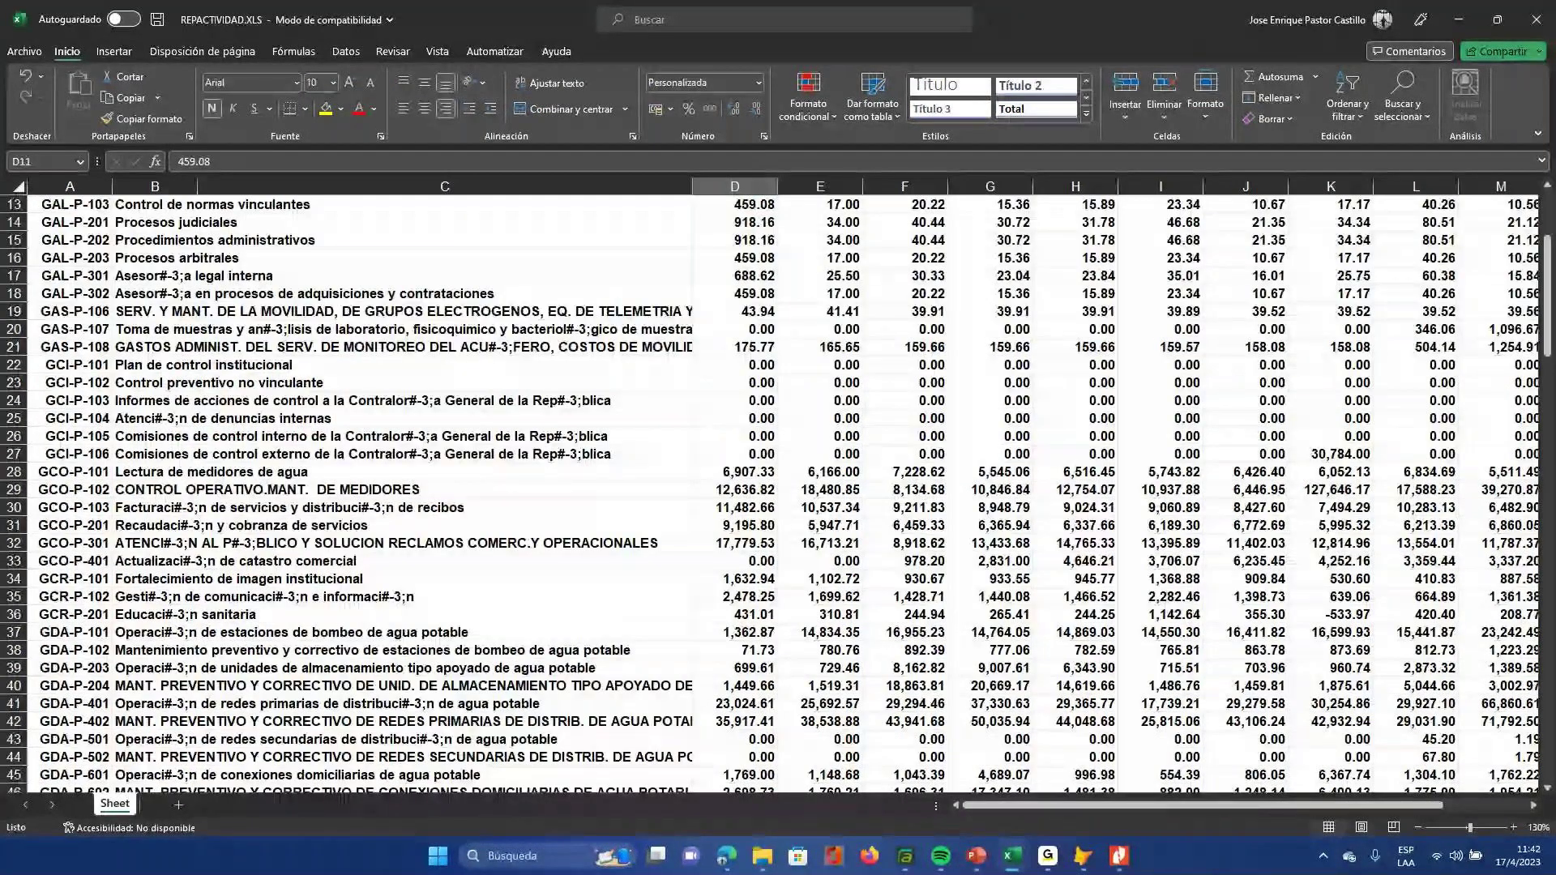
{"action": "scroll", "coordinate": [778, 486], "scroll_direction": "down", "scroll_amount": 2}
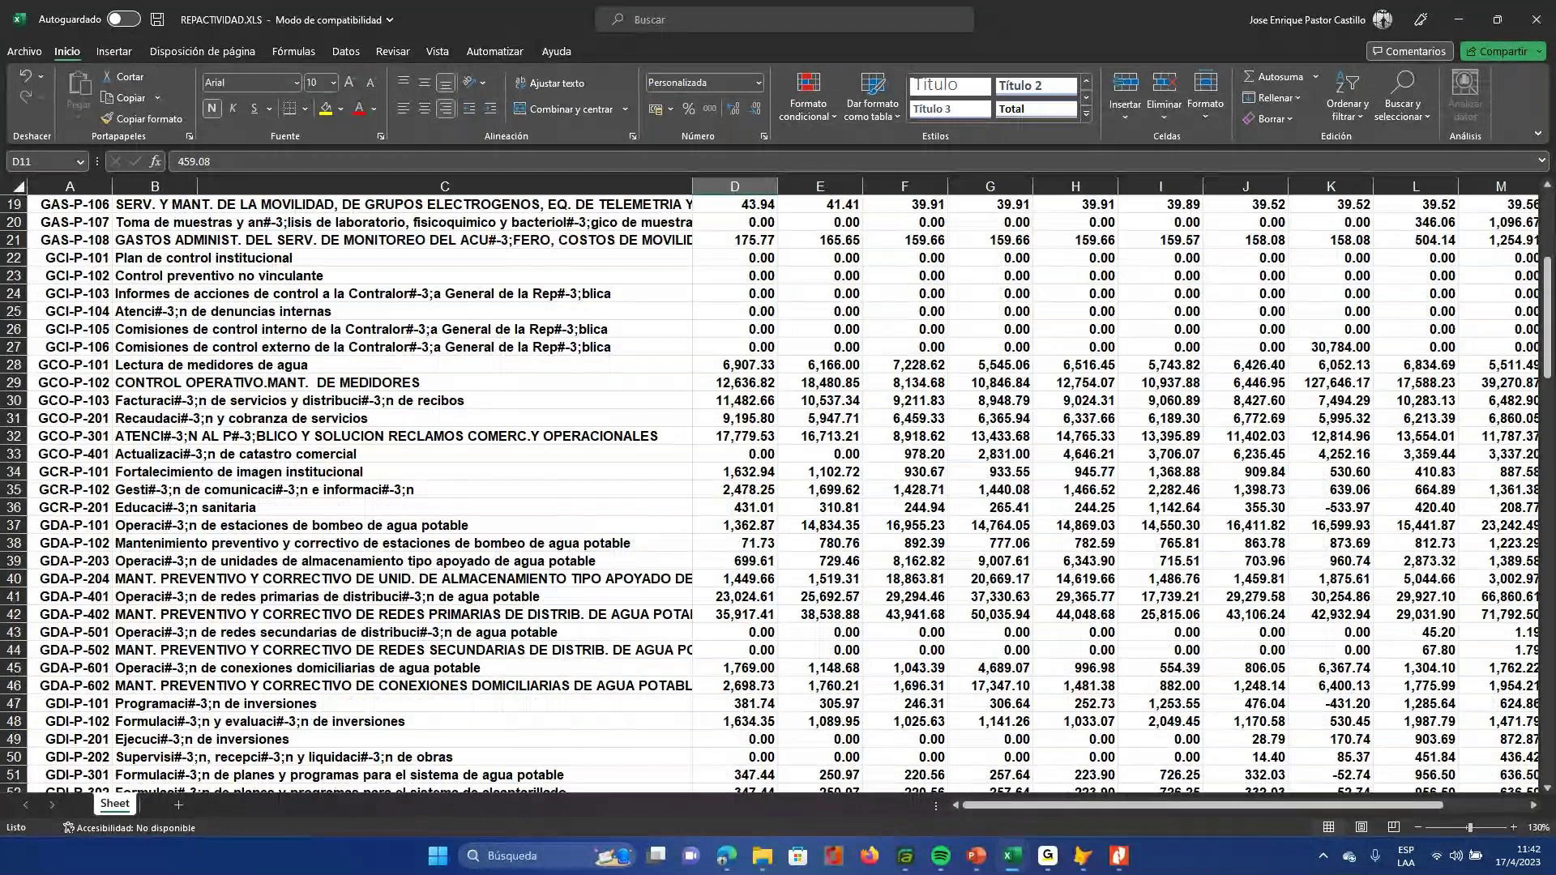
{"action": "scroll", "coordinate": [777, 487], "scroll_direction": "down", "scroll_amount": 20}
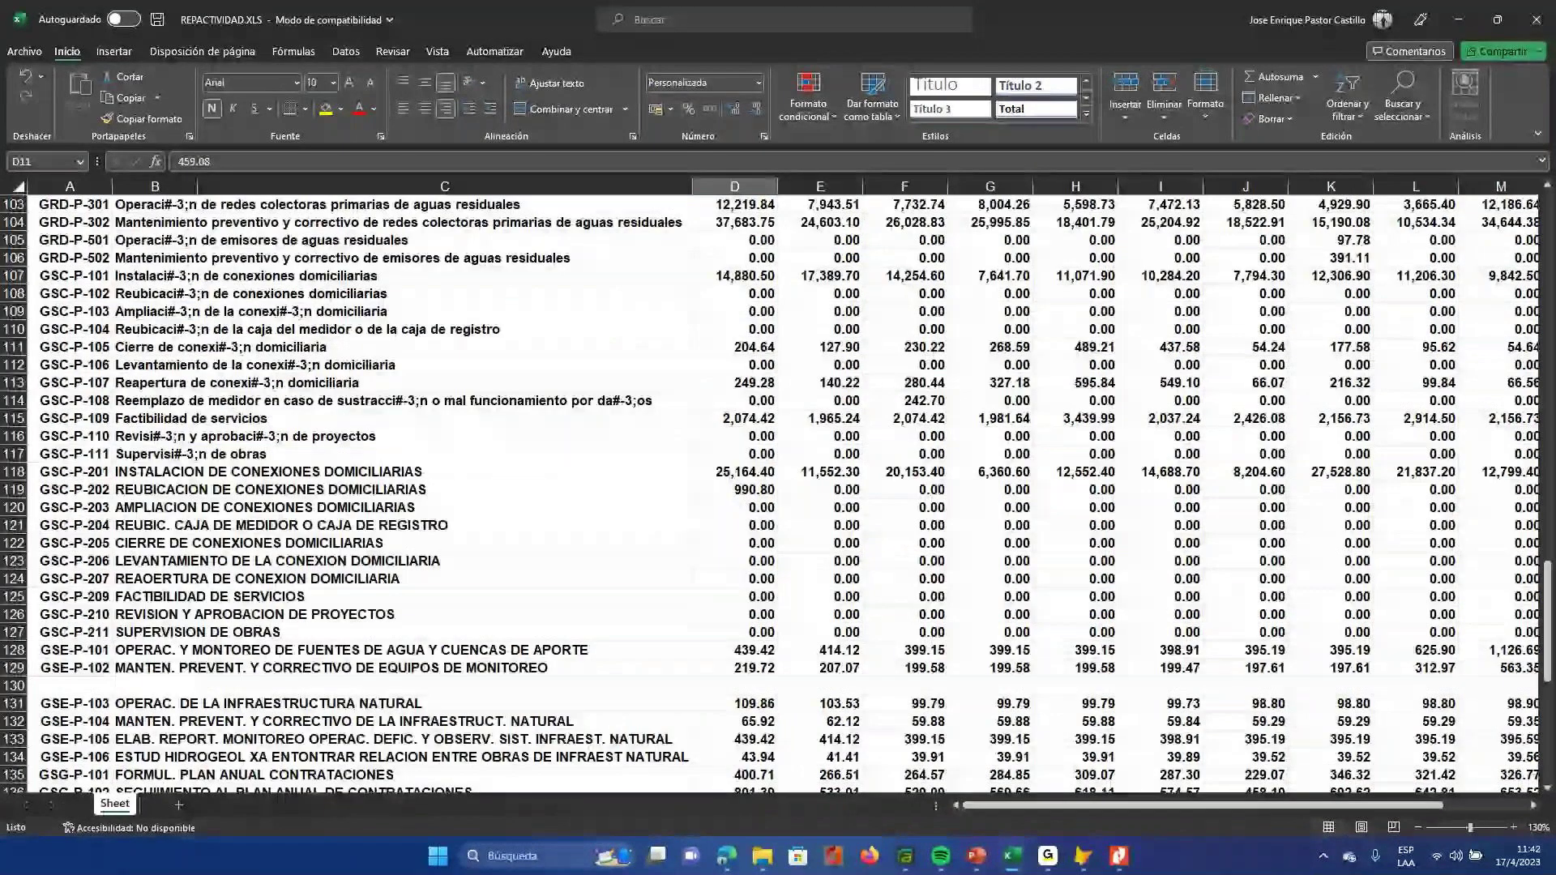
{"action": "scroll", "coordinate": [777, 486], "scroll_direction": "down", "scroll_amount": 15}
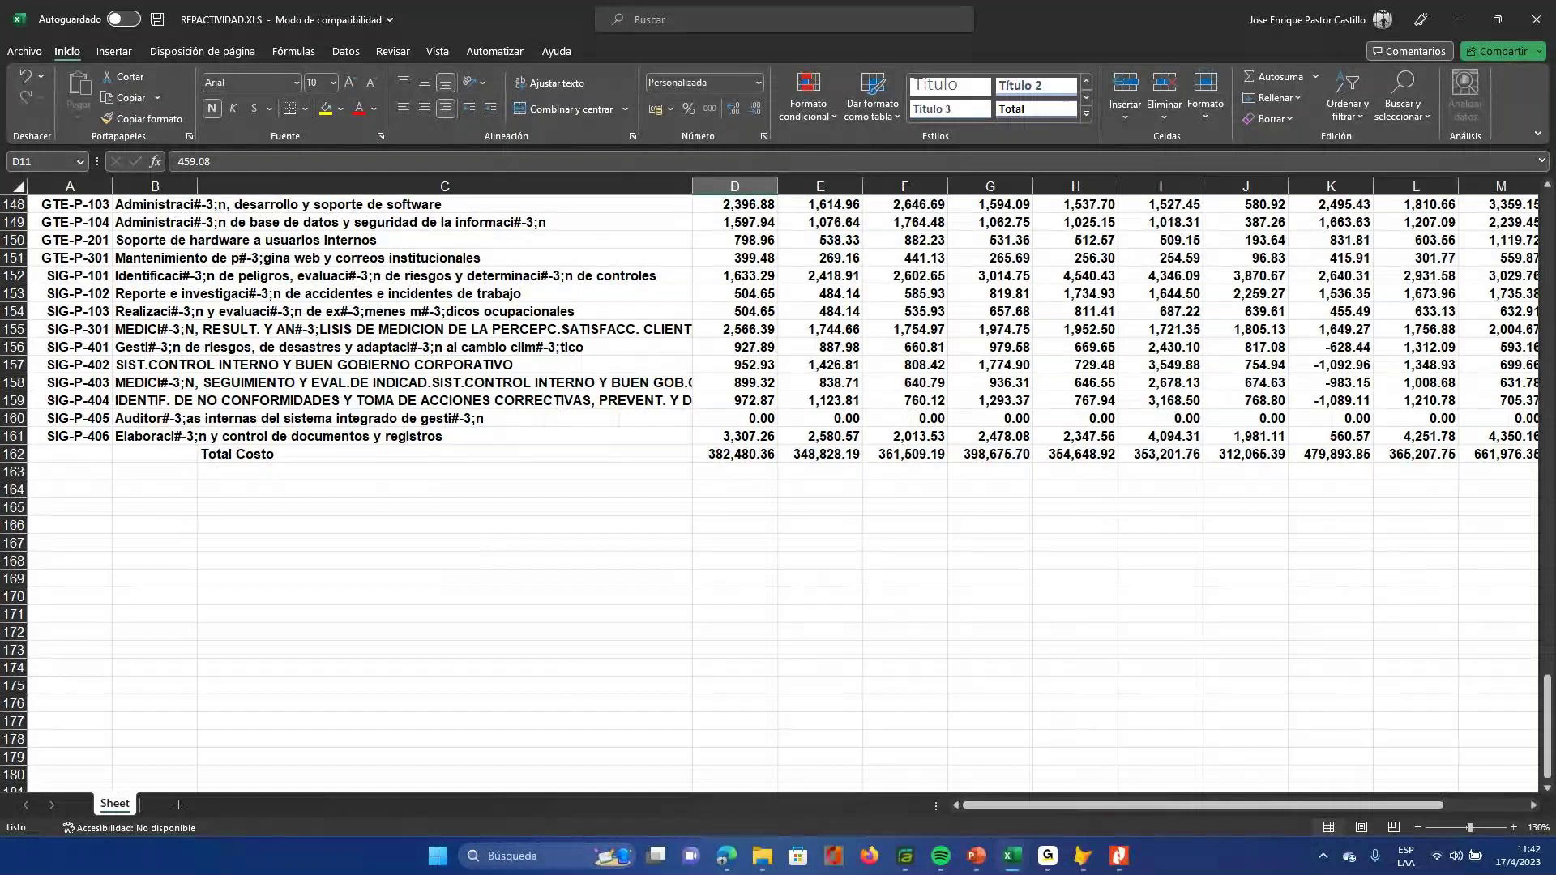
{"action": "left_click", "coordinate": [819, 454]}
{"action": "scroll", "coordinate": [820, 454], "scroll_direction": "up", "scroll_amount": 2}
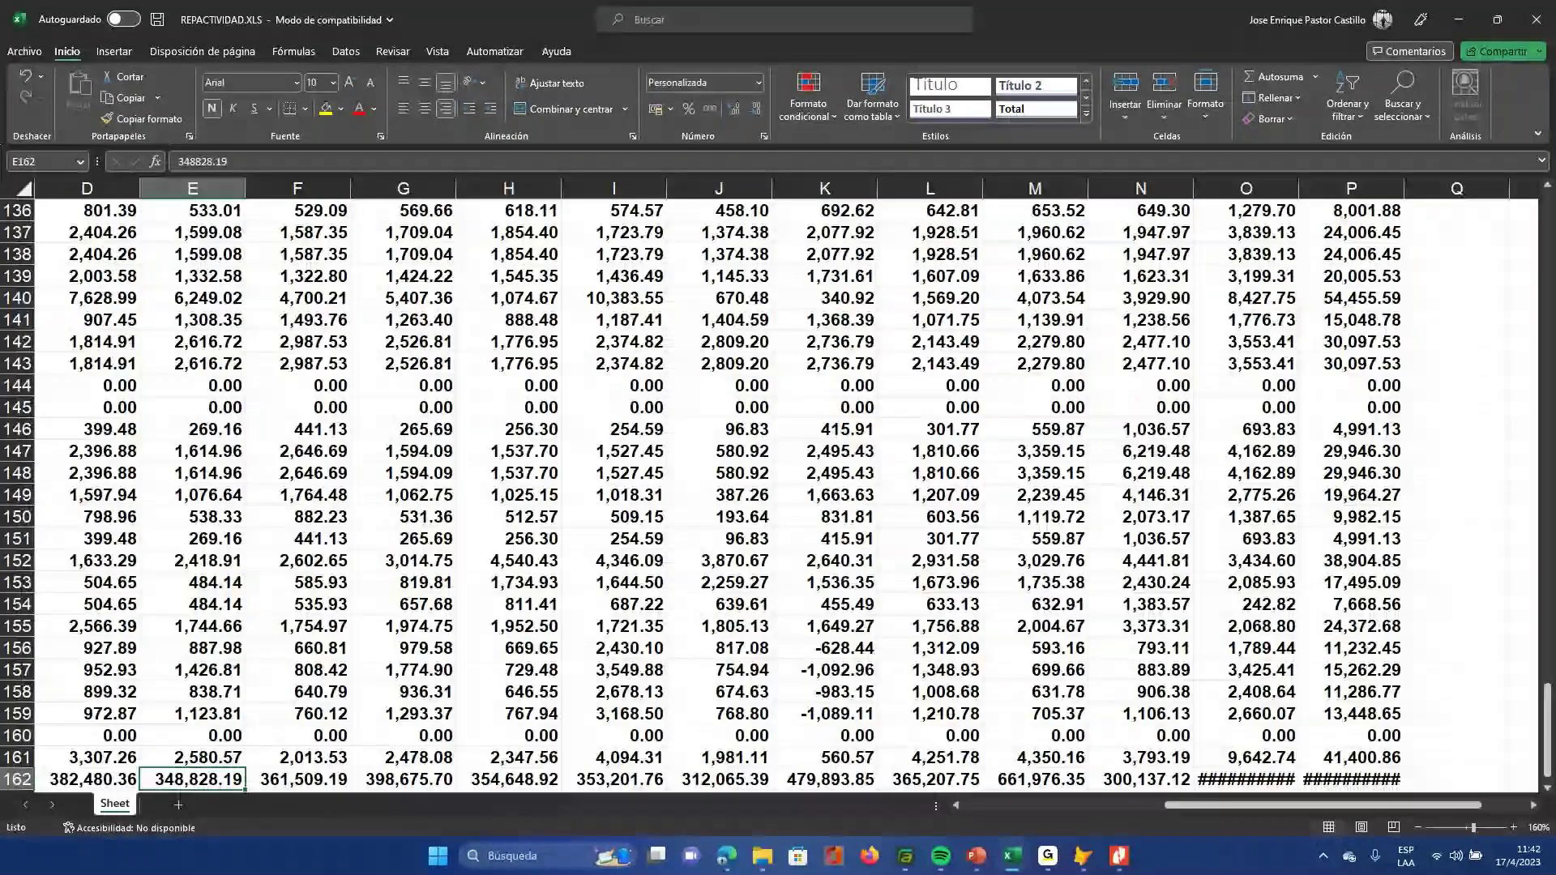
{"action": "scroll", "coordinate": [778, 486], "scroll_direction": "down", "scroll_amount": 3}
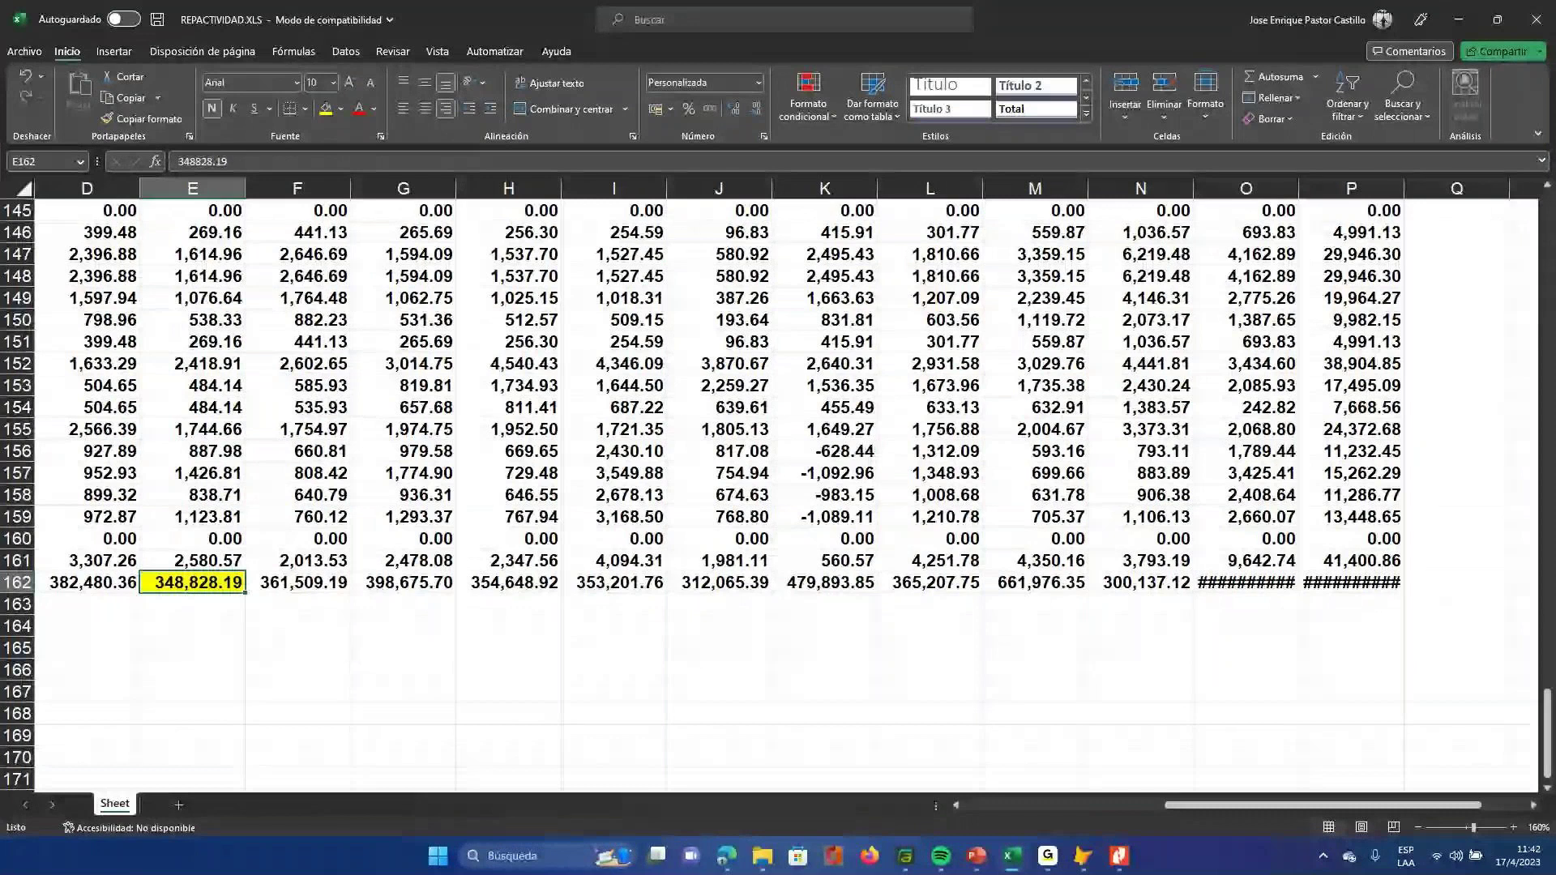
- Return to the PowerPoint guide's slide 43 to compare the Febrero activity total with the Anexo 5 totals
{"action": "mouse_move", "coordinate": [976, 856]}
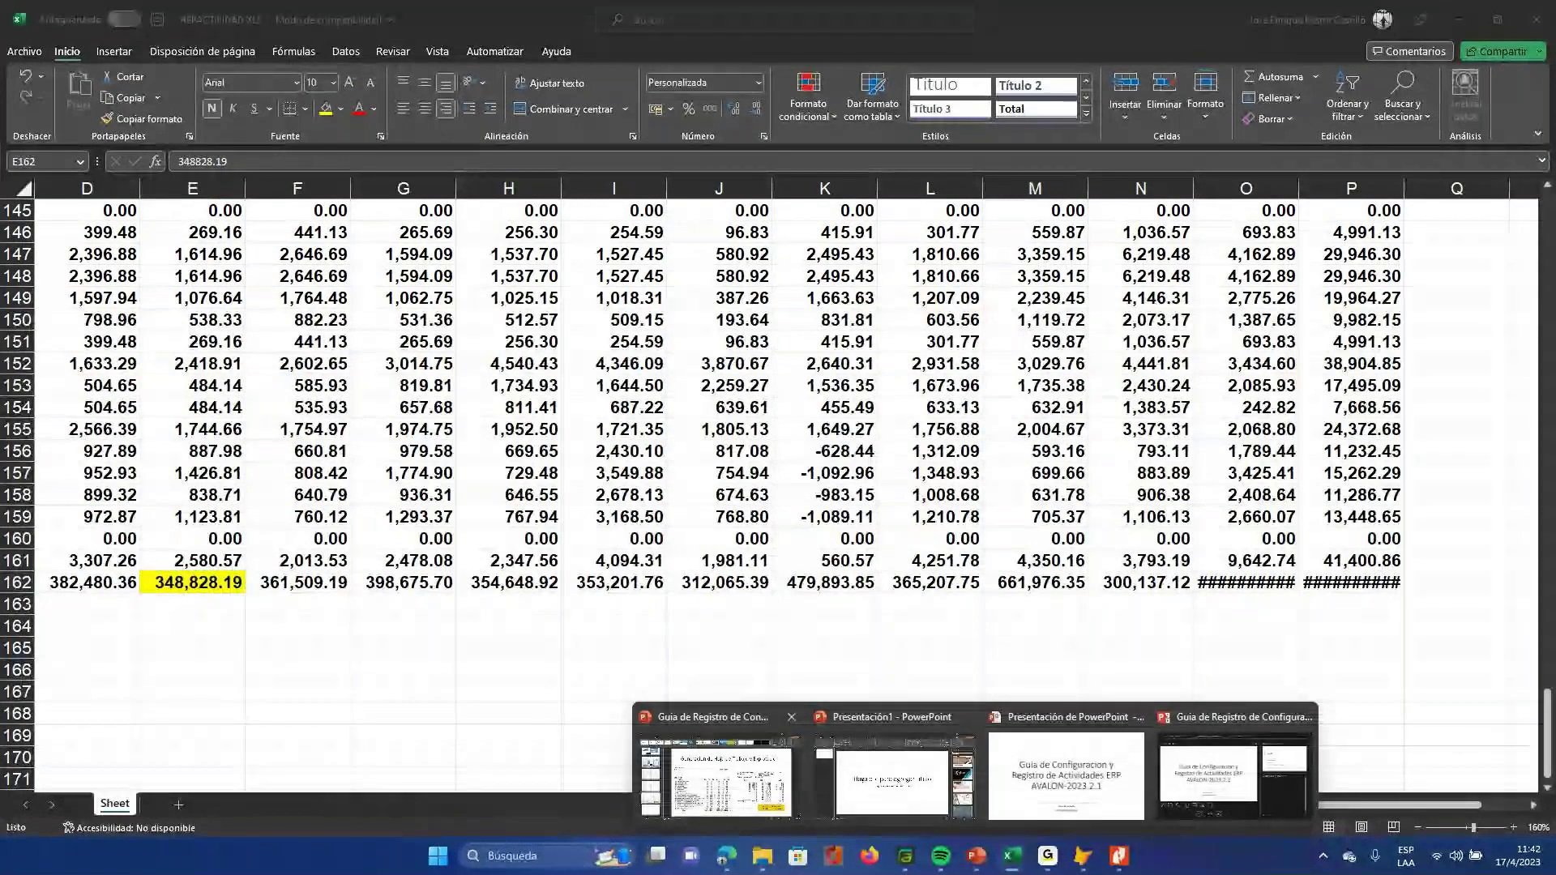
{"action": "left_click", "coordinate": [714, 774]}
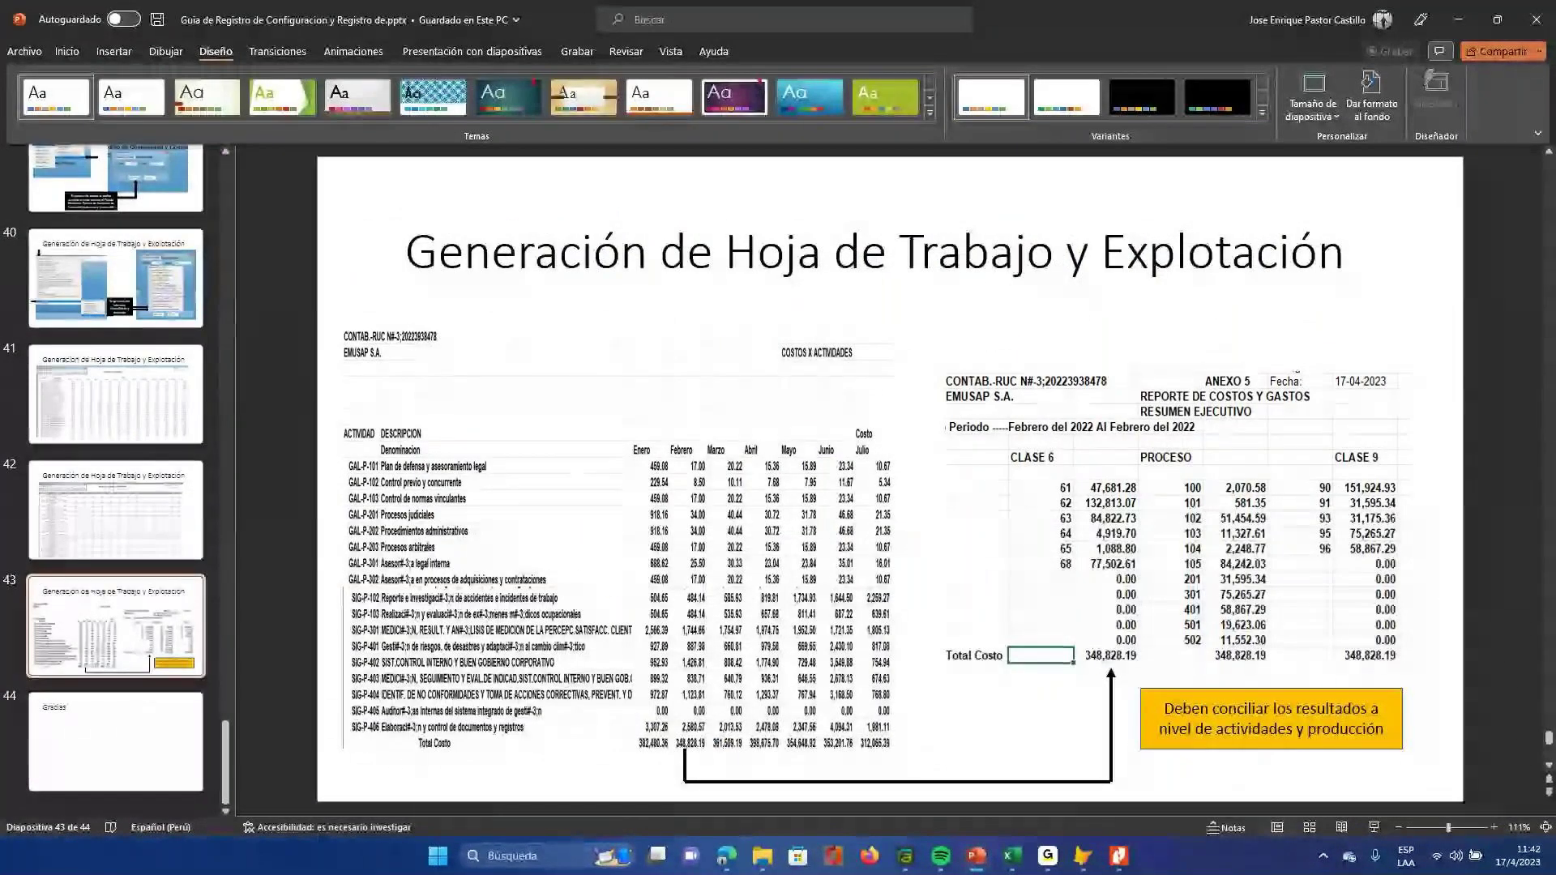